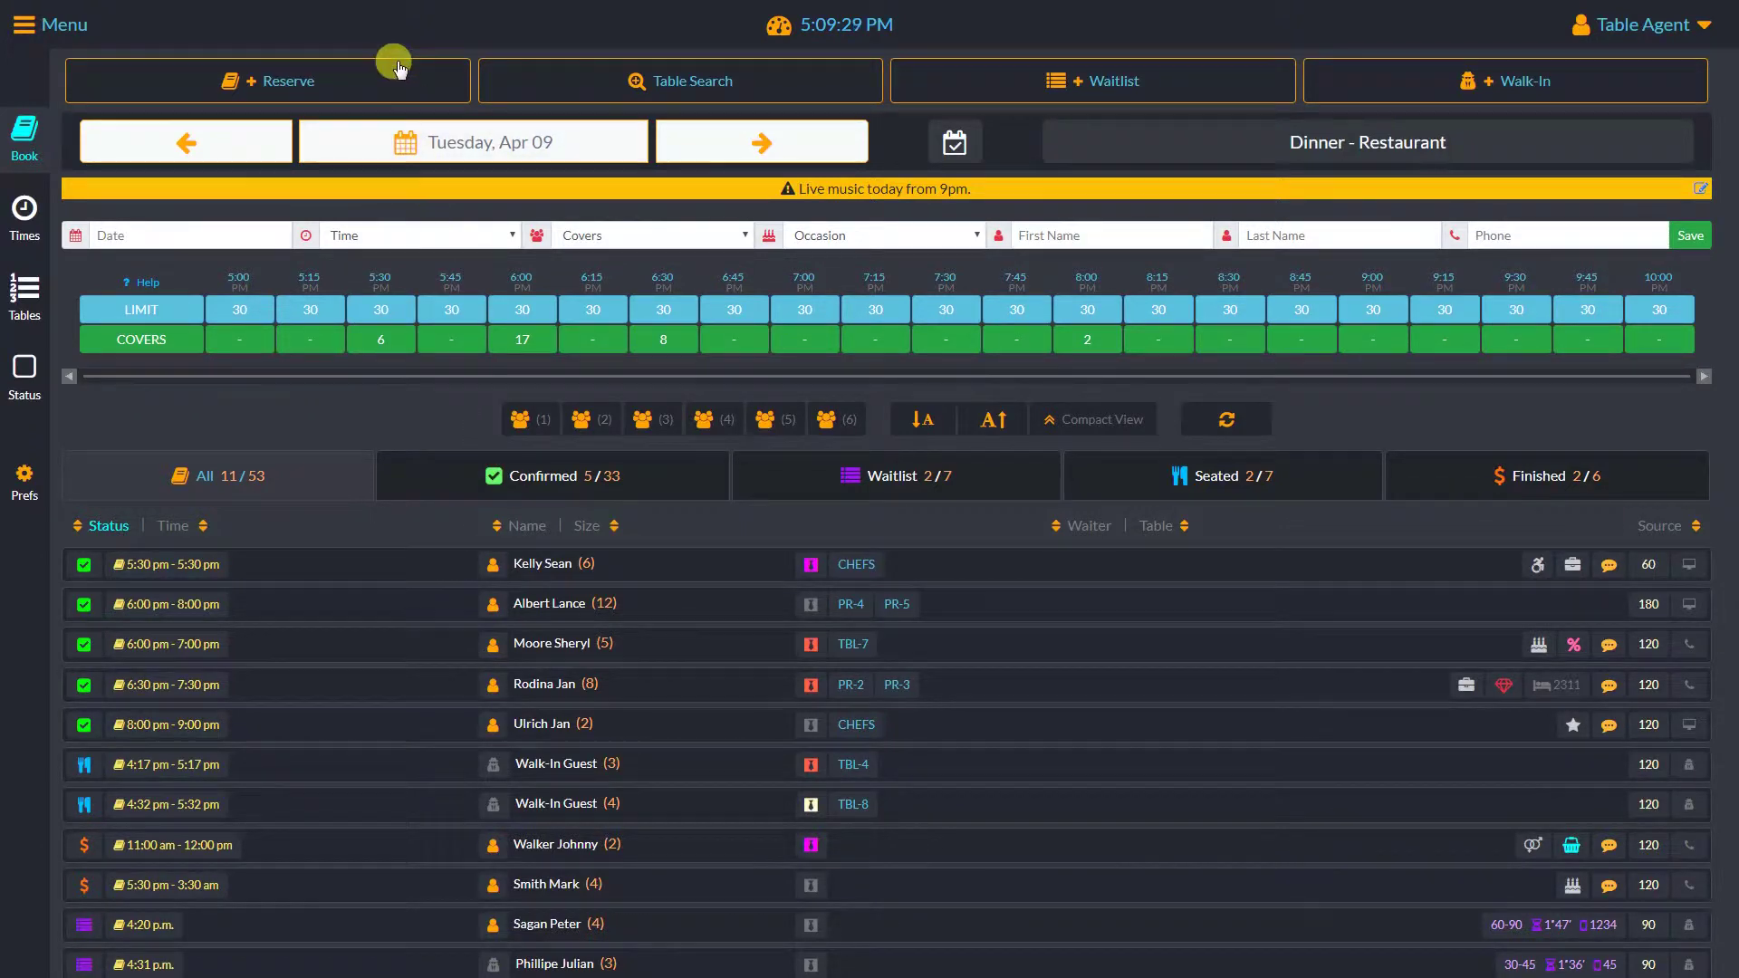
# - Glance at the Menu dropdown, close it, then open a blank Reservation Form with + Reserve
pyautogui.click(24, 134)
pyautogui.click(61, 35)
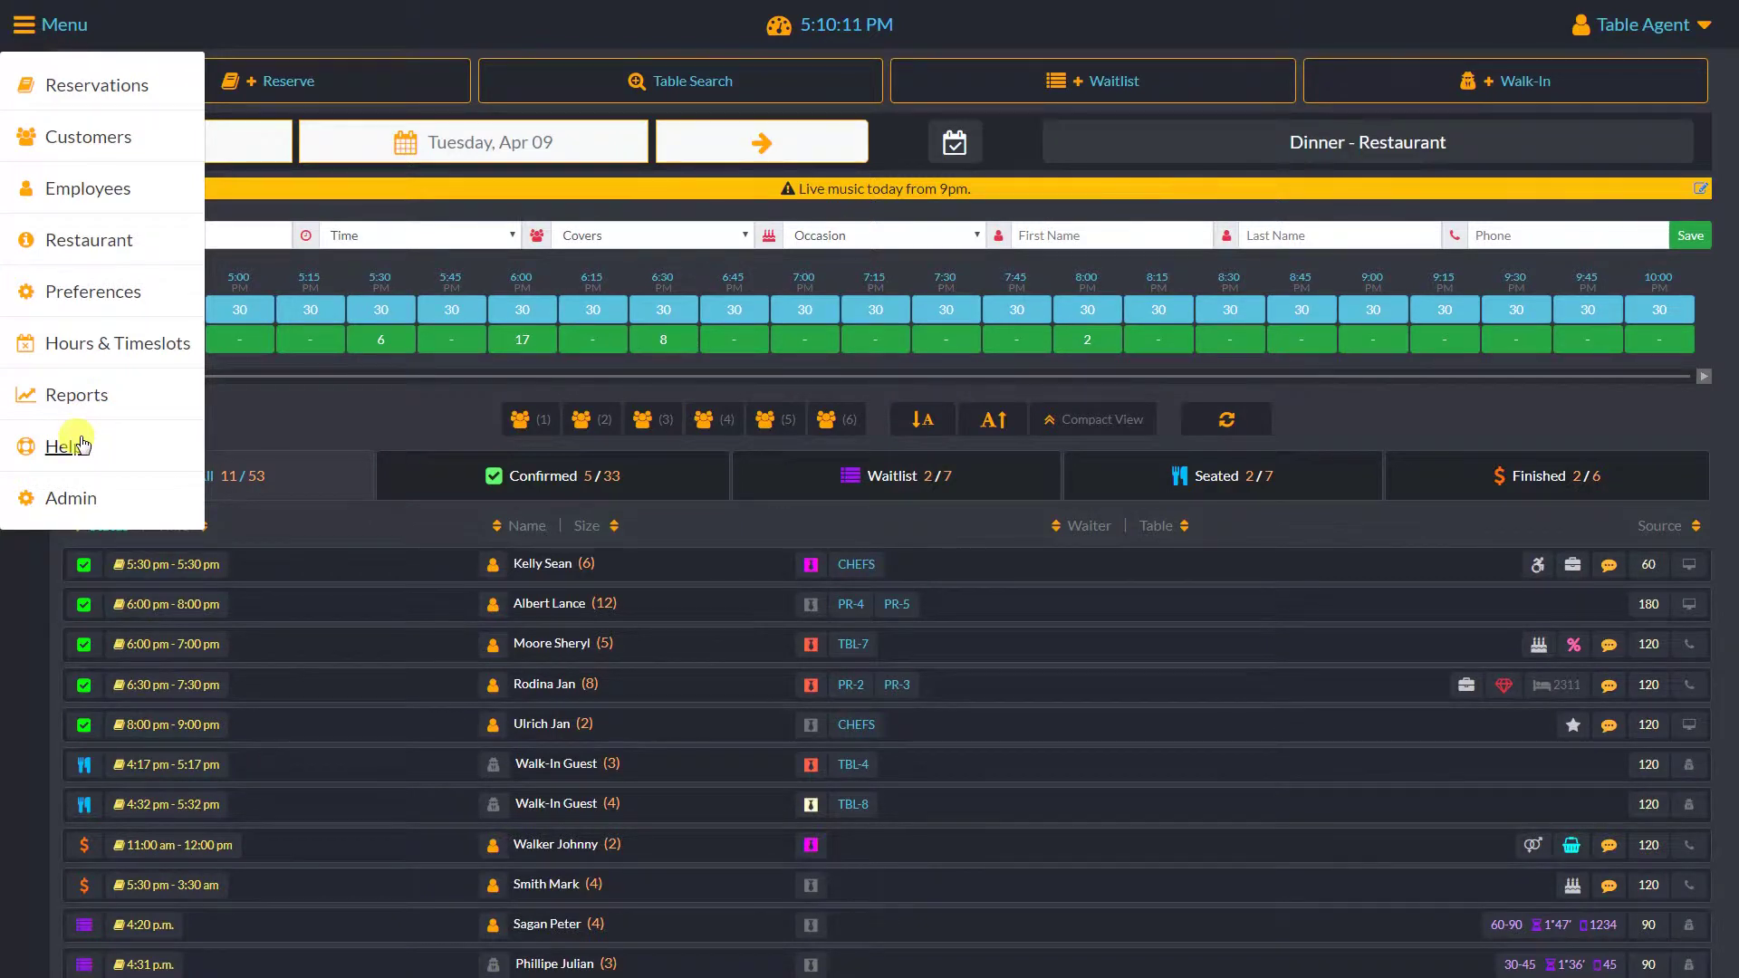
pyautogui.click(131, 18)
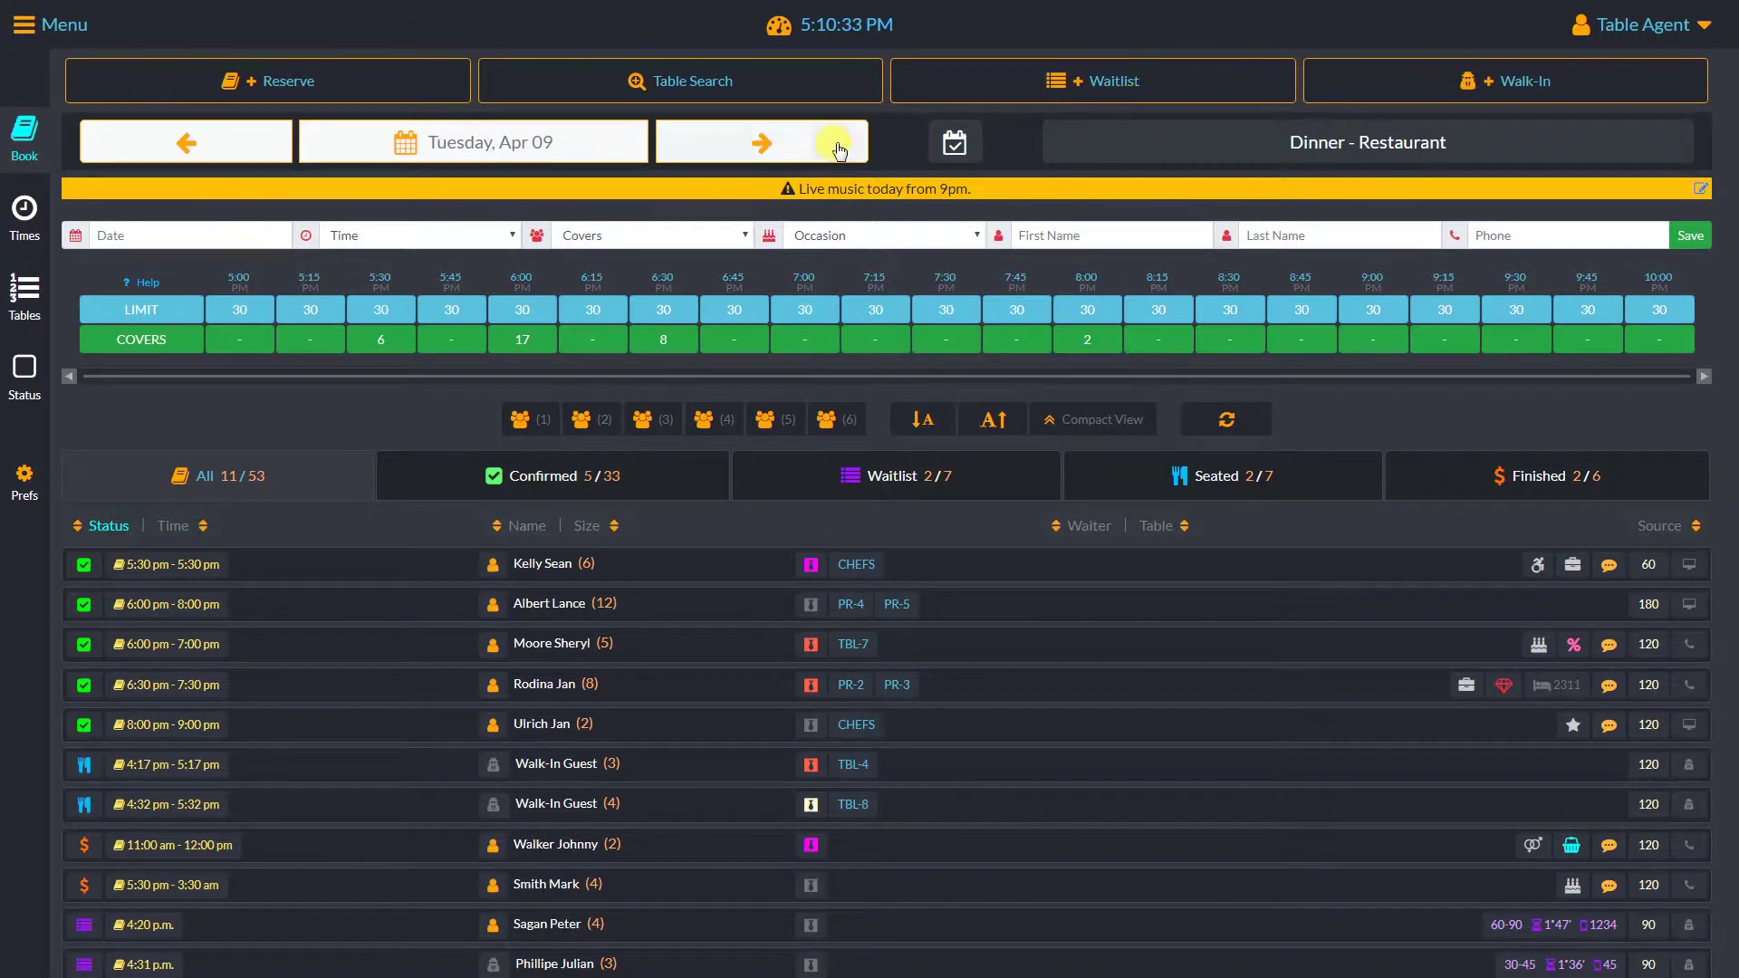
pyautogui.click(291, 81)
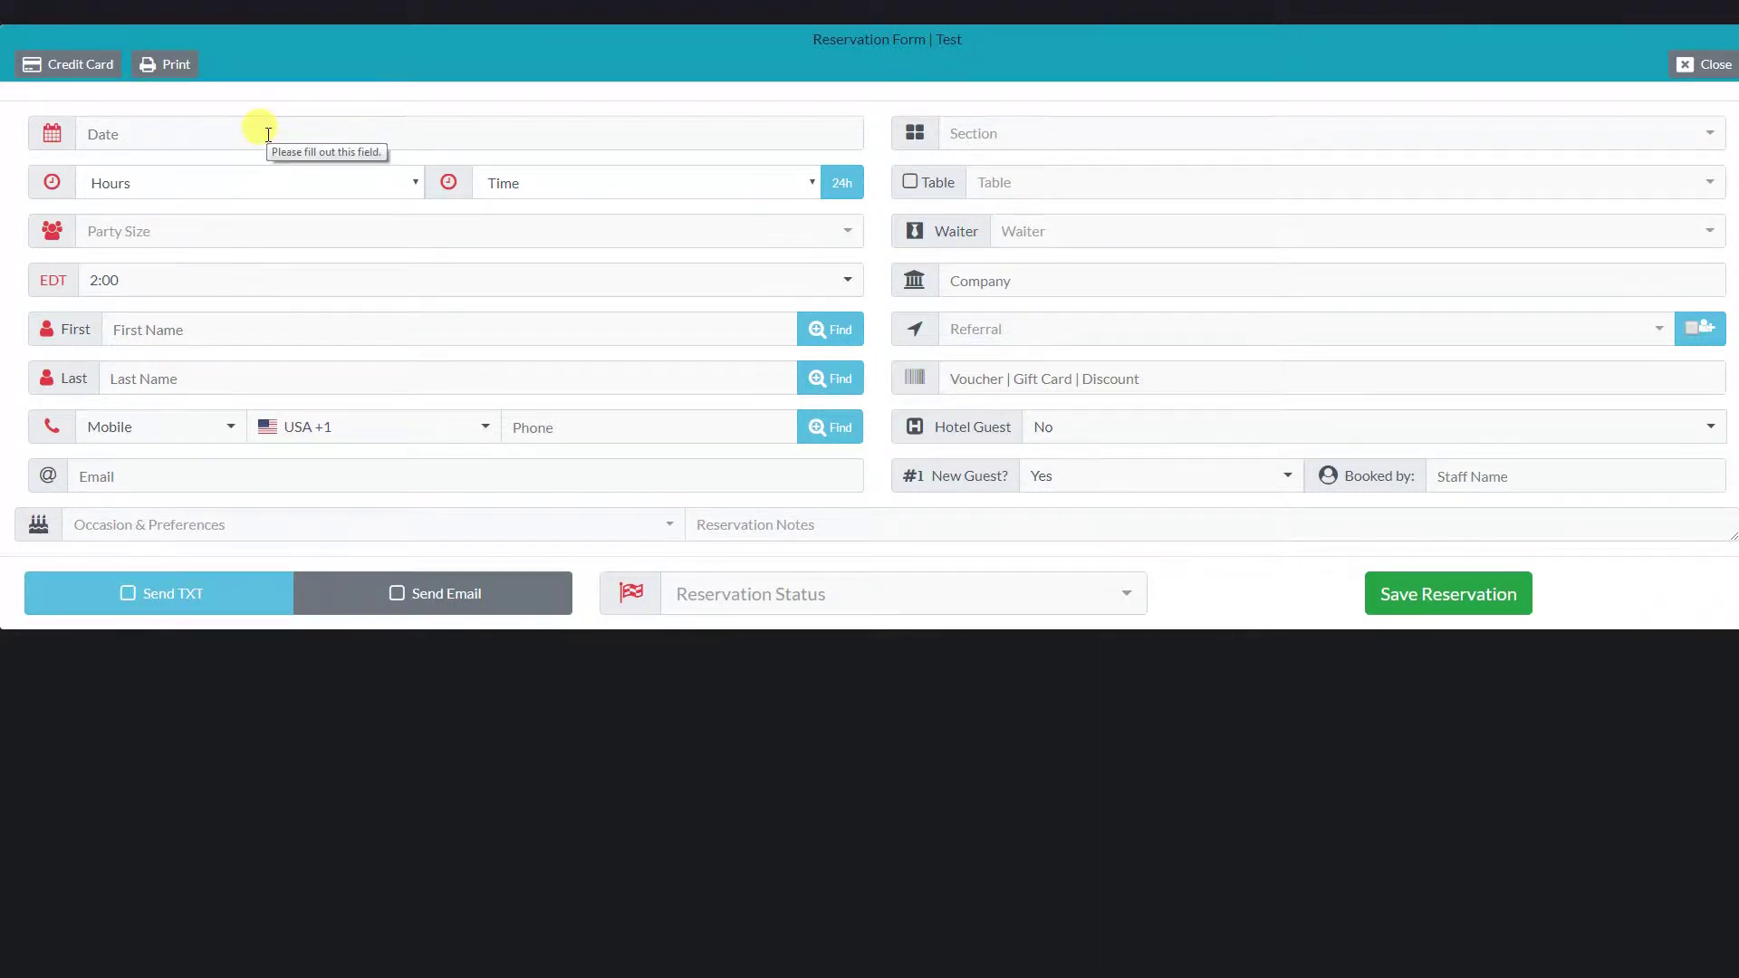
# - Book the reservation for April 9 at 5:30 pm, party of 4, with 2:00 expected duration
pyautogui.click(268, 134)
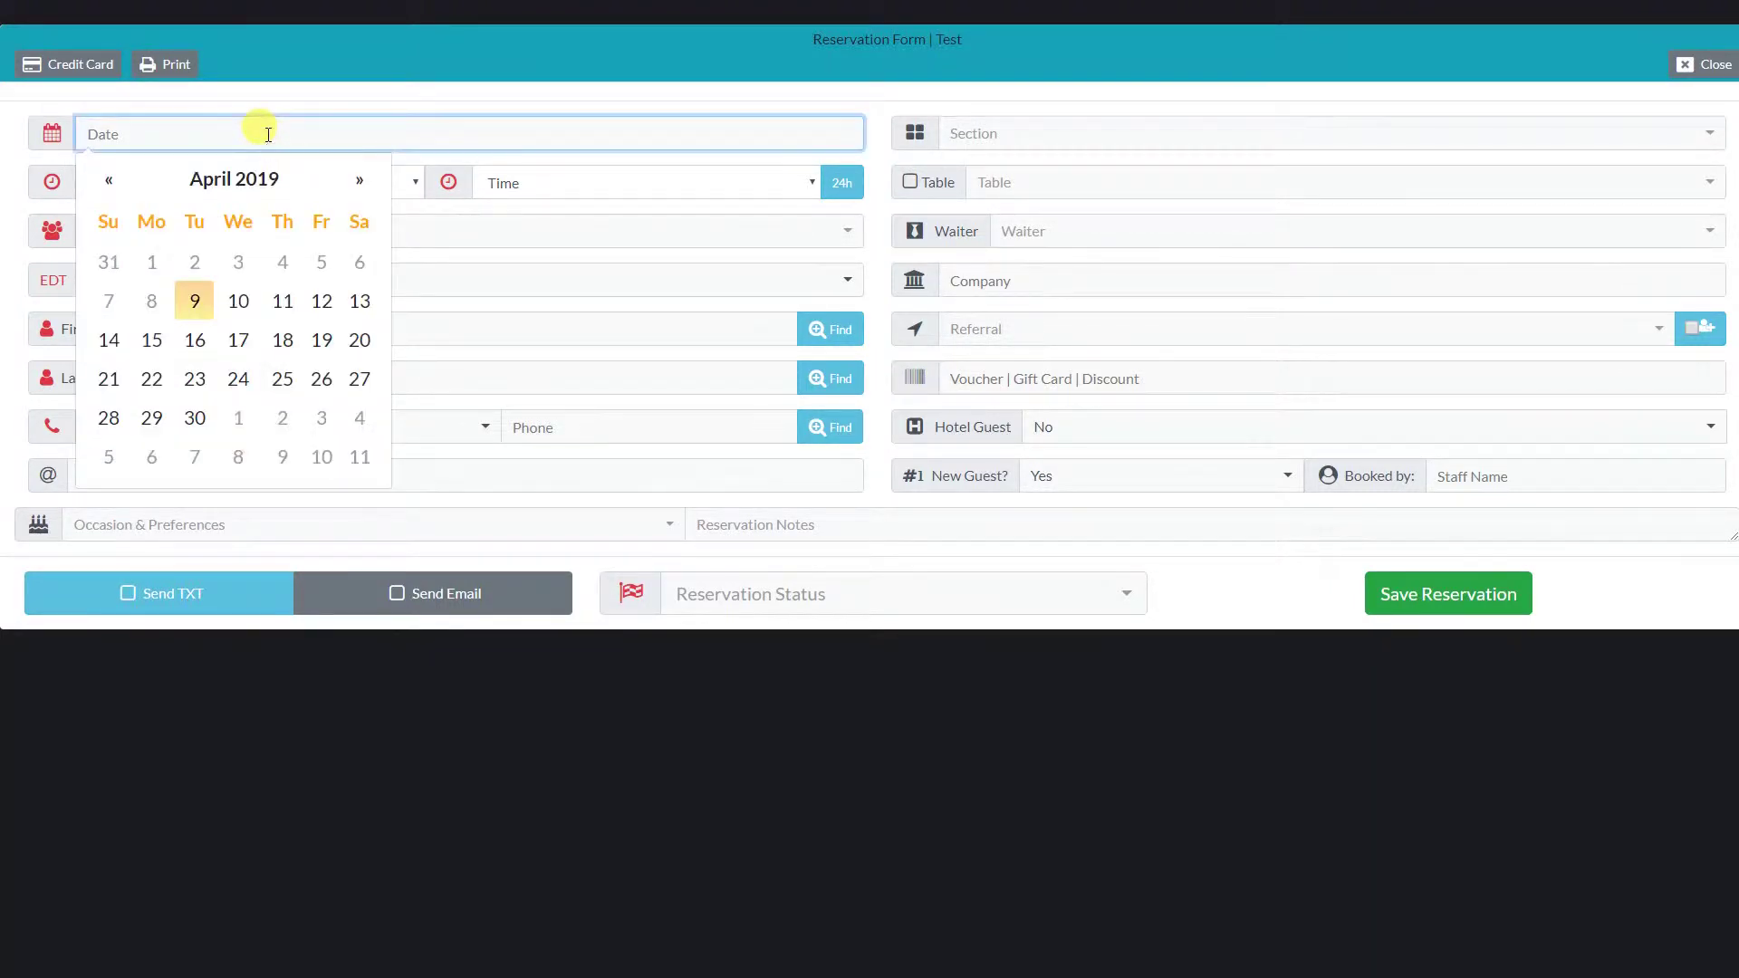
pyautogui.click(198, 300)
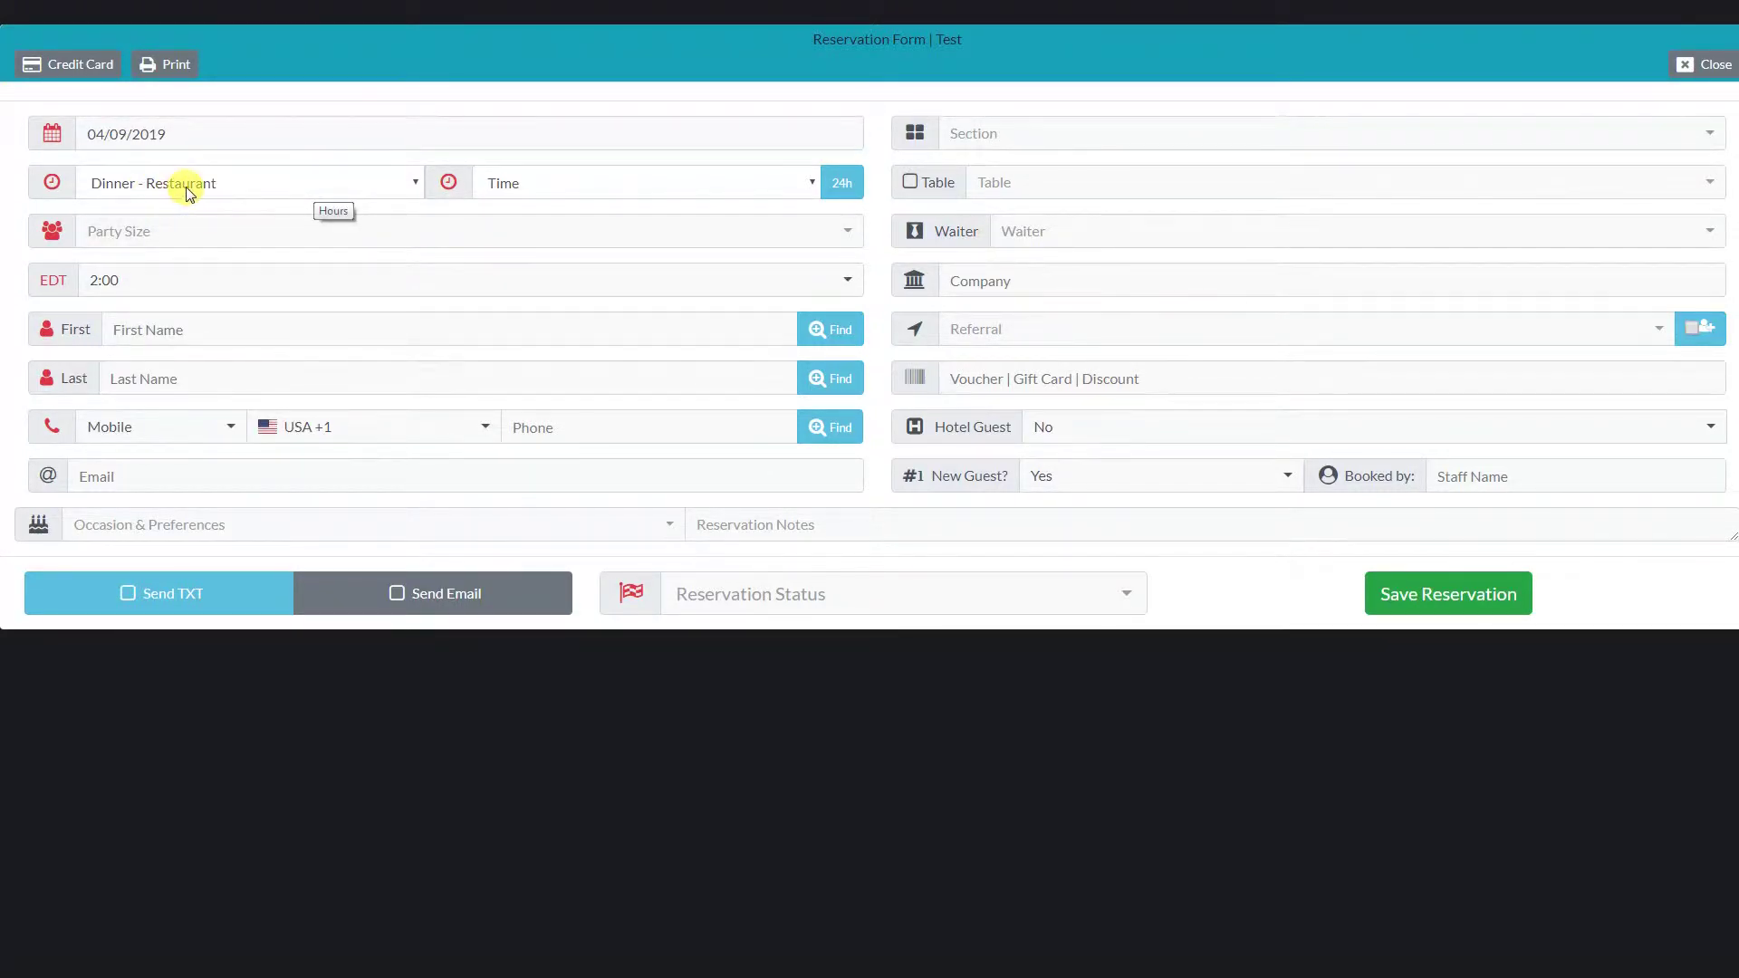
pyautogui.click(591, 187)
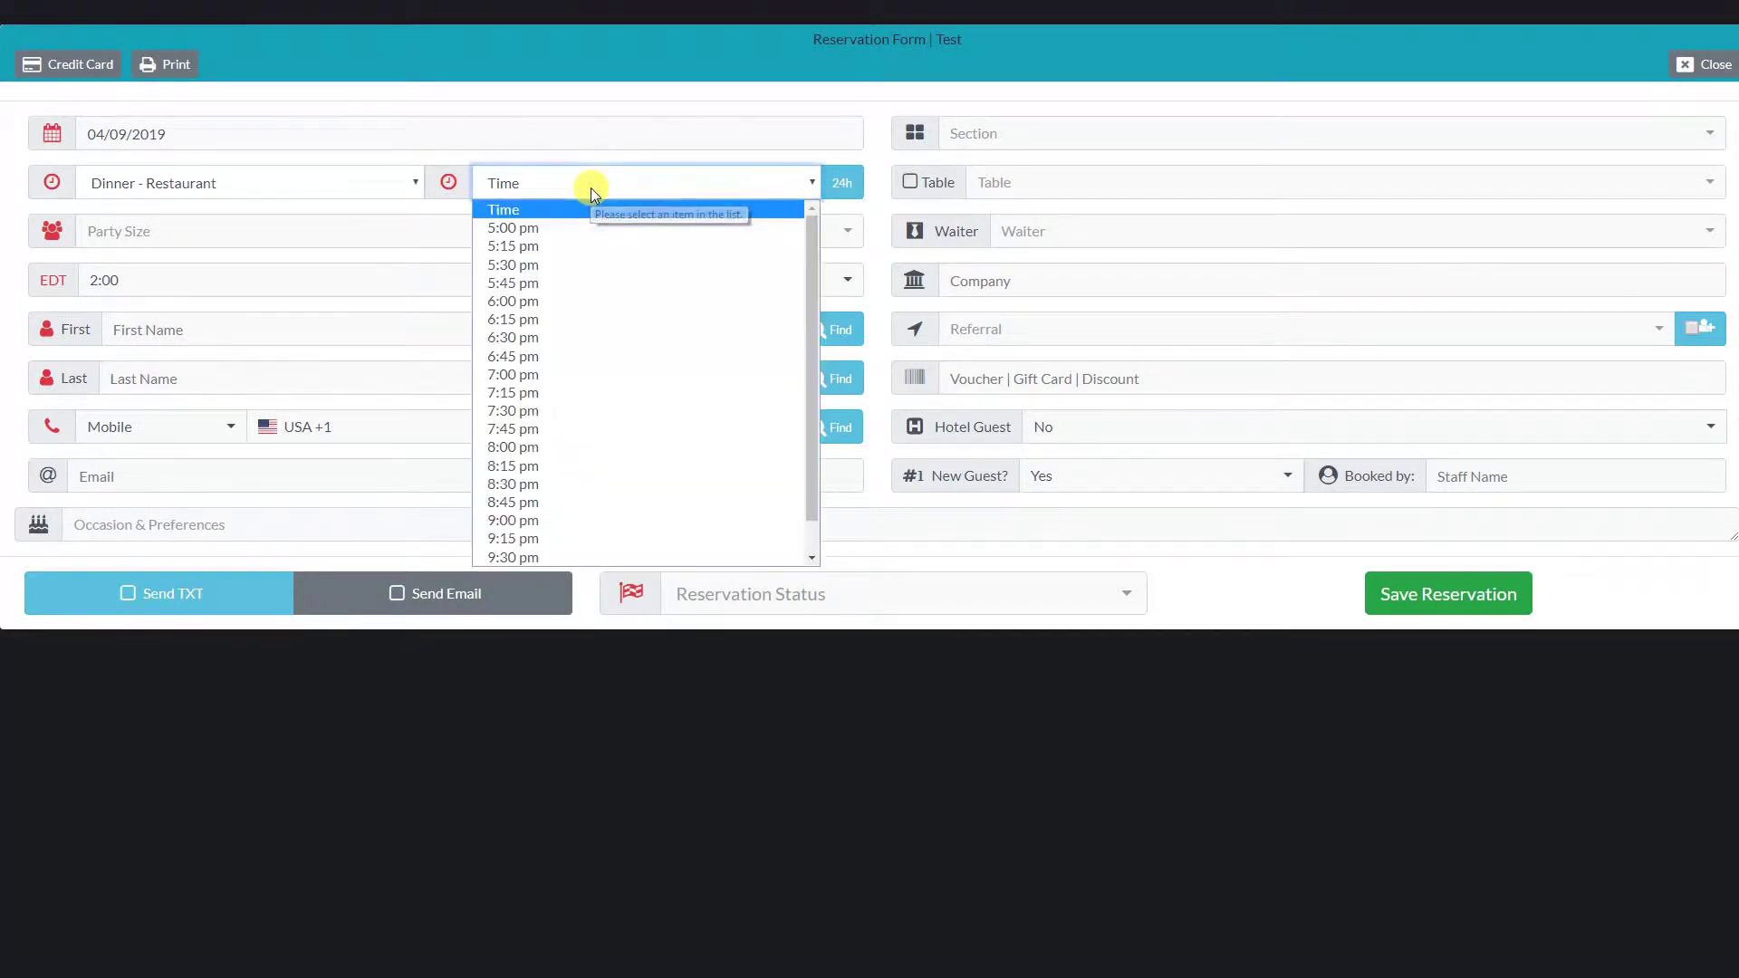
pyautogui.click(584, 265)
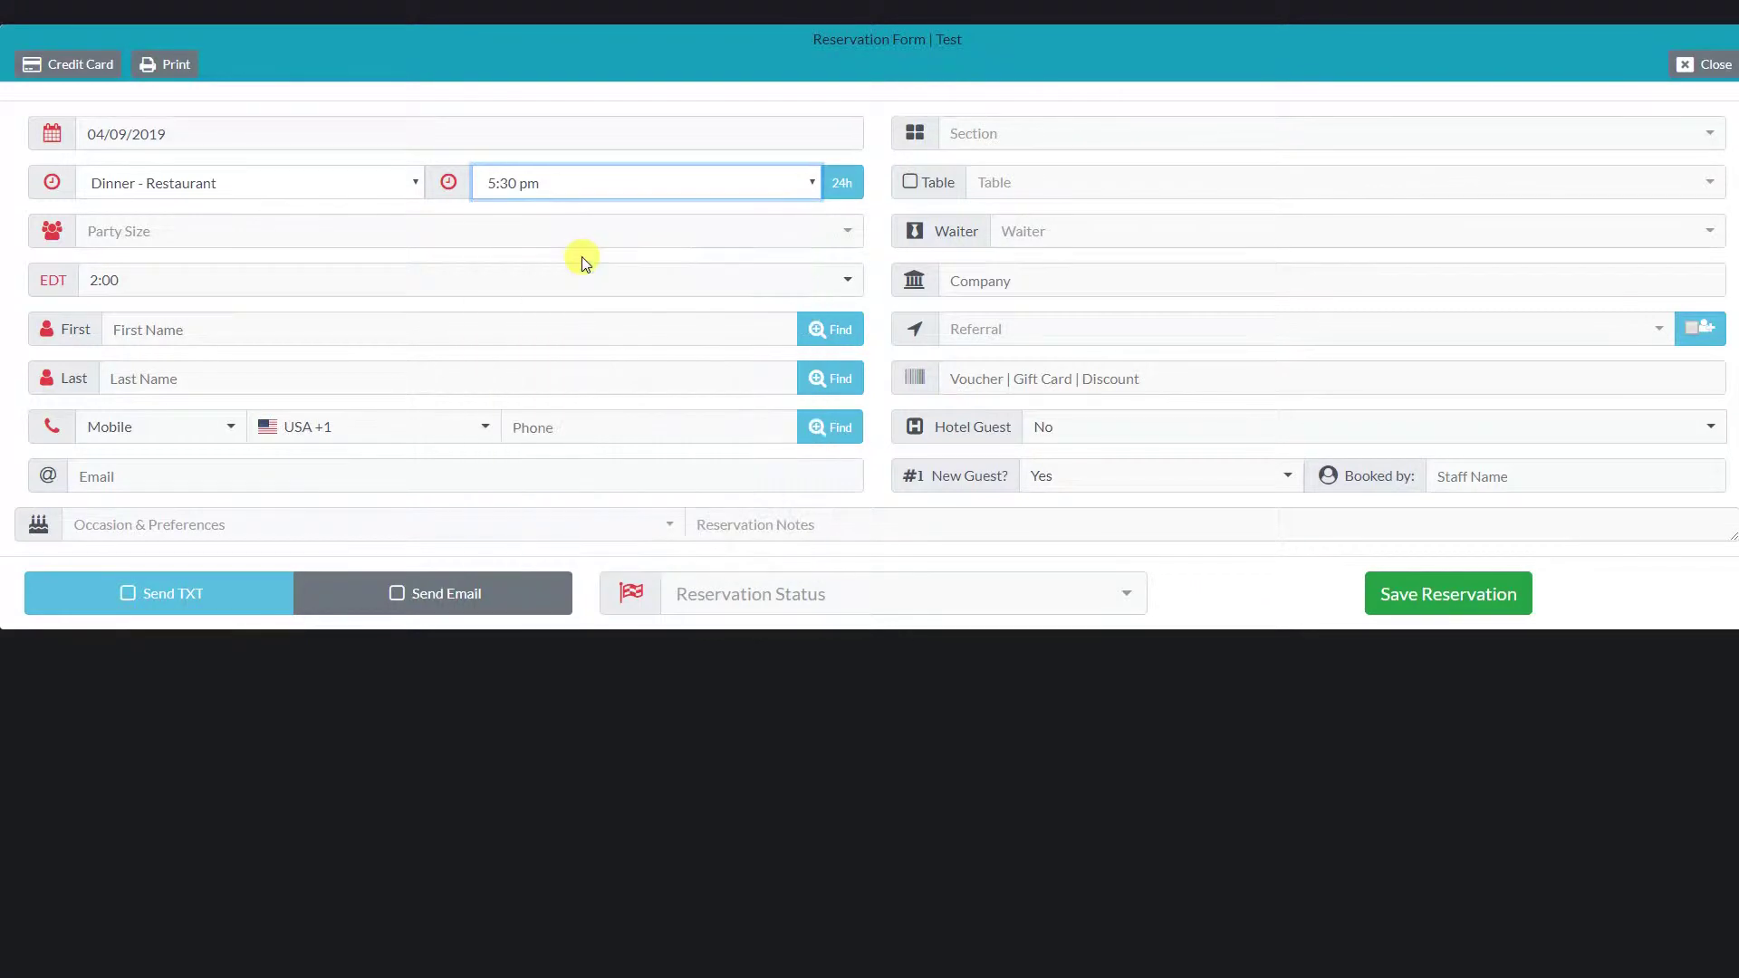
pyautogui.click(404, 242)
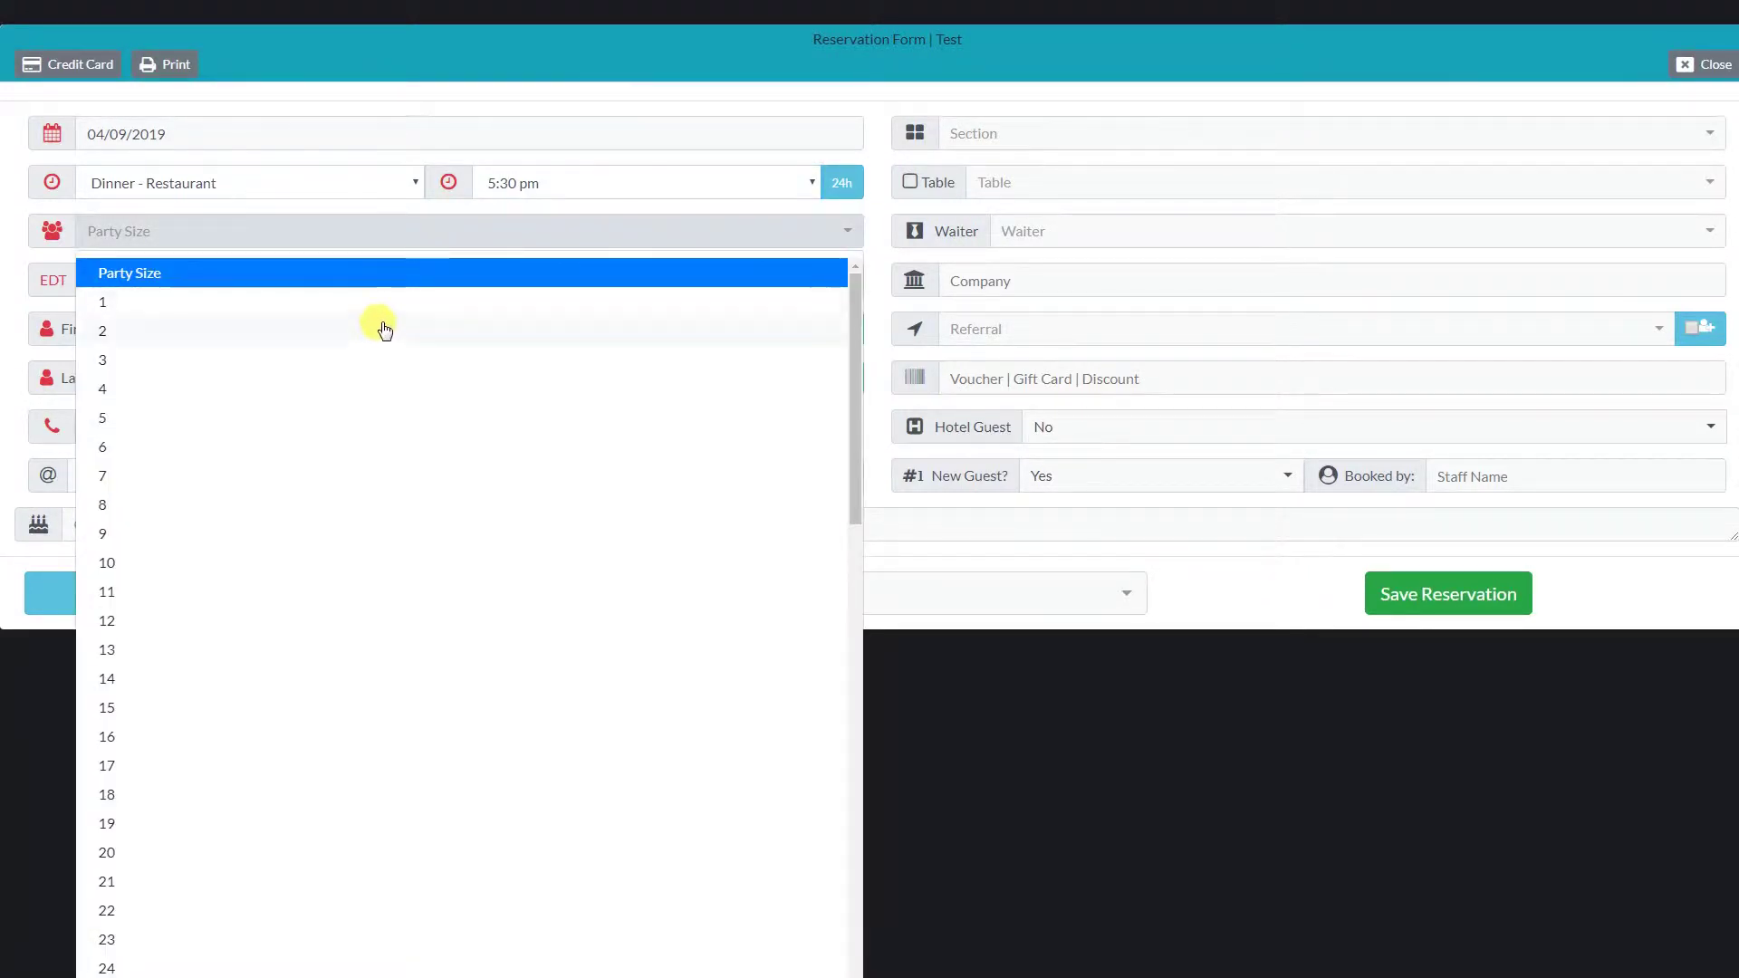
pyautogui.click(365, 385)
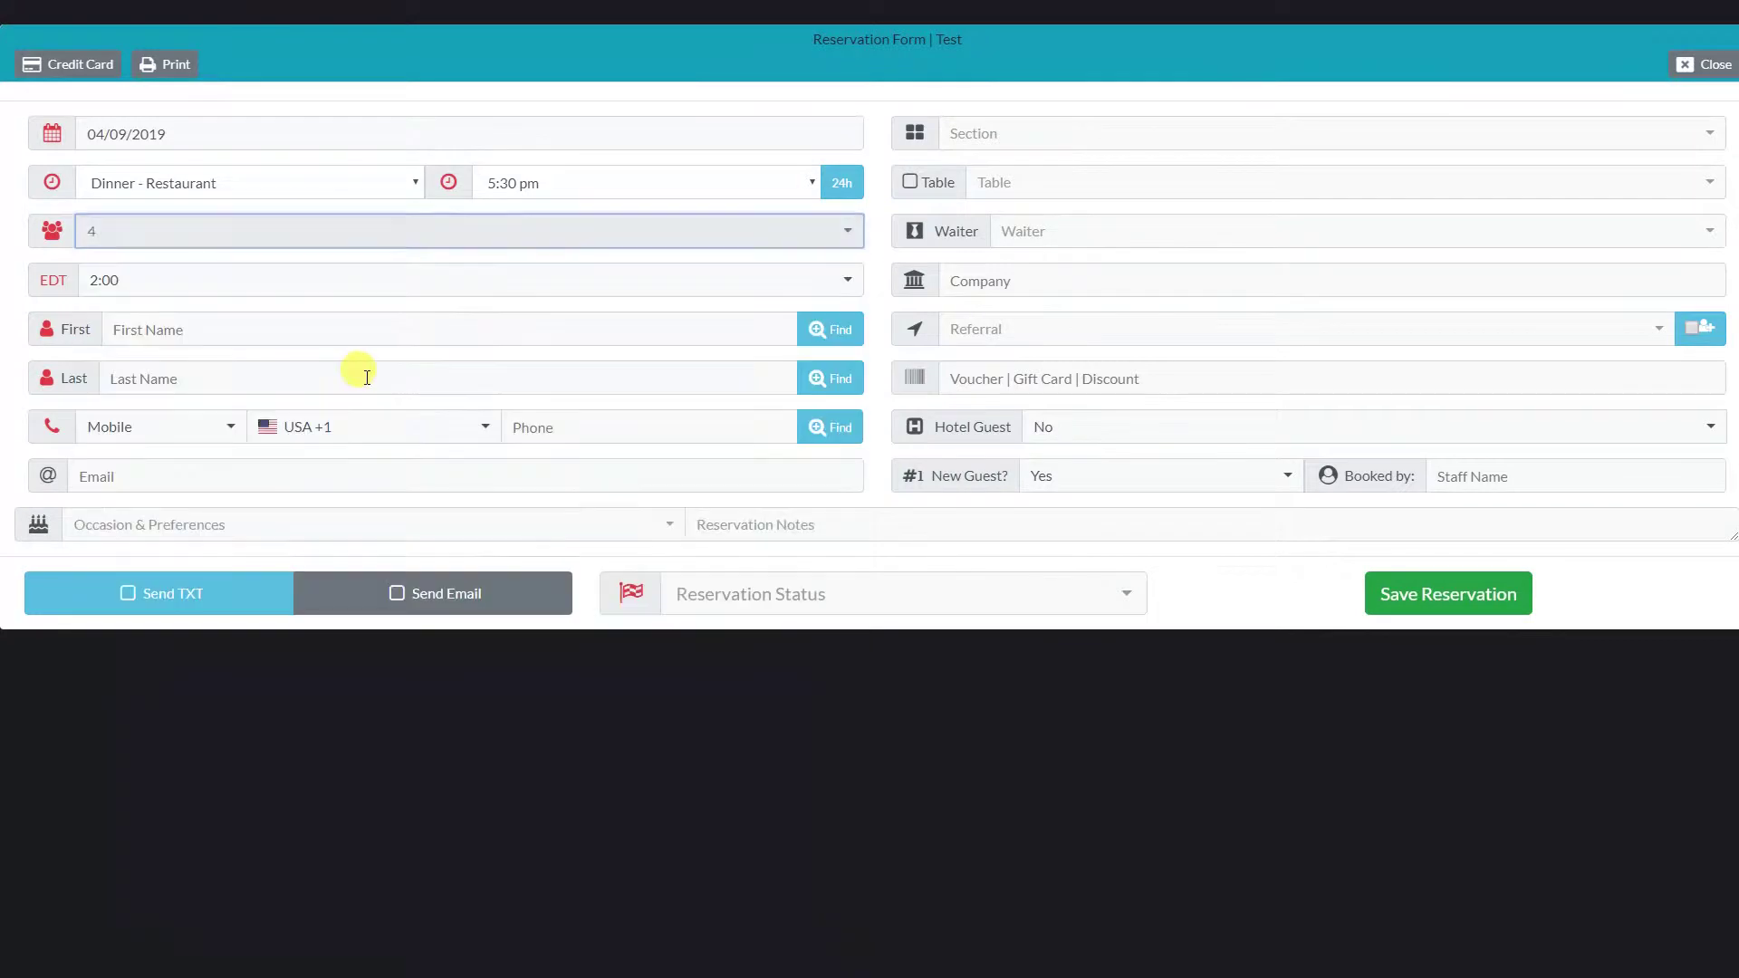
pyautogui.click(247, 284)
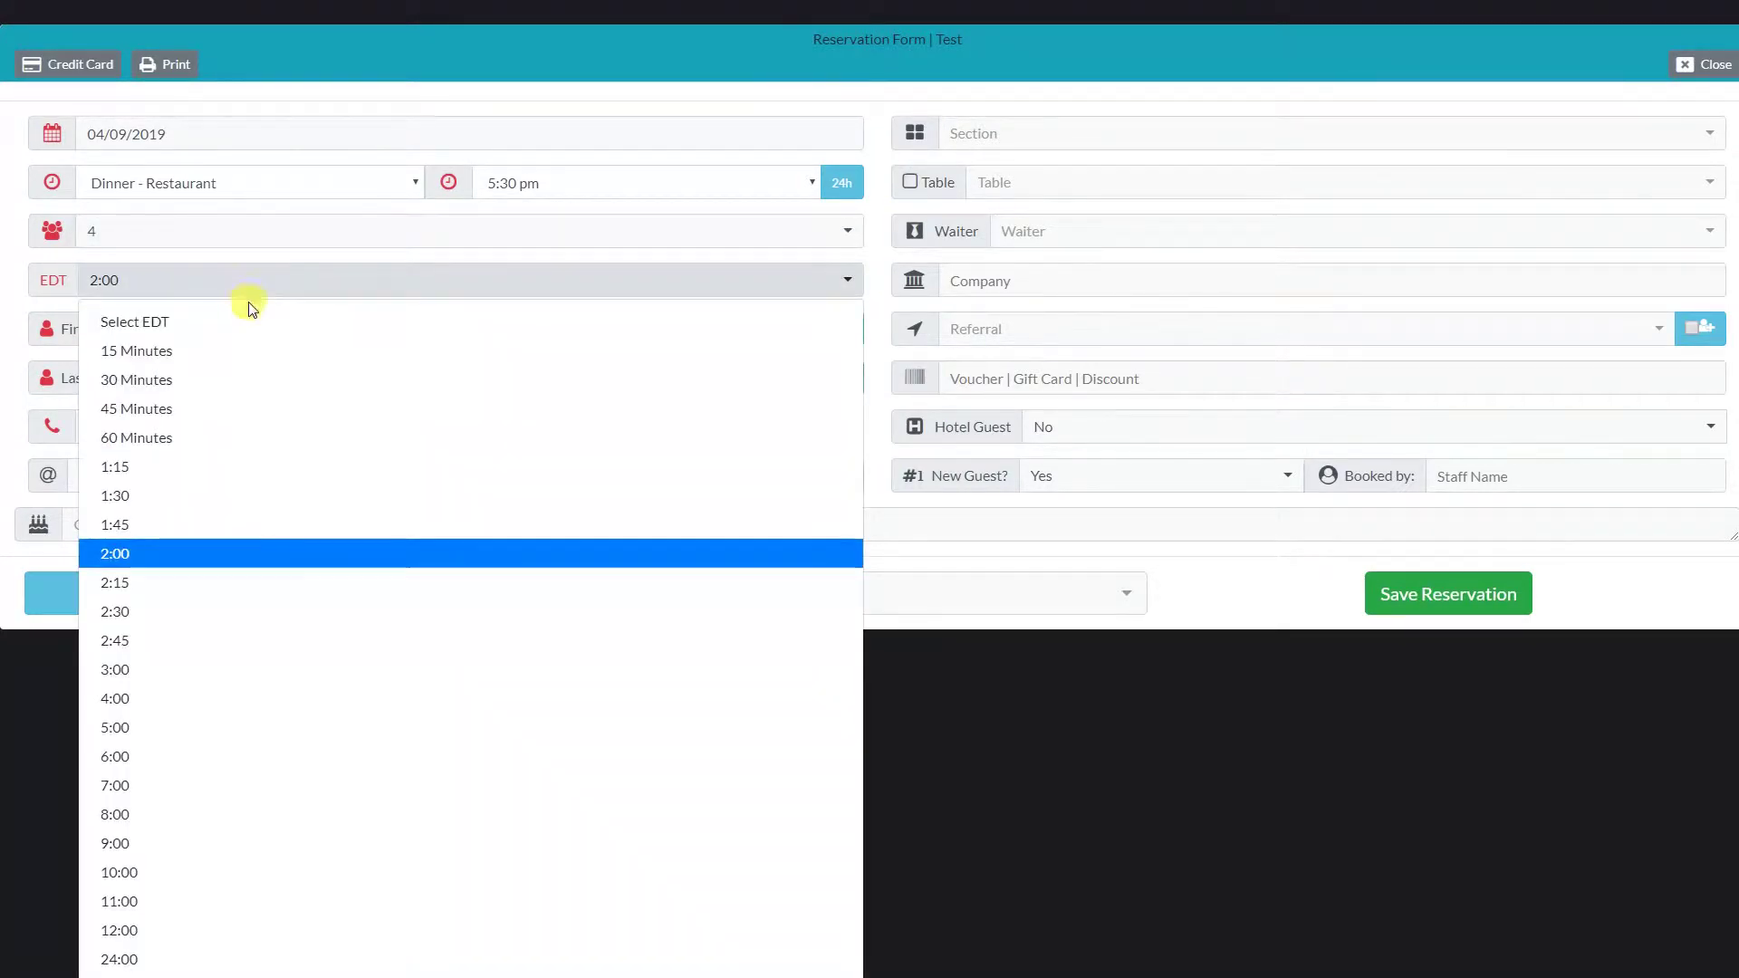
pyautogui.click(201, 561)
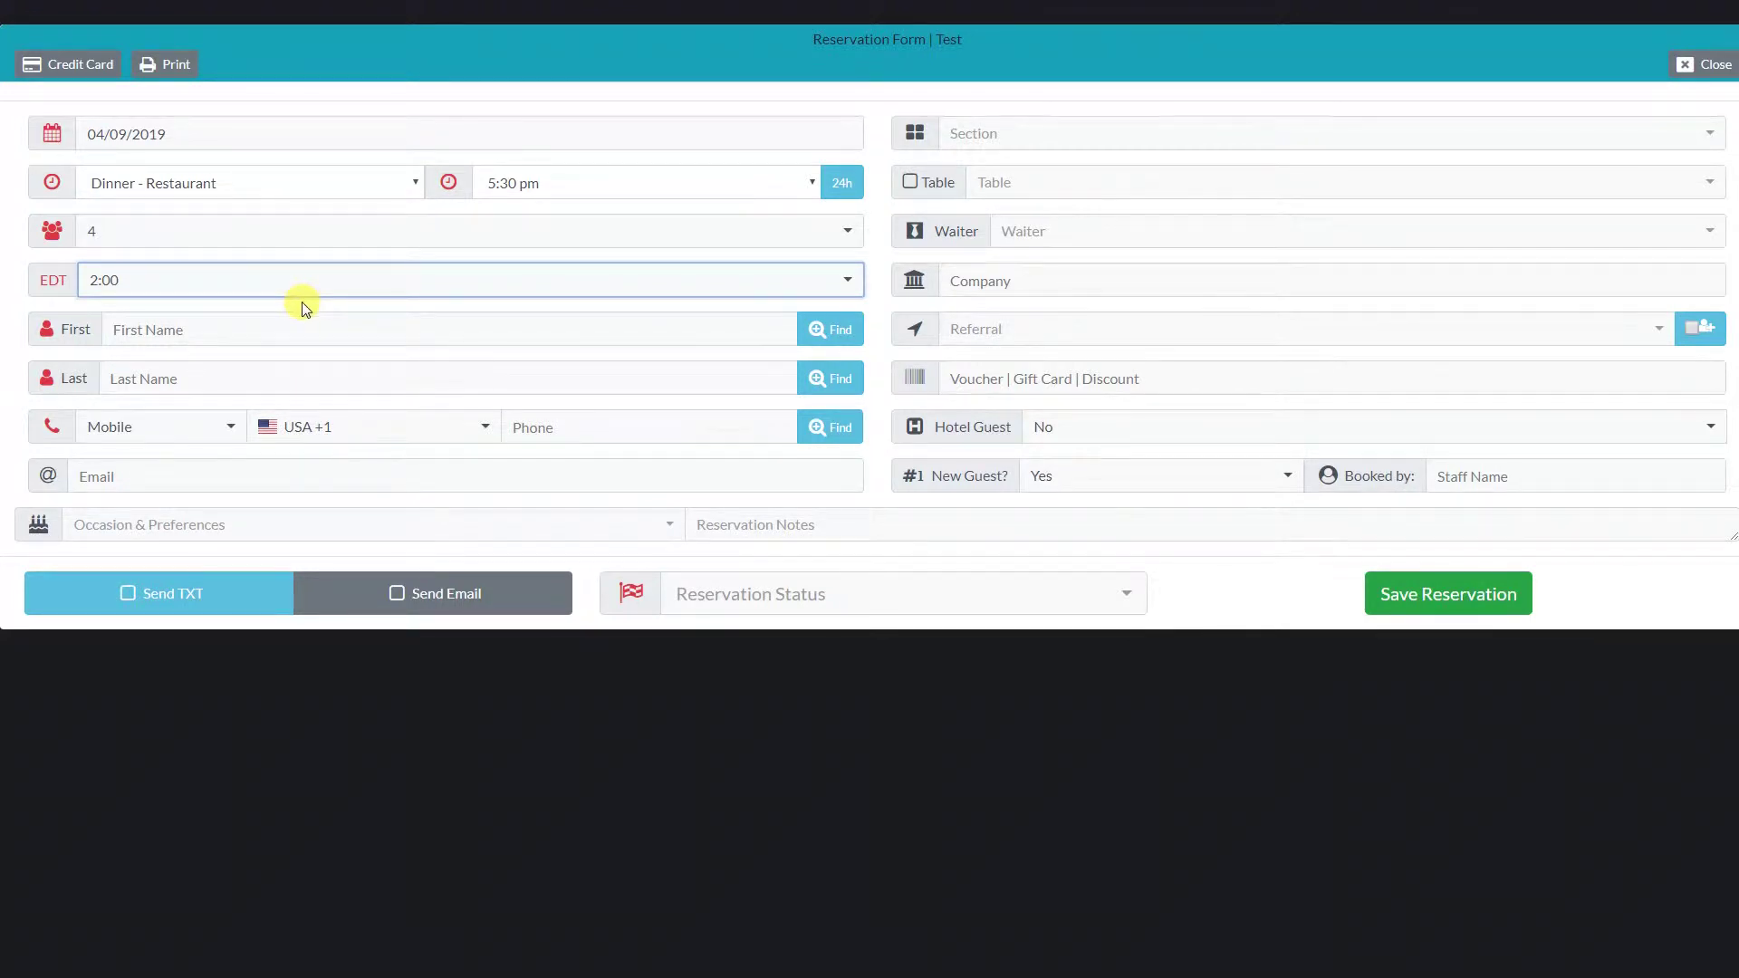
# - Search returning guests by the start of the last name and apply the matching guest's details
pyautogui.click(326, 380)
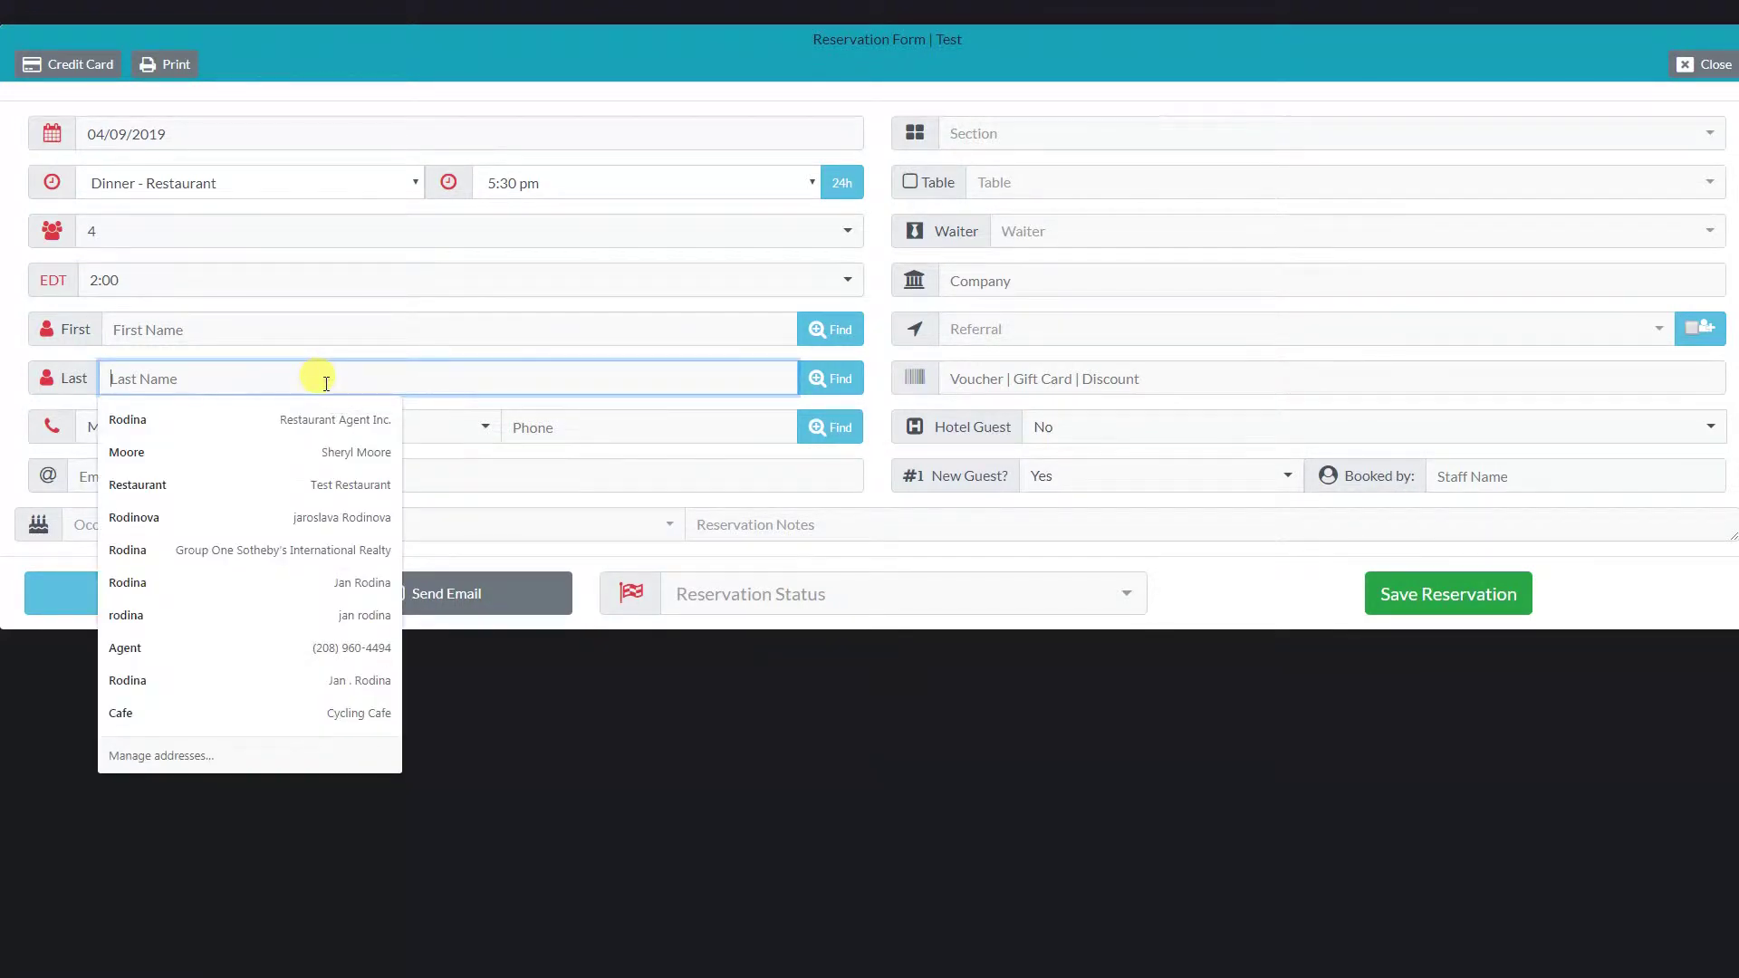
pyautogui.write('Smith')
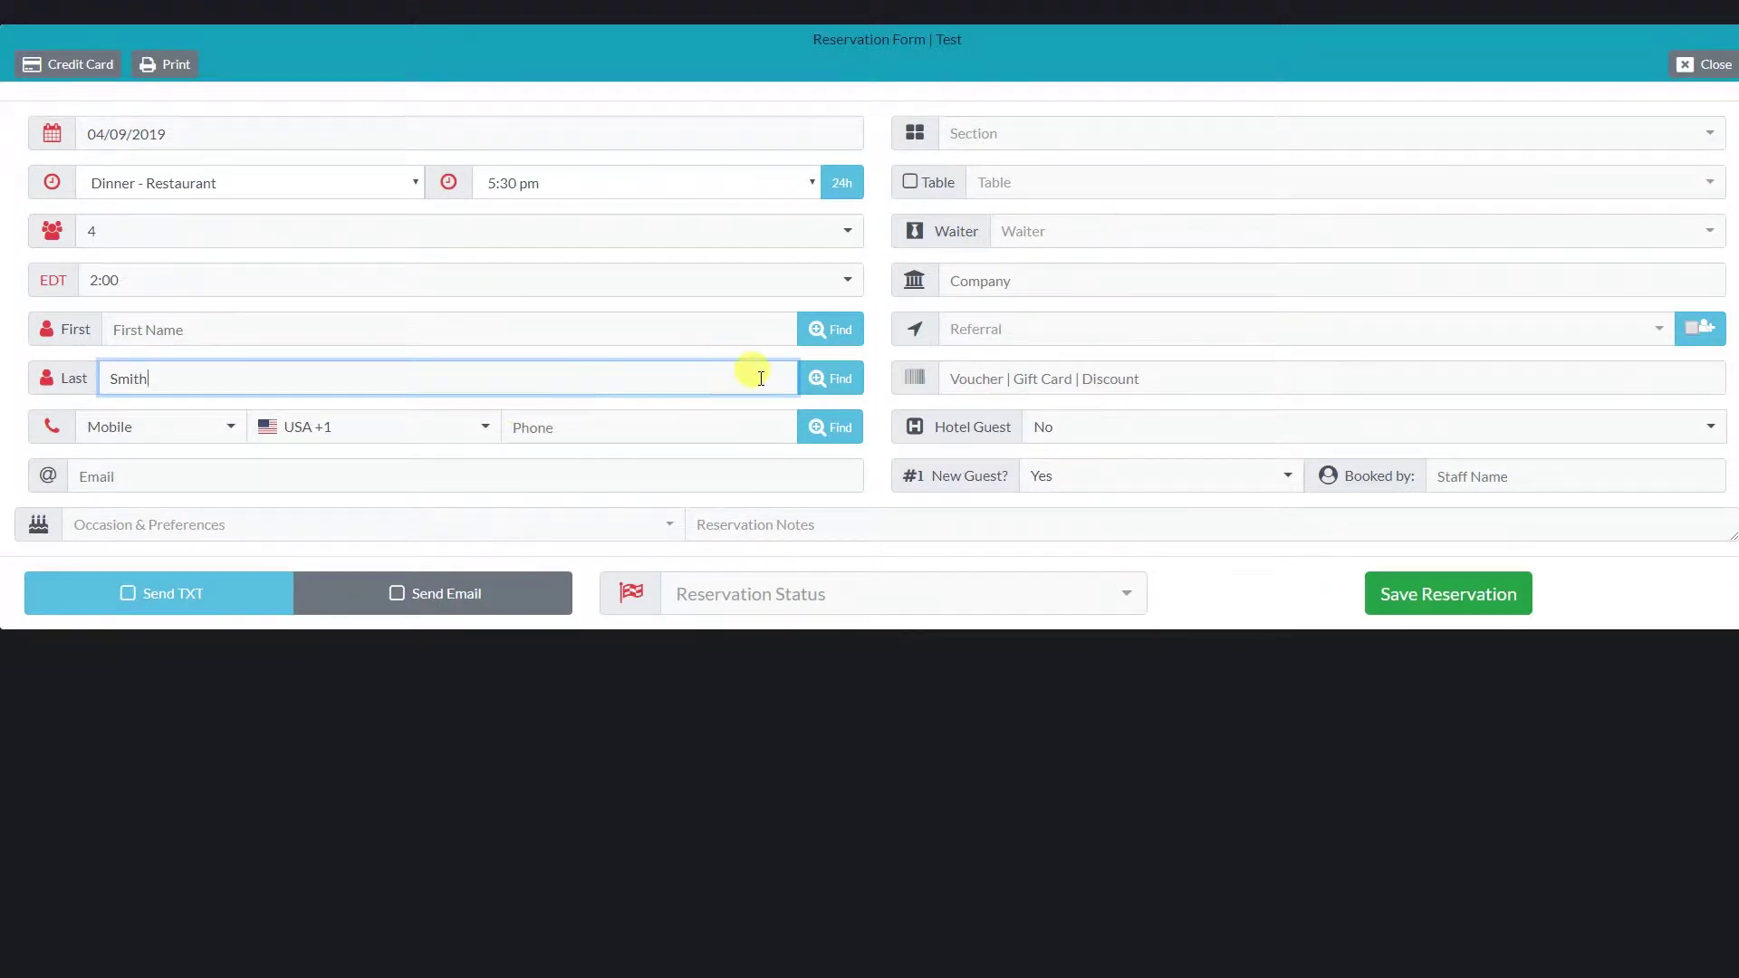
pyautogui.click(835, 387)
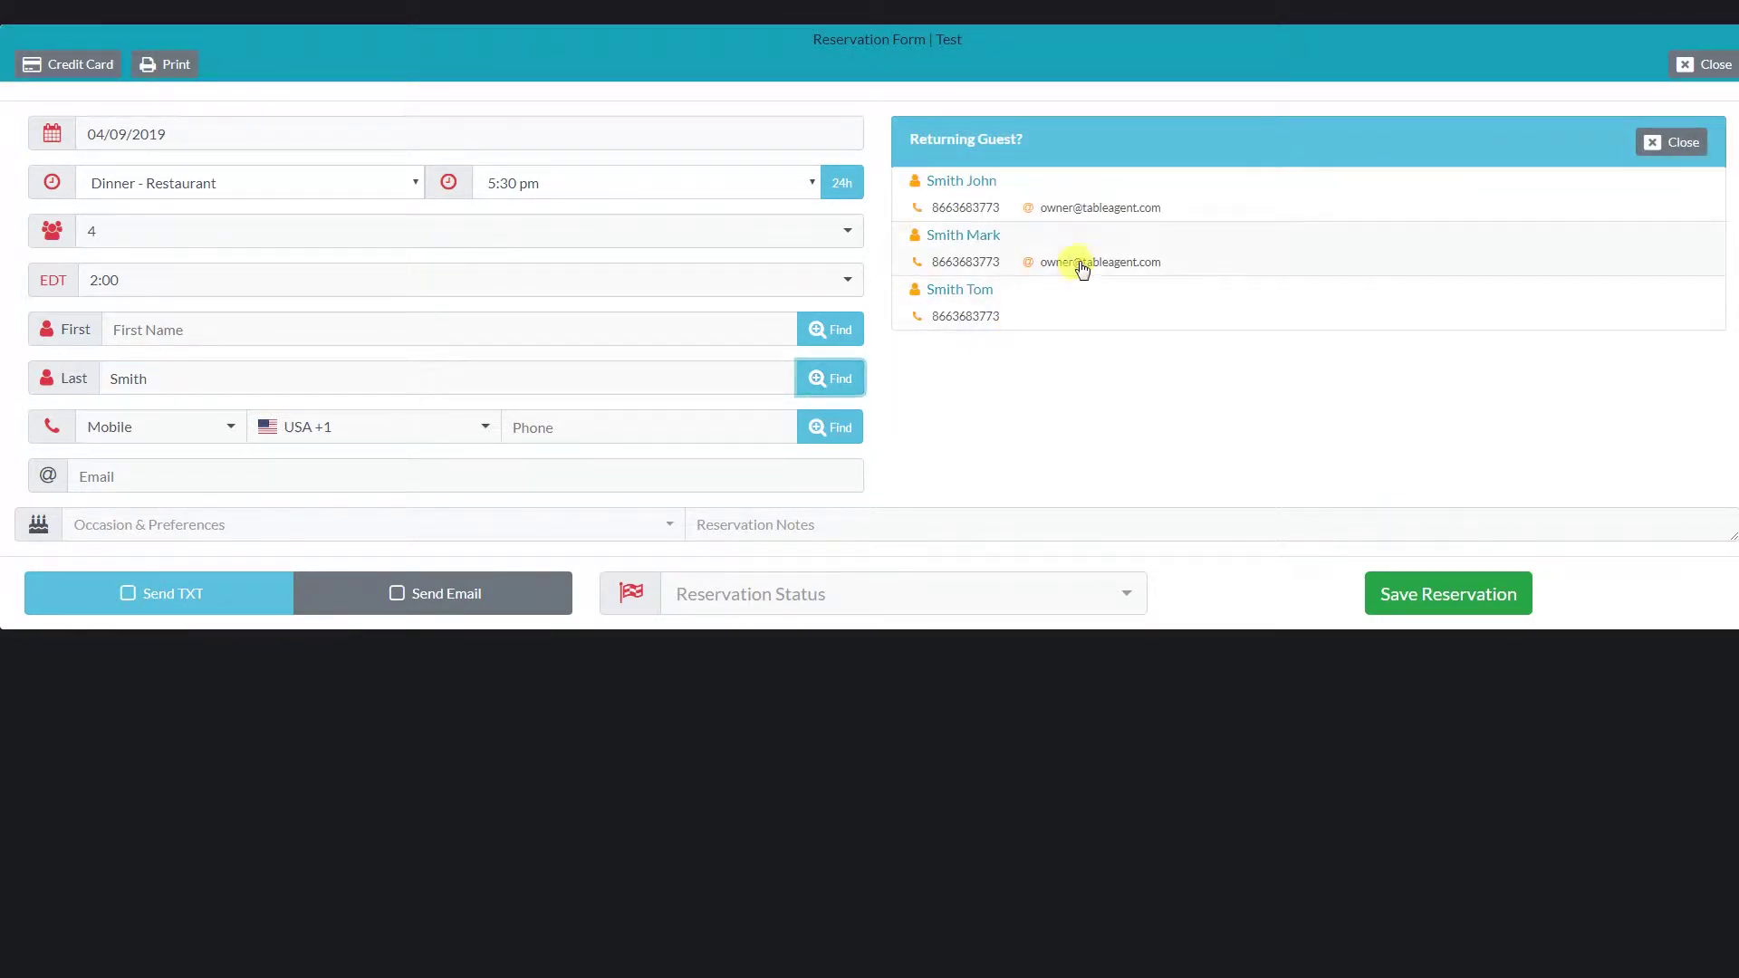
pyautogui.click(1122, 197)
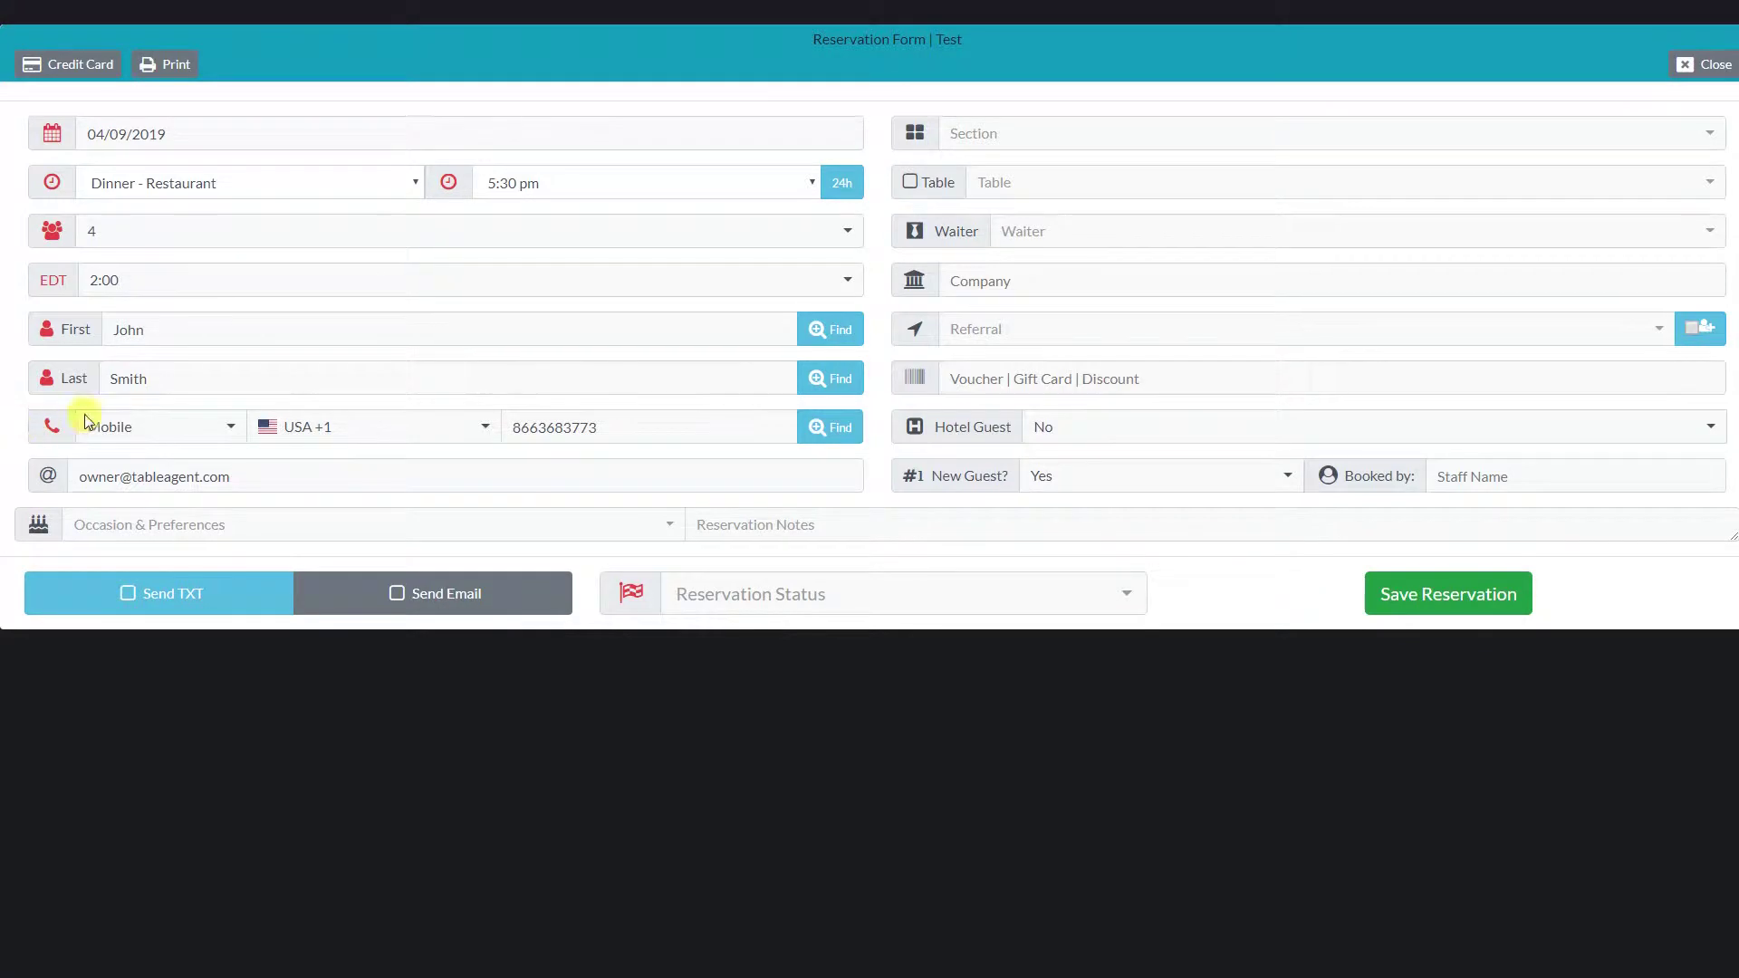
# - Place the reservation in the Restaurant section at tables TBL-1 and TBL-2
pyautogui.click(1087, 142)
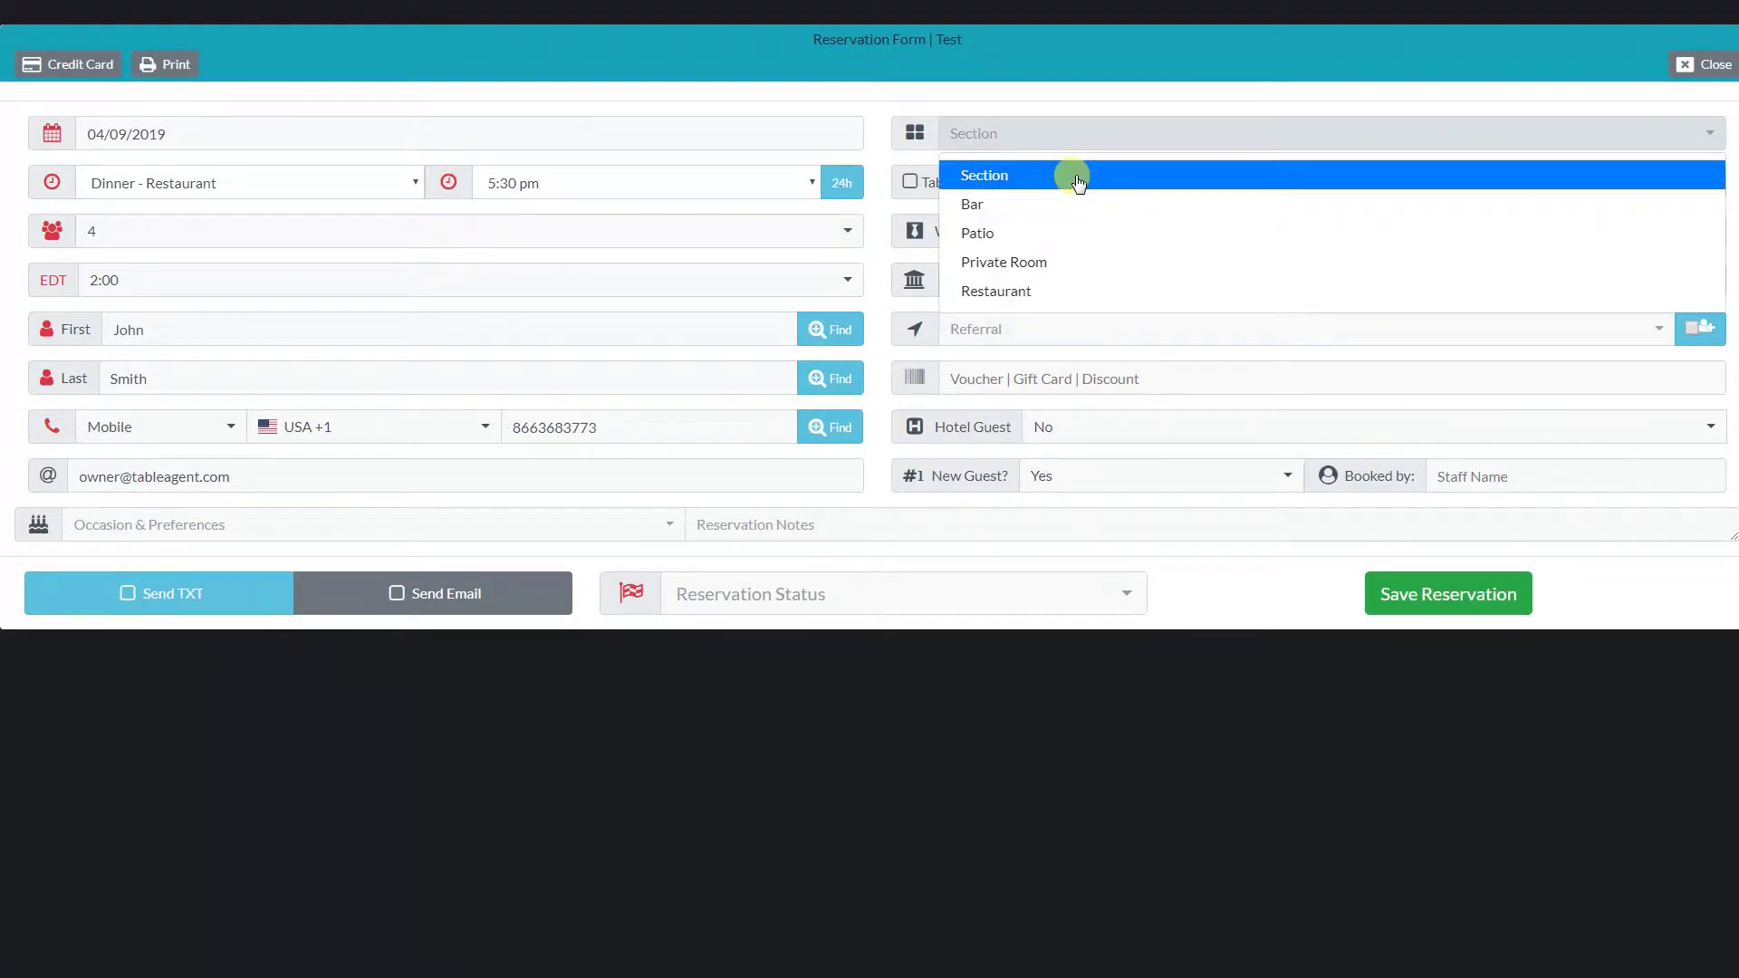
pyautogui.click(1060, 287)
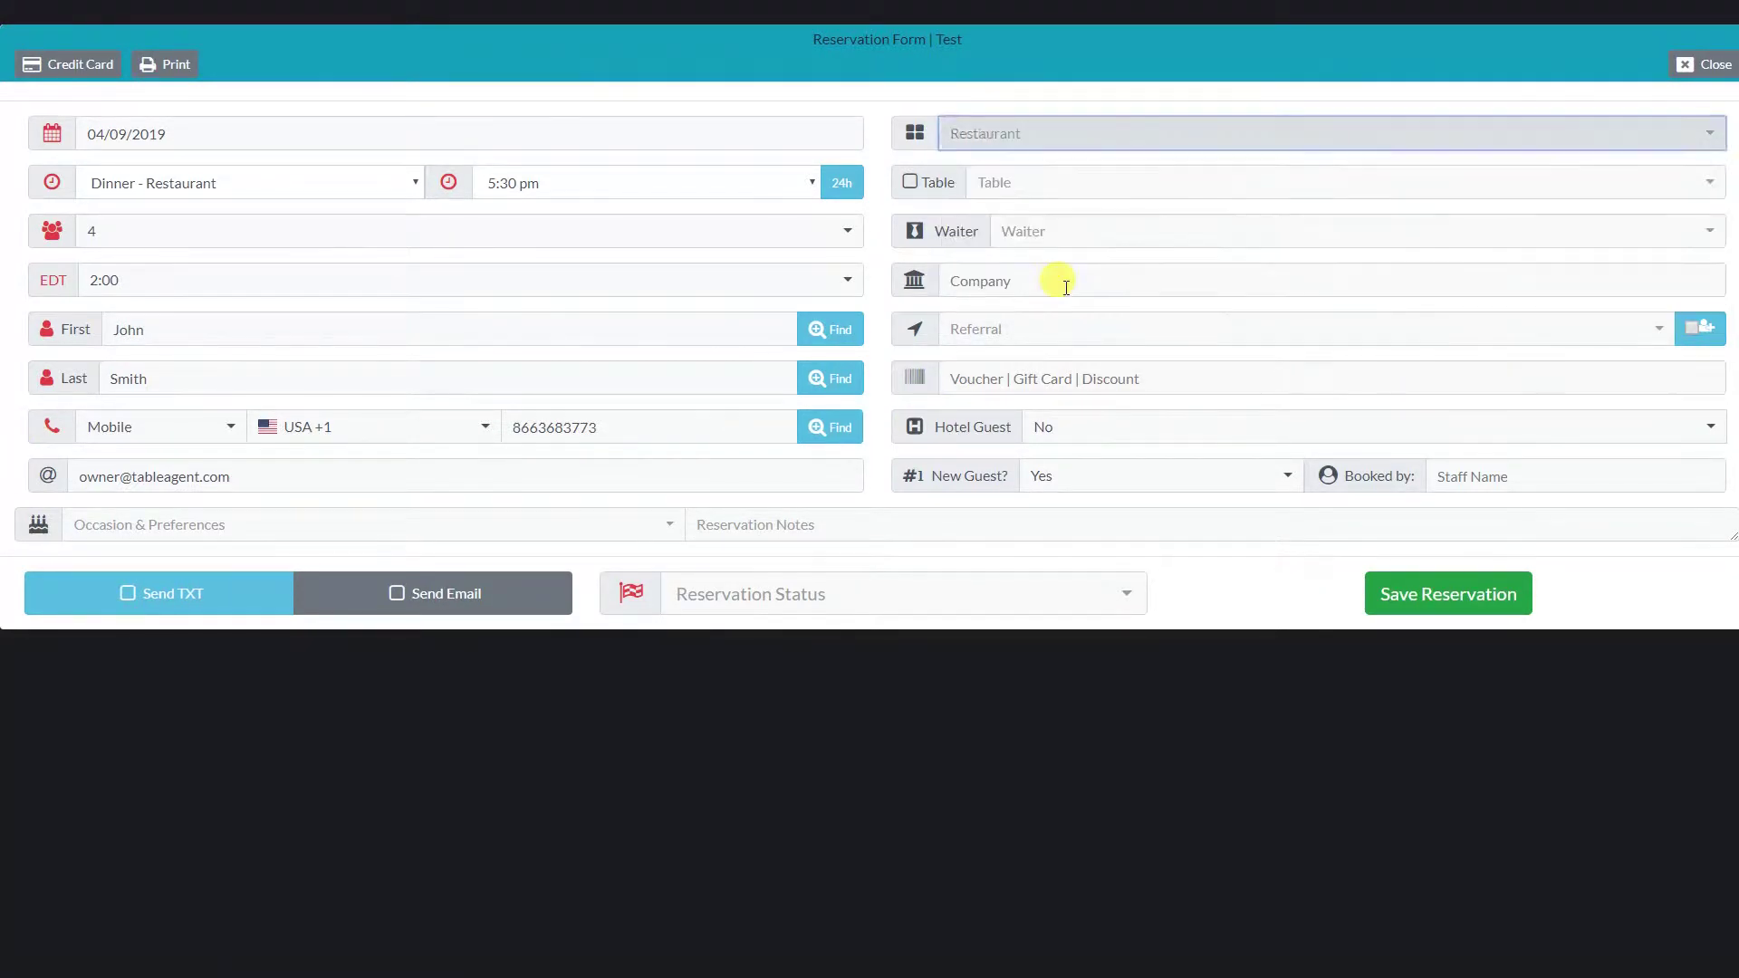
pyautogui.click(1107, 183)
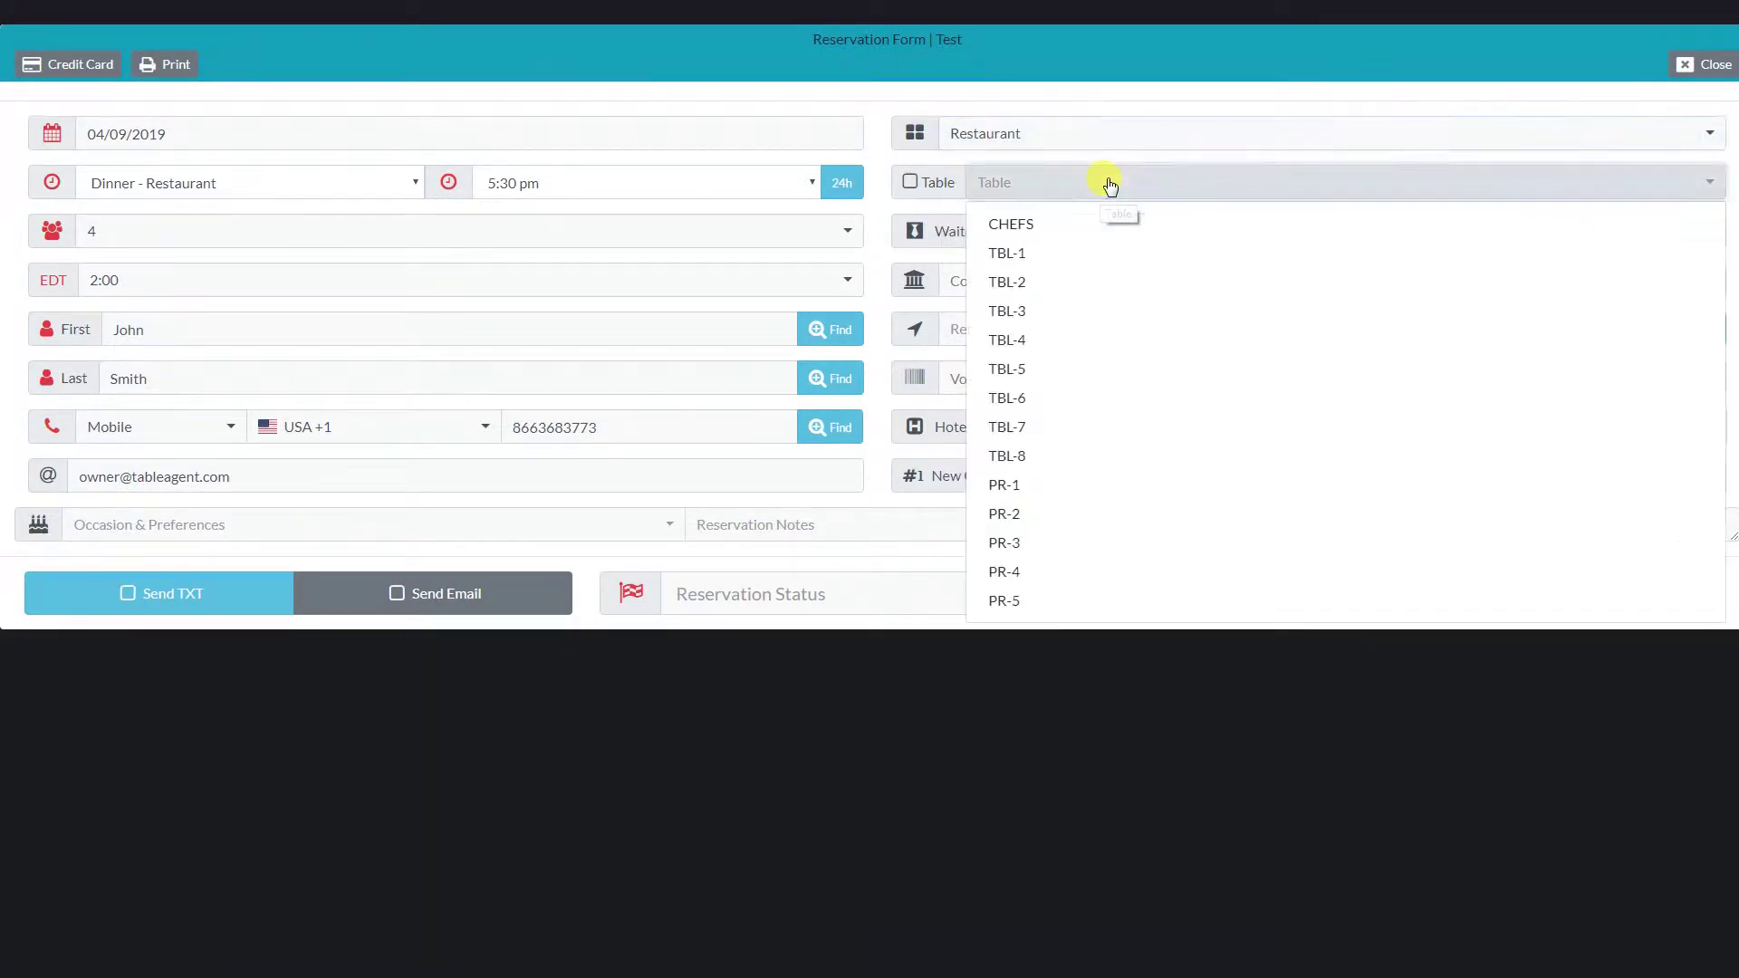
pyautogui.click(1095, 255)
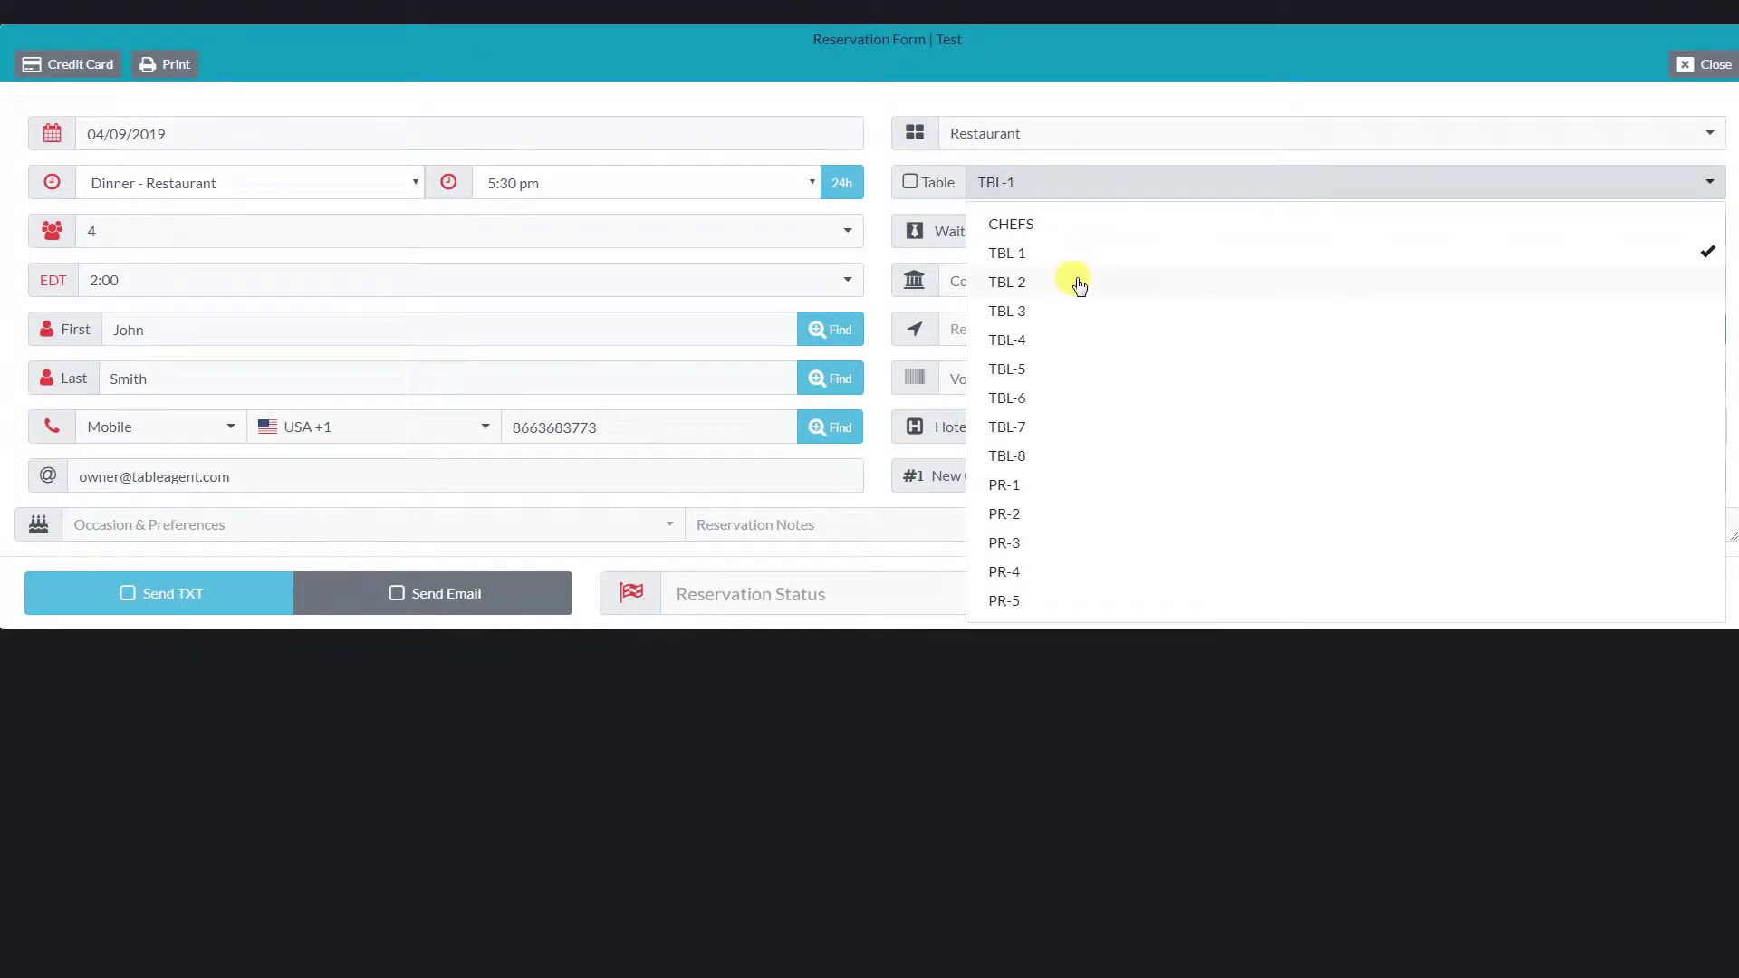
pyautogui.click(1079, 283)
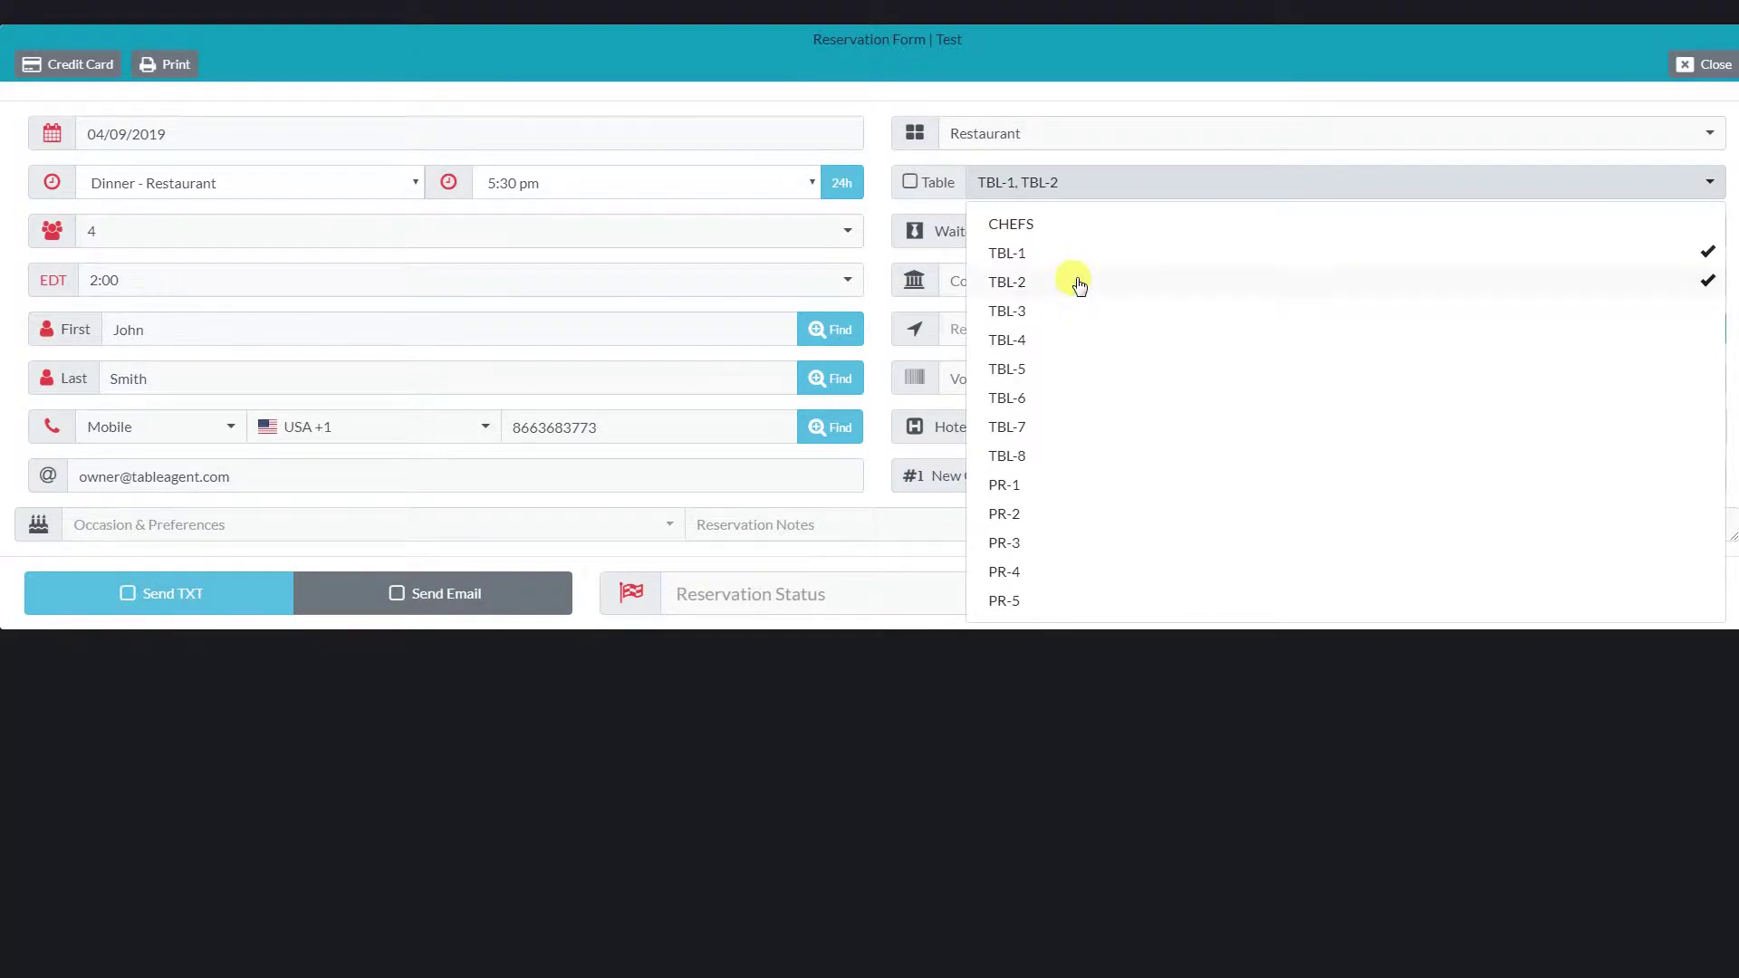
pyautogui.click(1099, 184)
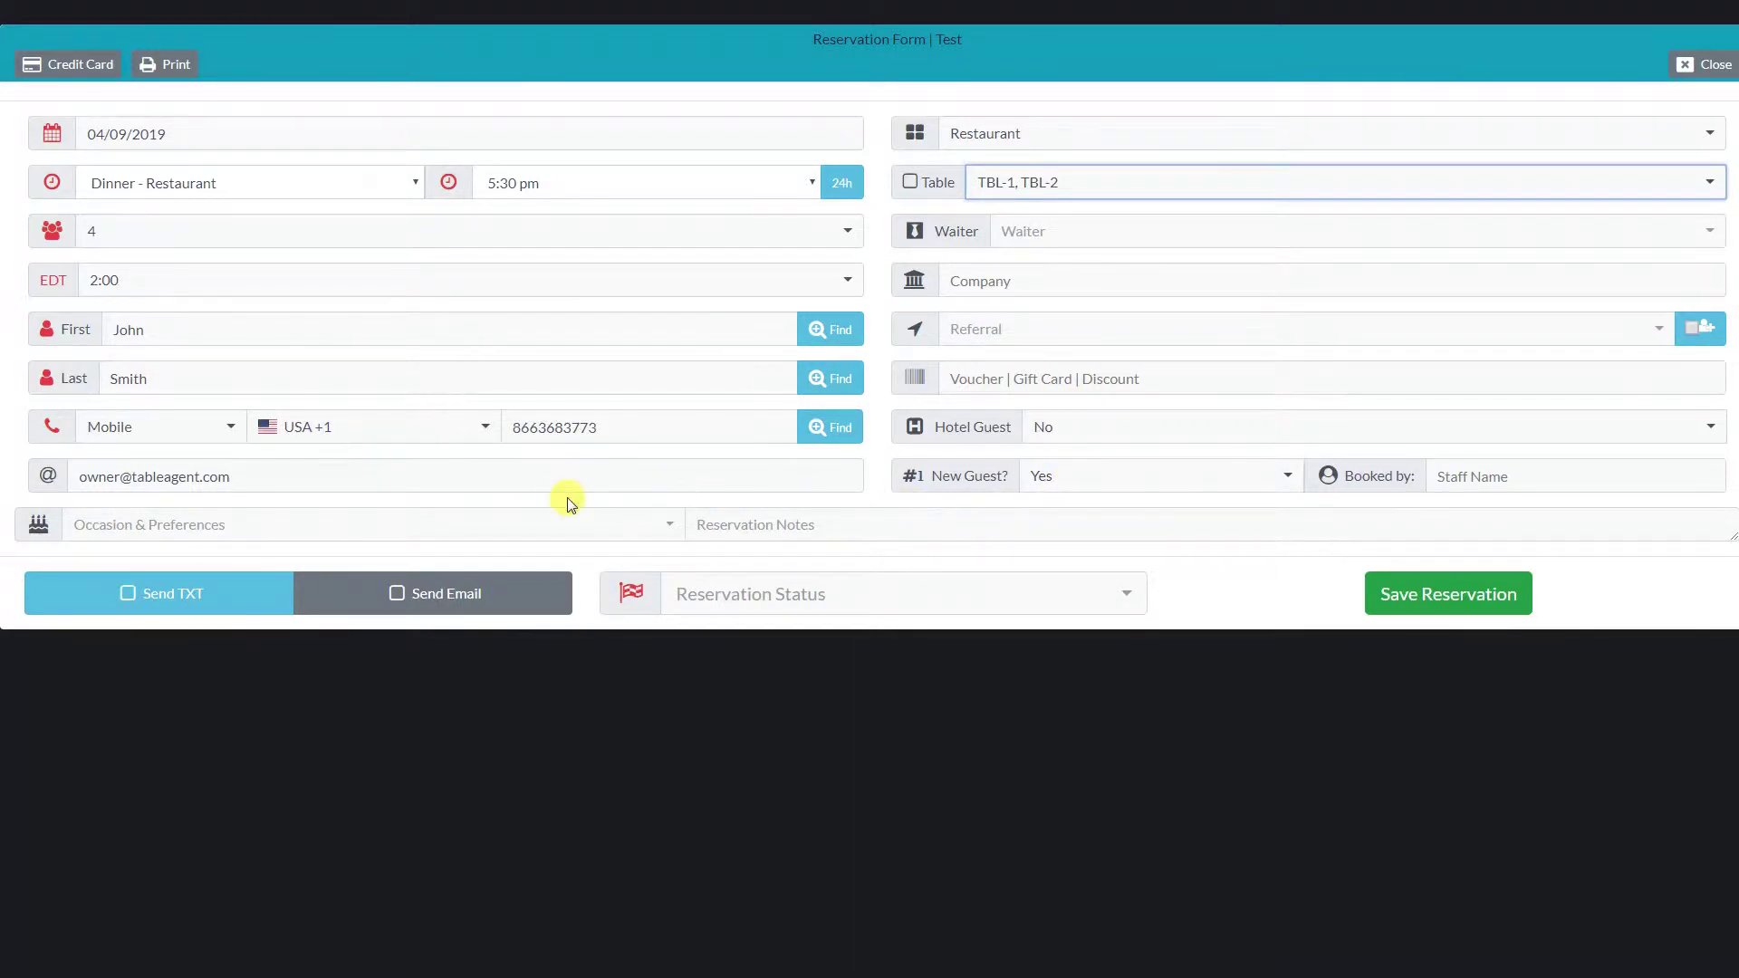
# - Tag the reservation with the Birthday occasion
pyautogui.click(337, 531)
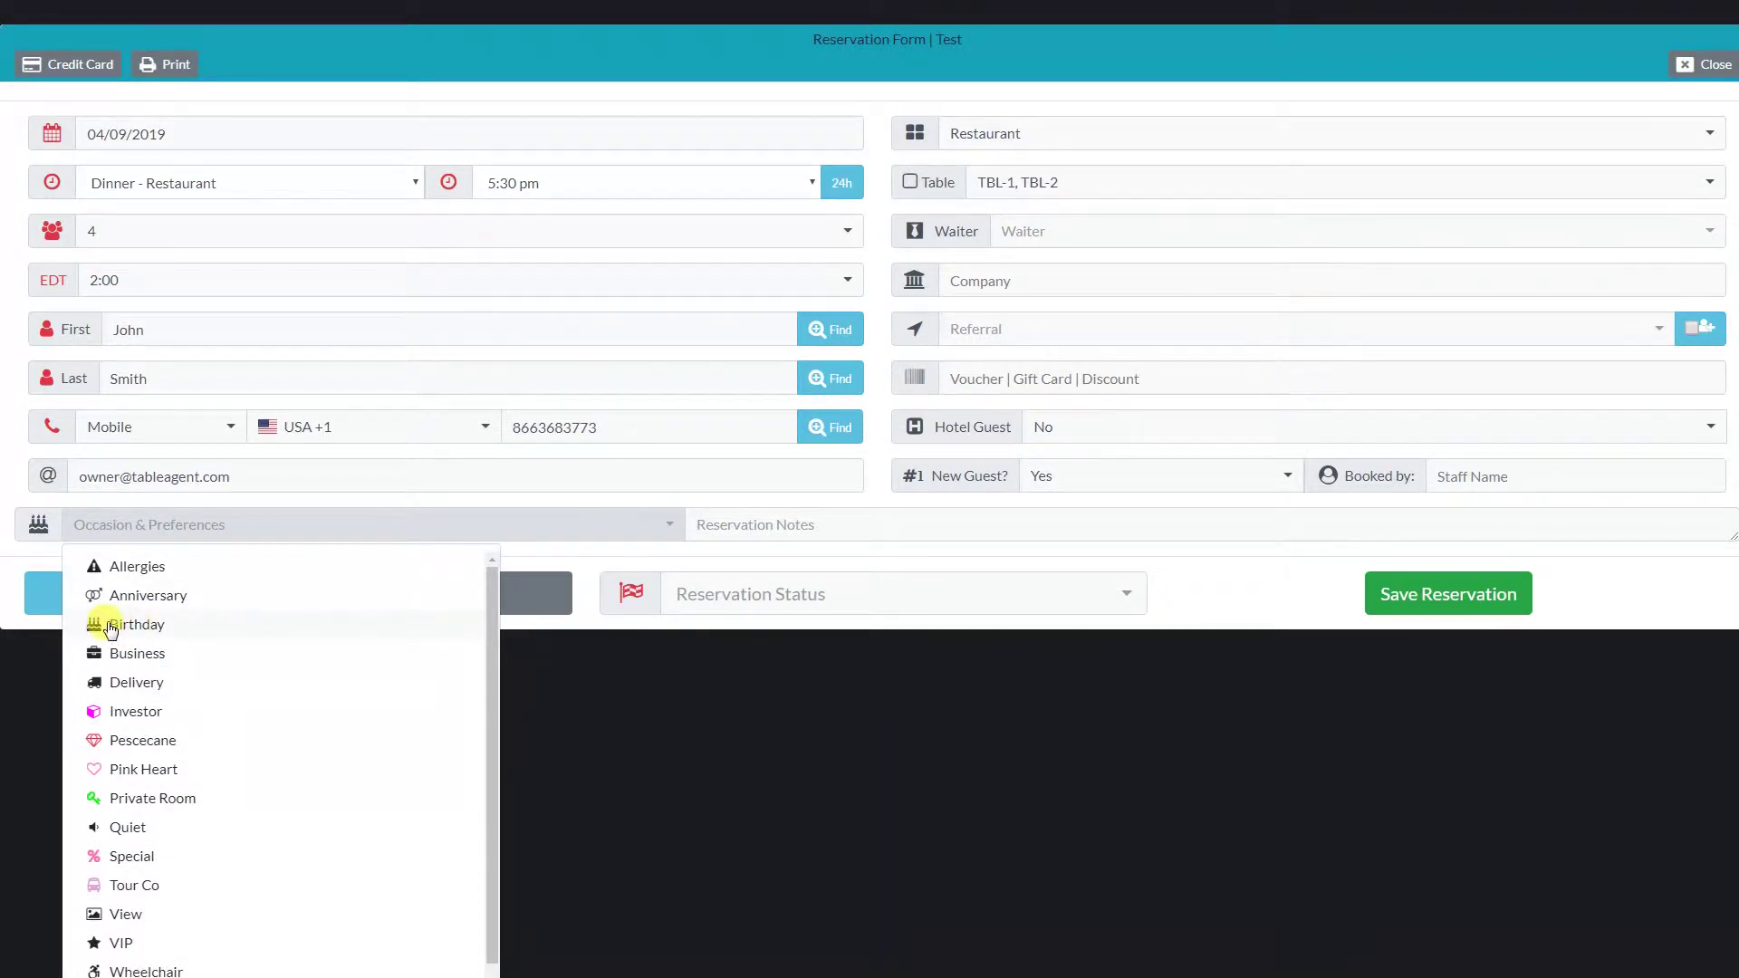
pyautogui.click(95, 625)
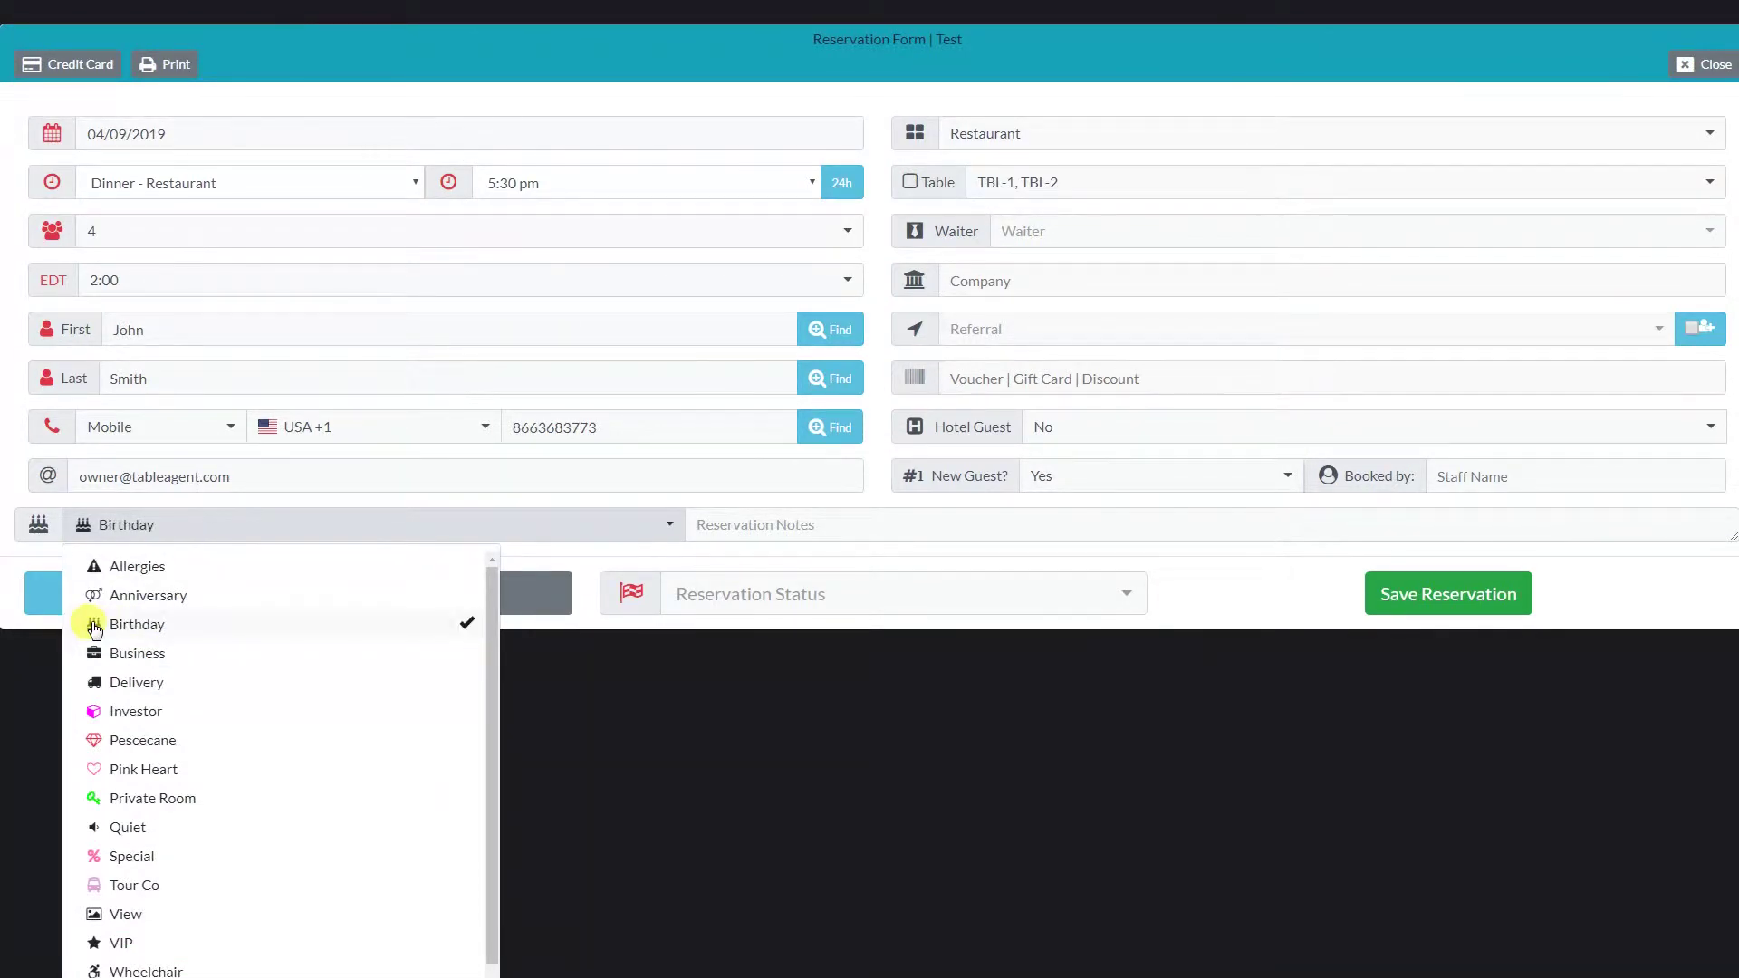
pyautogui.click(273, 534)
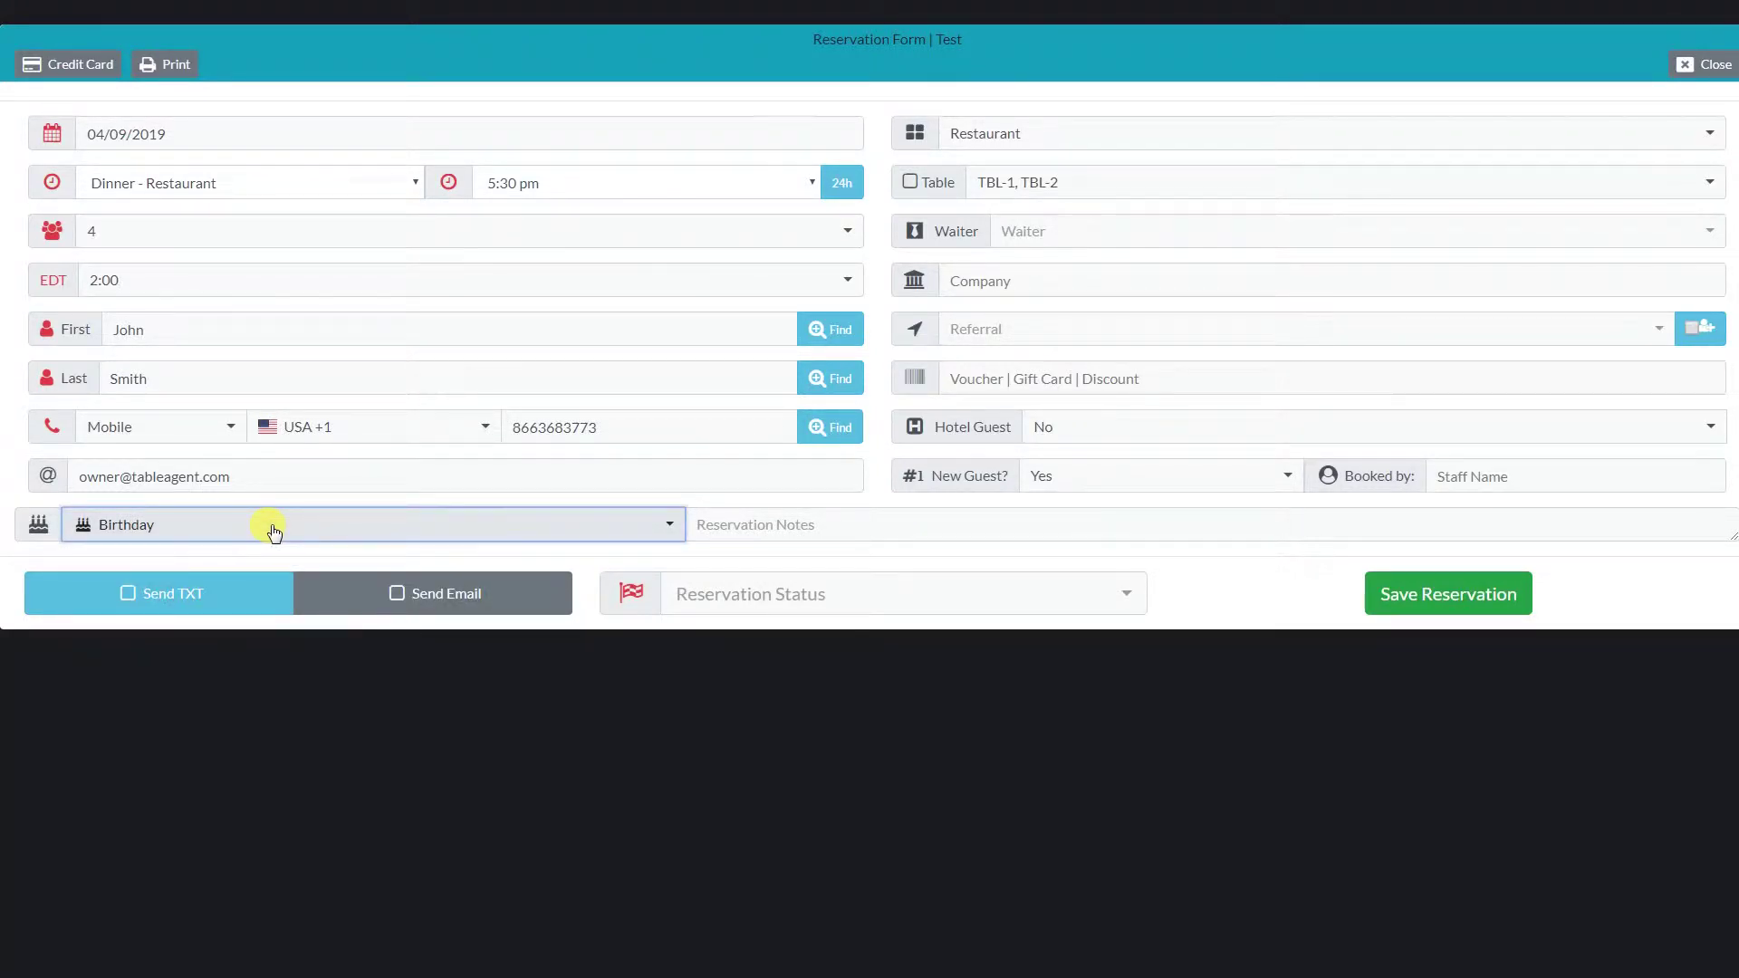
# - Add the staff note 'Some note for employees' and turn on text and e-mail notices
pyautogui.click(863, 530)
pyautogui.write('Some note for employees')
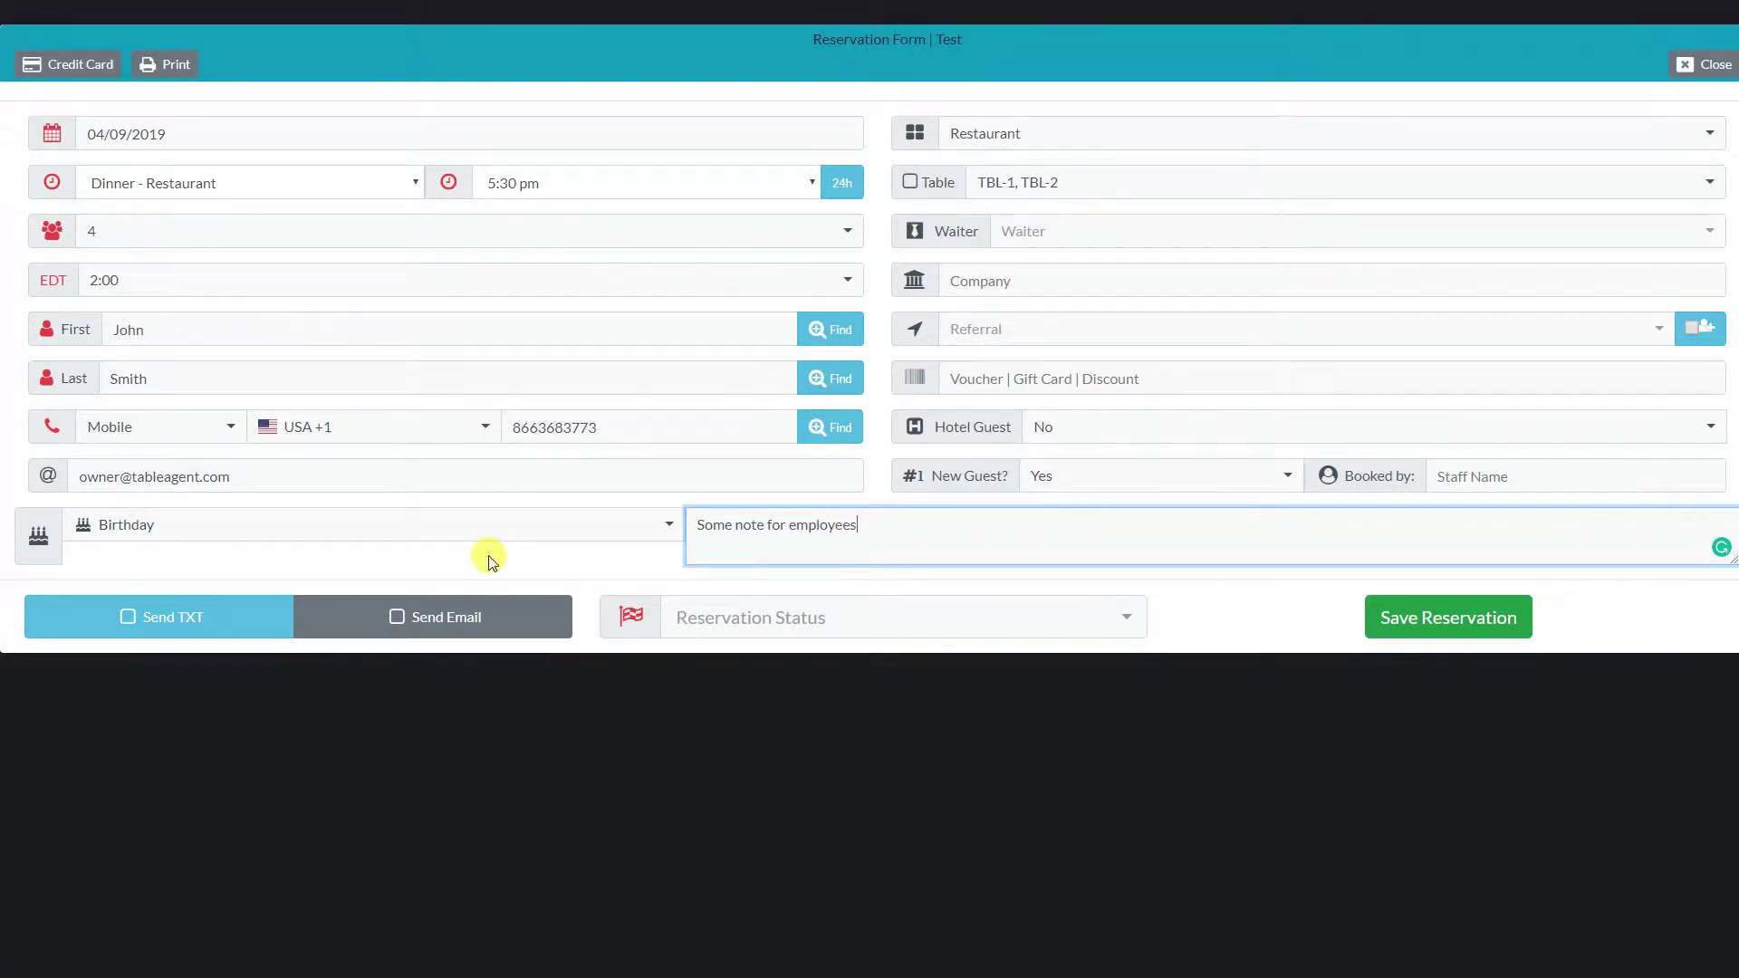
pyautogui.click(487, 556)
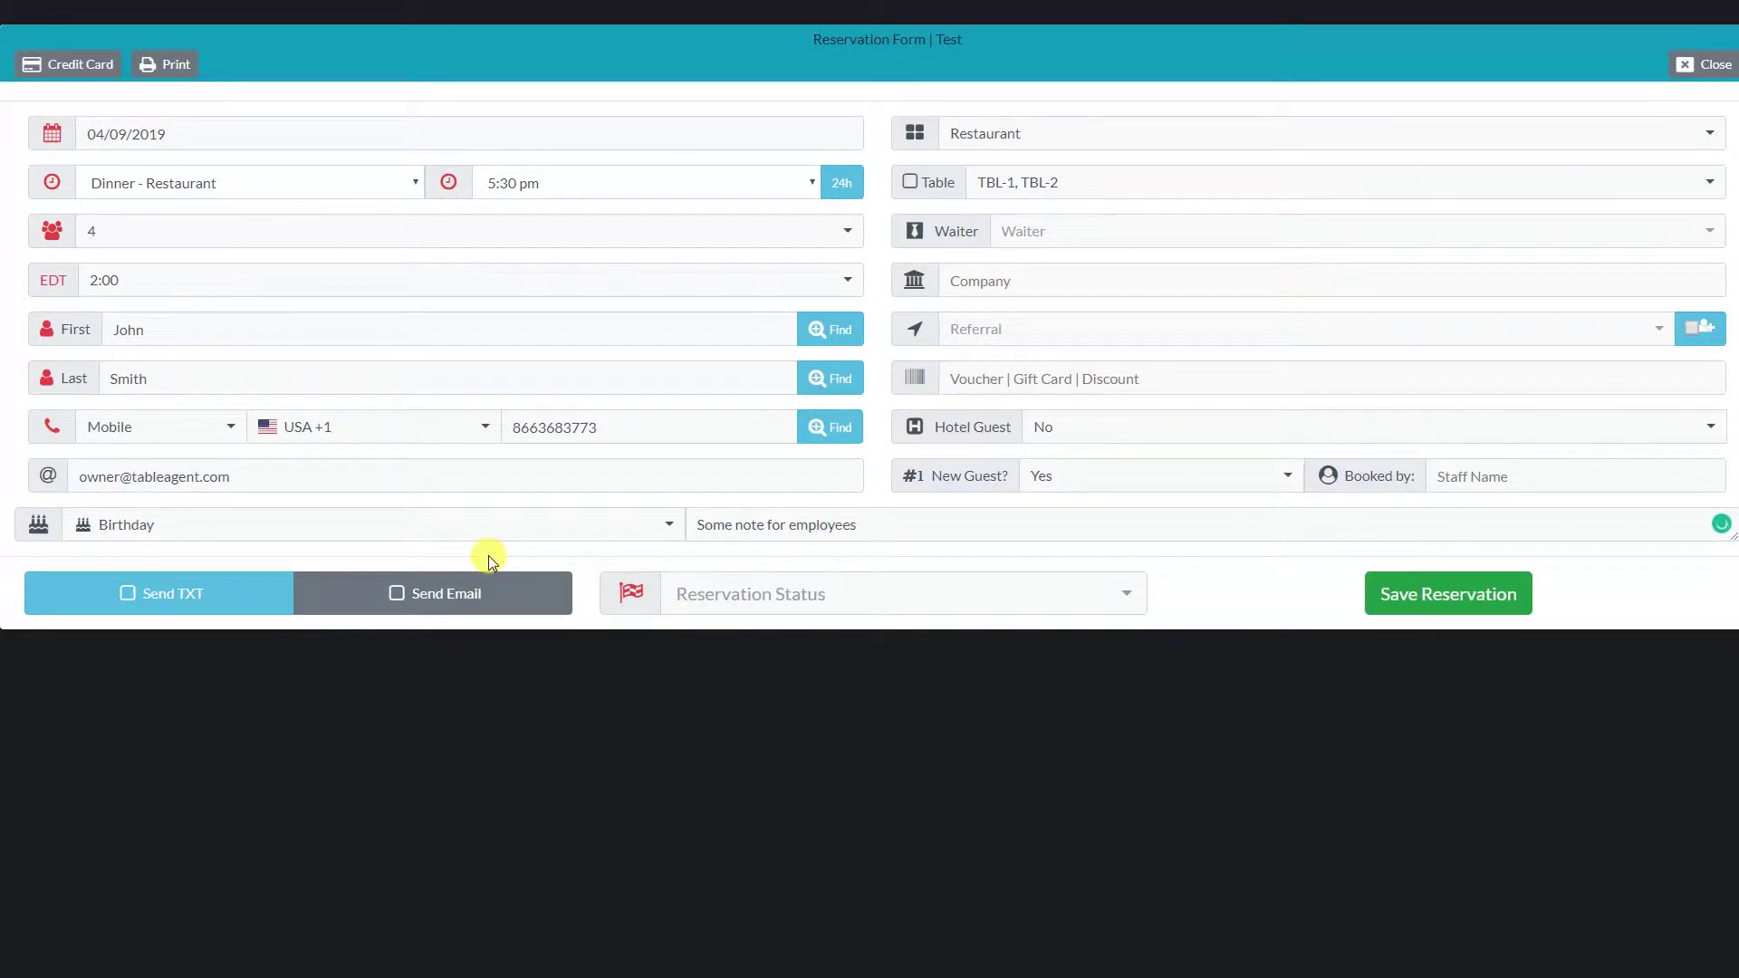
pyautogui.click(166, 598)
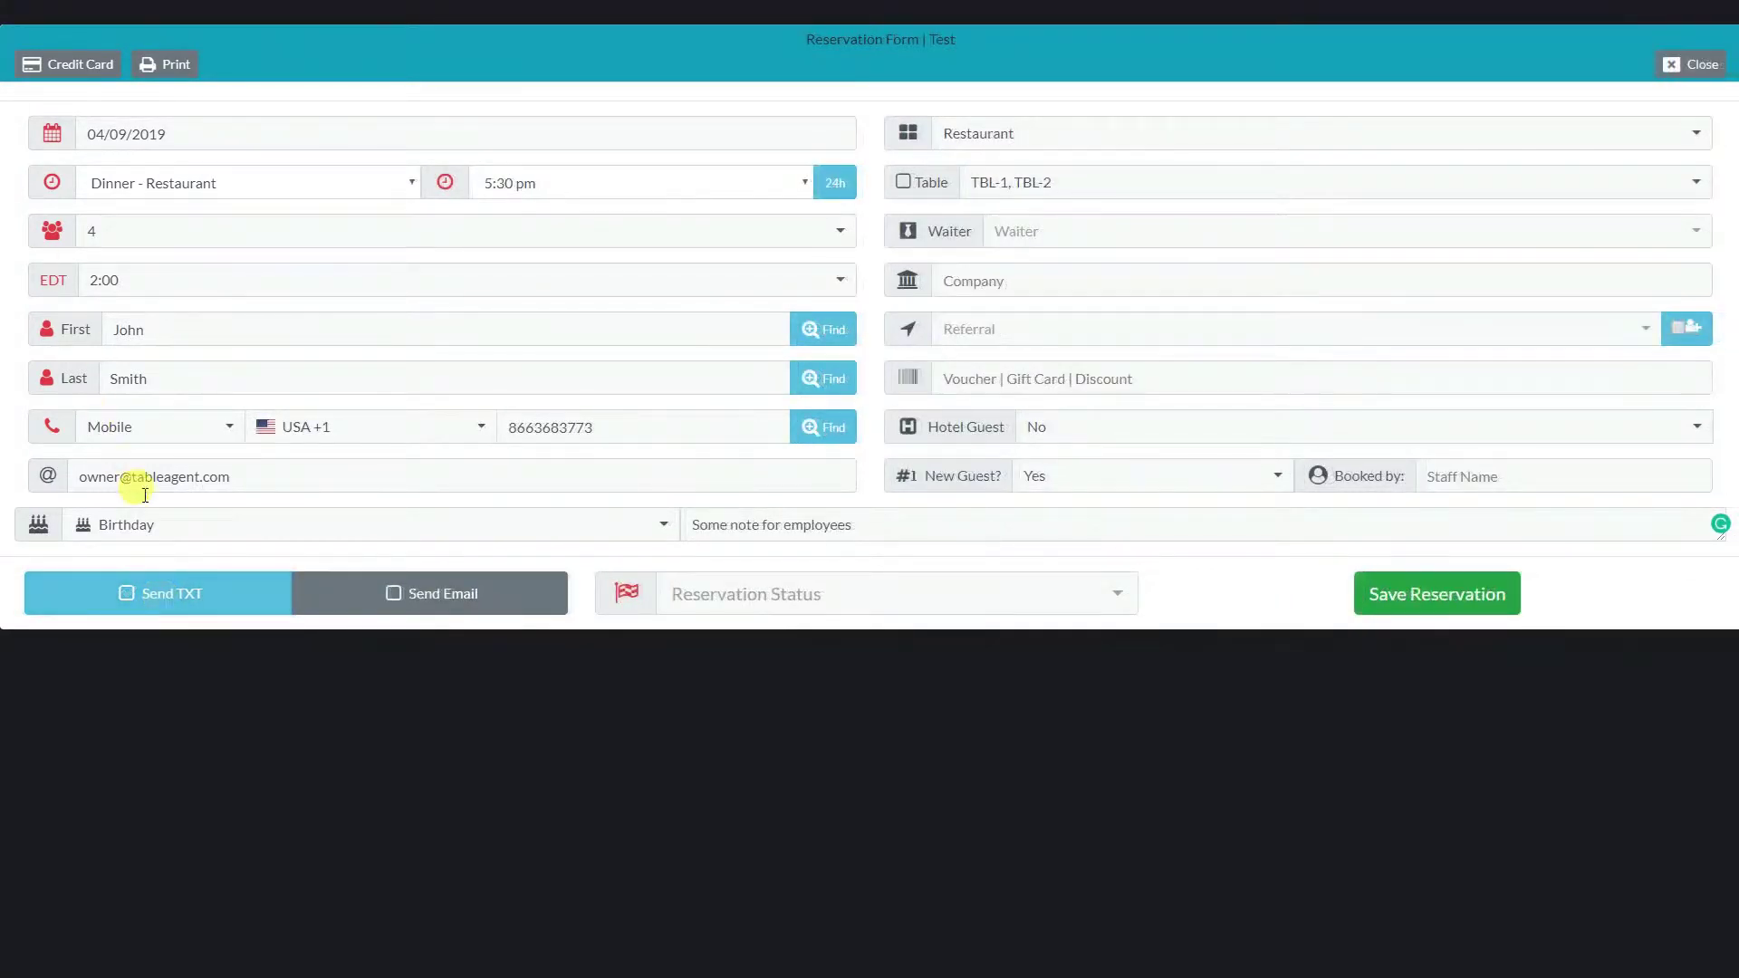
pyautogui.click(161, 602)
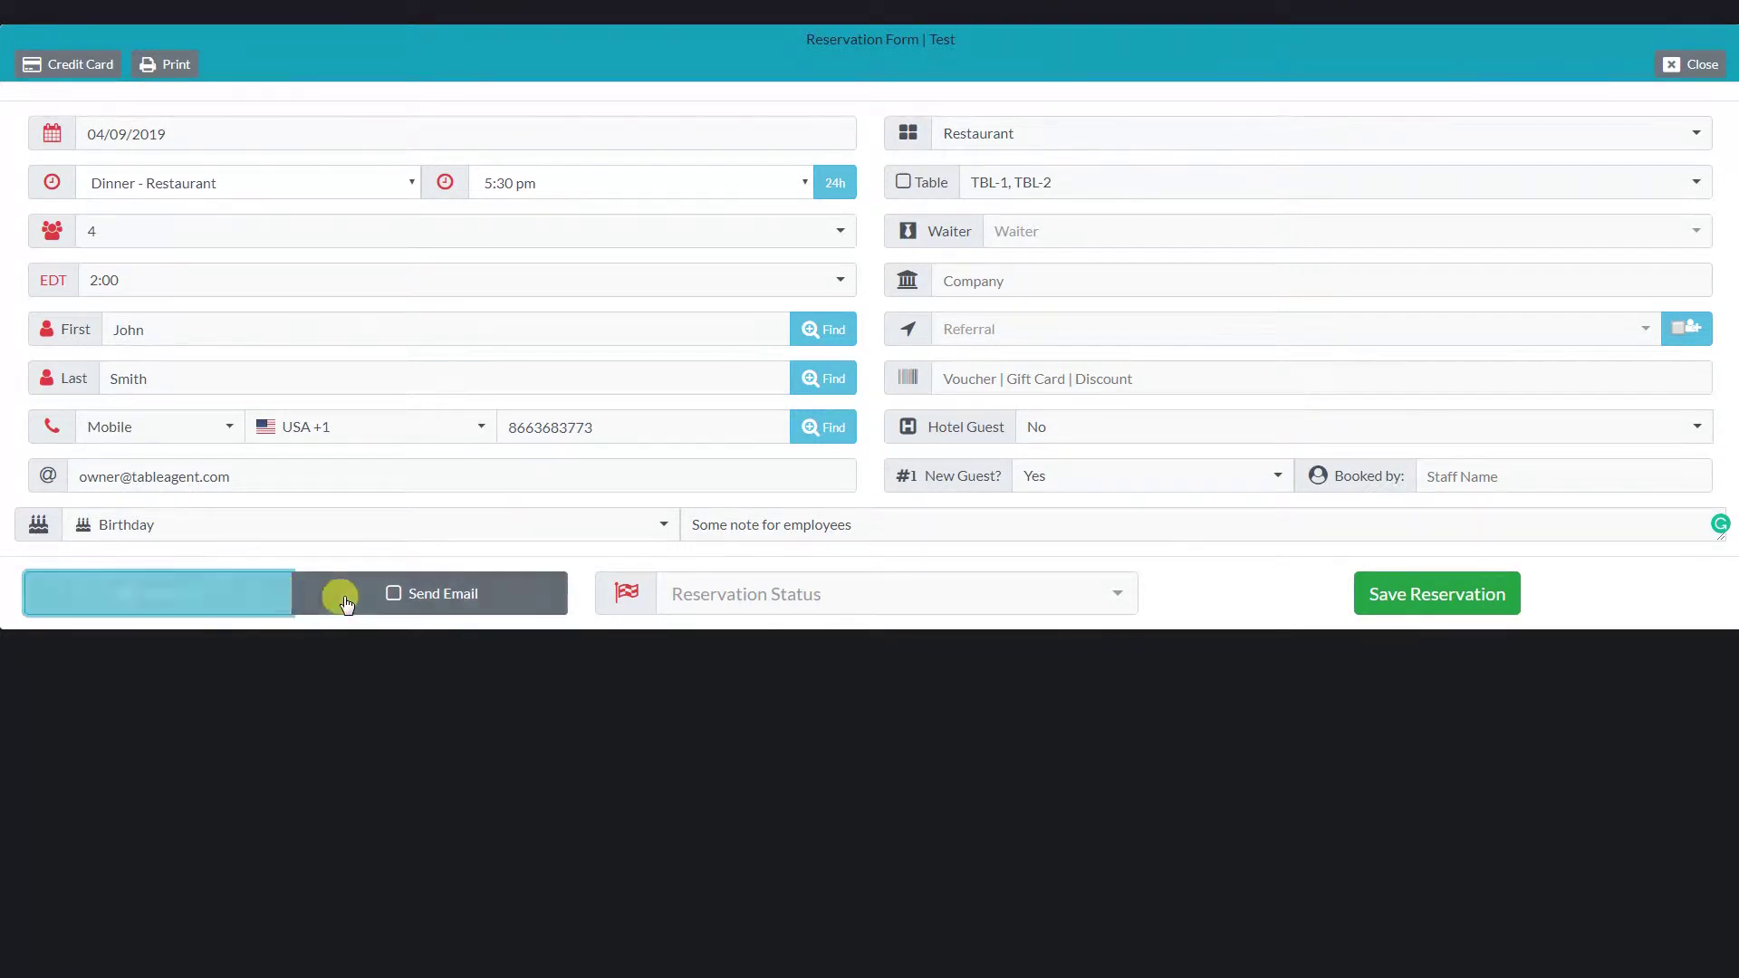
pyautogui.click(443, 600)
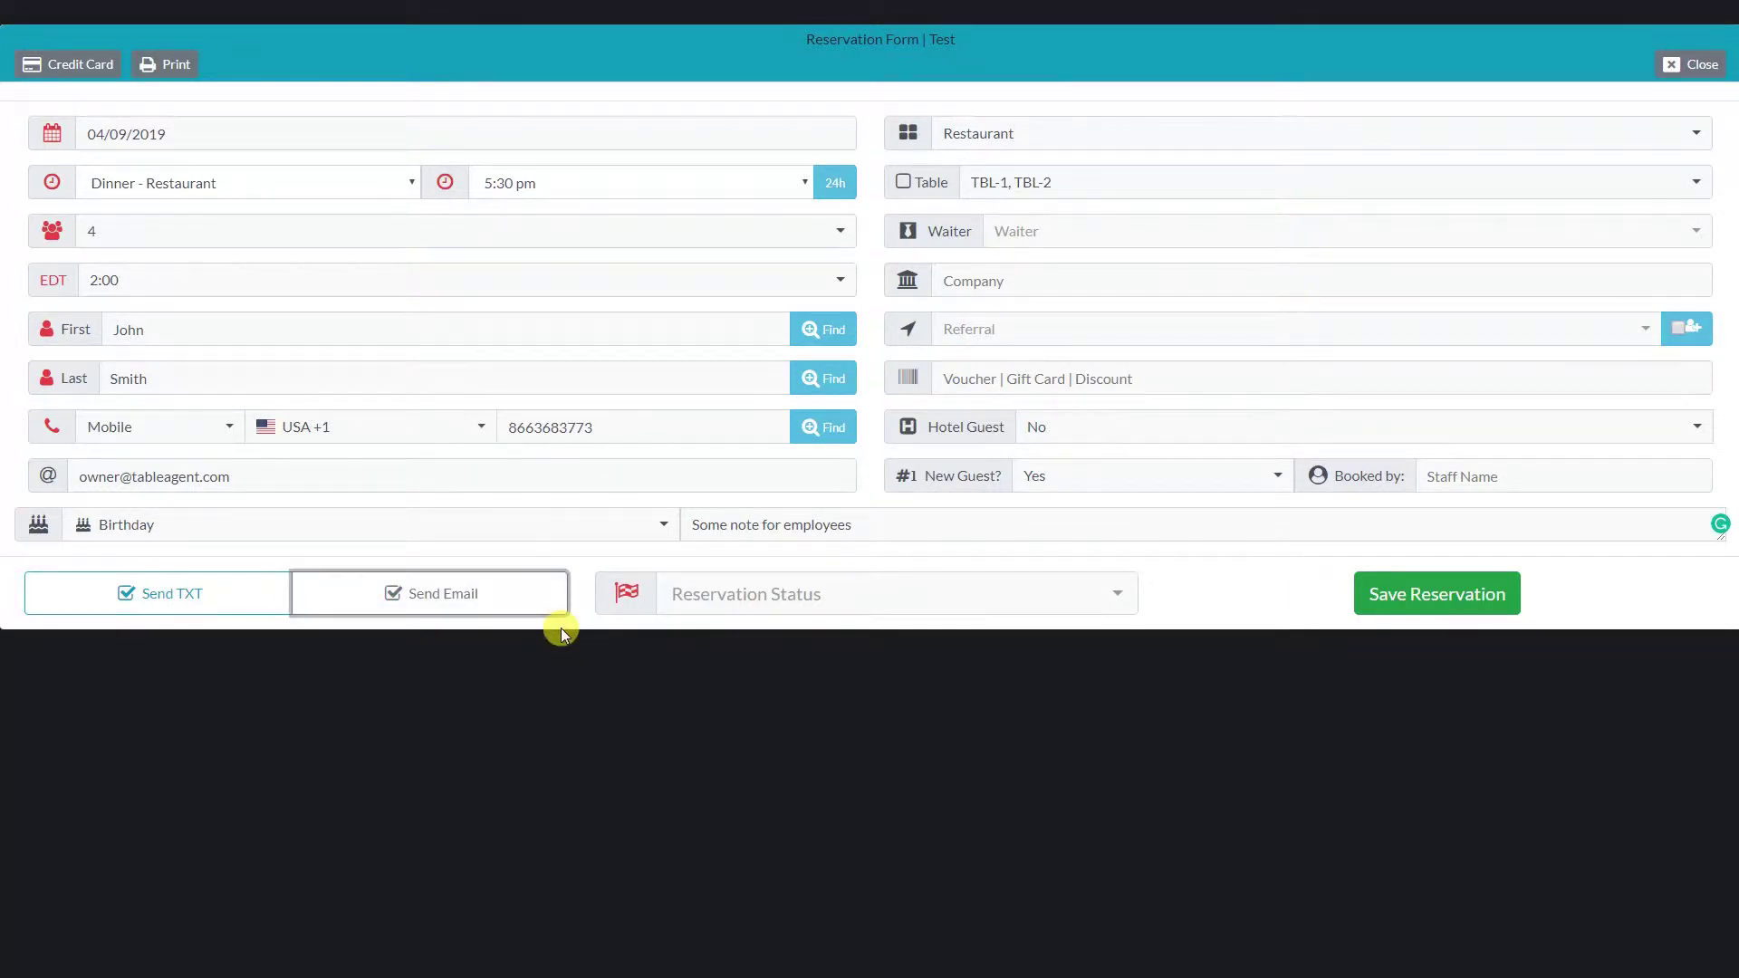
# - Set the reservation status to Confirmed and save the reservation
pyautogui.click(896, 602)
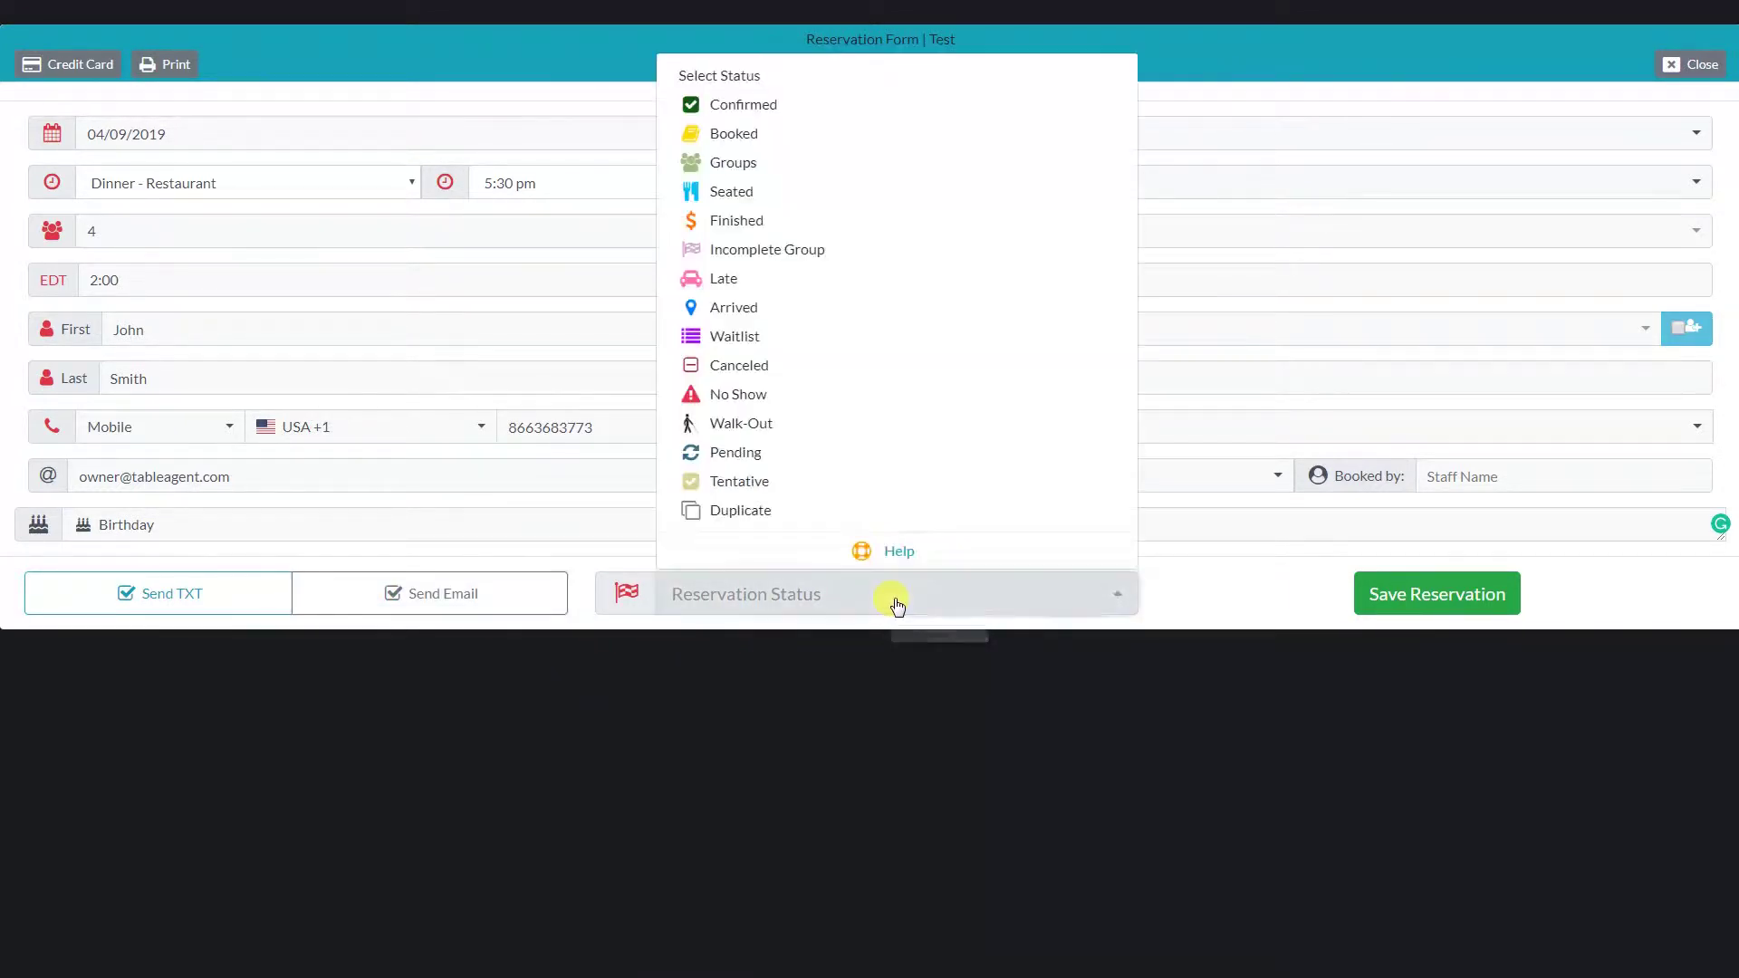
pyautogui.click(844, 106)
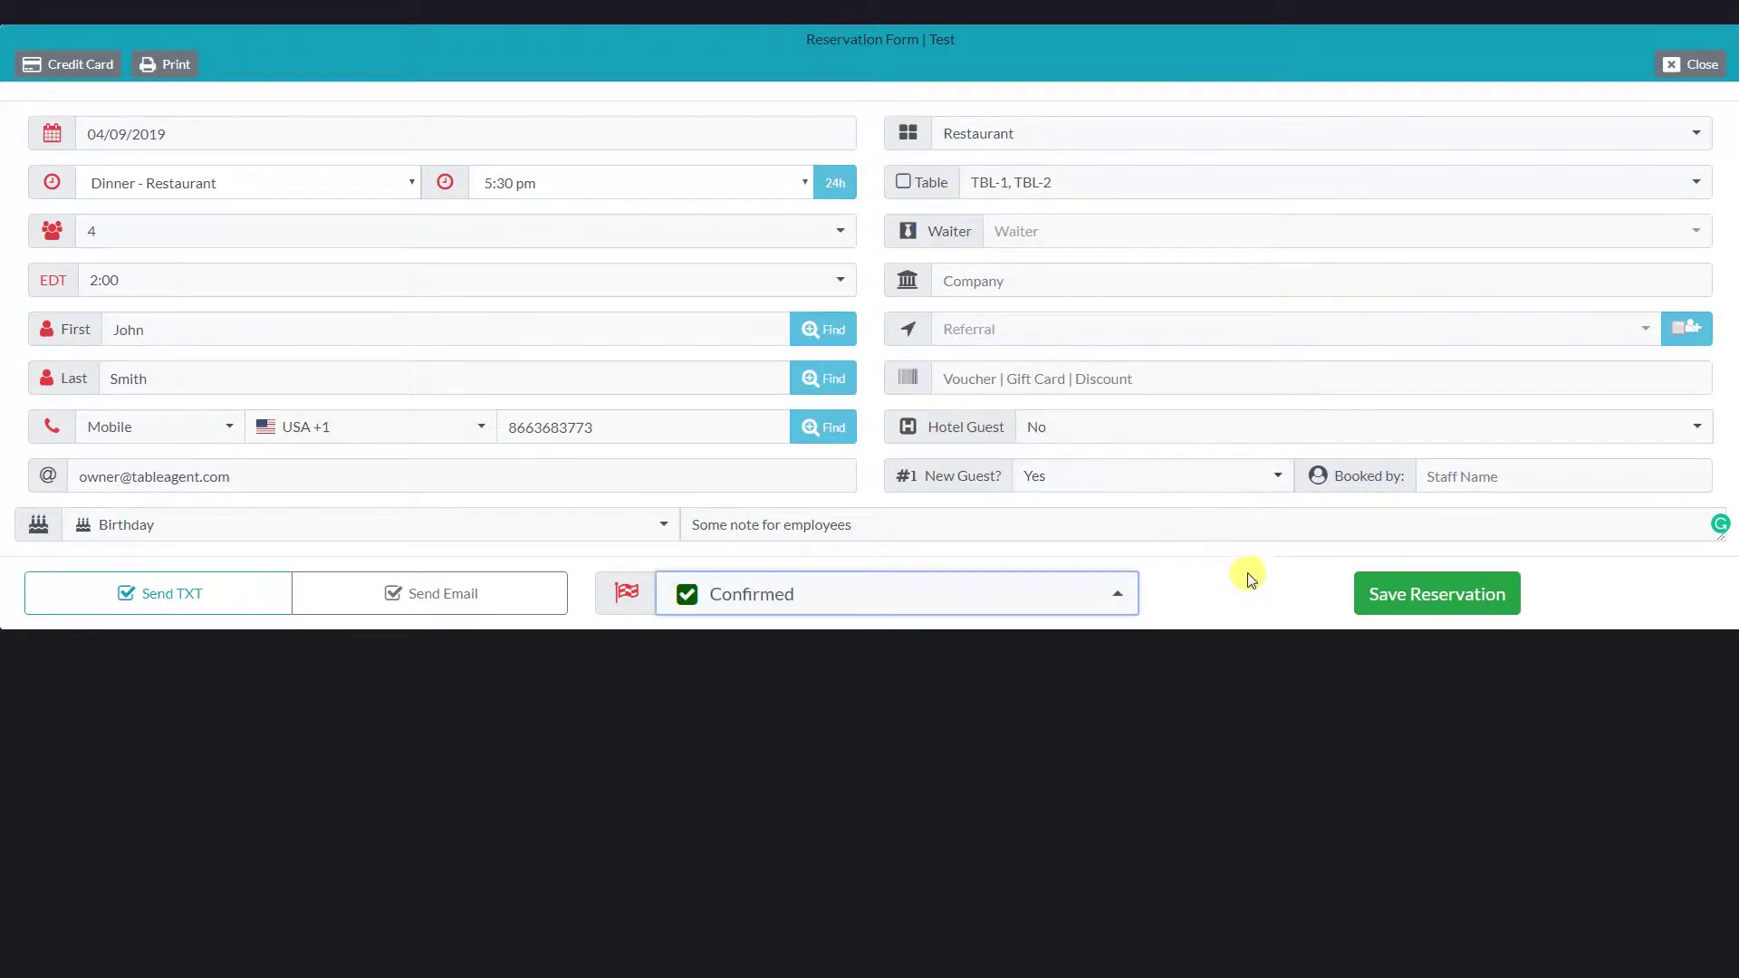
pyautogui.click(1420, 596)
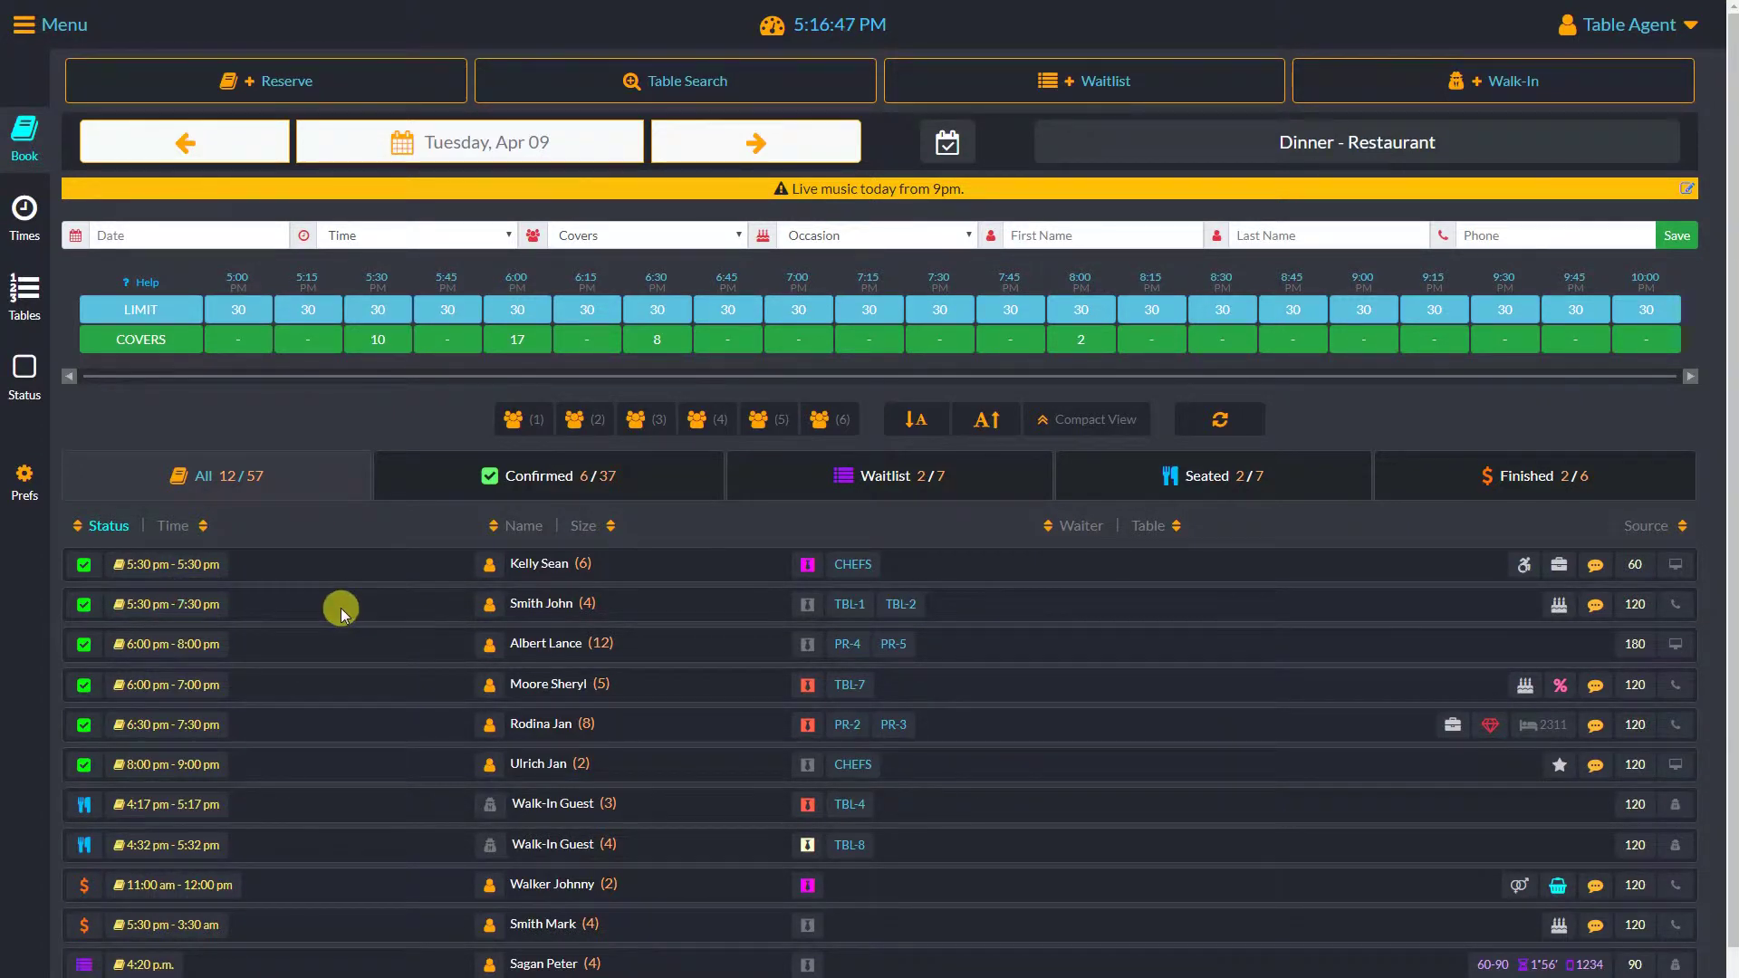
# - Set the new 5:30 pm party of 4 to Confirmed in its Change Status popup
pyautogui.click(84, 605)
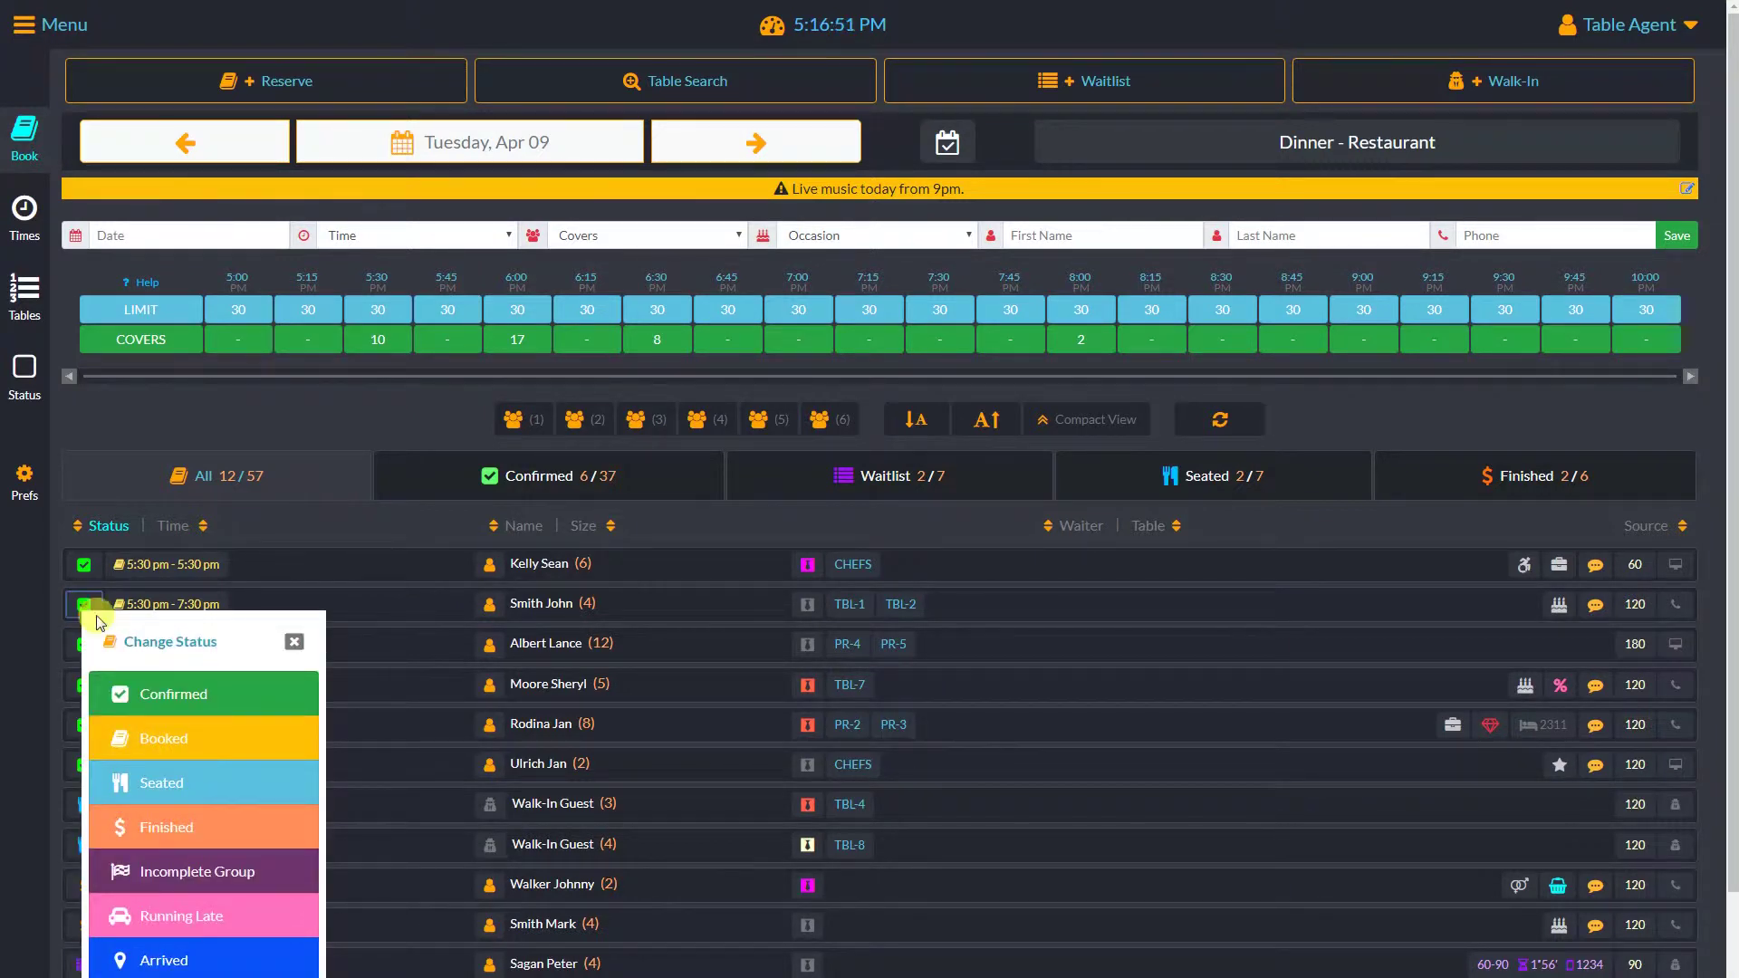
pyautogui.scroll(-2, 117, 632)
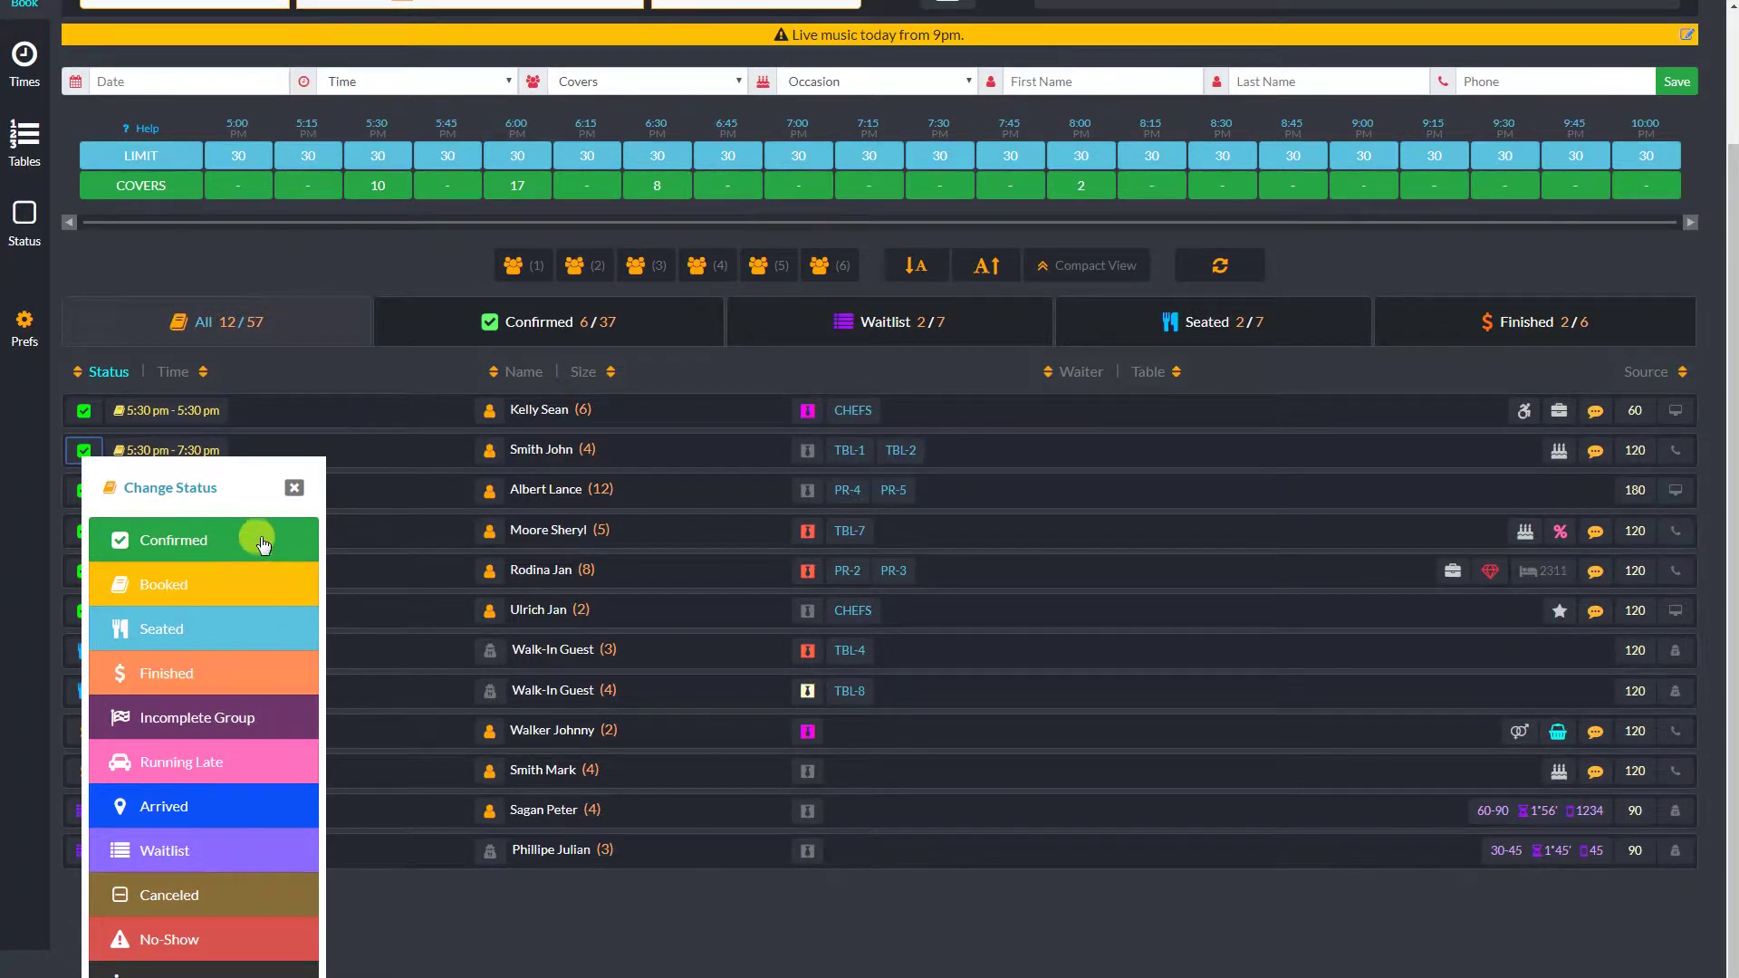
pyautogui.click(295, 490)
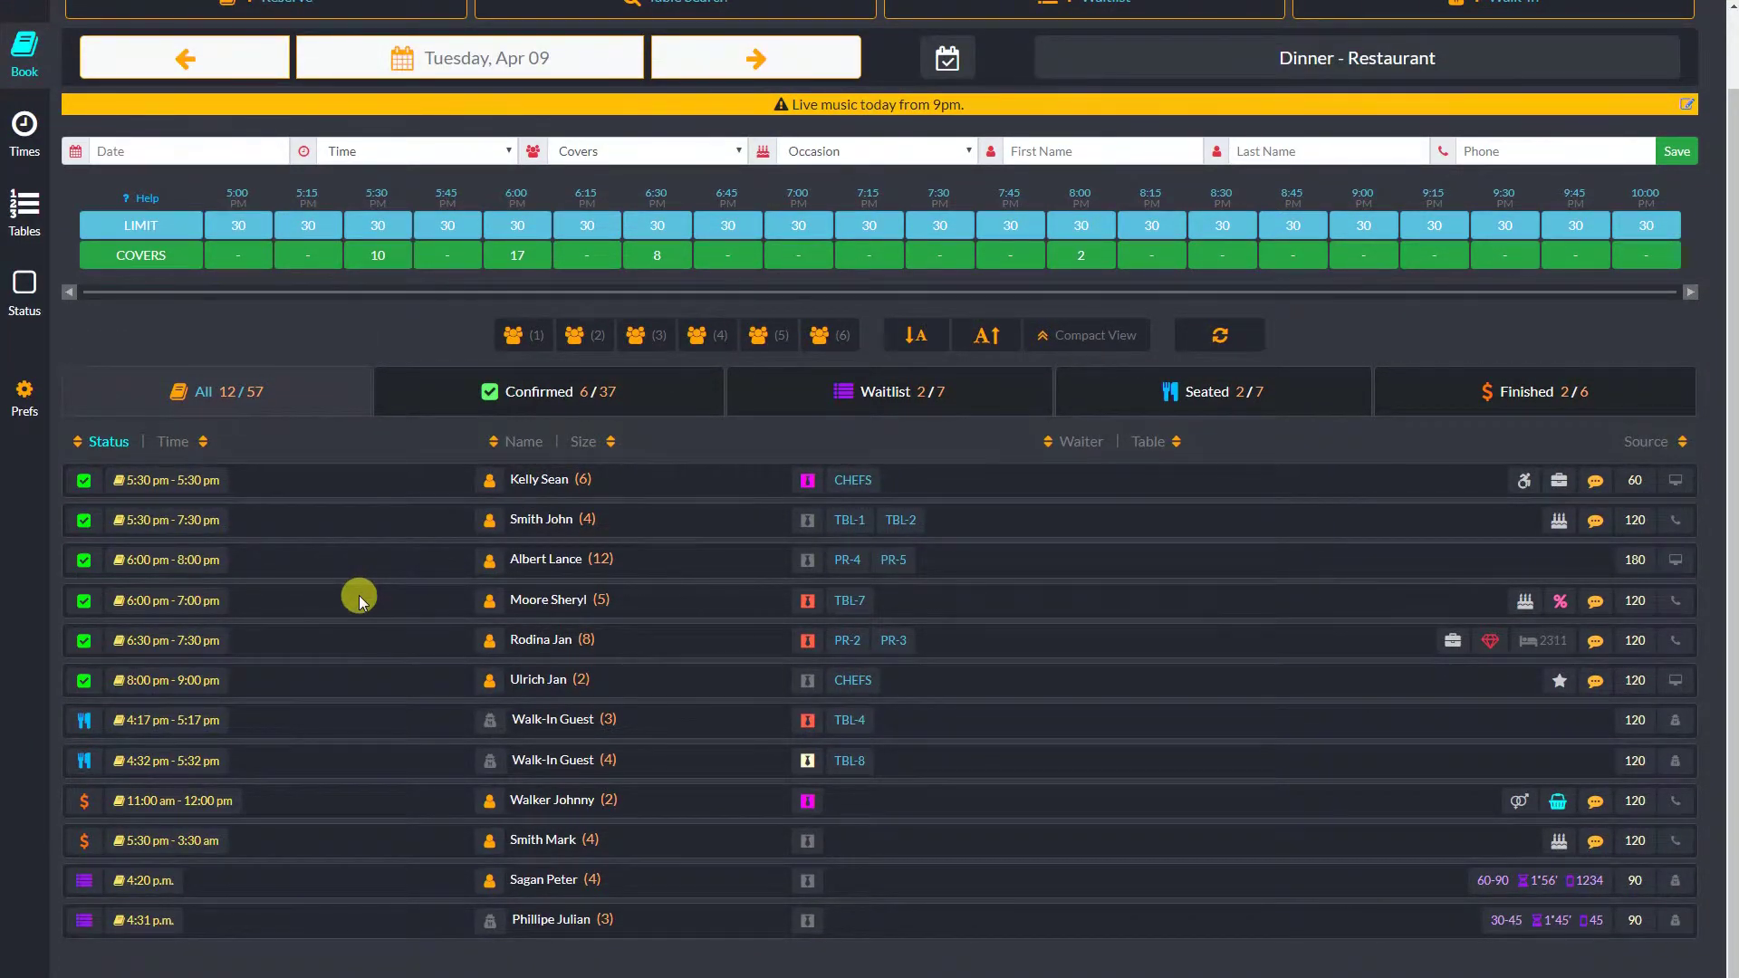
pyautogui.scroll(1, 362, 578)
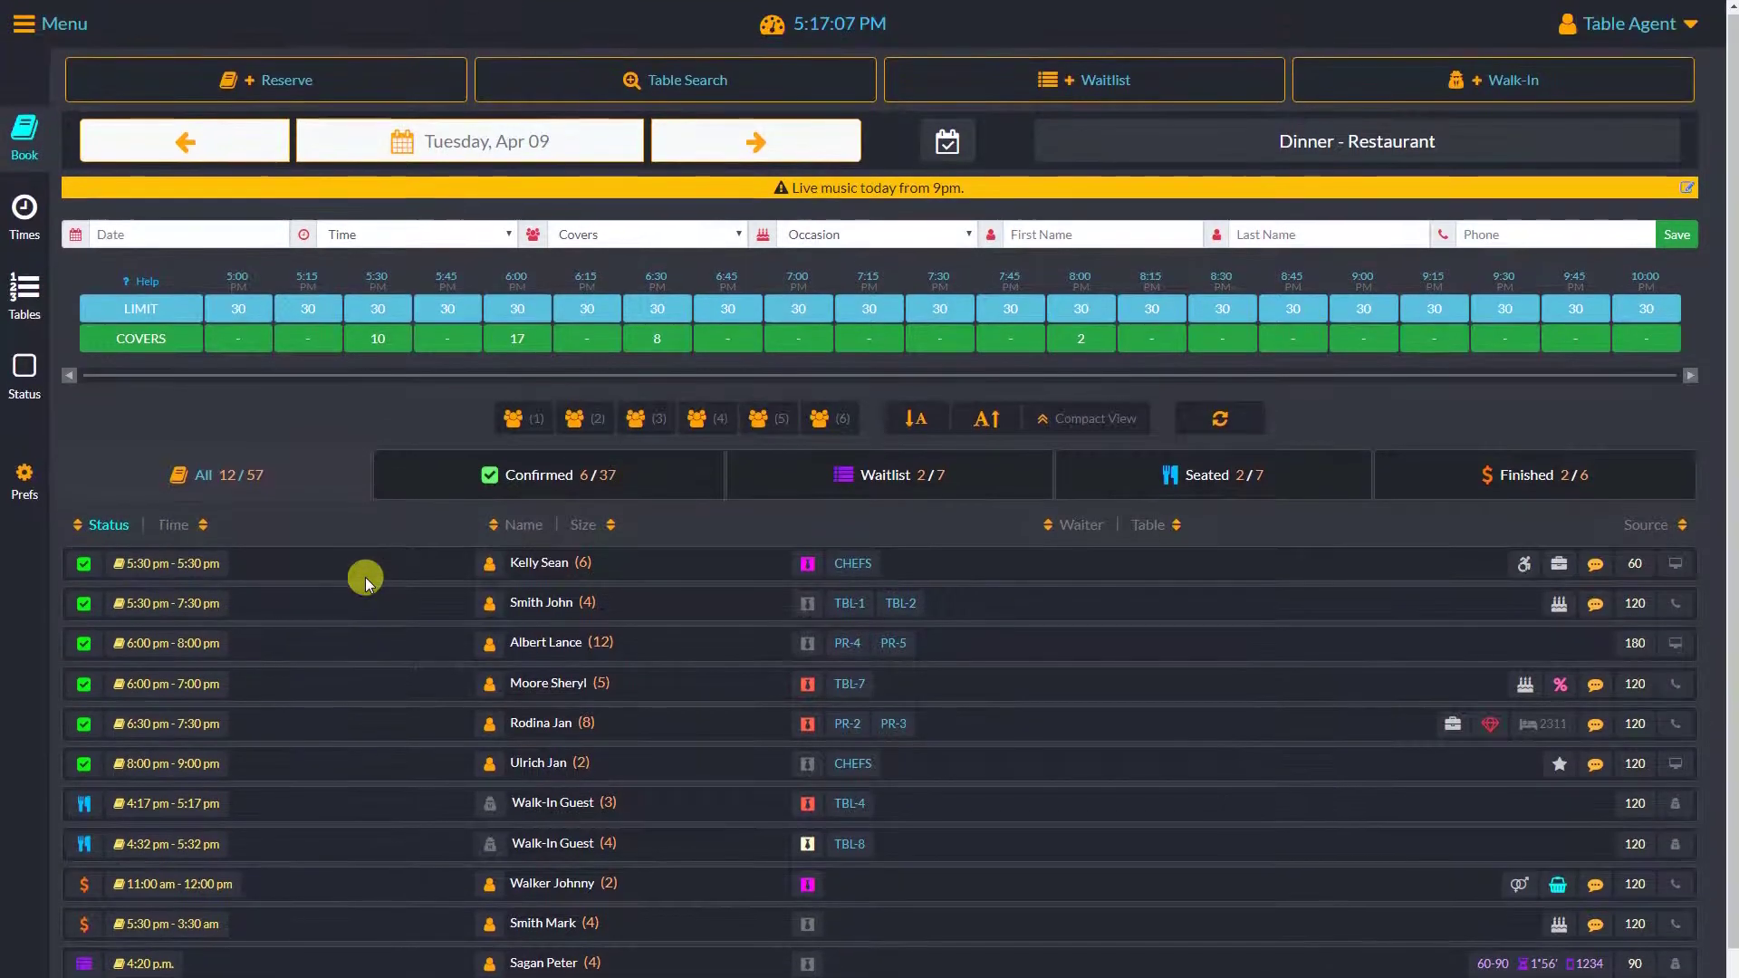
pyautogui.scroll(-1, 360, 578)
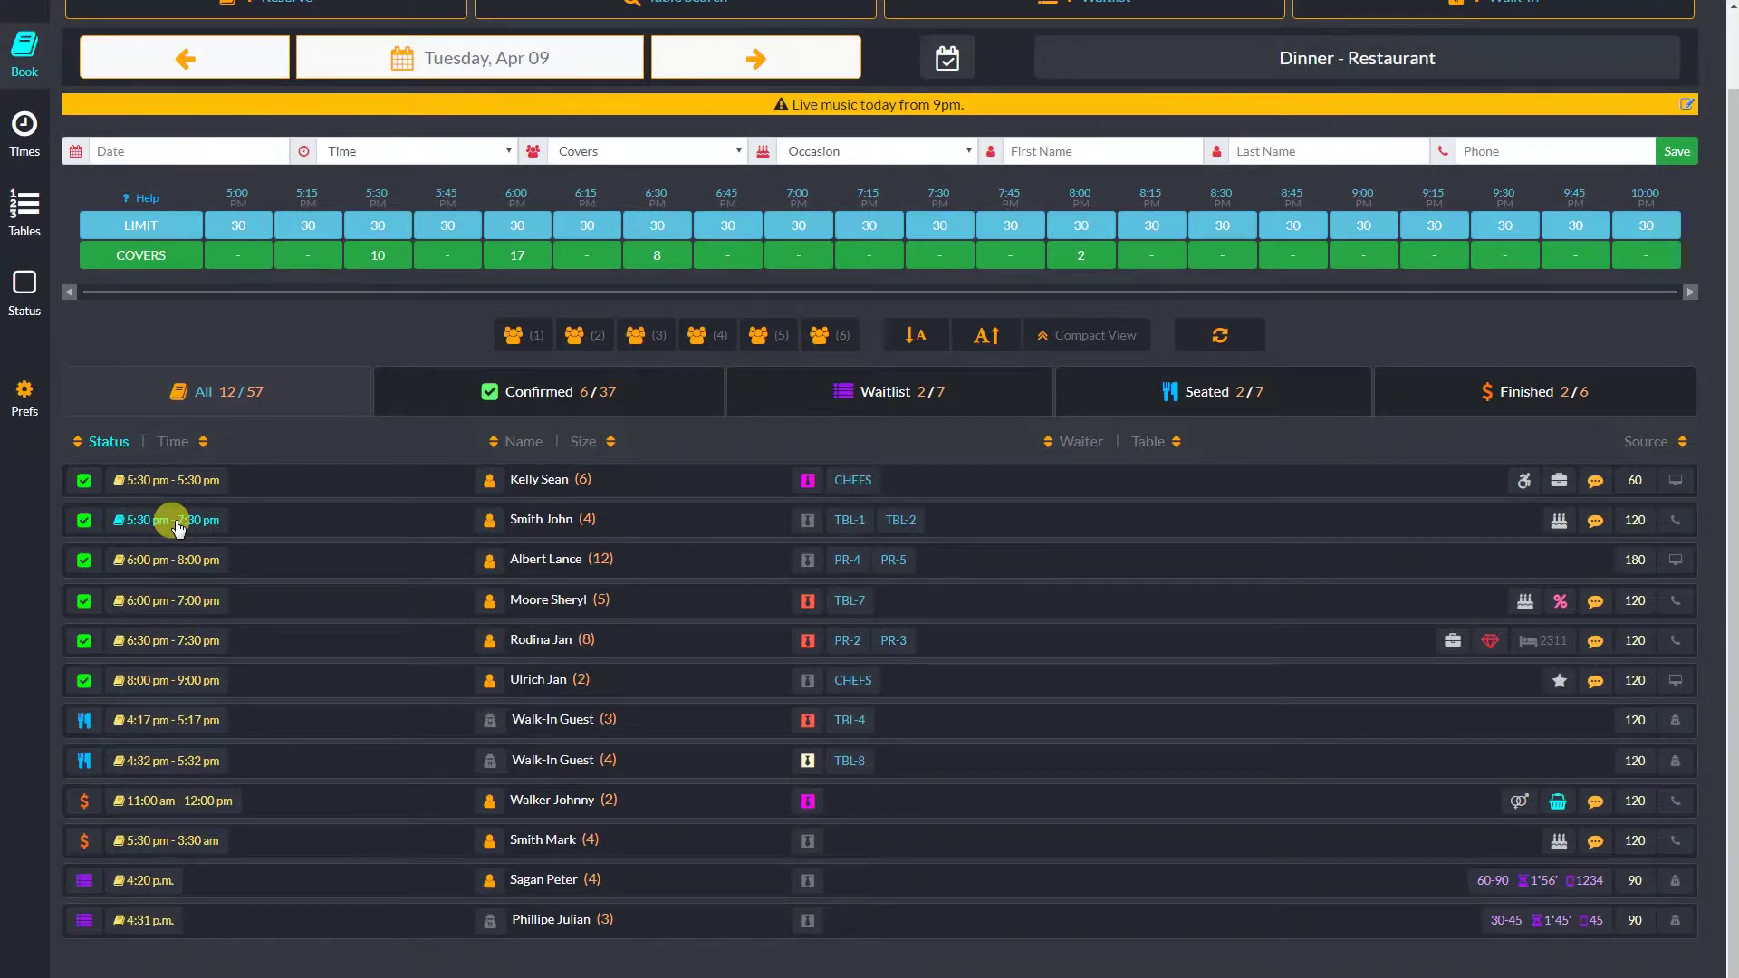
# - Open the party's guest profile and scroll through Guest Info and the reservation history
pyautogui.click(493, 532)
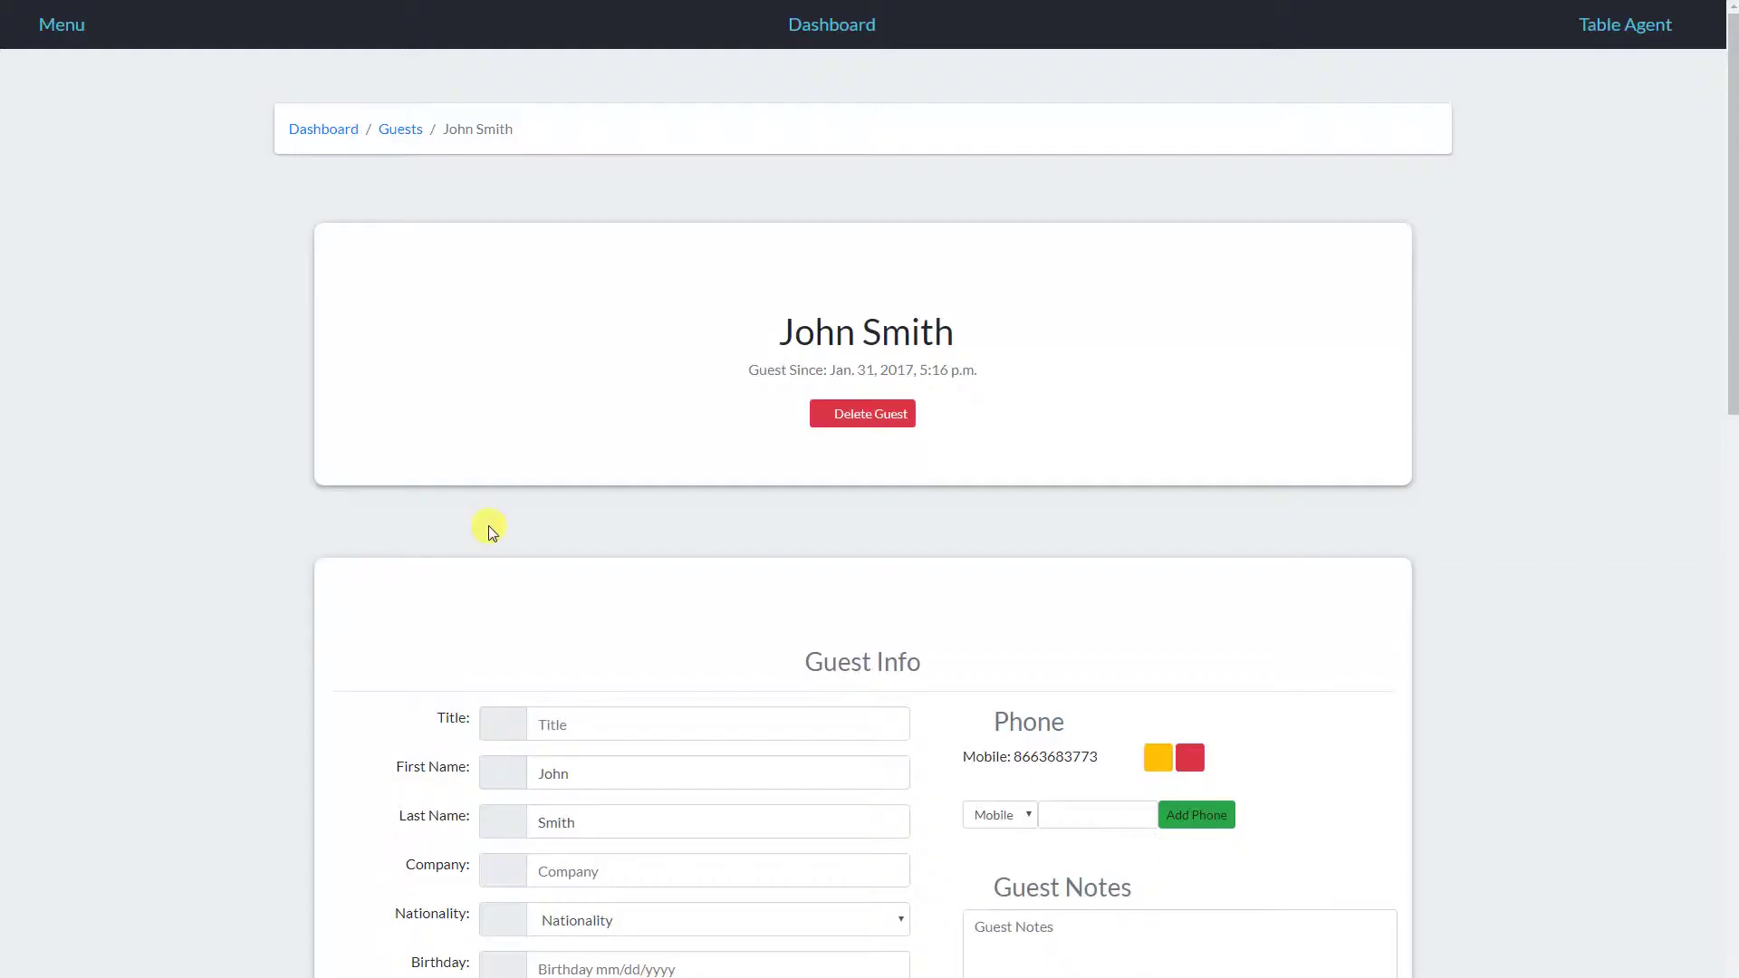
pyautogui.scroll(-4, 623, 520)
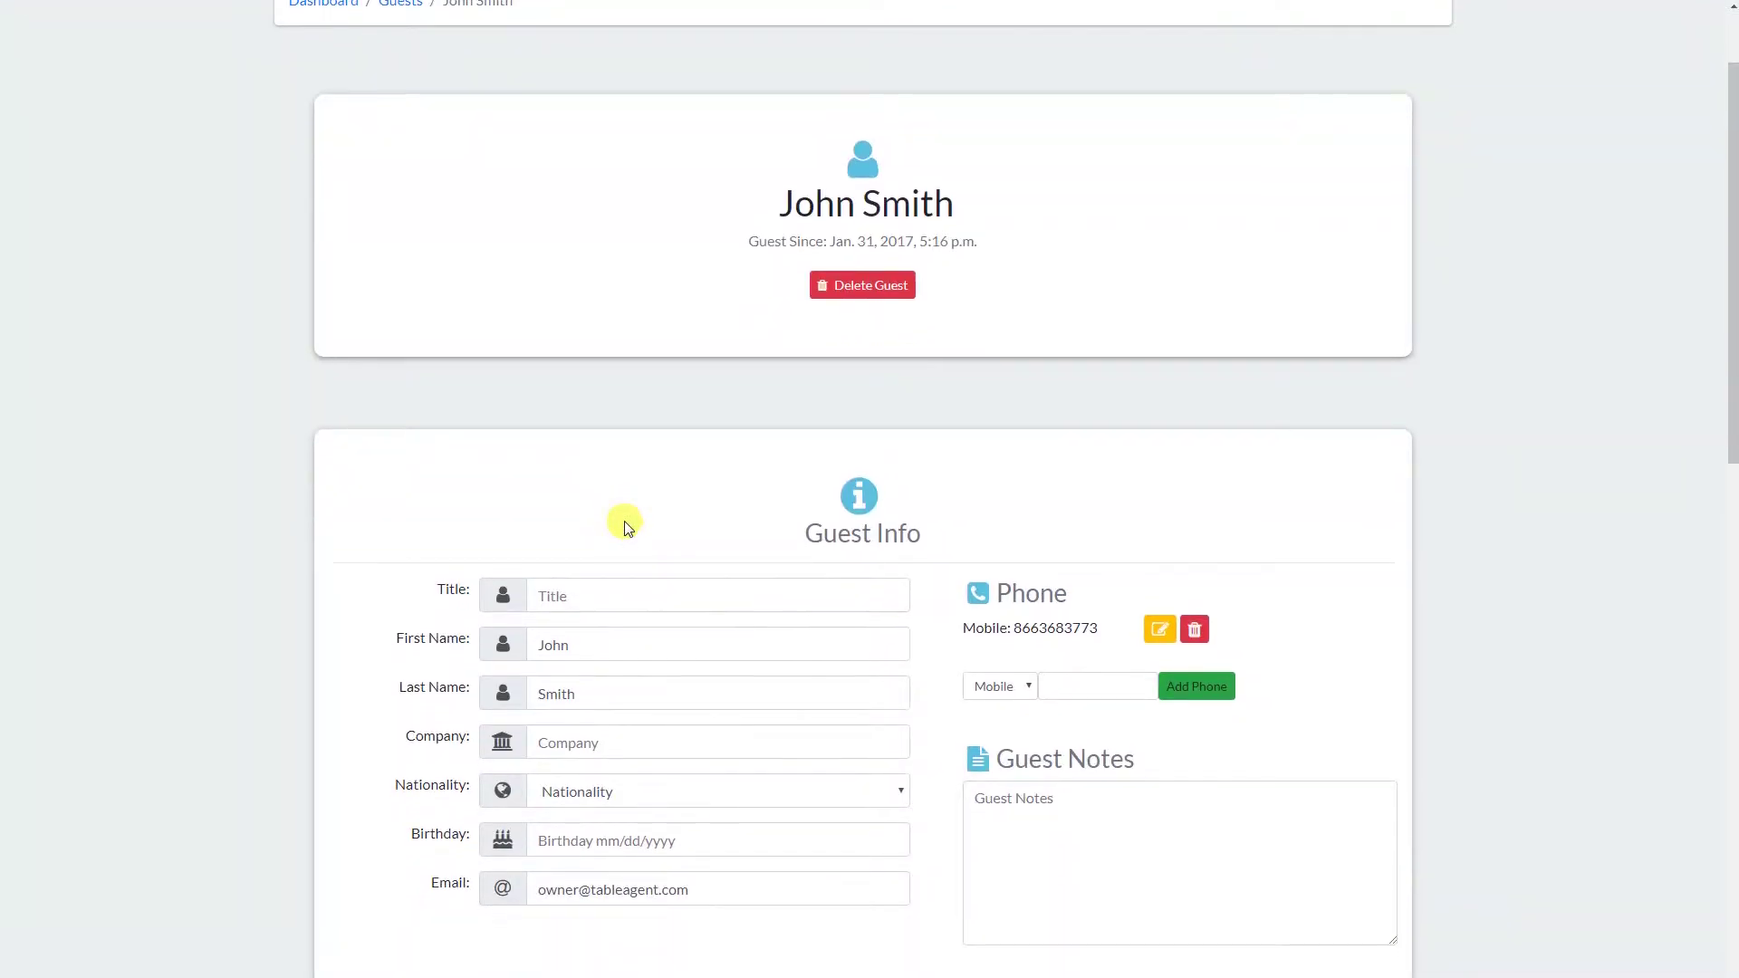
pyautogui.scroll(-6, 623, 520)
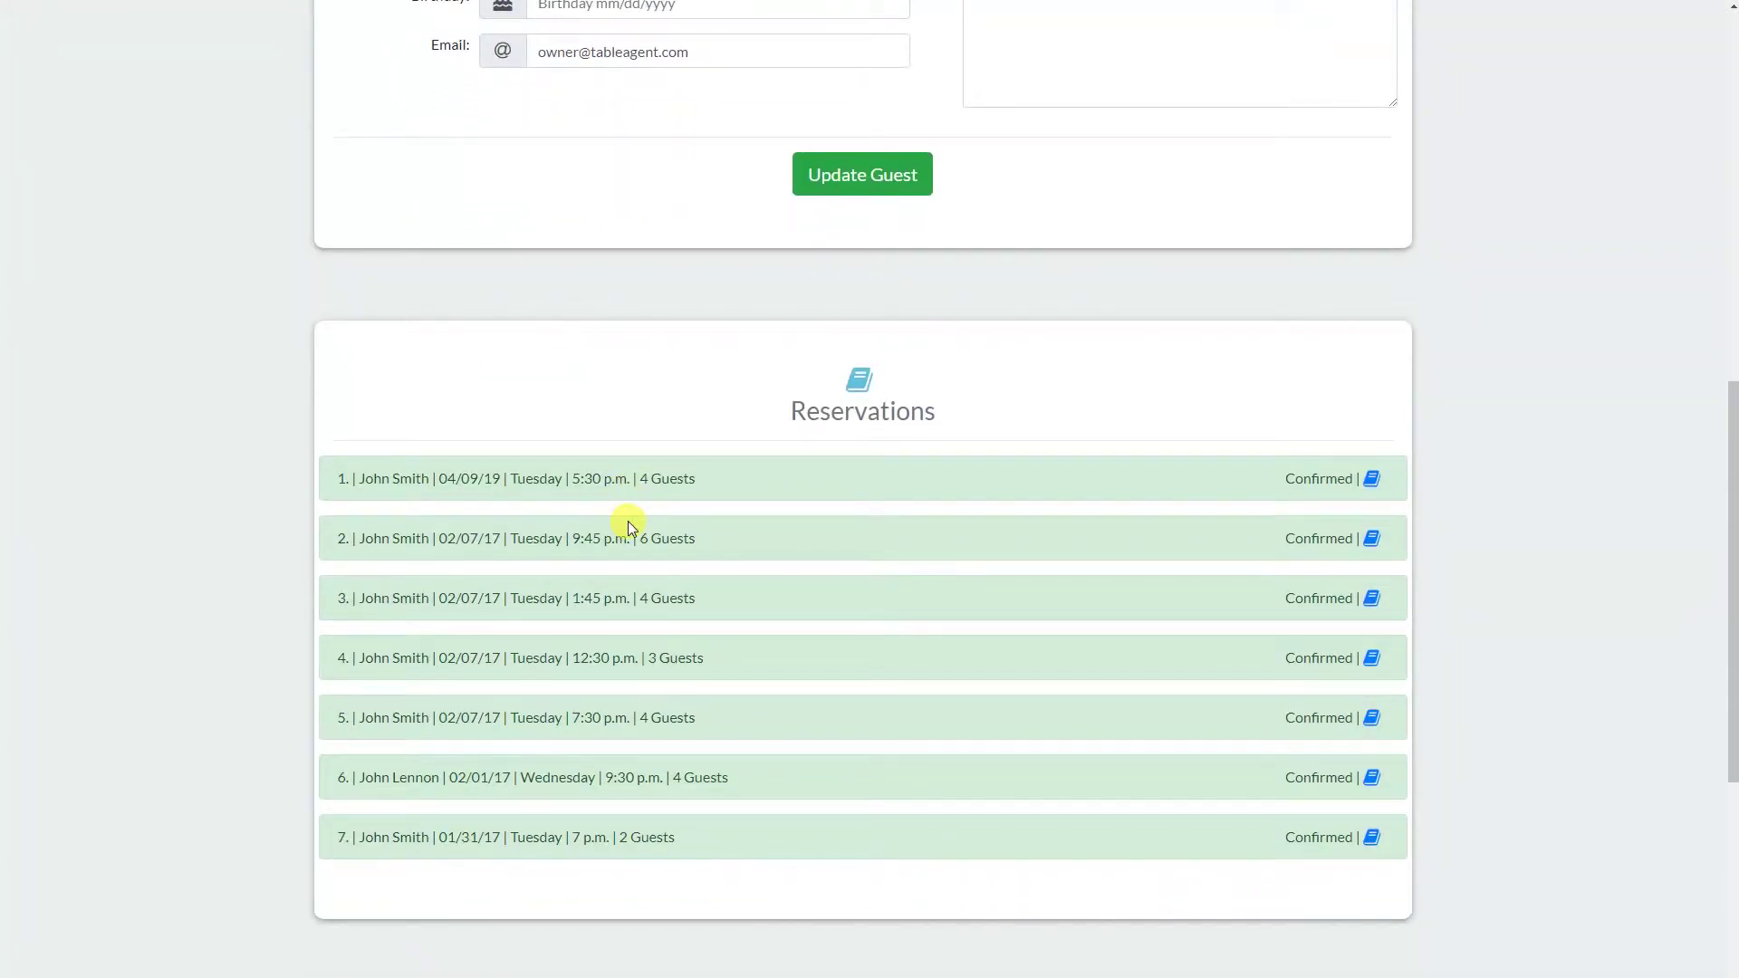
pyautogui.scroll(7, 628, 522)
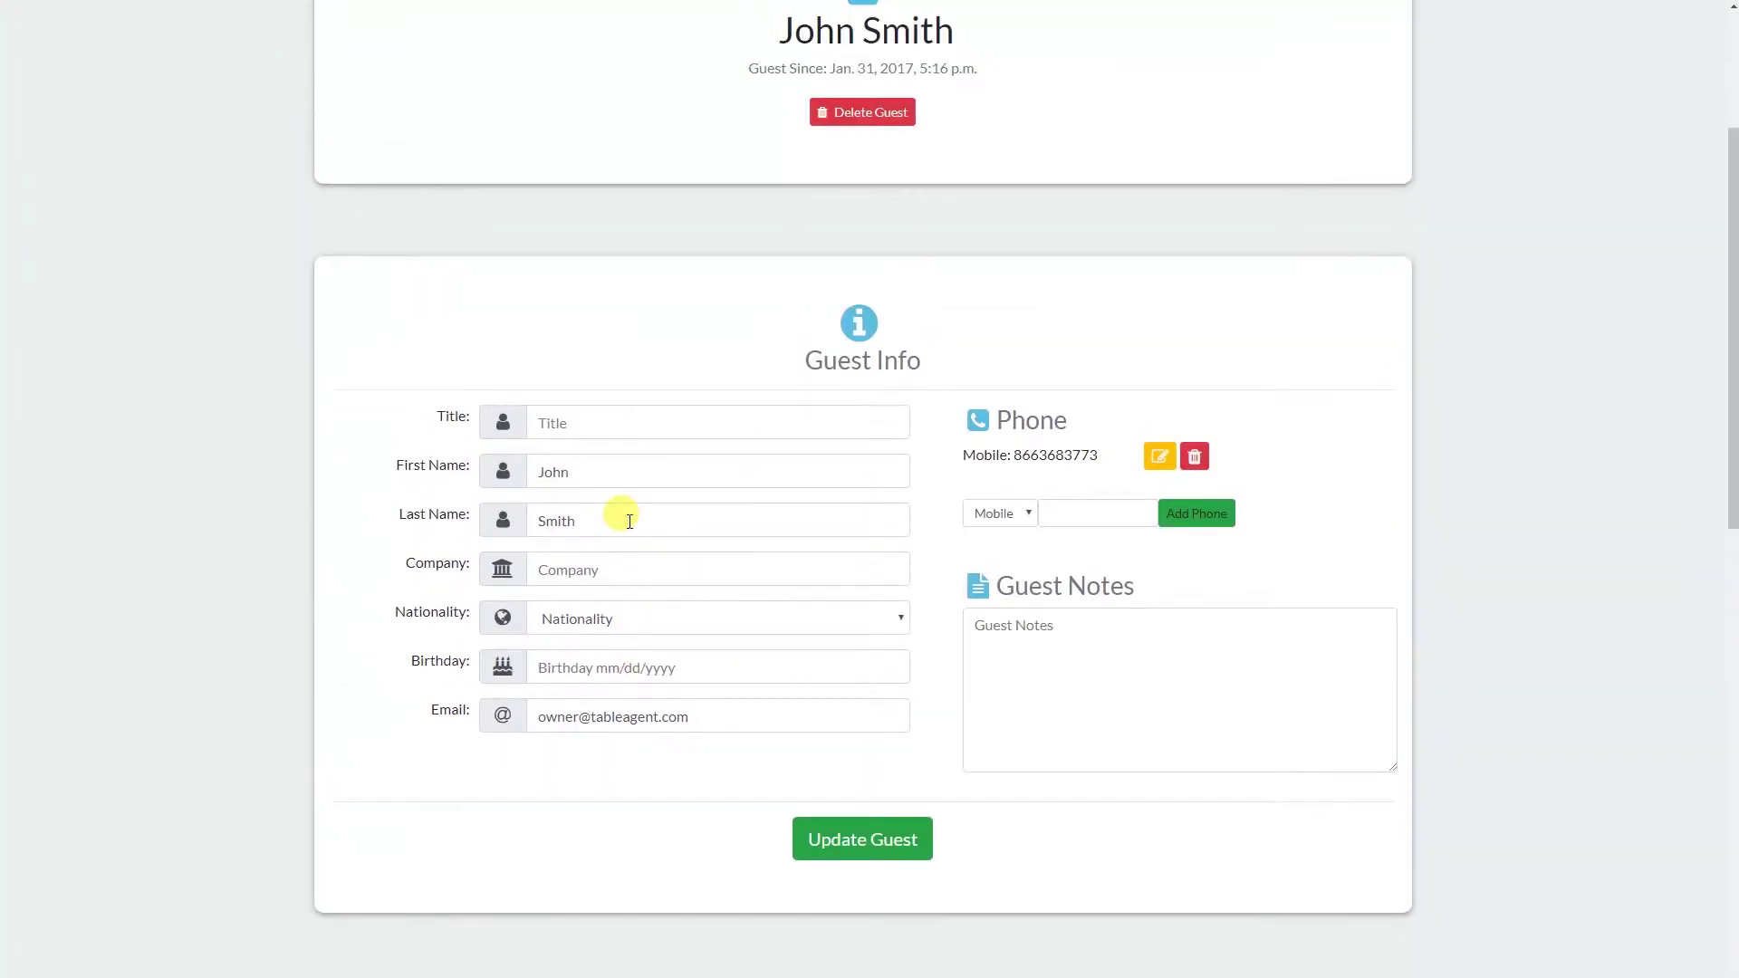
pyautogui.scroll(3, 629, 522)
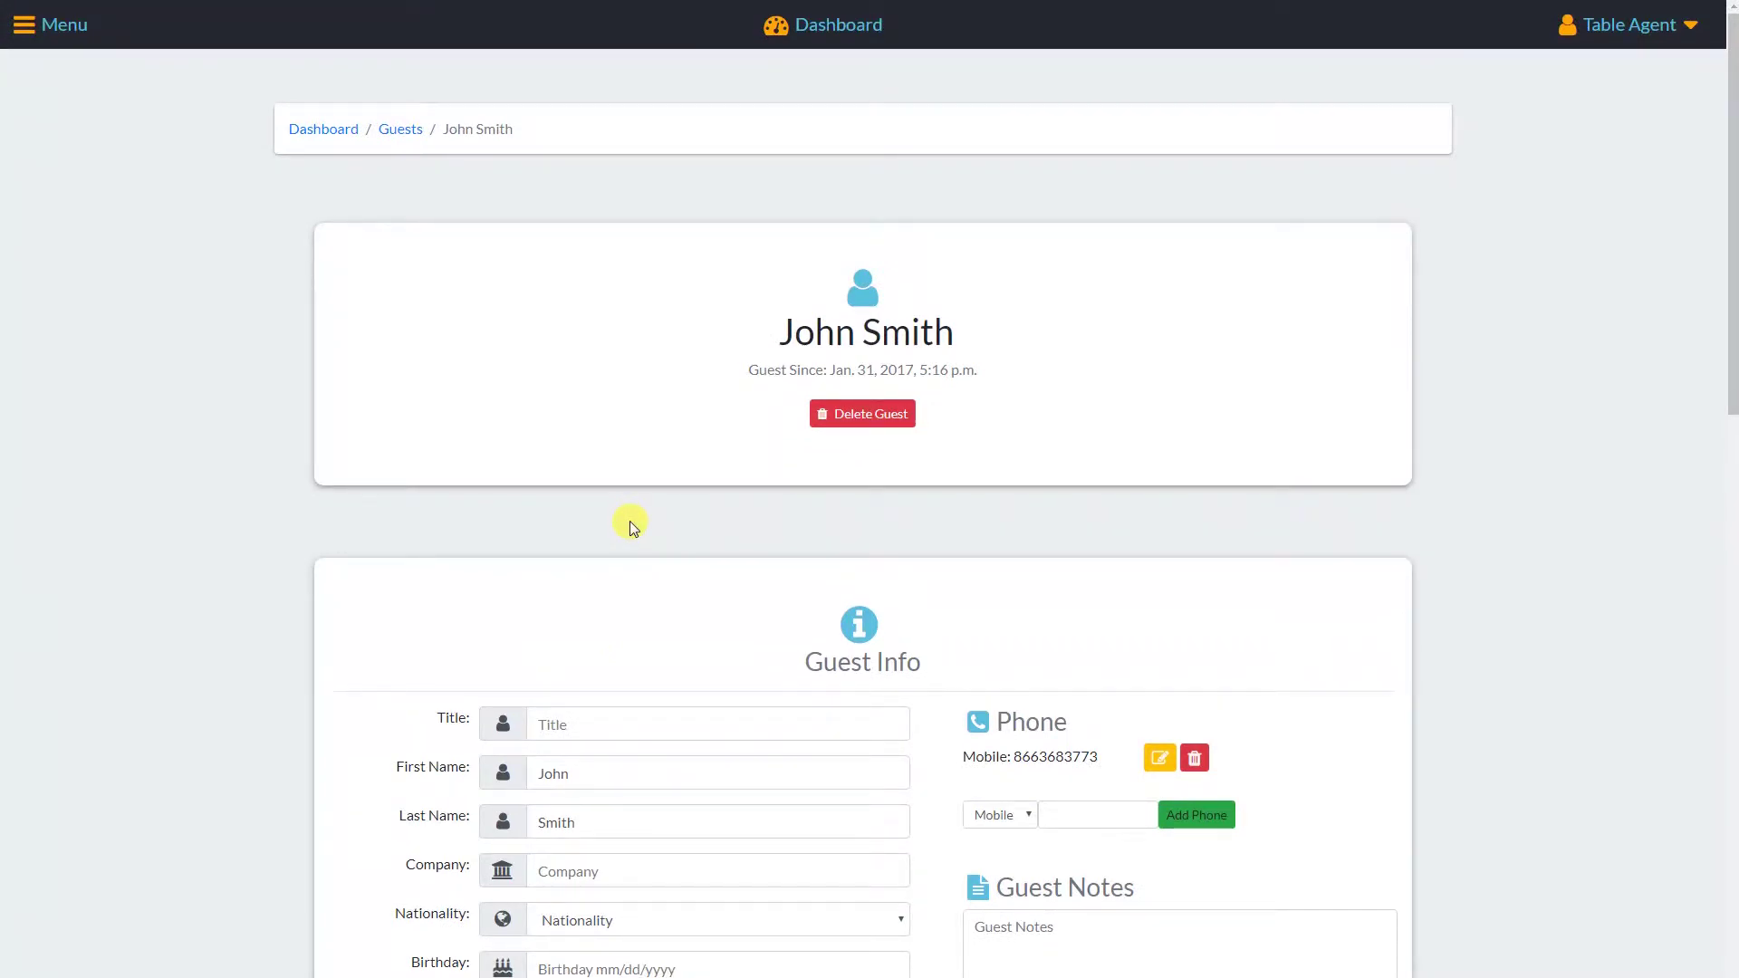
# - Go back from the guest profile to the Apr 09 dinner list with Alt+Left
pyautogui.hotkey('alt', 'Left')
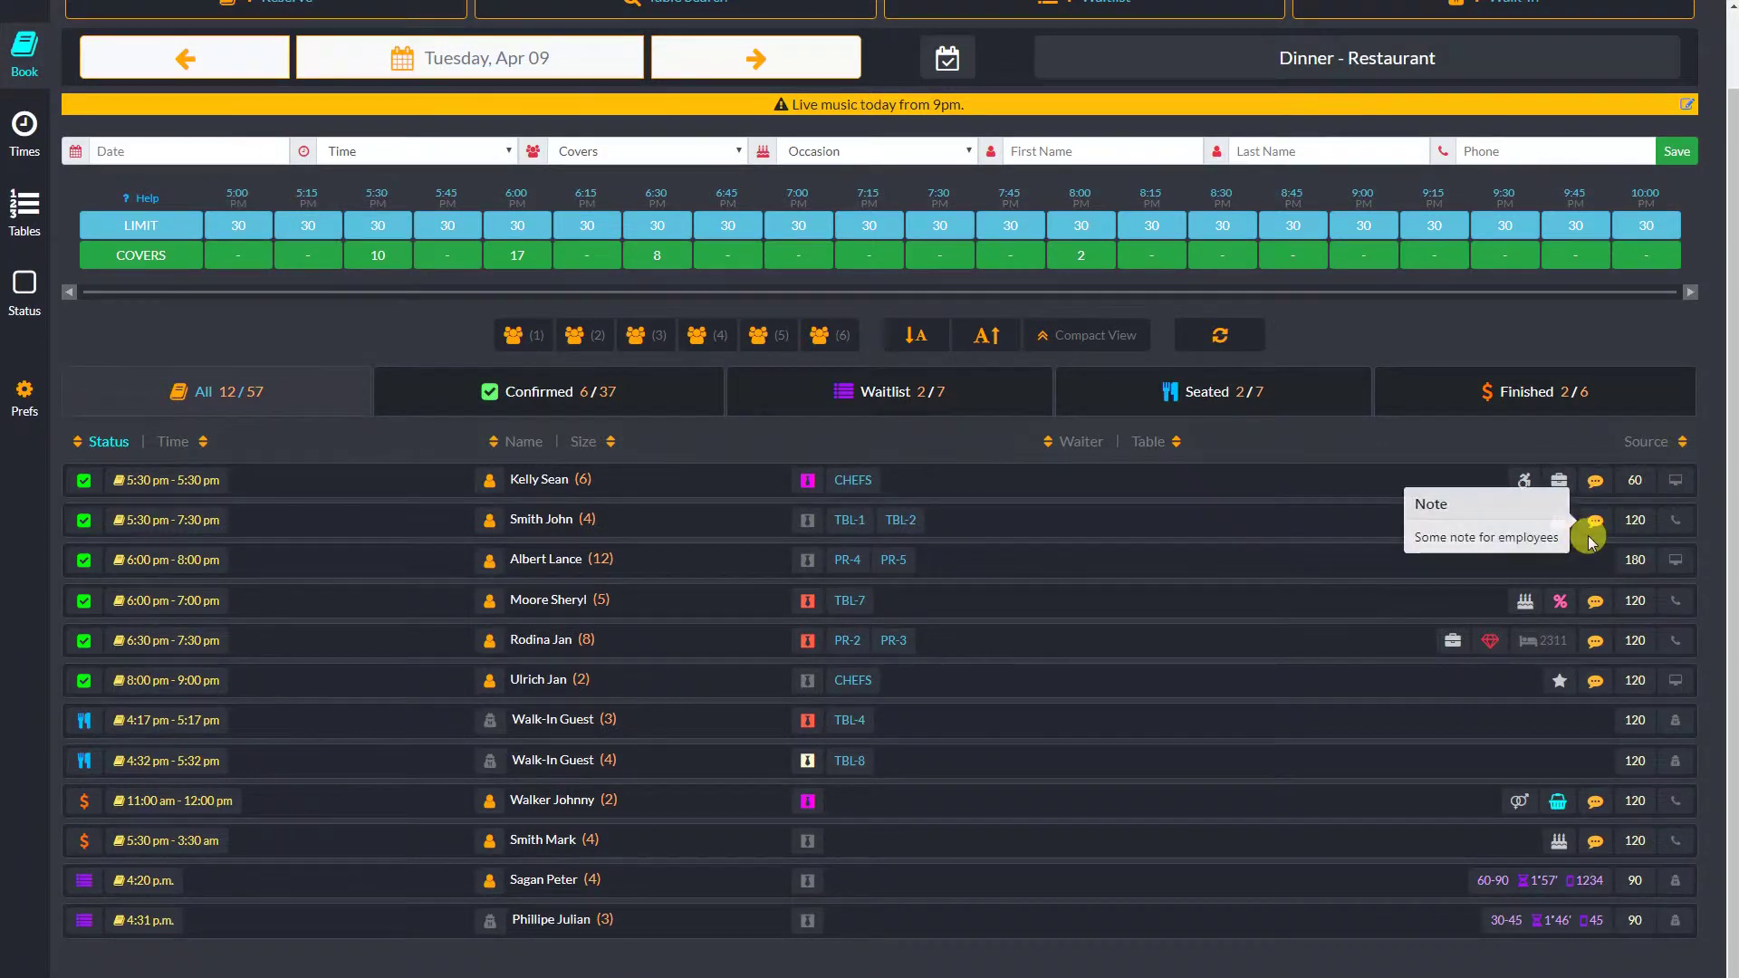
pyautogui.moveTo(1596, 523)
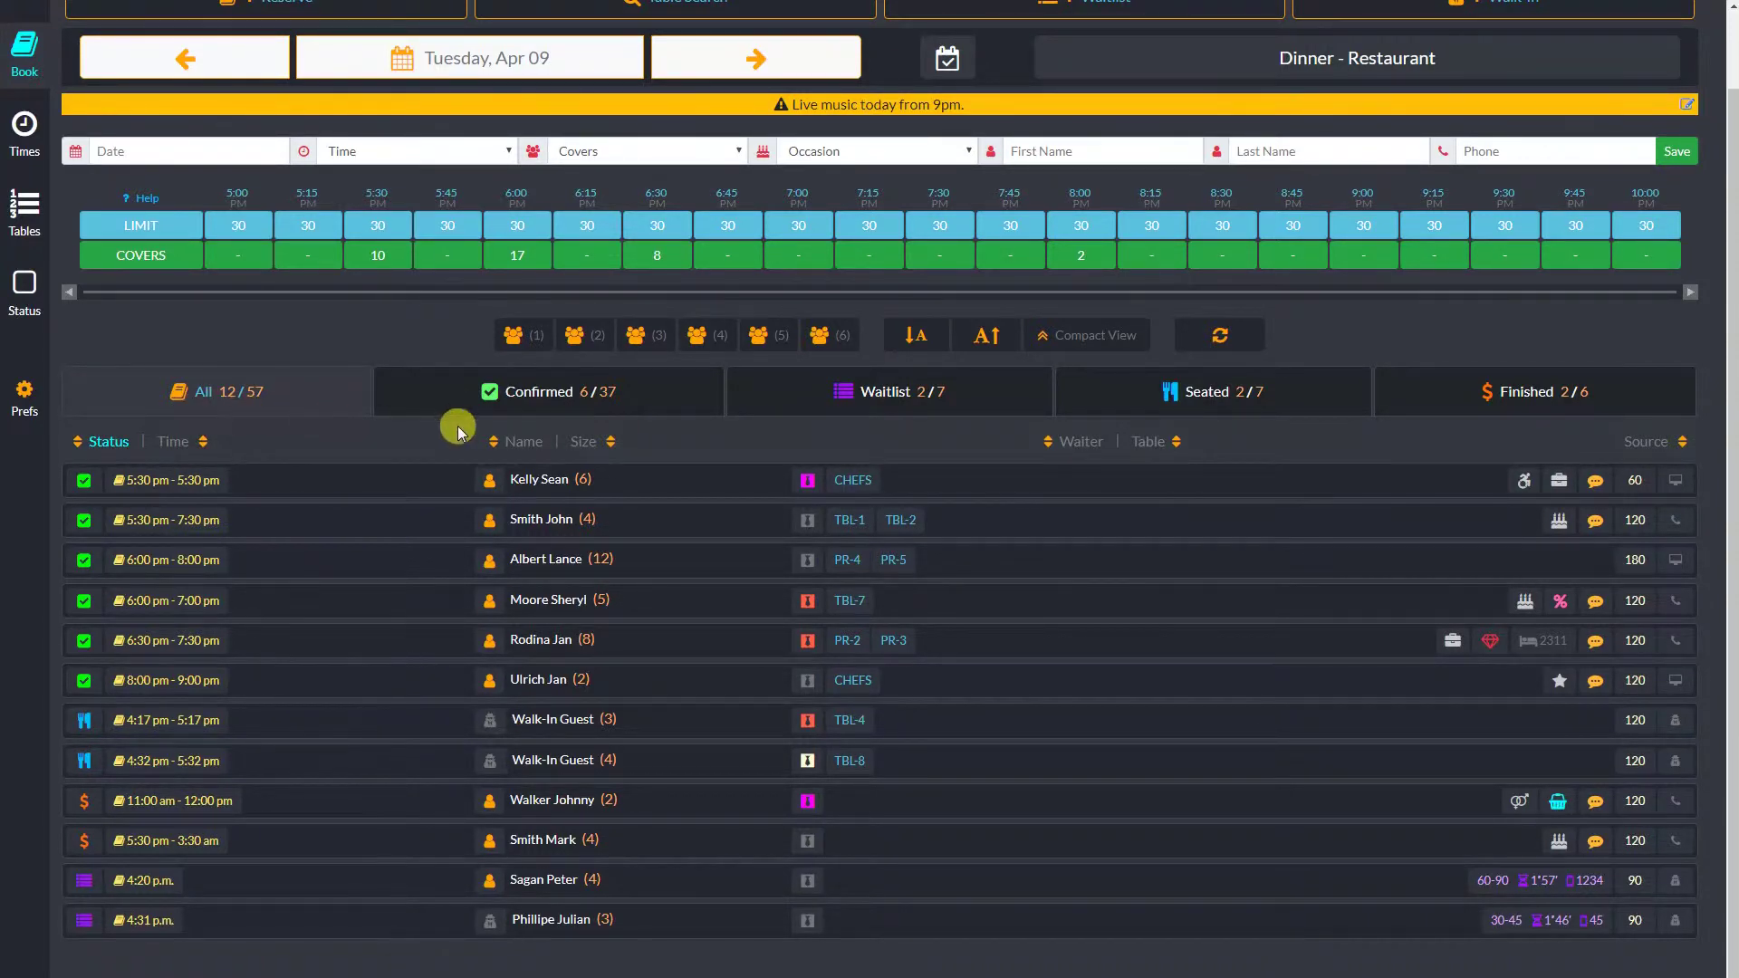
pyautogui.click(561, 397)
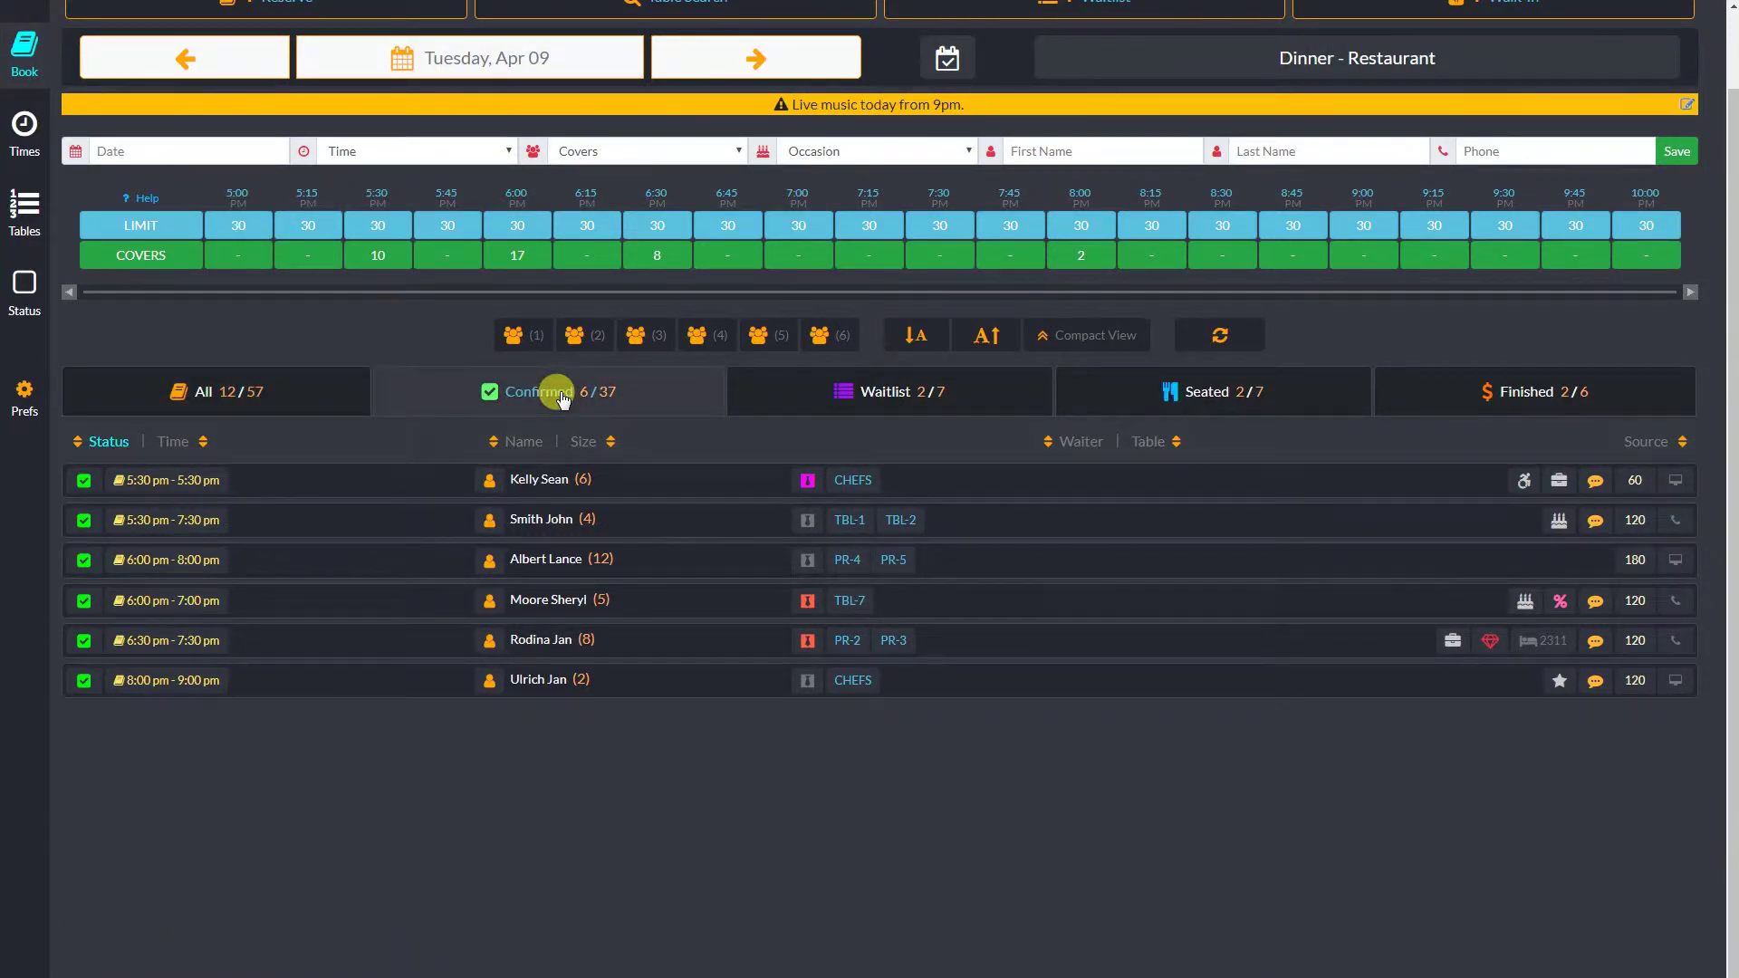
pyautogui.click(922, 397)
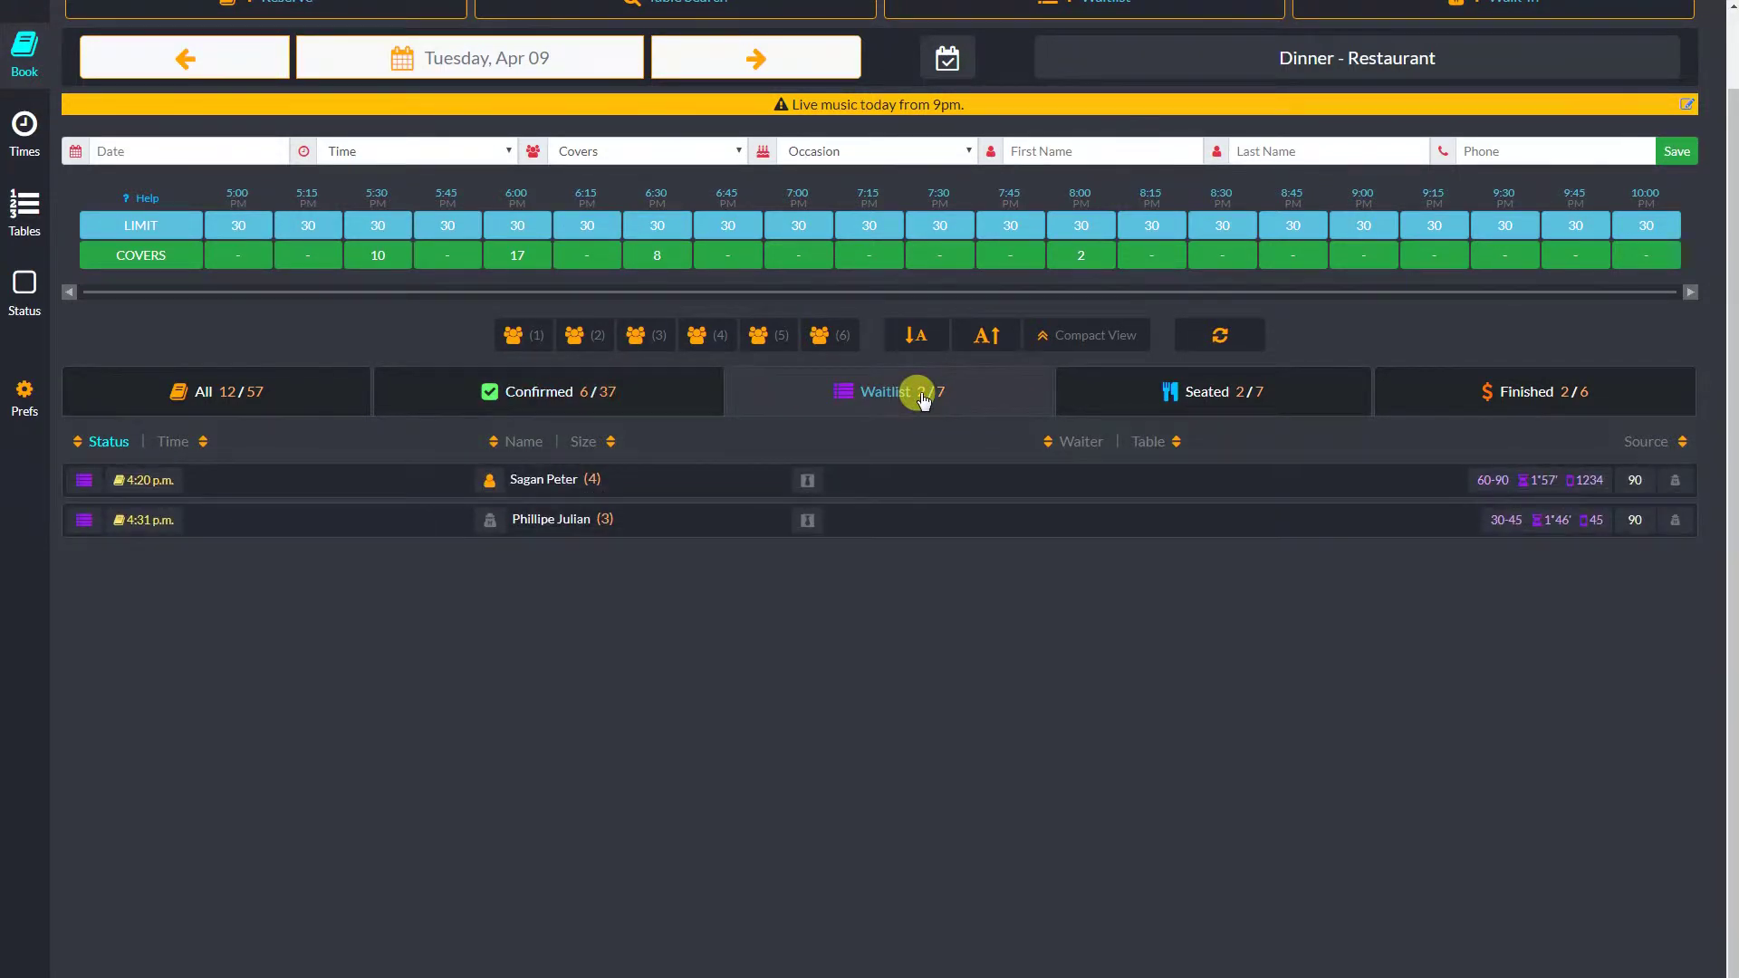
pyautogui.click(1243, 405)
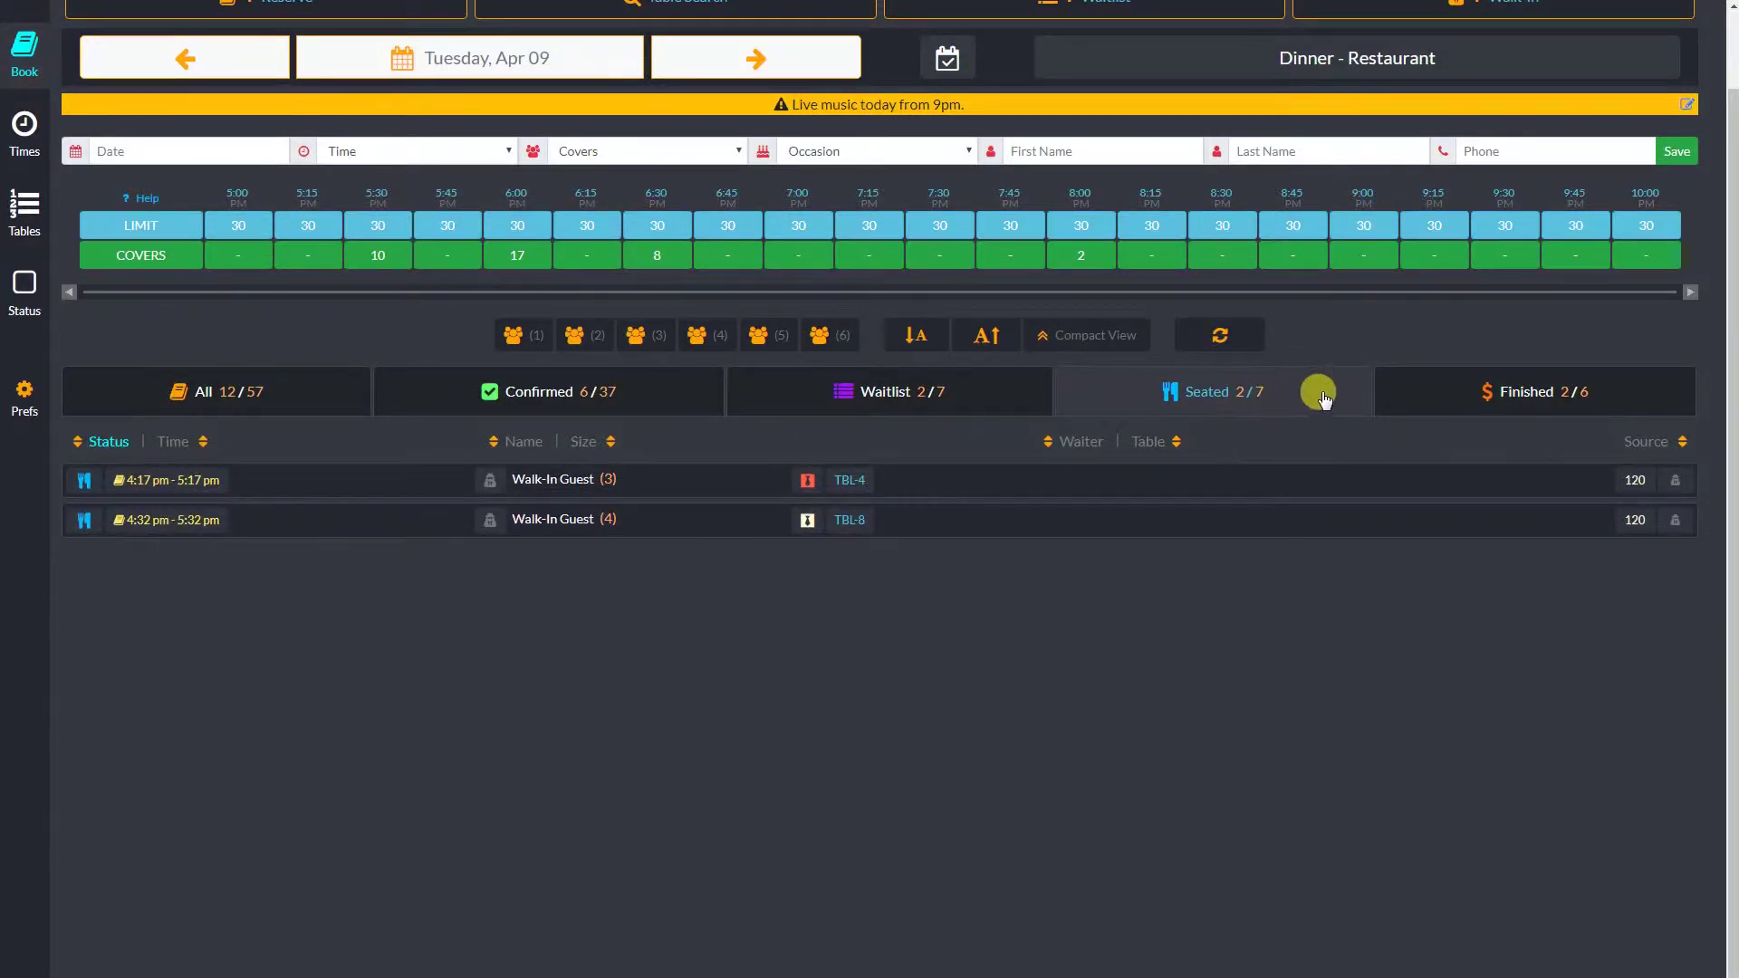
pyautogui.click(1529, 392)
pyautogui.click(1636, 444)
pyautogui.click(1543, 399)
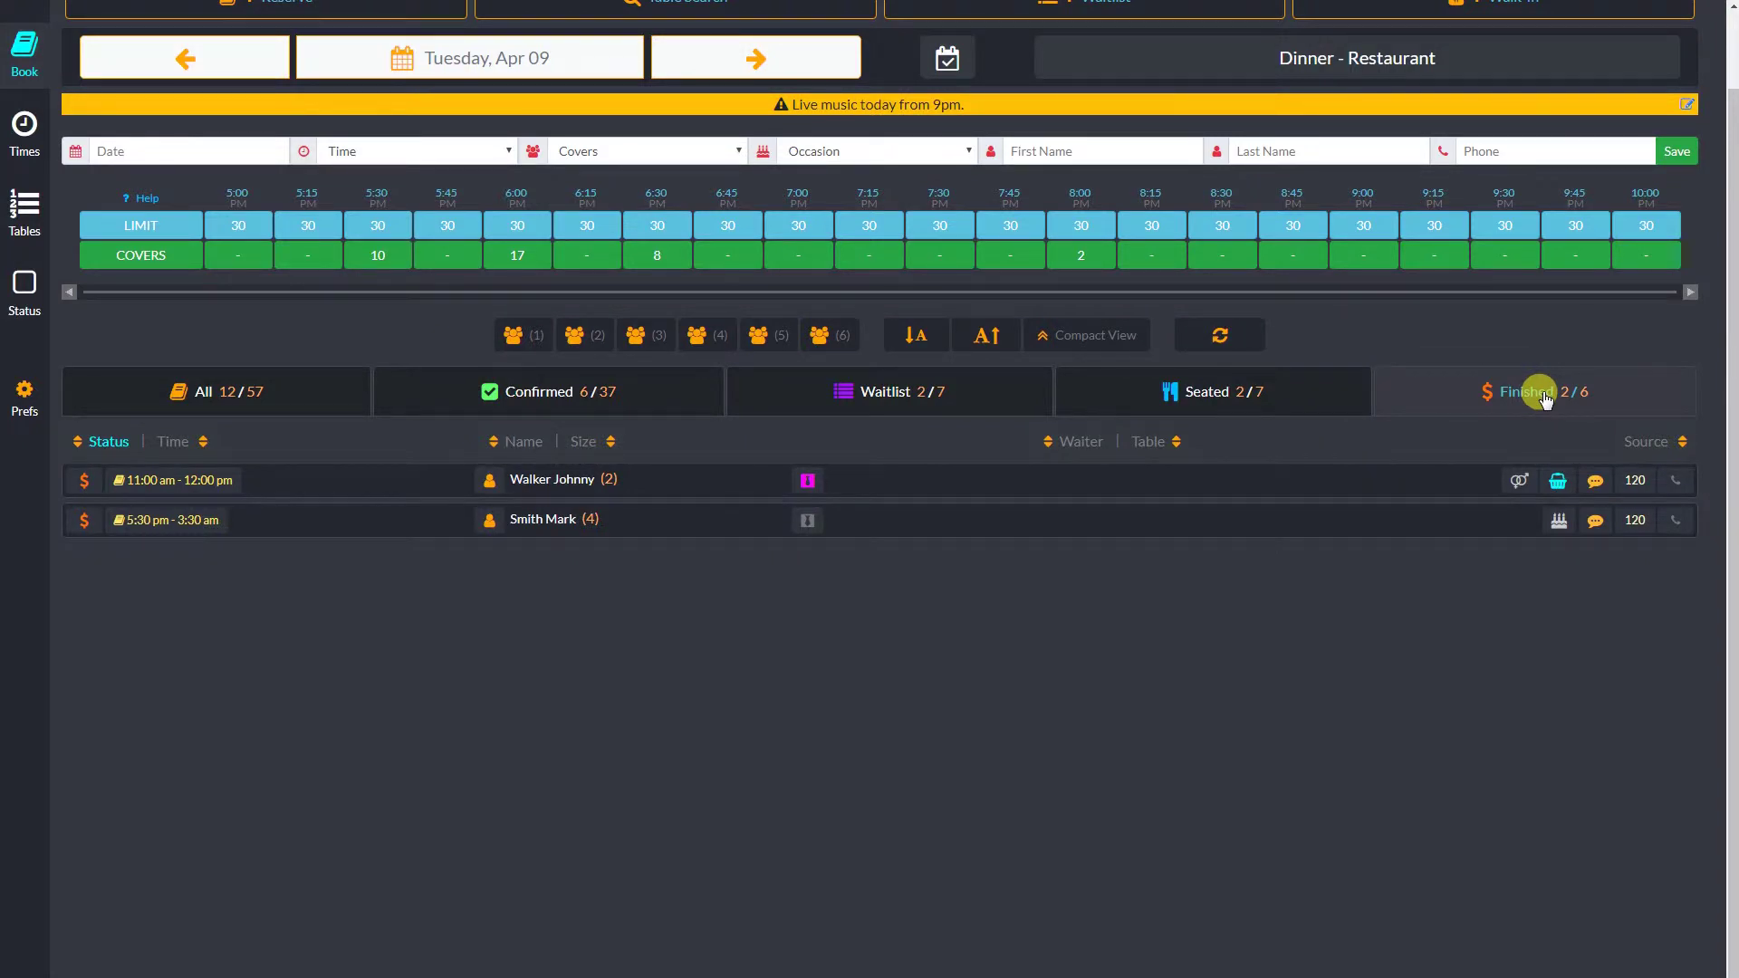
pyautogui.click(275, 402)
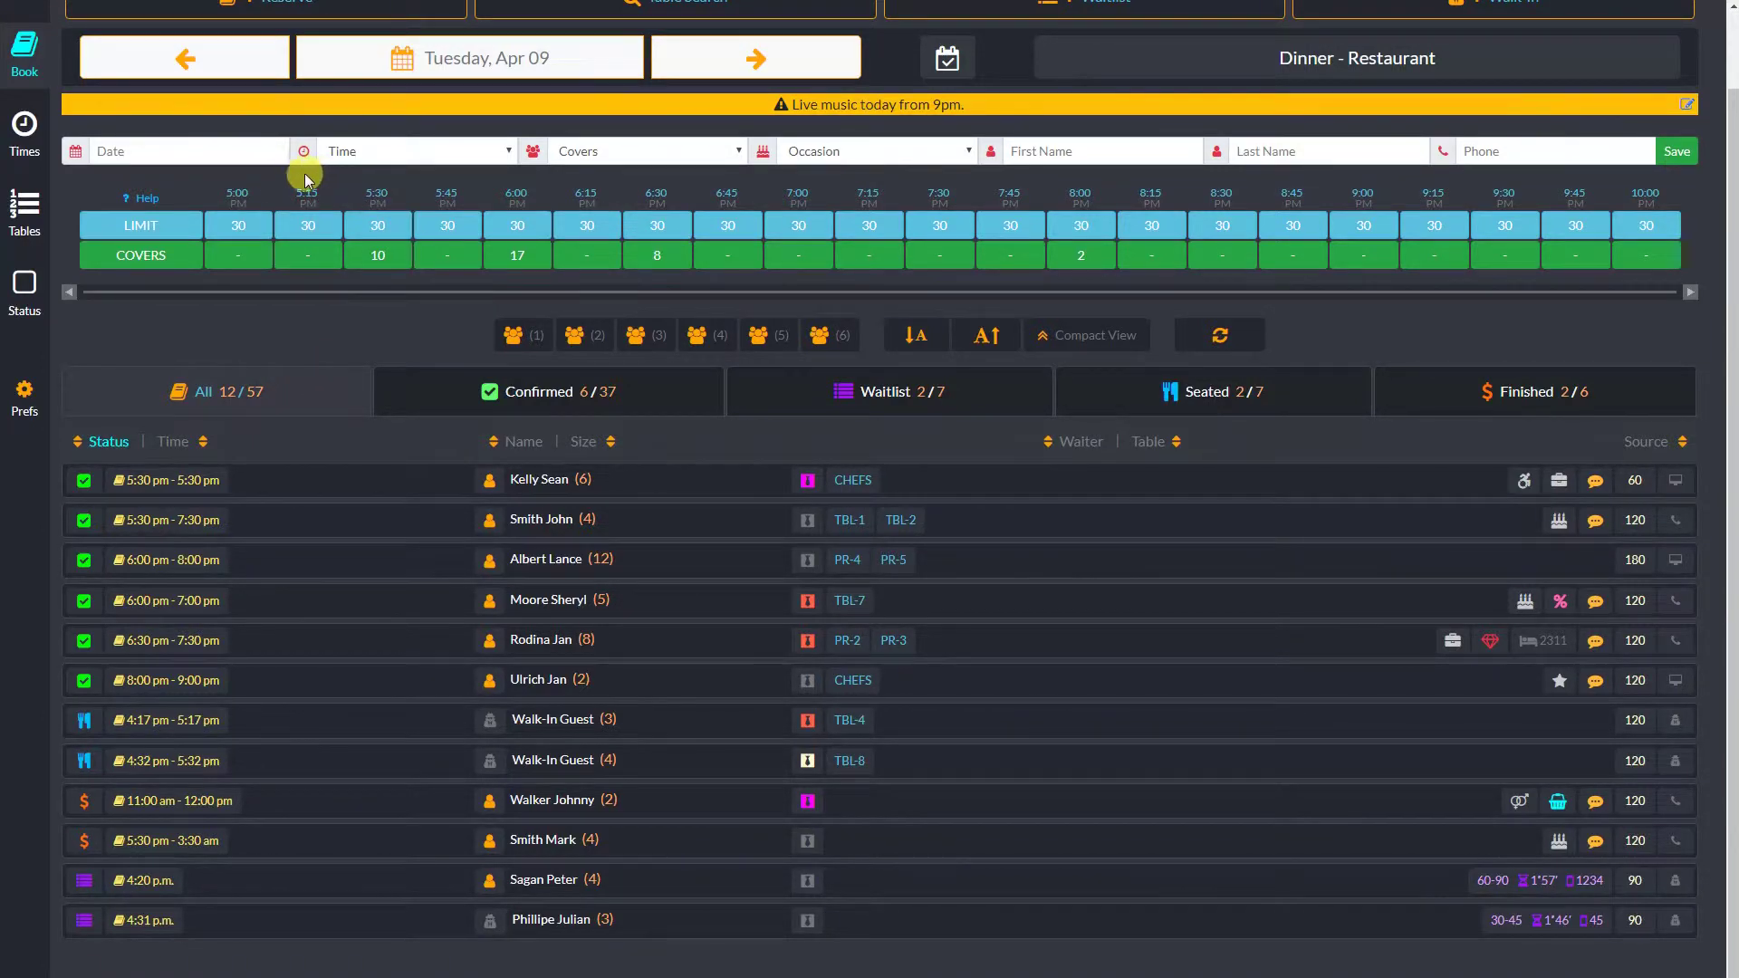
pyautogui.click(251, 155)
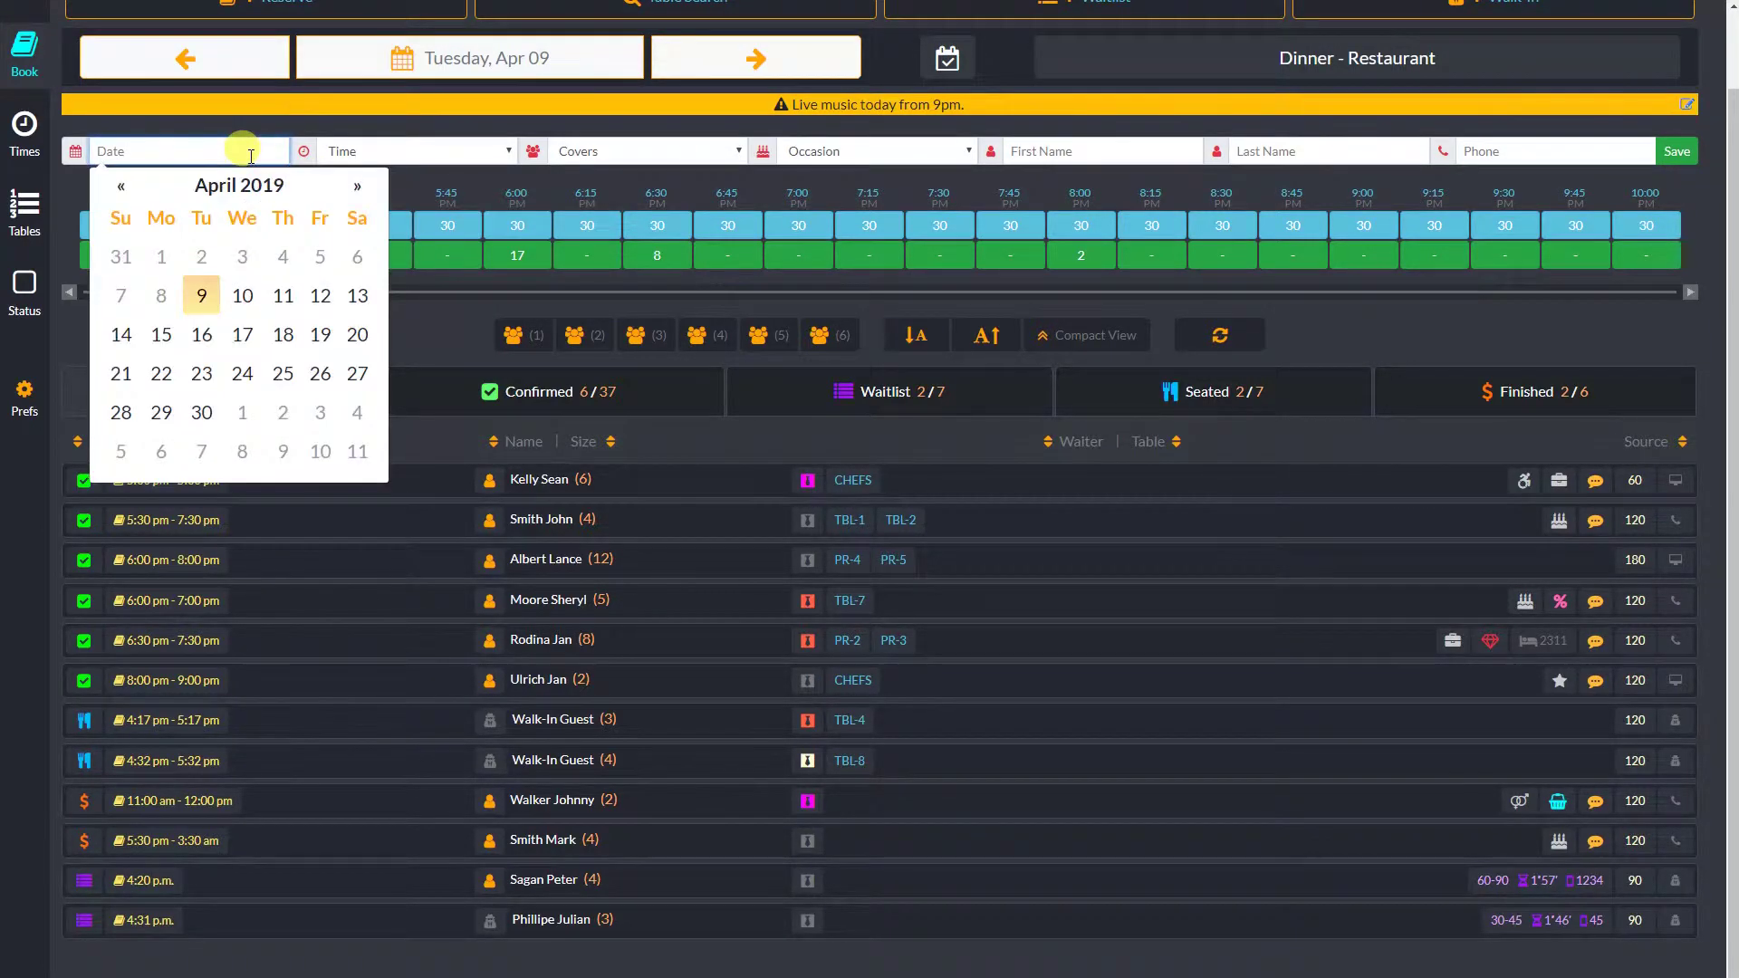
pyautogui.click(425, 160)
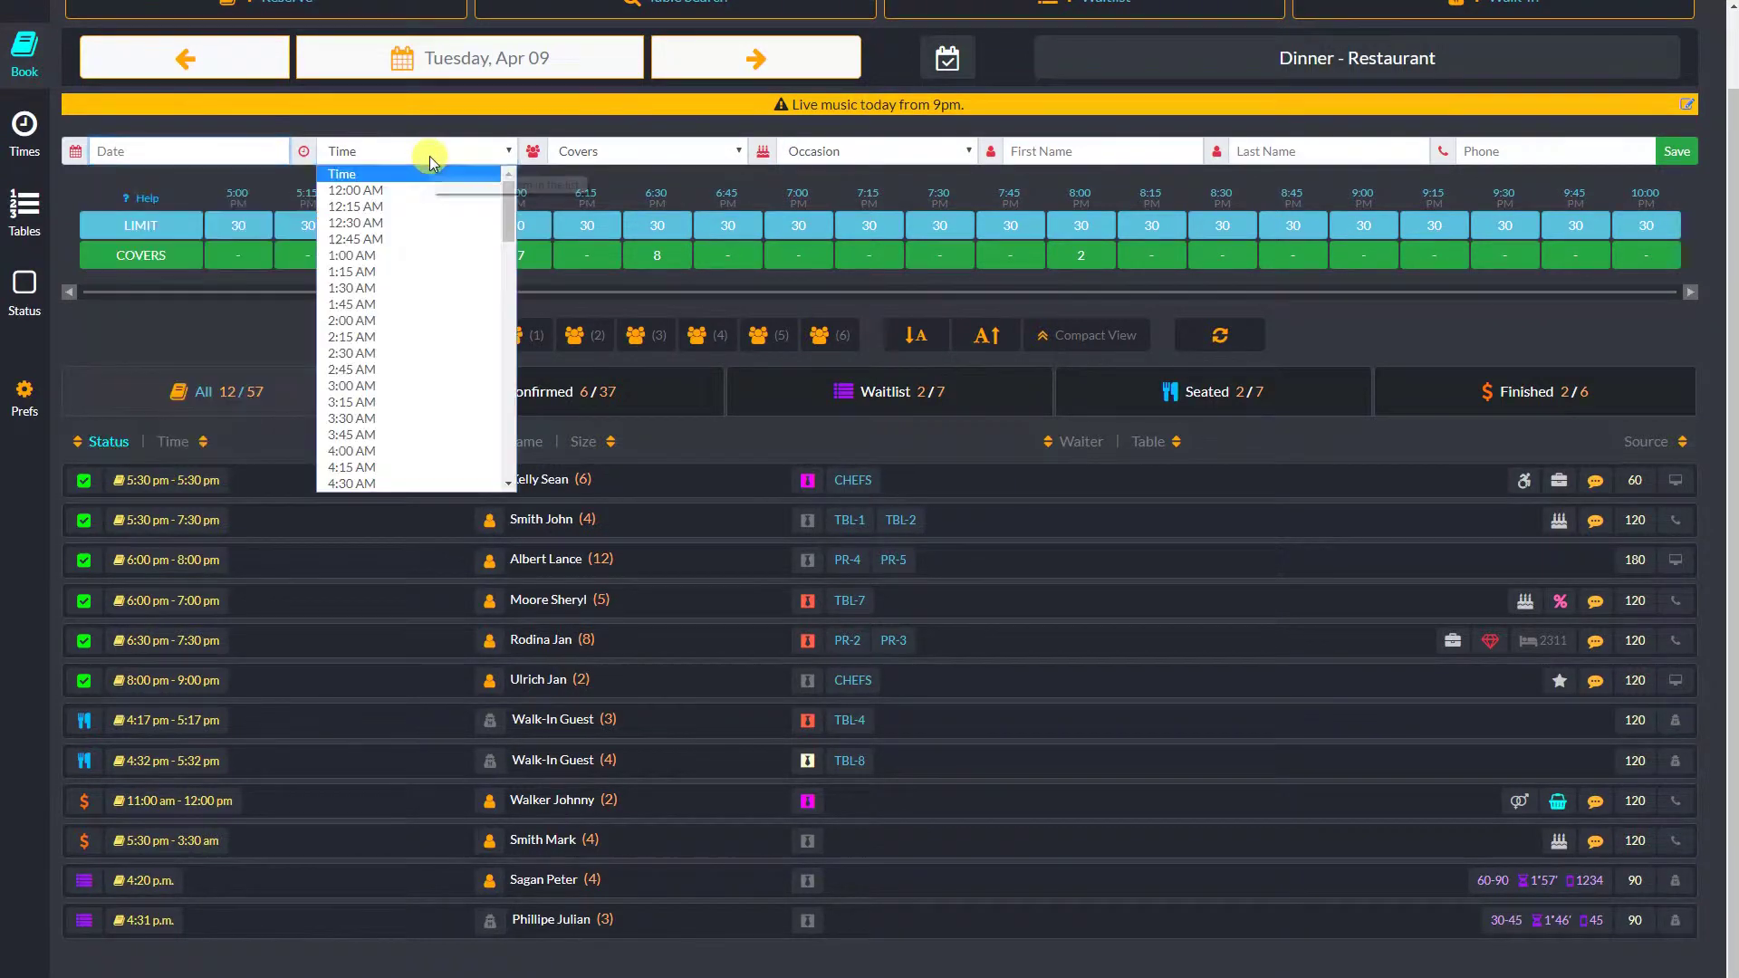
pyautogui.click(638, 156)
pyautogui.click(639, 156)
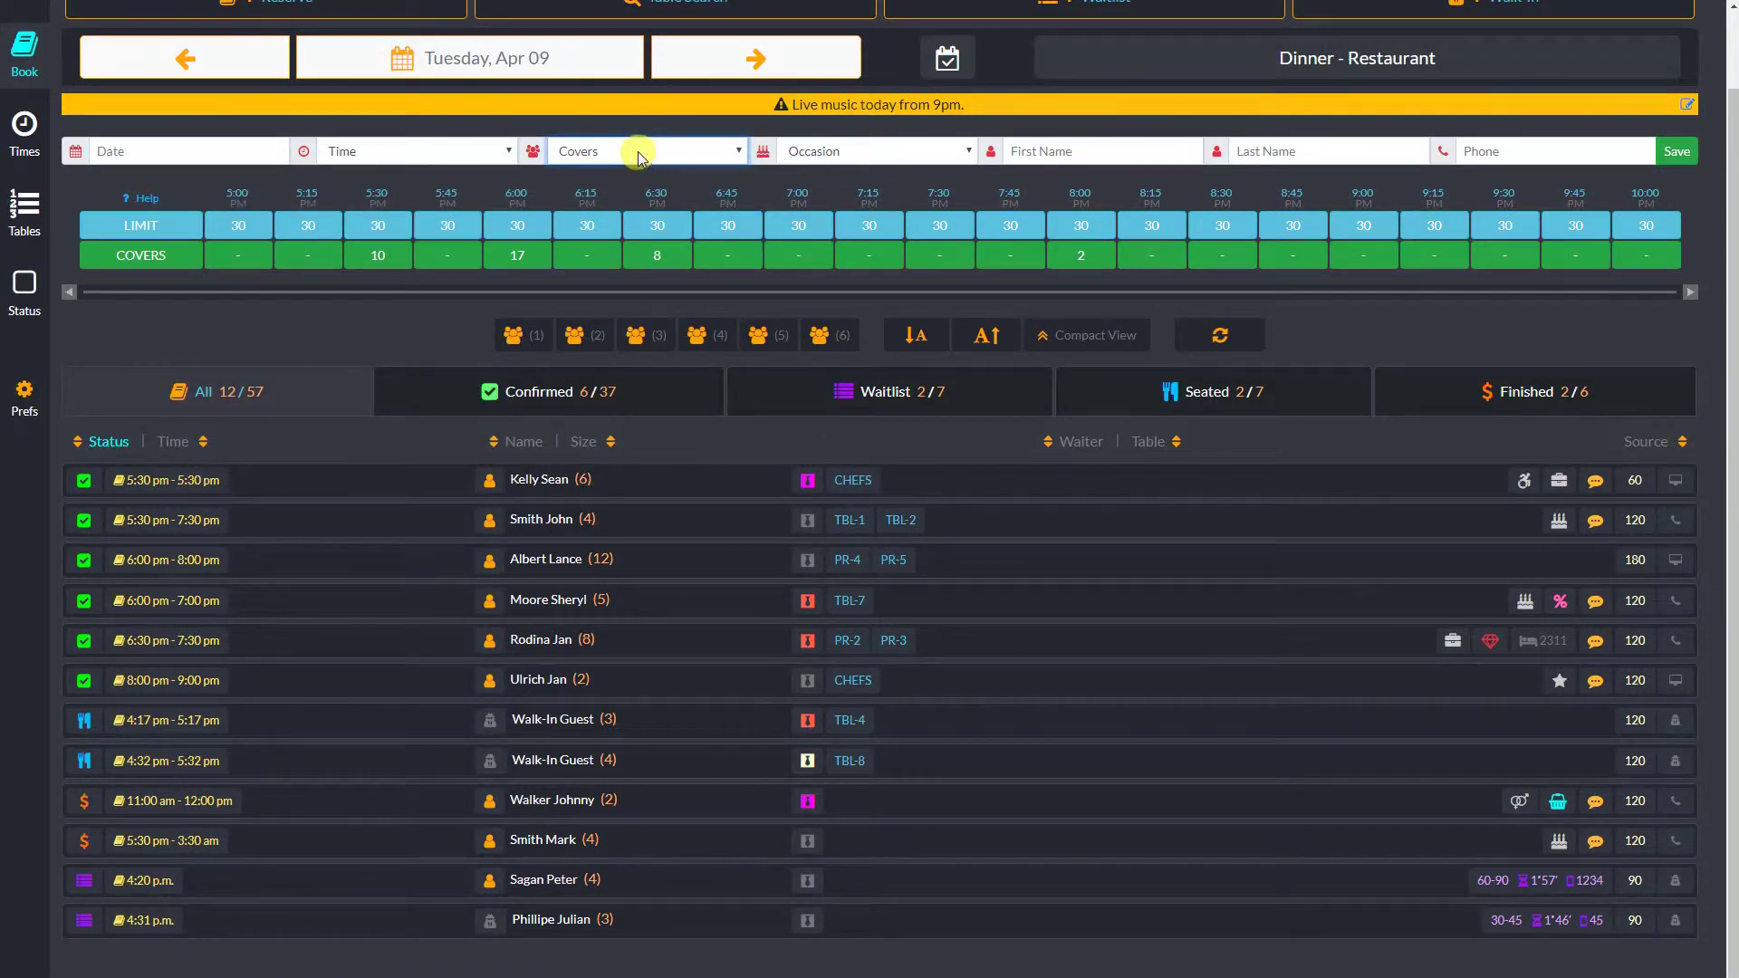
pyautogui.scroll(1, 718, 221)
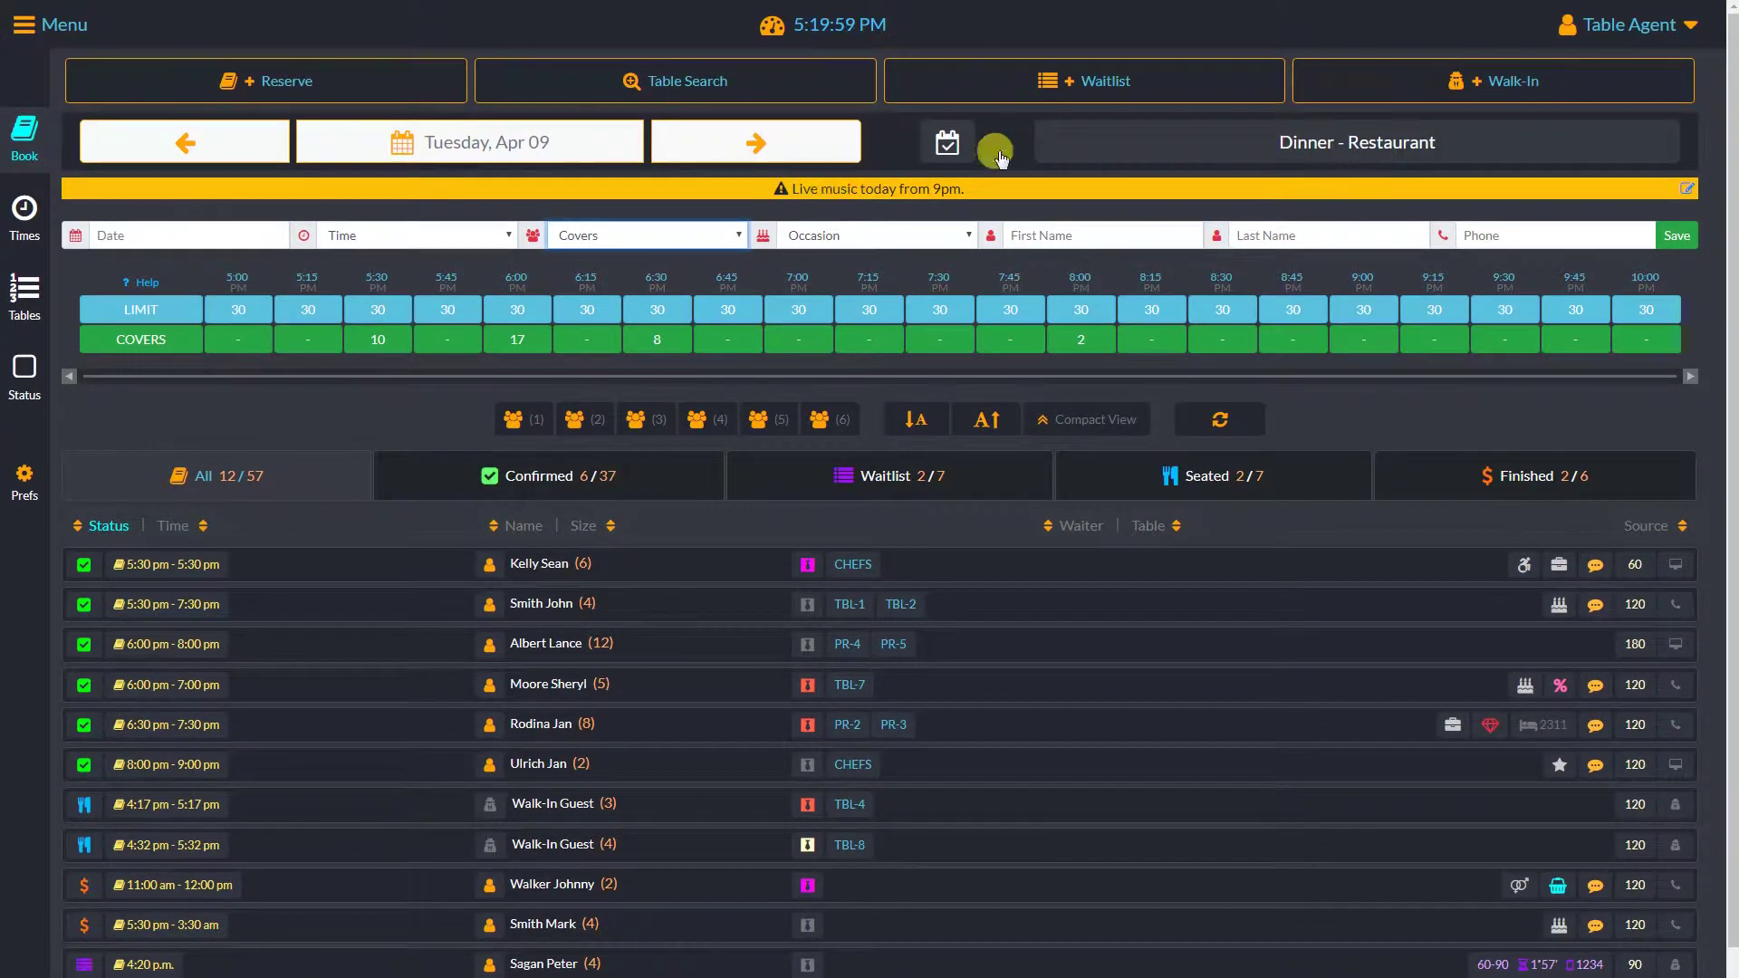
pyautogui.scroll(-1, 1111, 106)
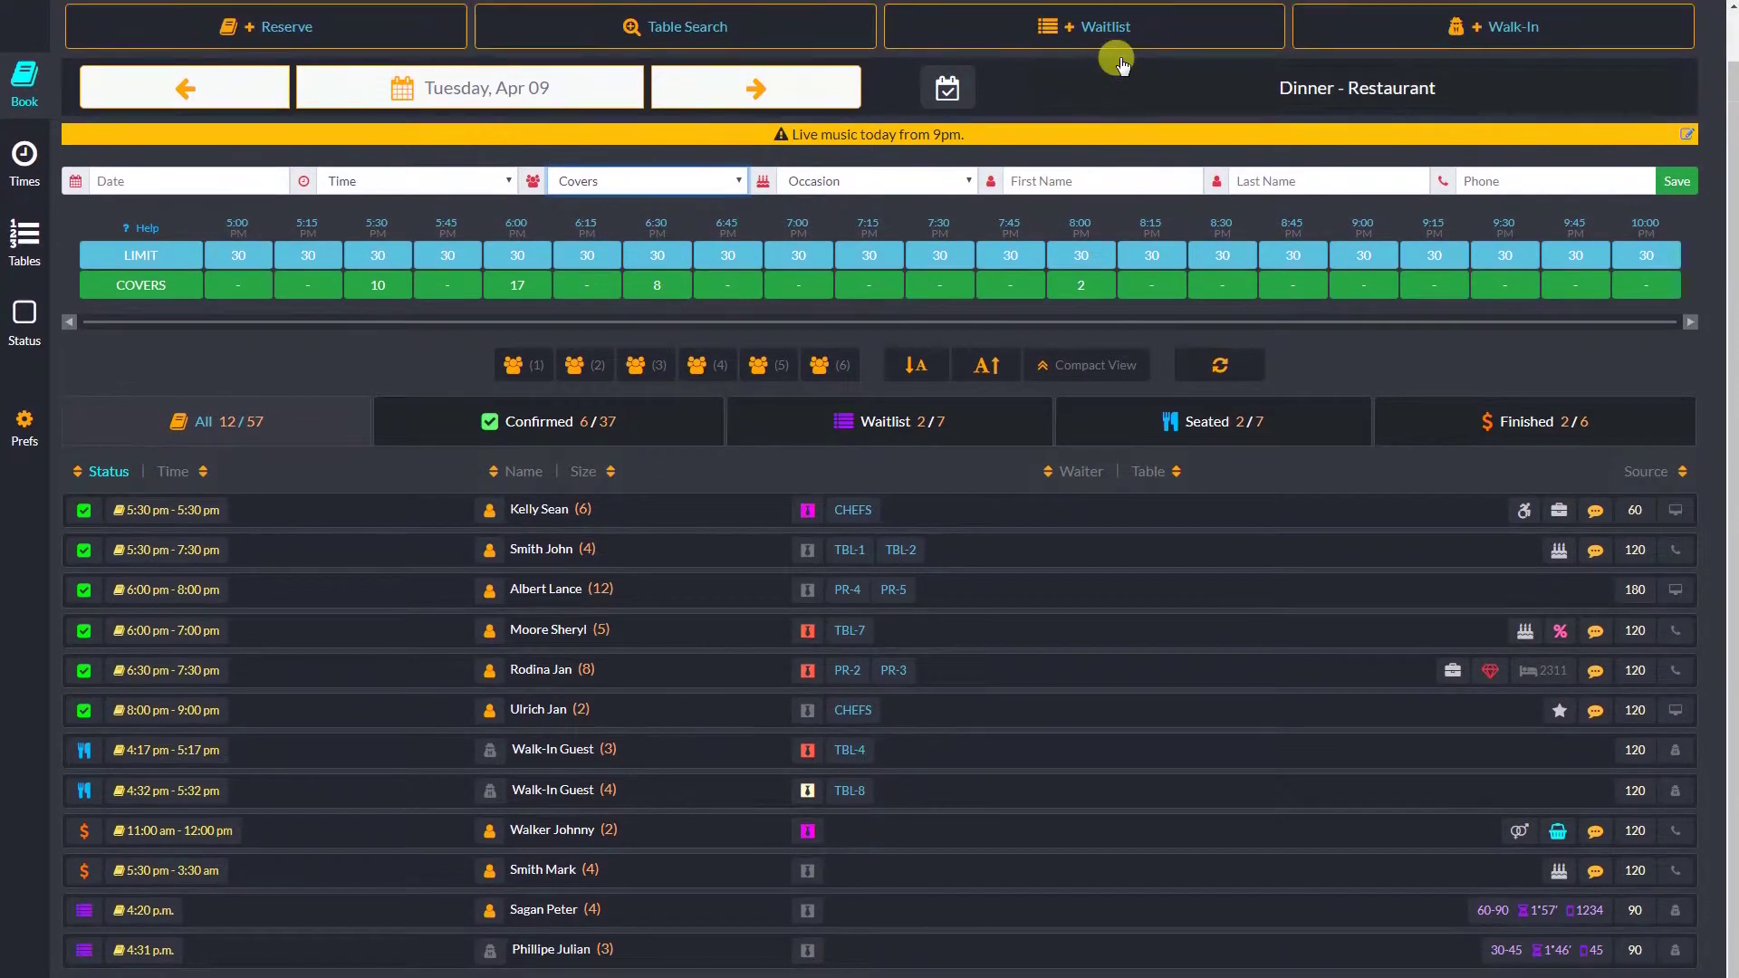
pyautogui.scroll(1, 1121, 65)
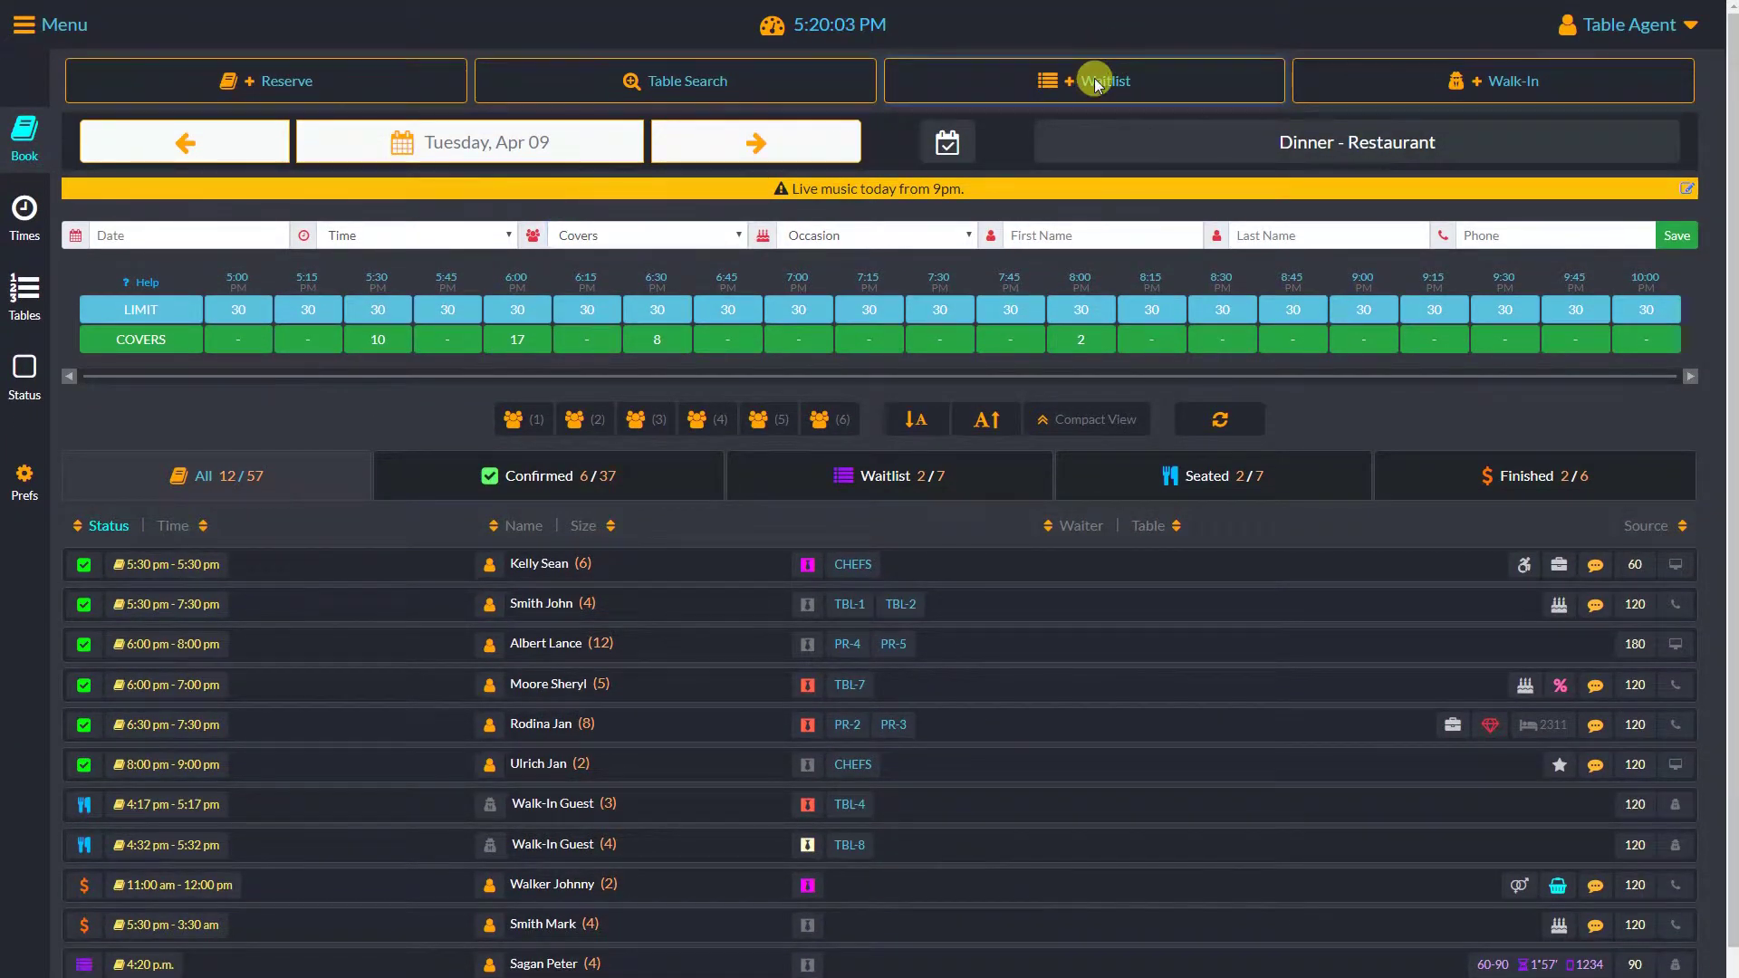
# - Start a waitlist entry for a party of 2 using a returning guest's name and phone
pyautogui.click(1096, 83)
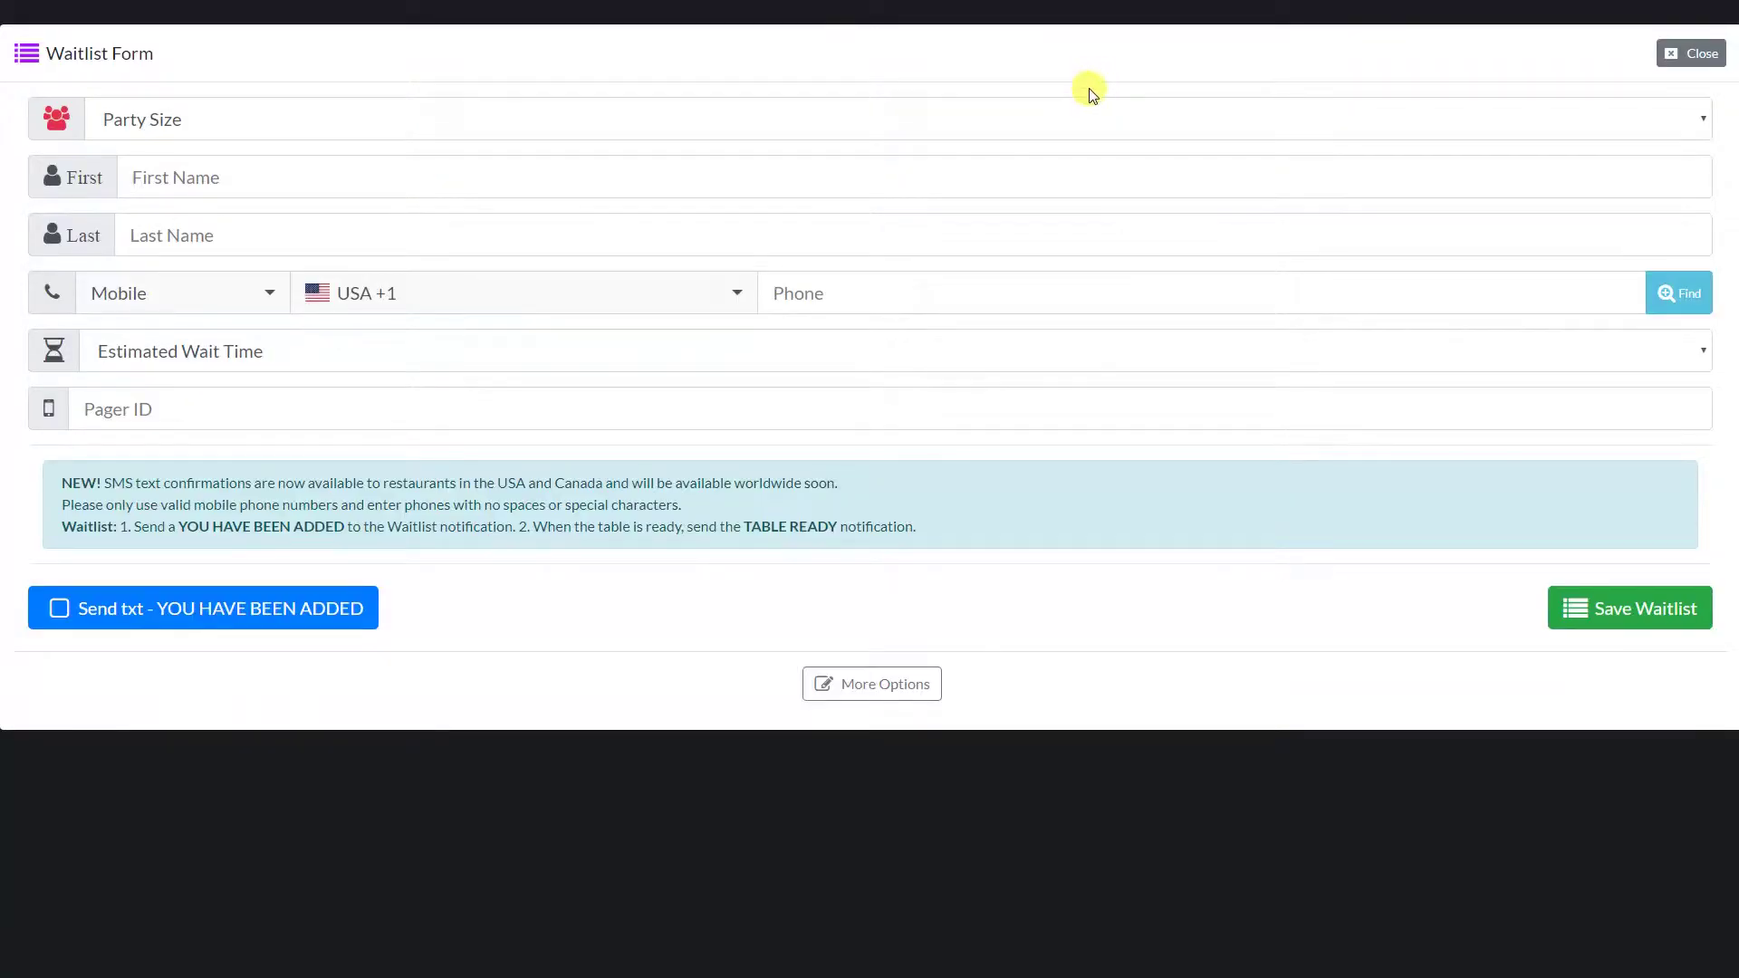
pyautogui.click(417, 113)
pyautogui.click(372, 198)
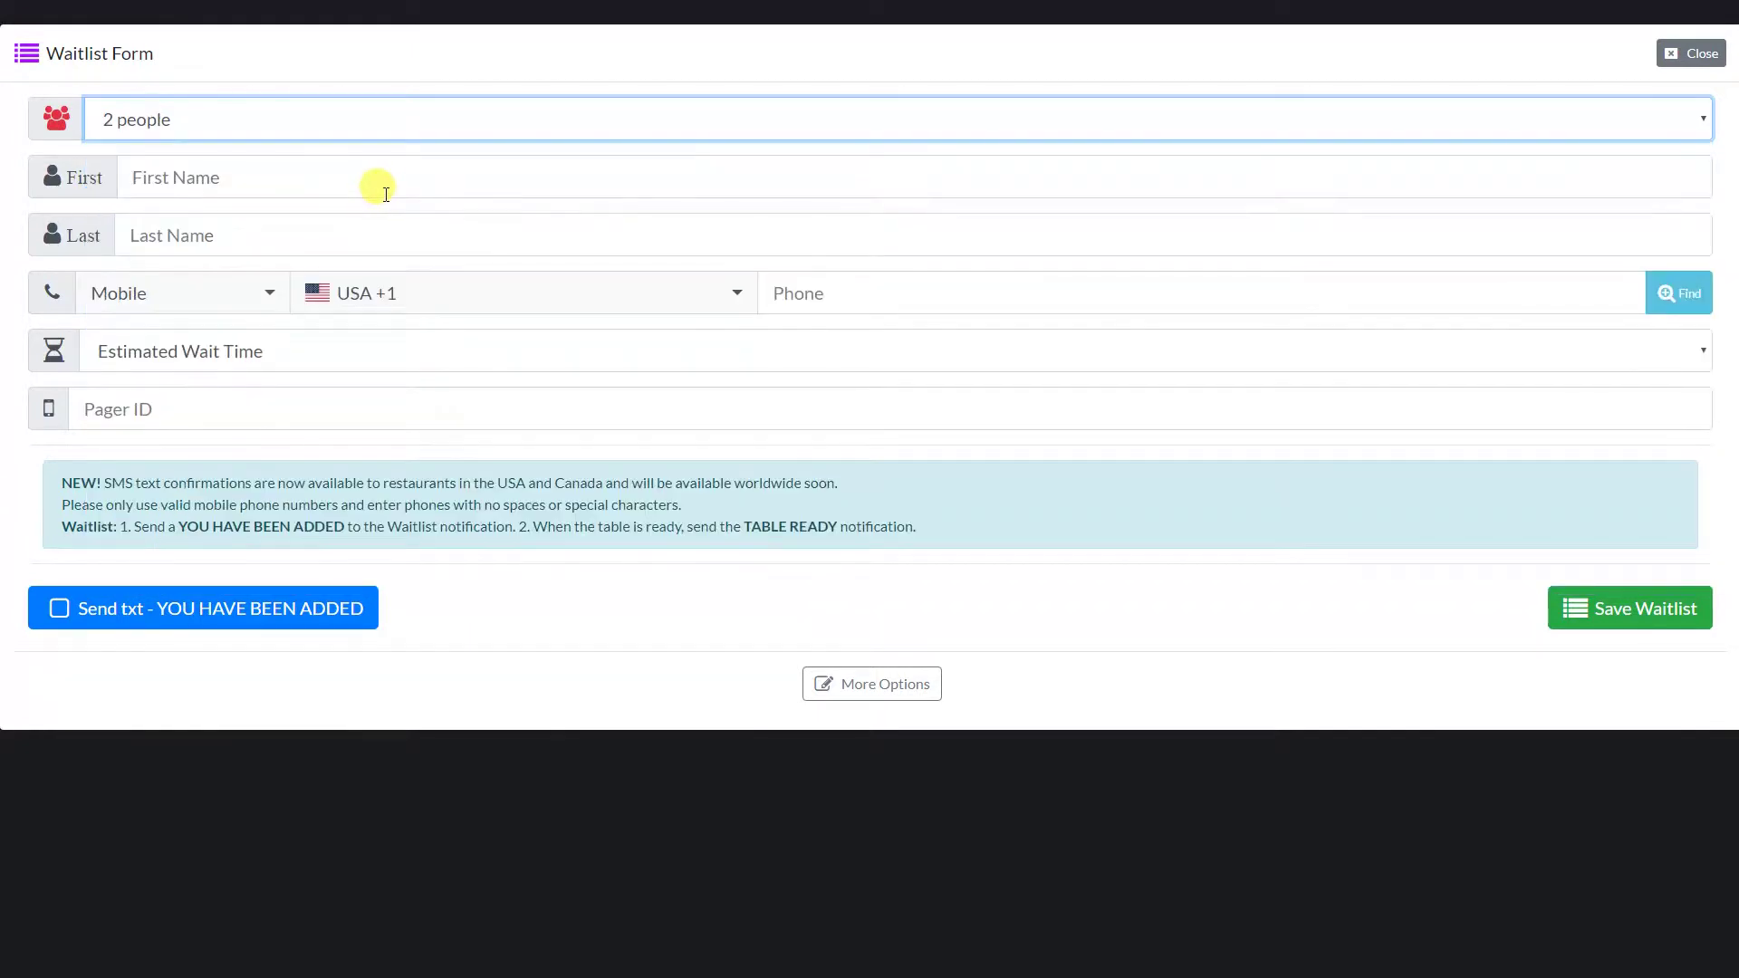
pyautogui.click(368, 233)
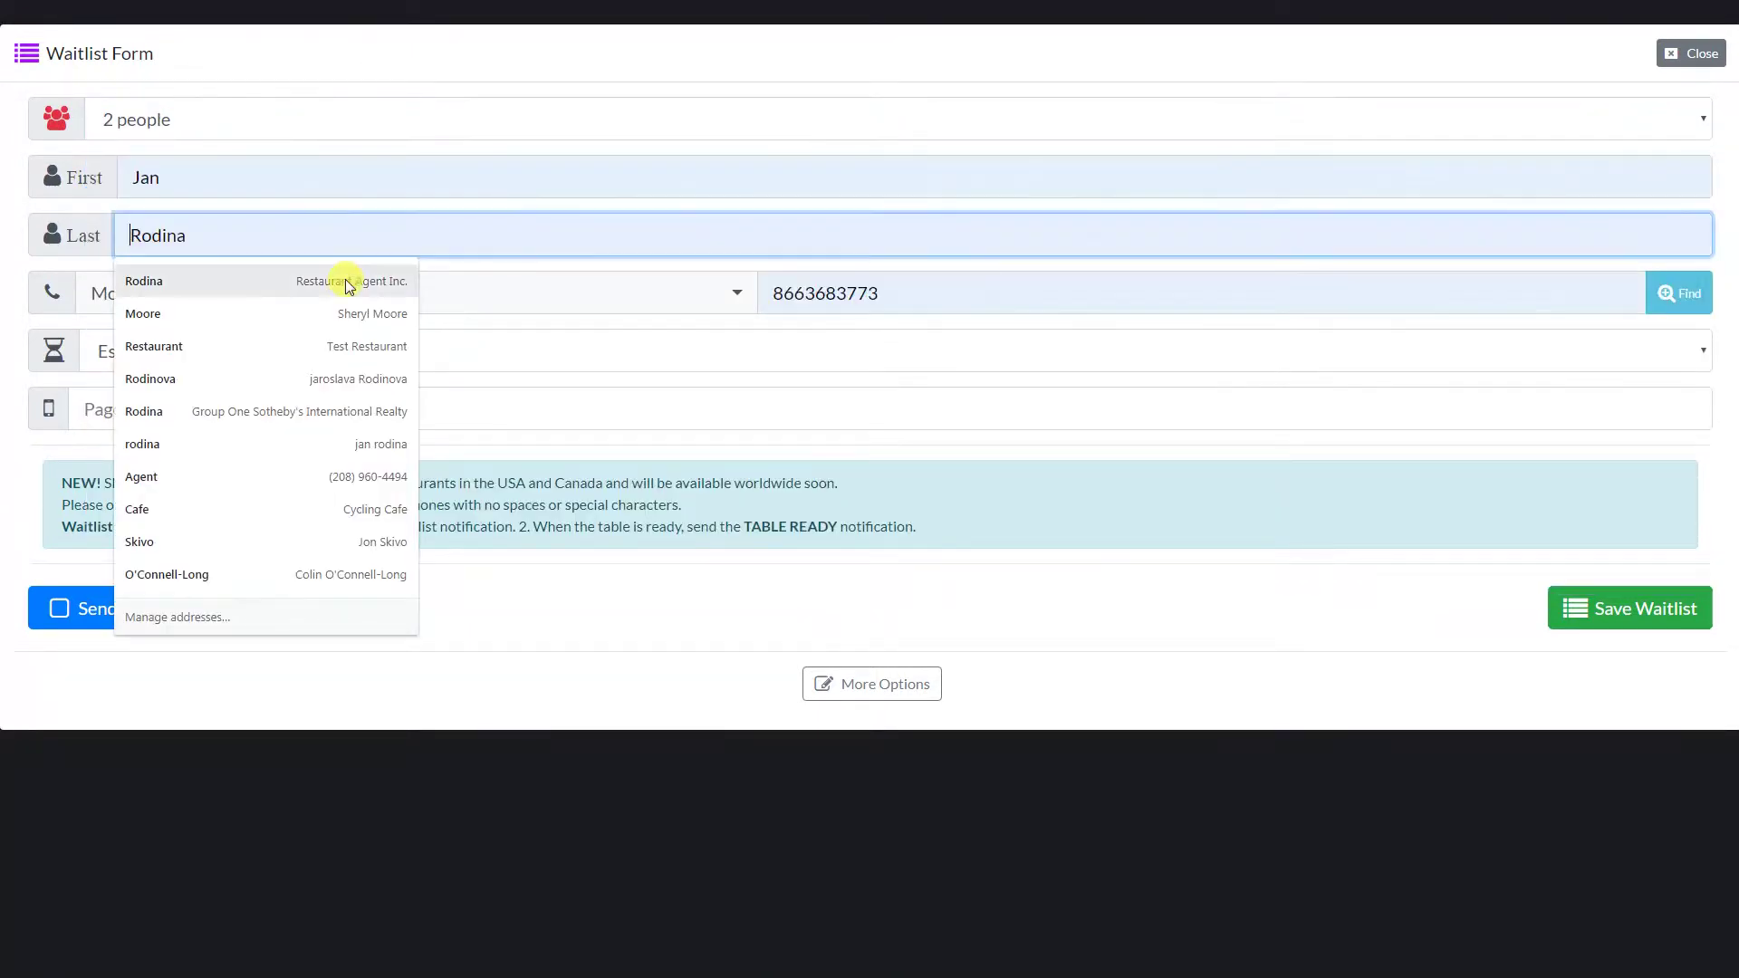
pyautogui.click(368, 279)
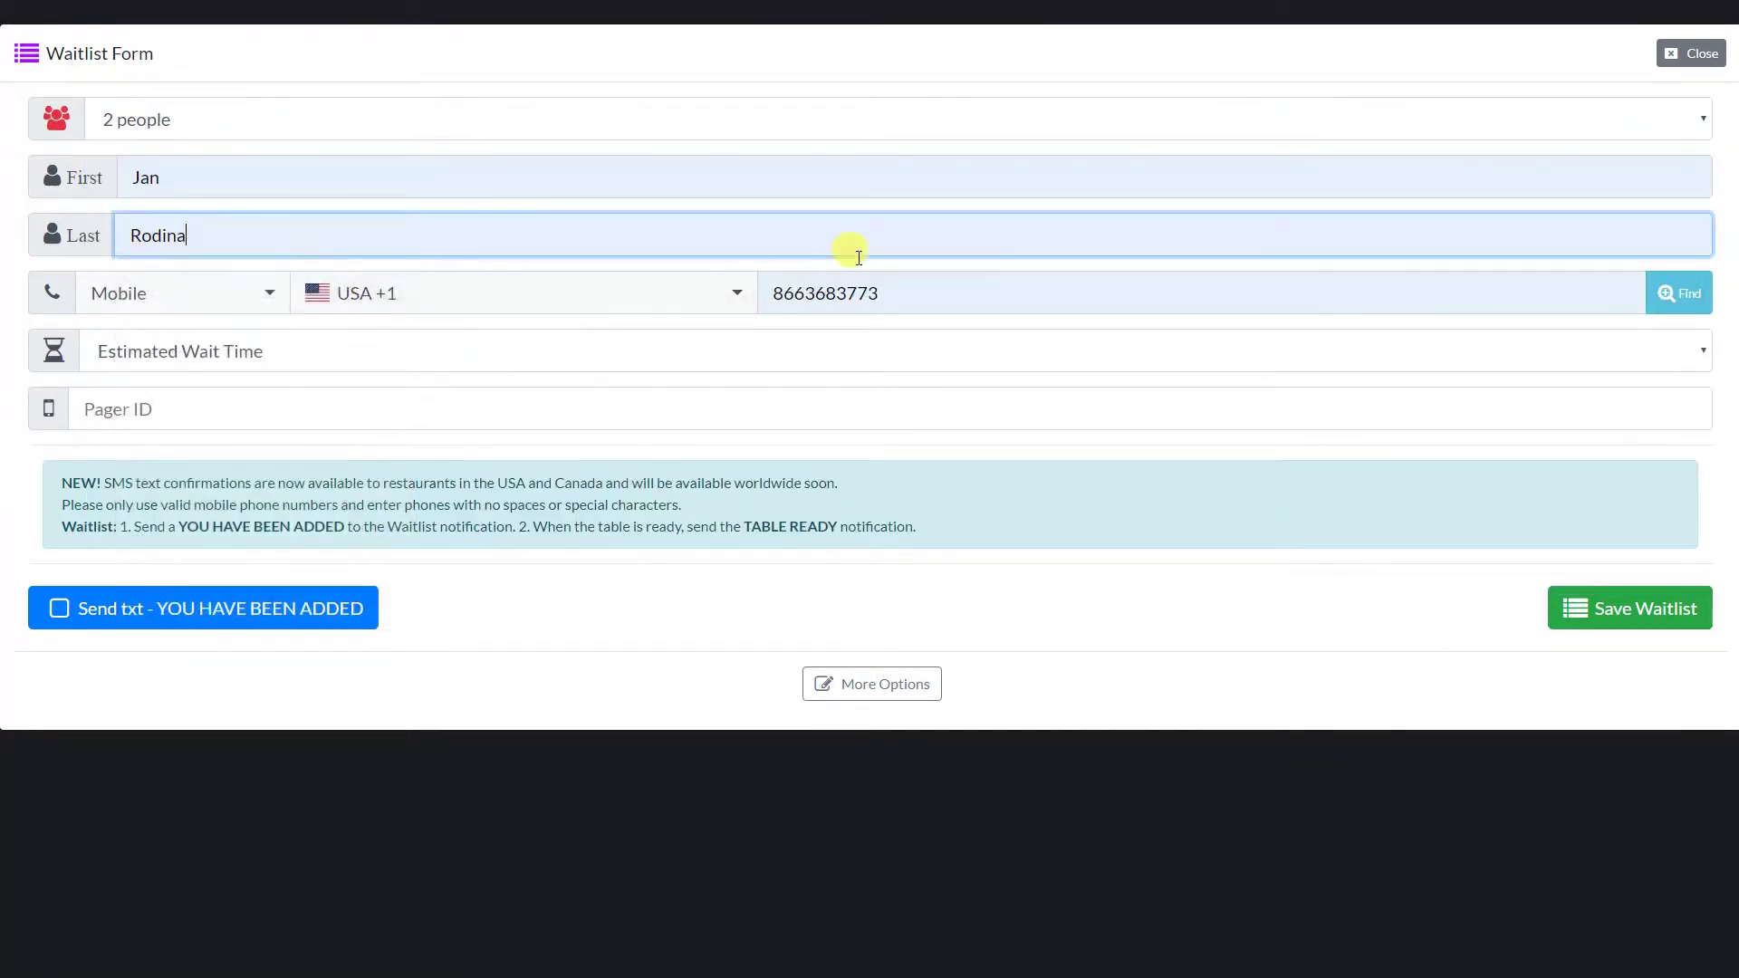
# - Set the estimated wait to 10-15 Minutes and the pager ID to 12
pyautogui.click(814, 359)
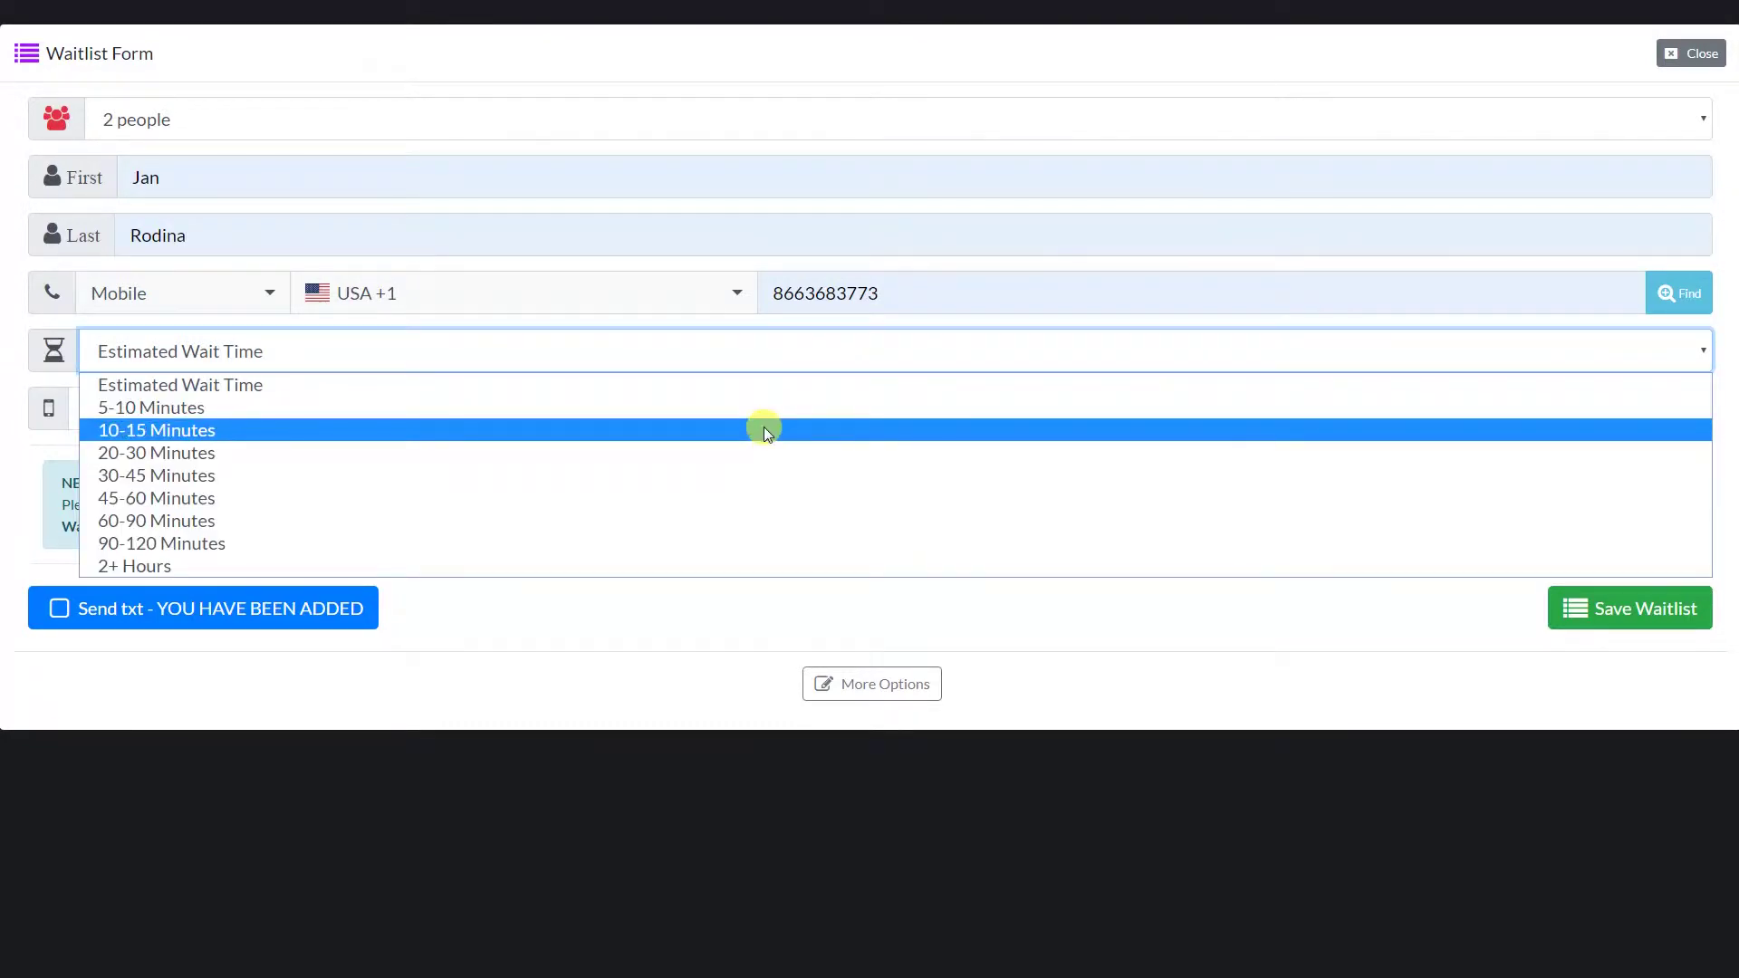
pyautogui.click(764, 427)
pyautogui.click(604, 412)
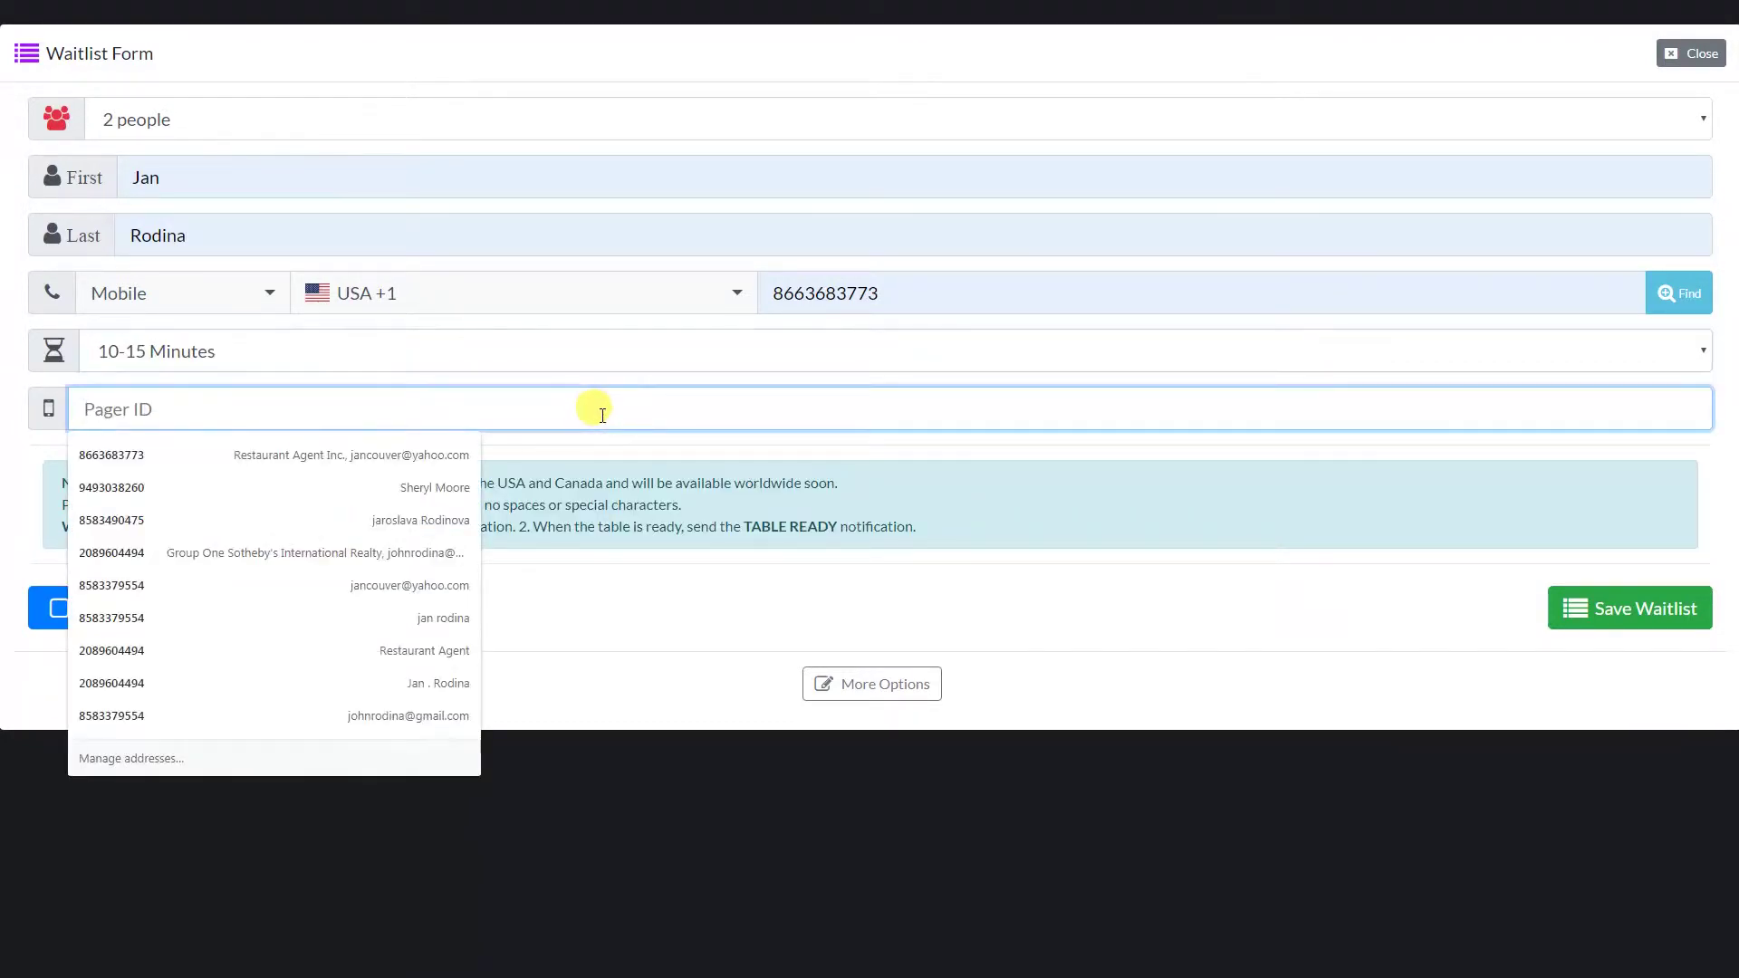
pyautogui.write('123')
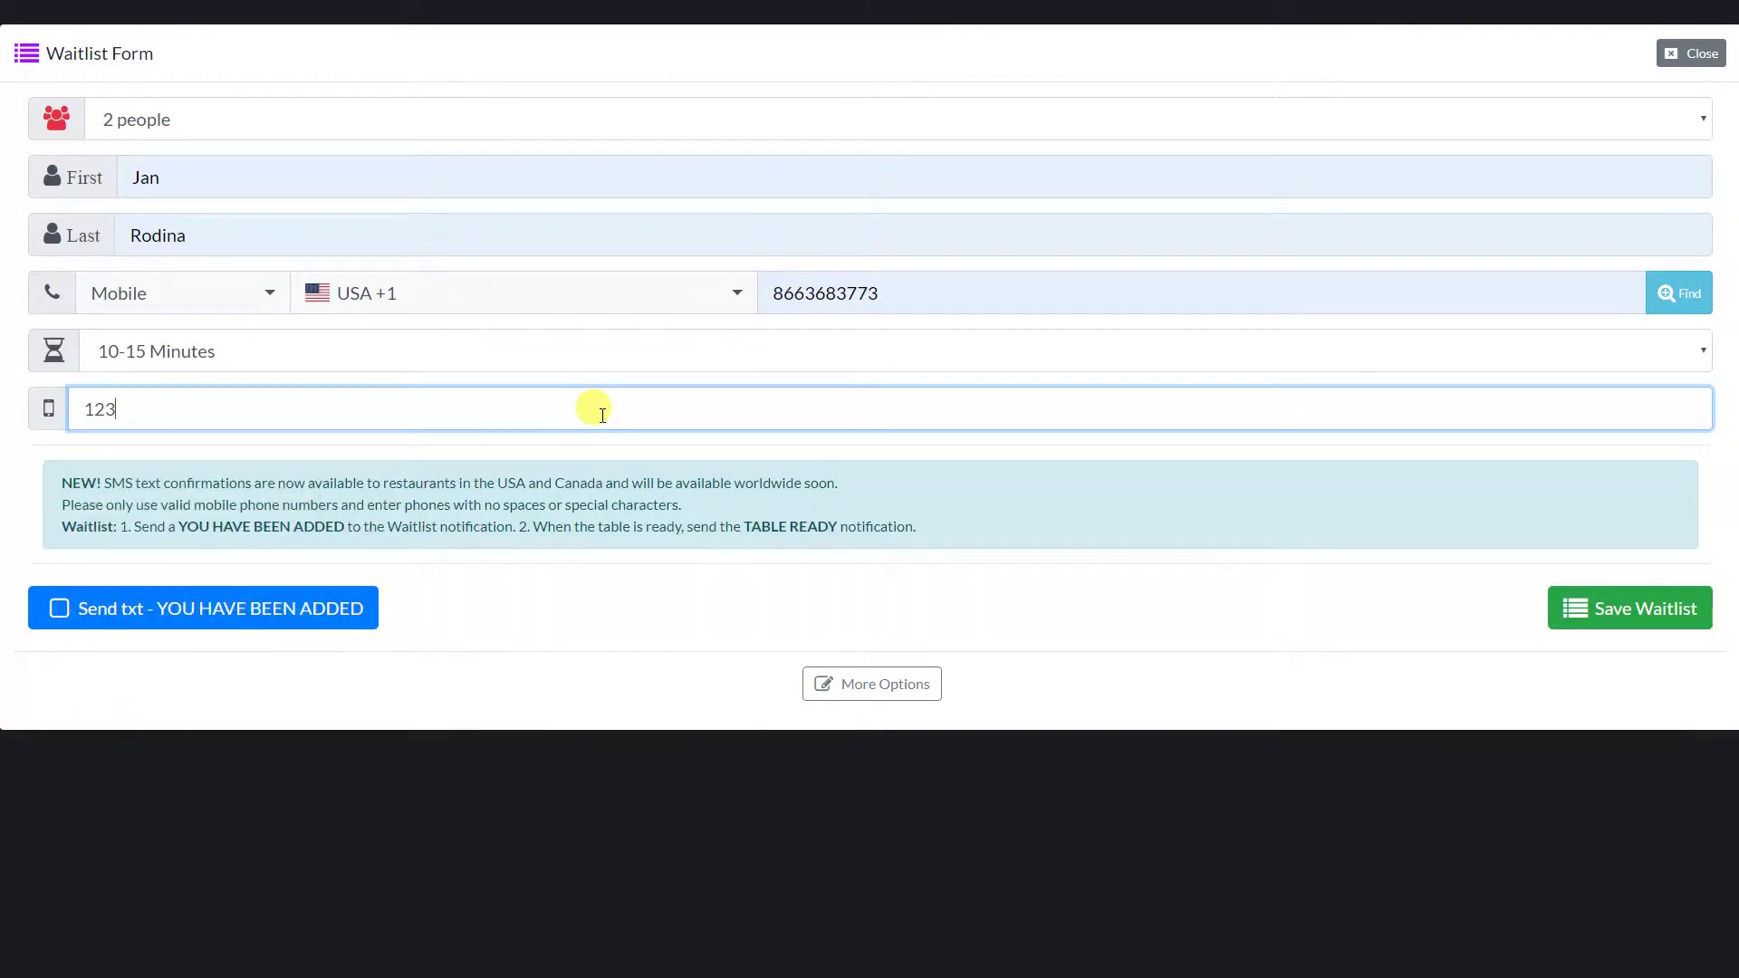
pyautogui.click(759, 617)
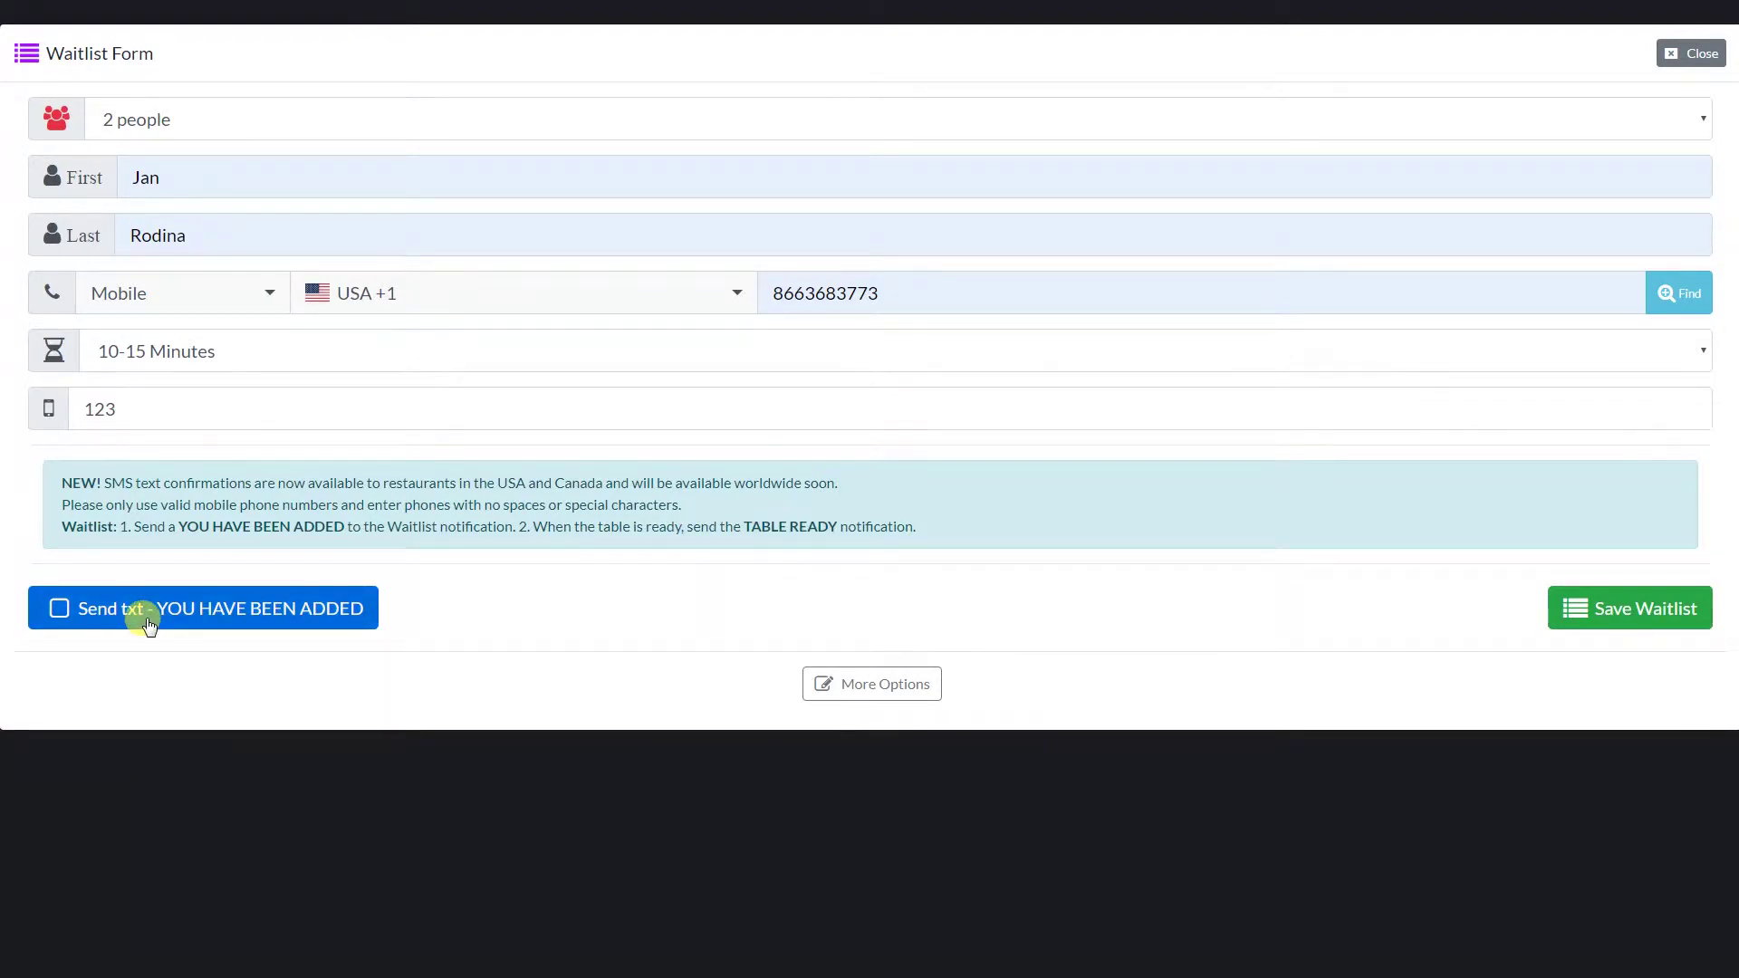
# - Turn on the YOU HAVE BEEN ADDED text, close the form, and show only waitlisted parties
pyautogui.click(60, 613)
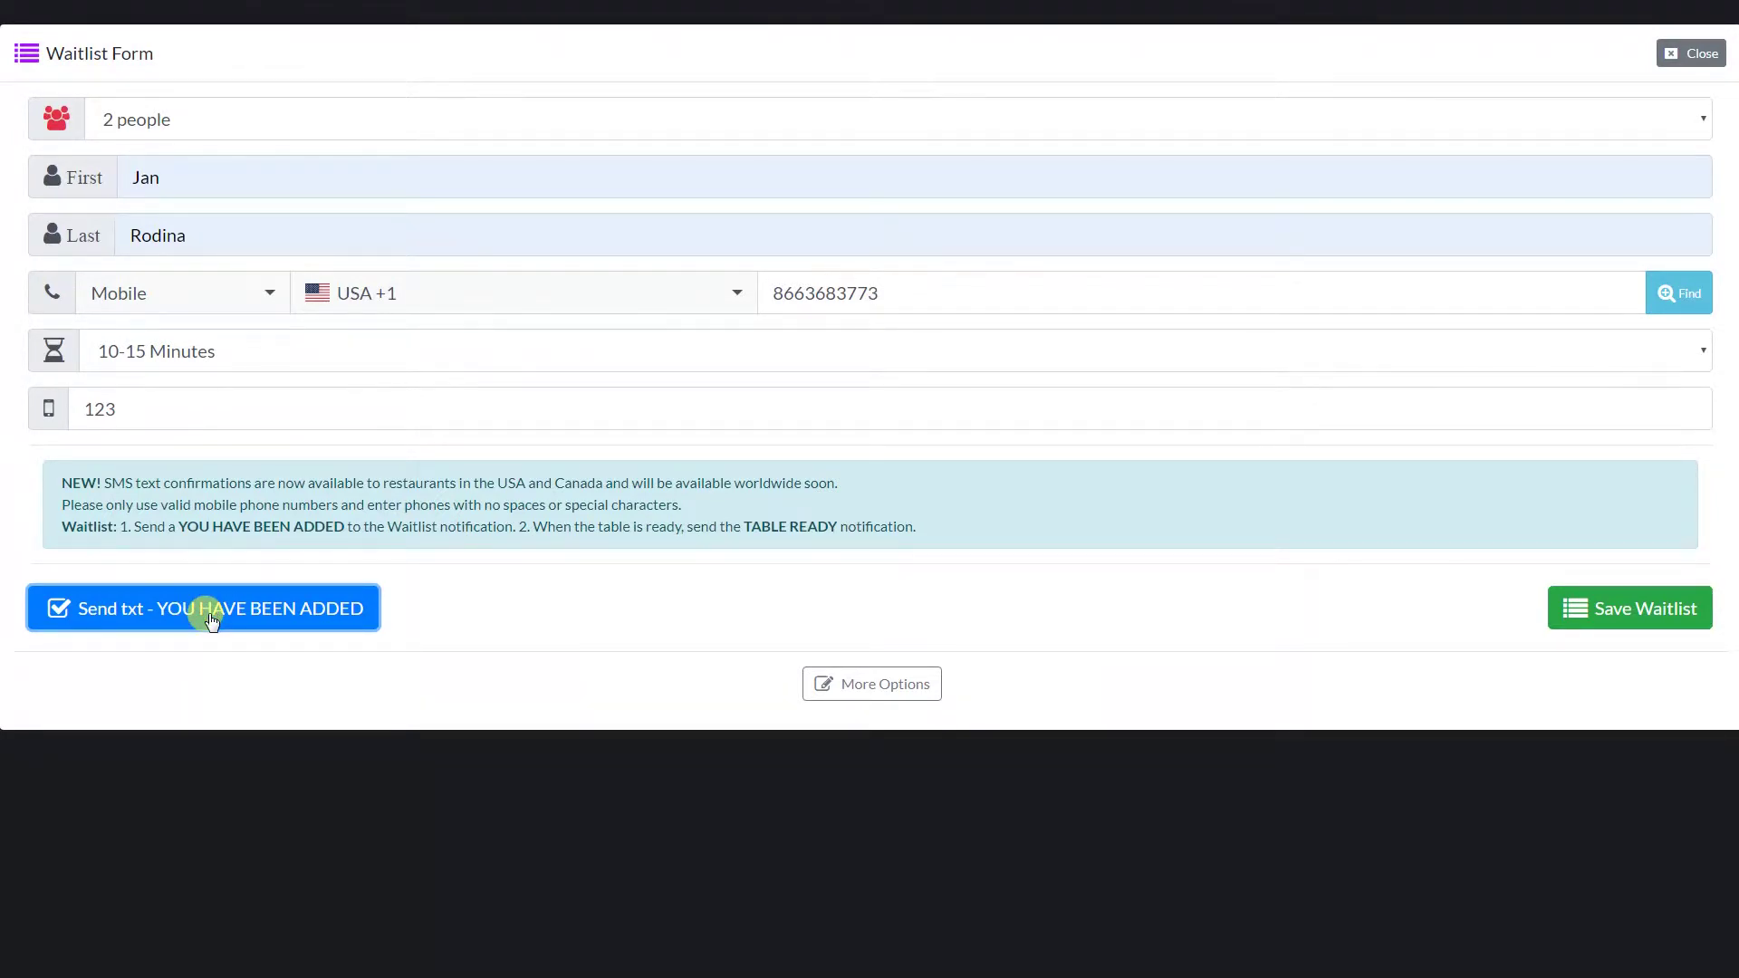
pyautogui.click(62, 605)
pyautogui.click(60, 612)
pyautogui.click(498, 619)
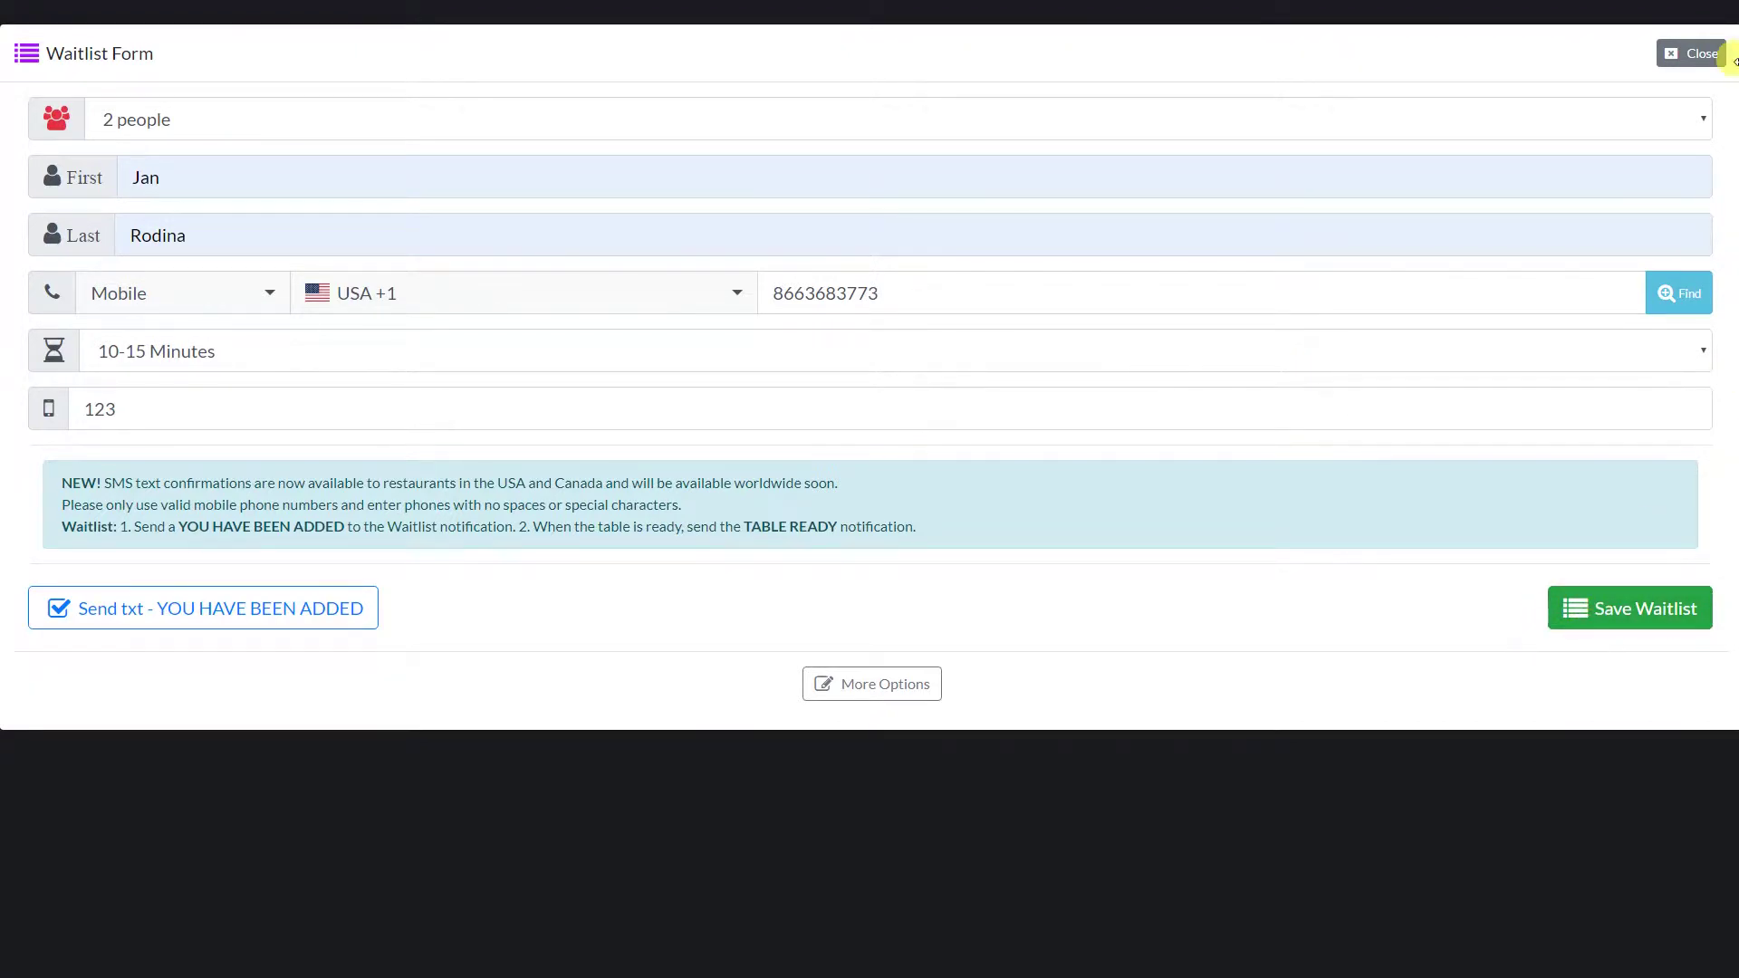
pyautogui.click(1680, 60)
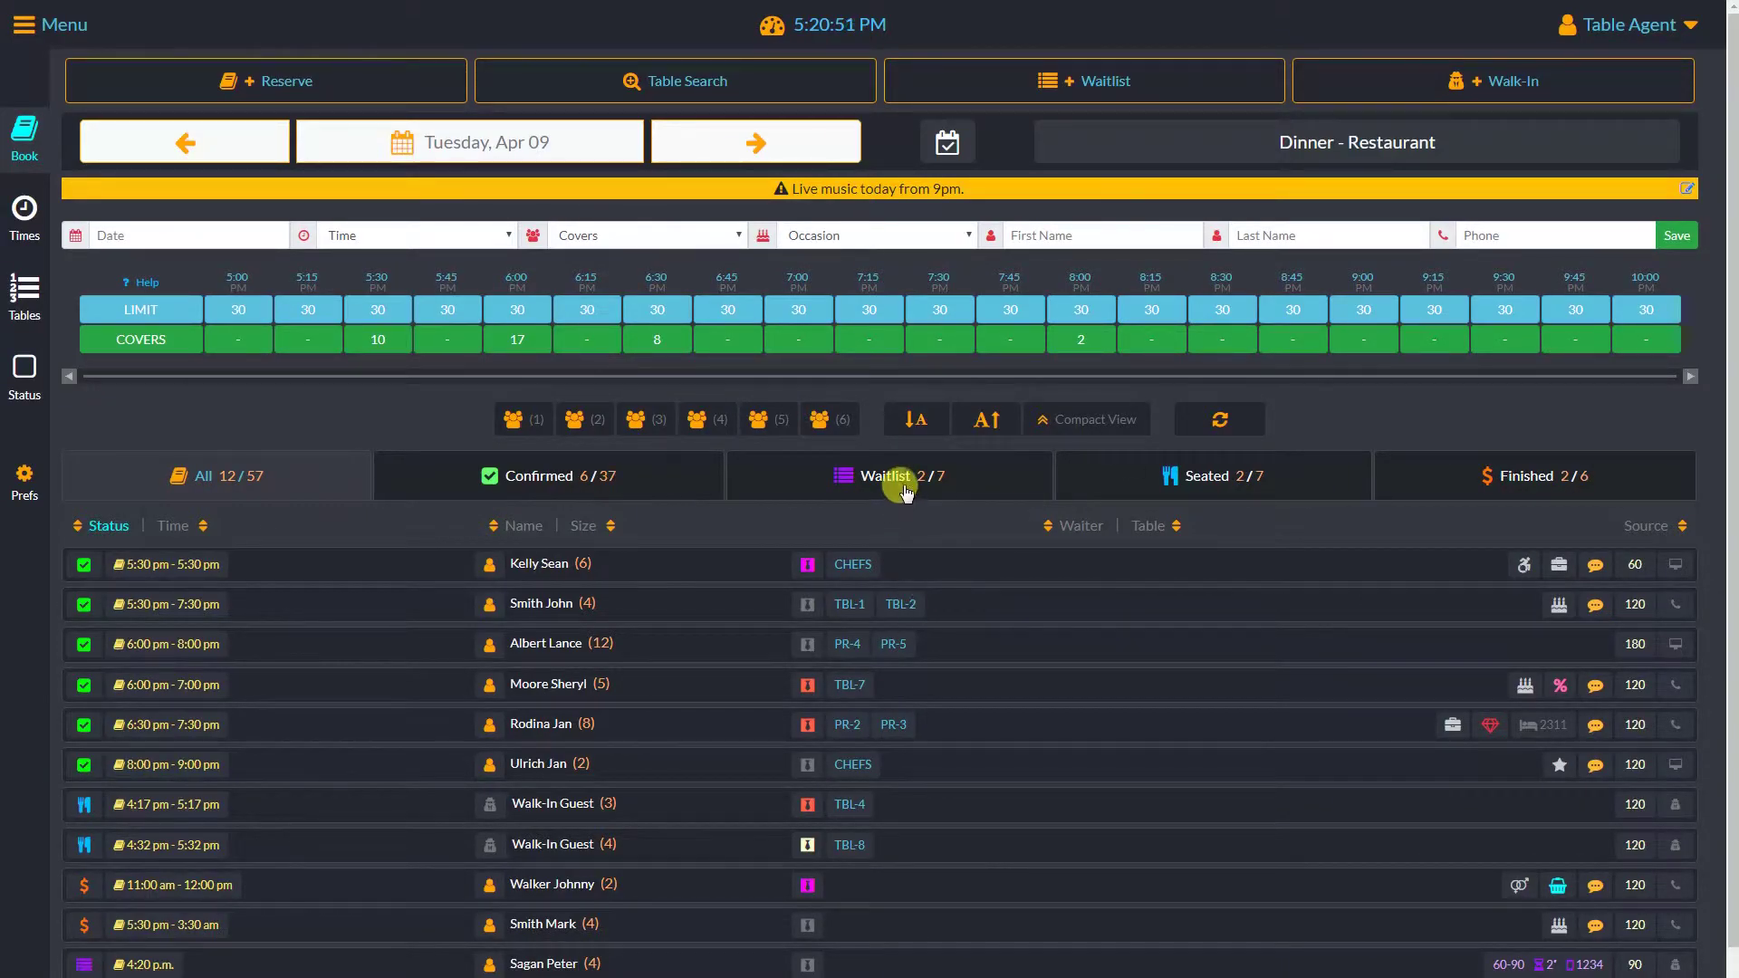
pyautogui.click(903, 485)
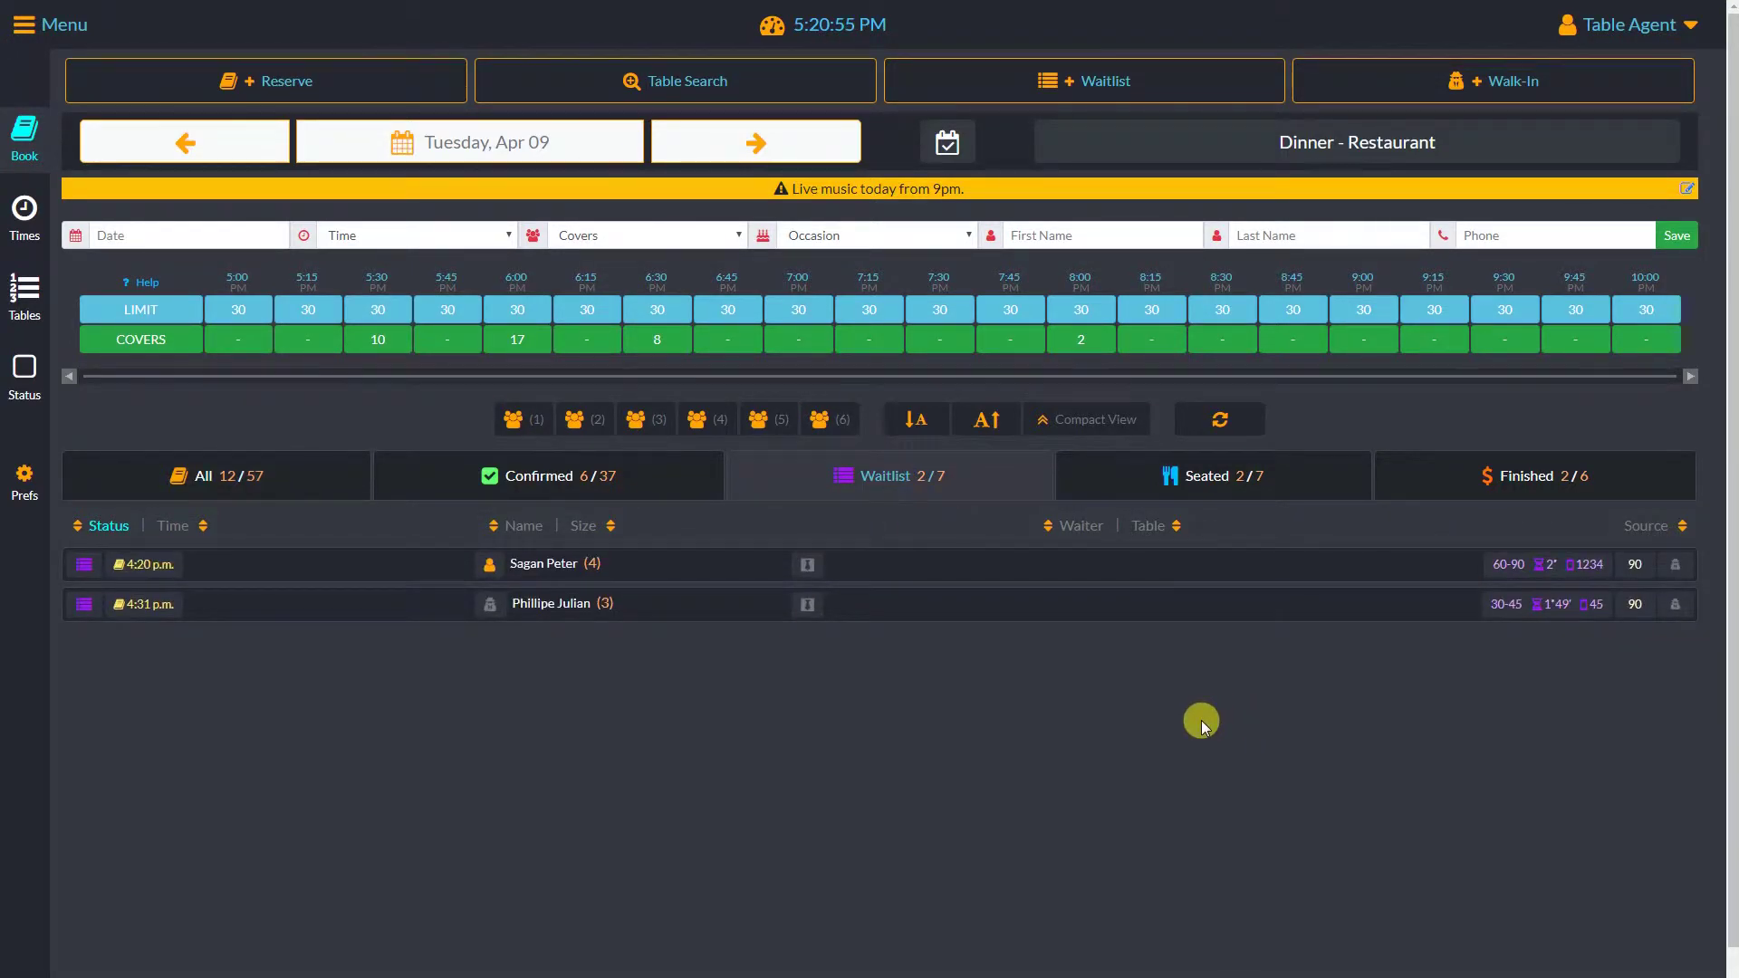
# - Seat a walk-in of 3 covers at TBL-5 for 2:00, leaving the waiter unassigned
pyautogui.click(1516, 78)
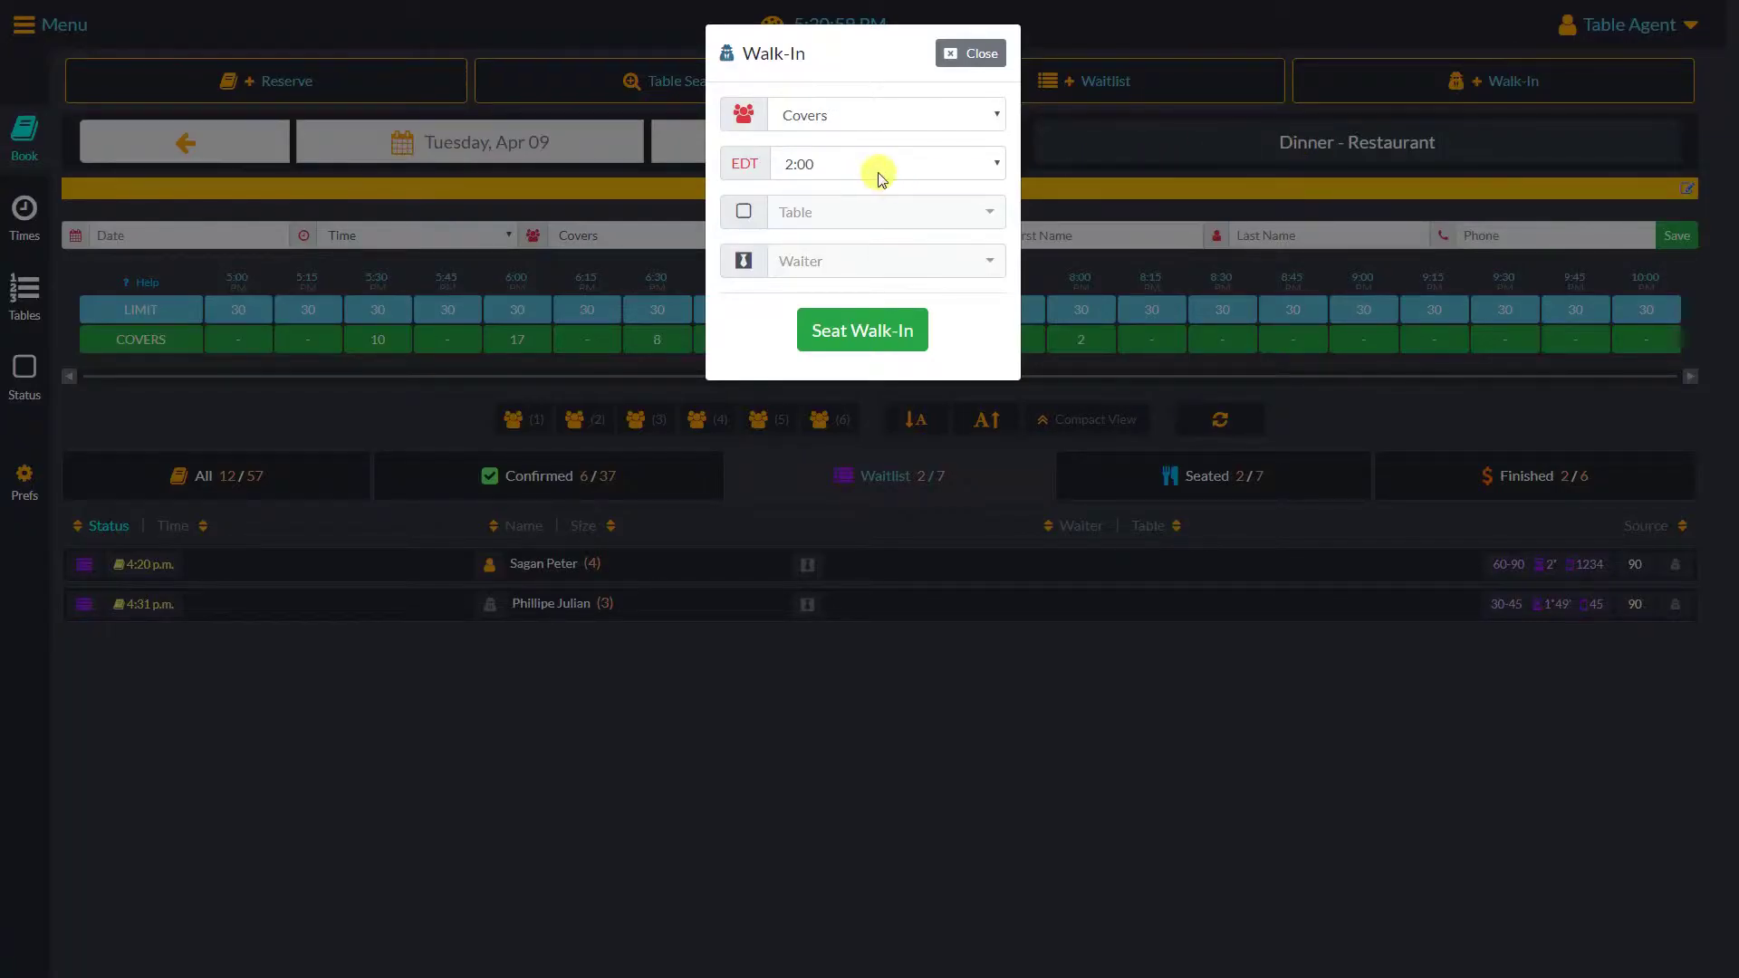
pyautogui.click(888, 122)
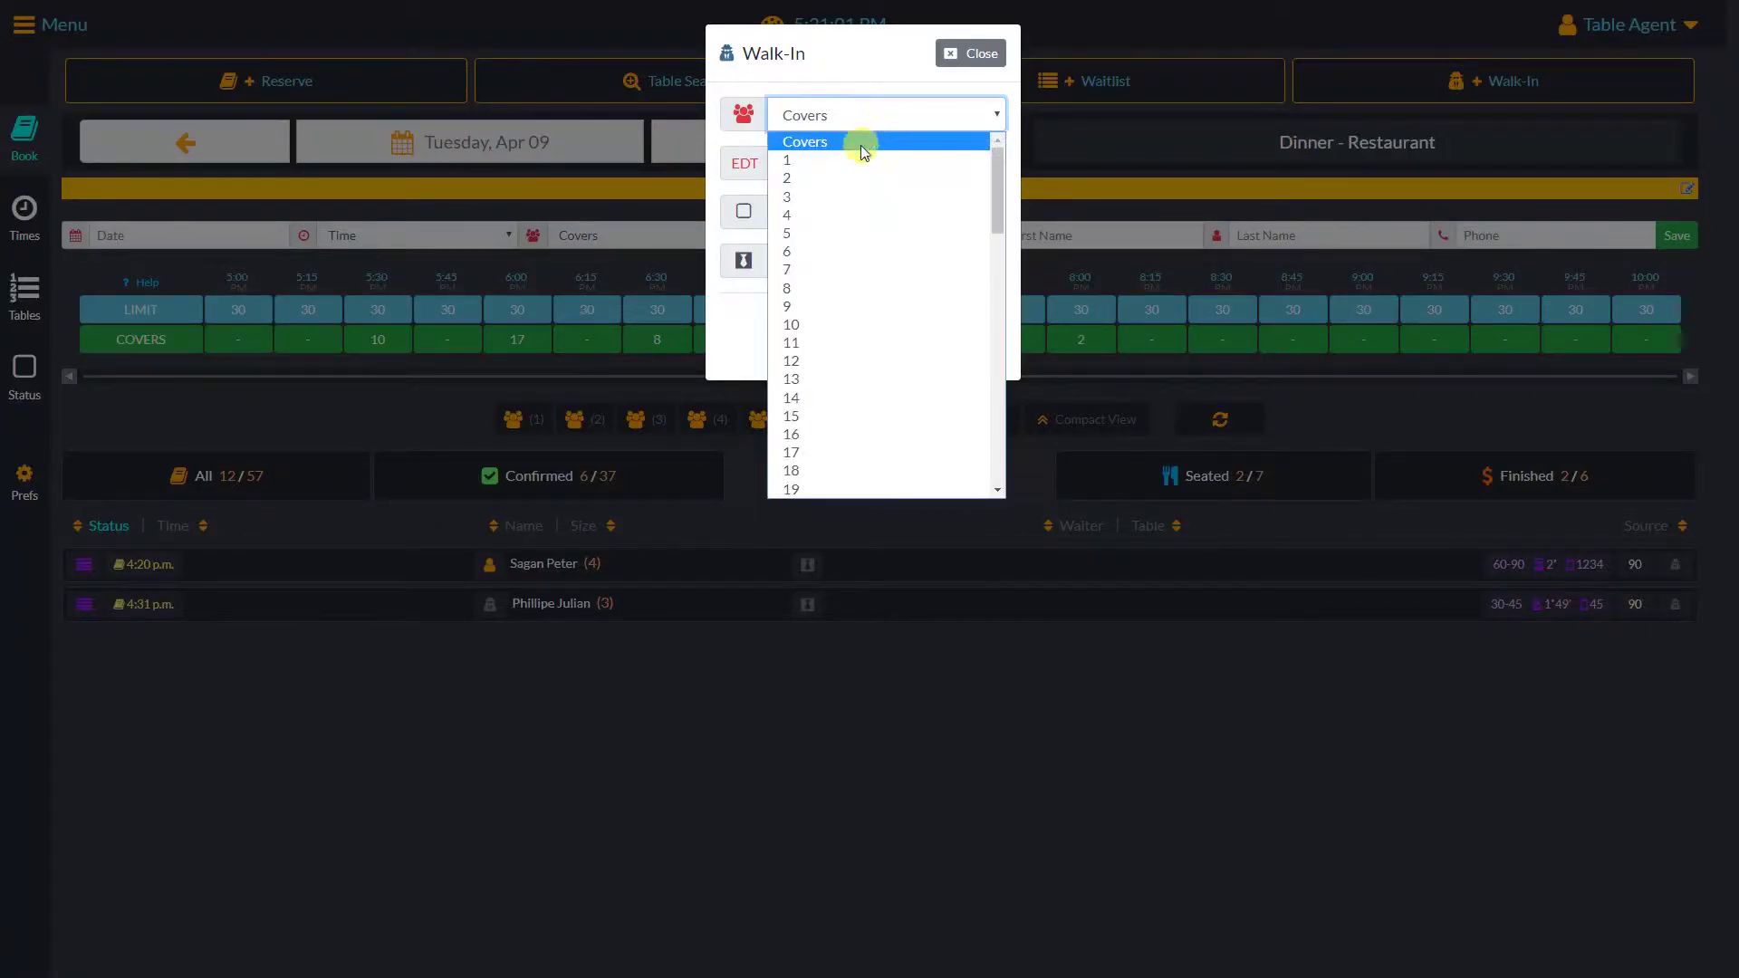
pyautogui.click(849, 197)
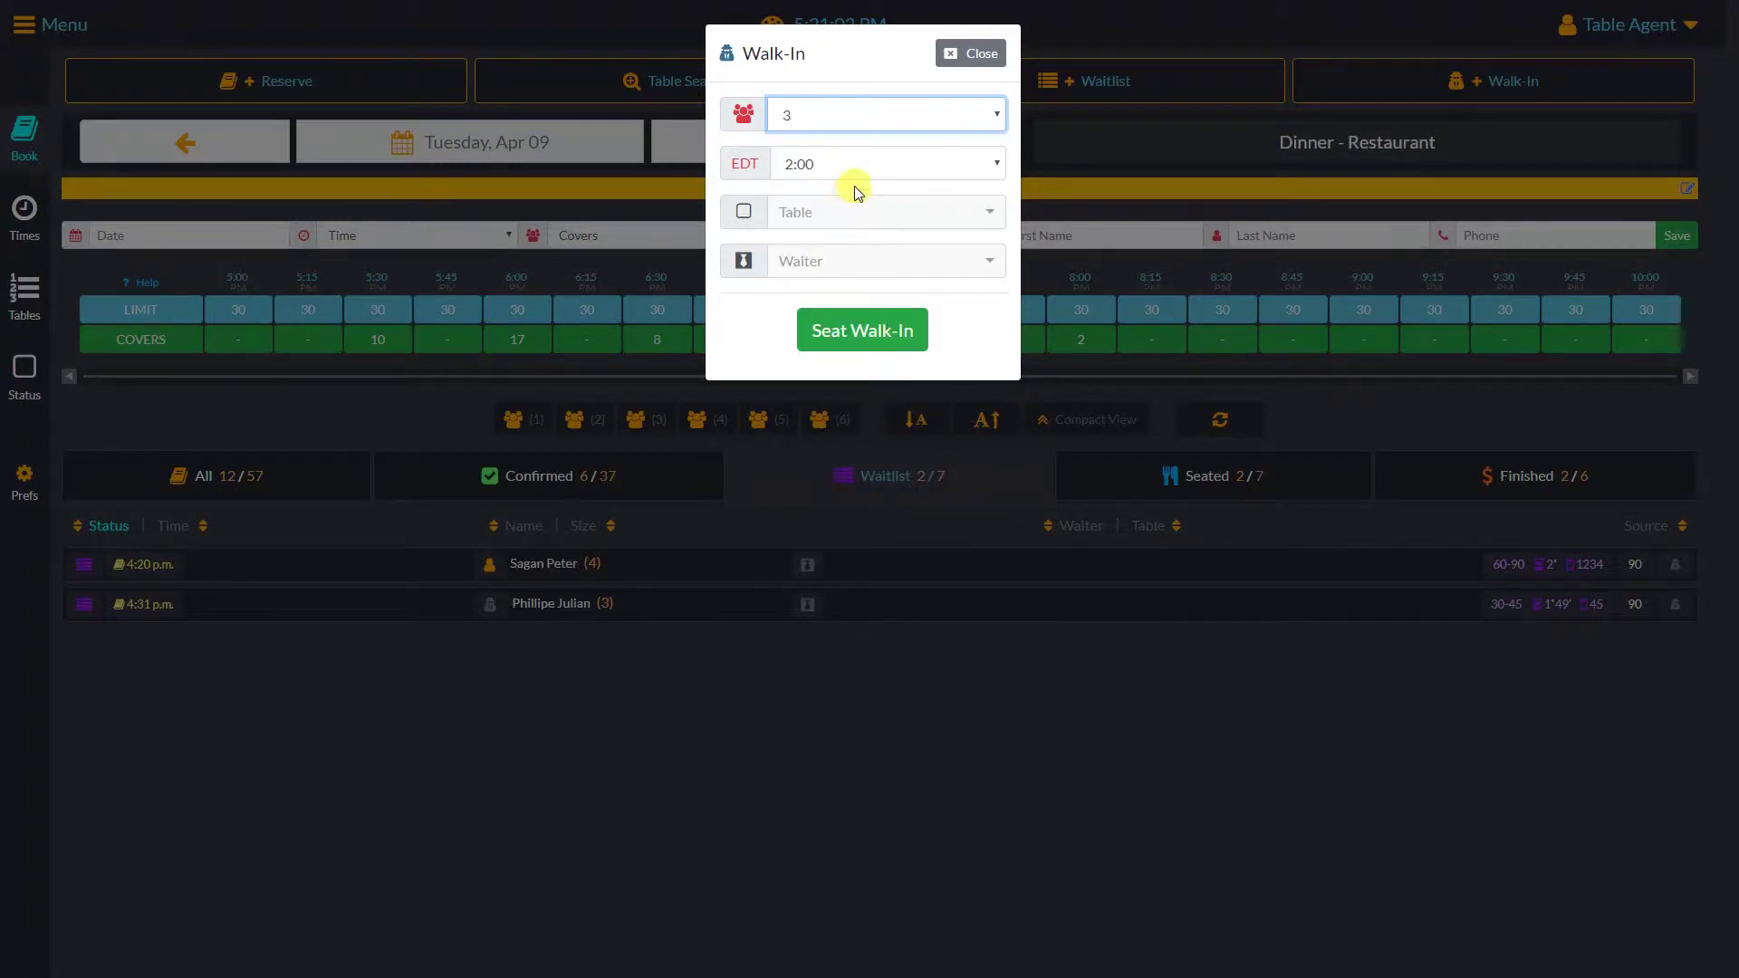
pyautogui.click(881, 166)
pyautogui.click(881, 165)
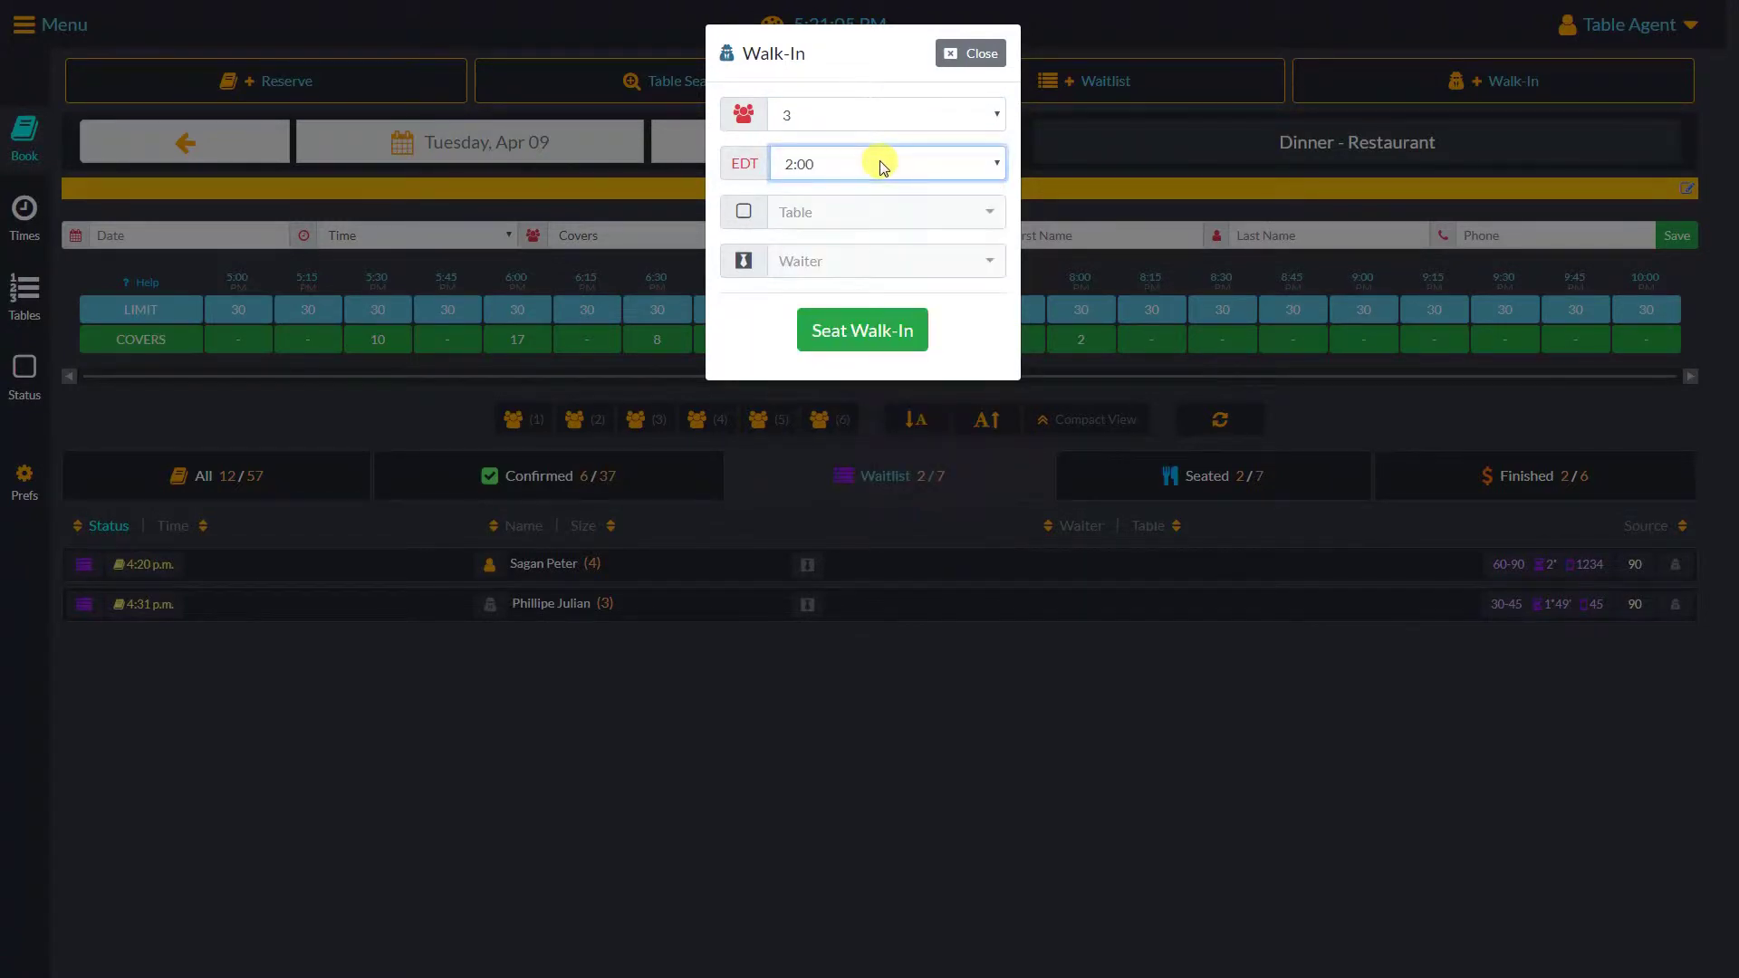
pyautogui.click(875, 218)
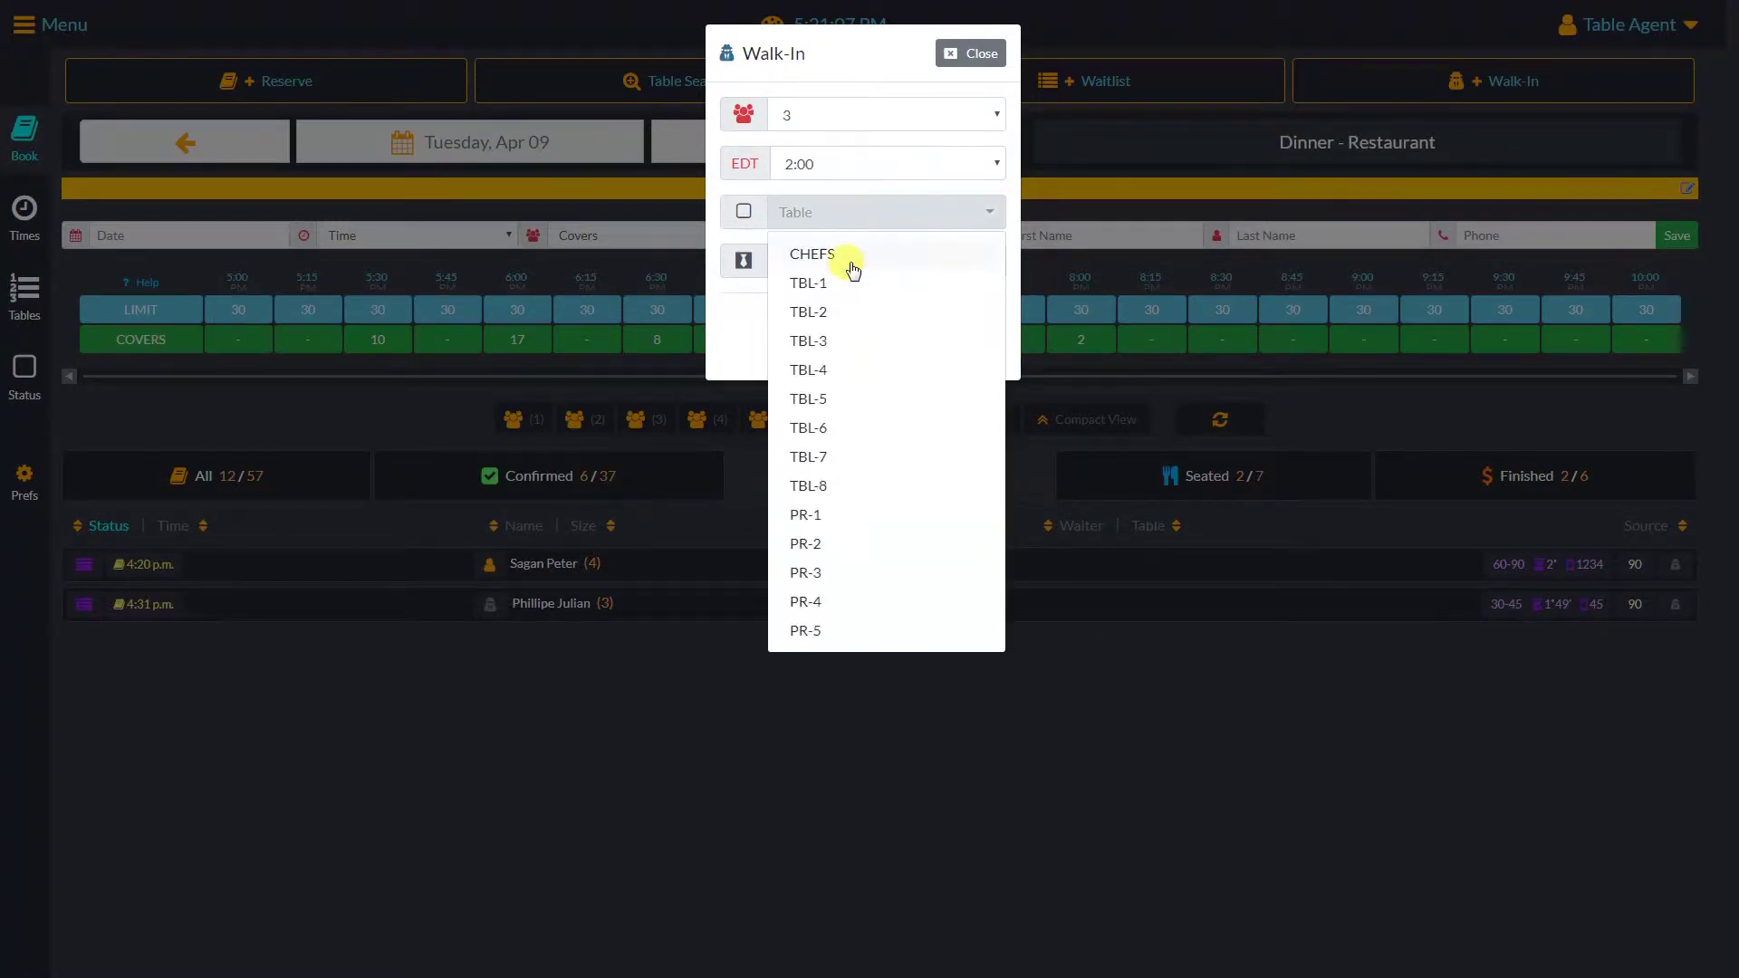
pyautogui.click(854, 401)
pyautogui.click(885, 219)
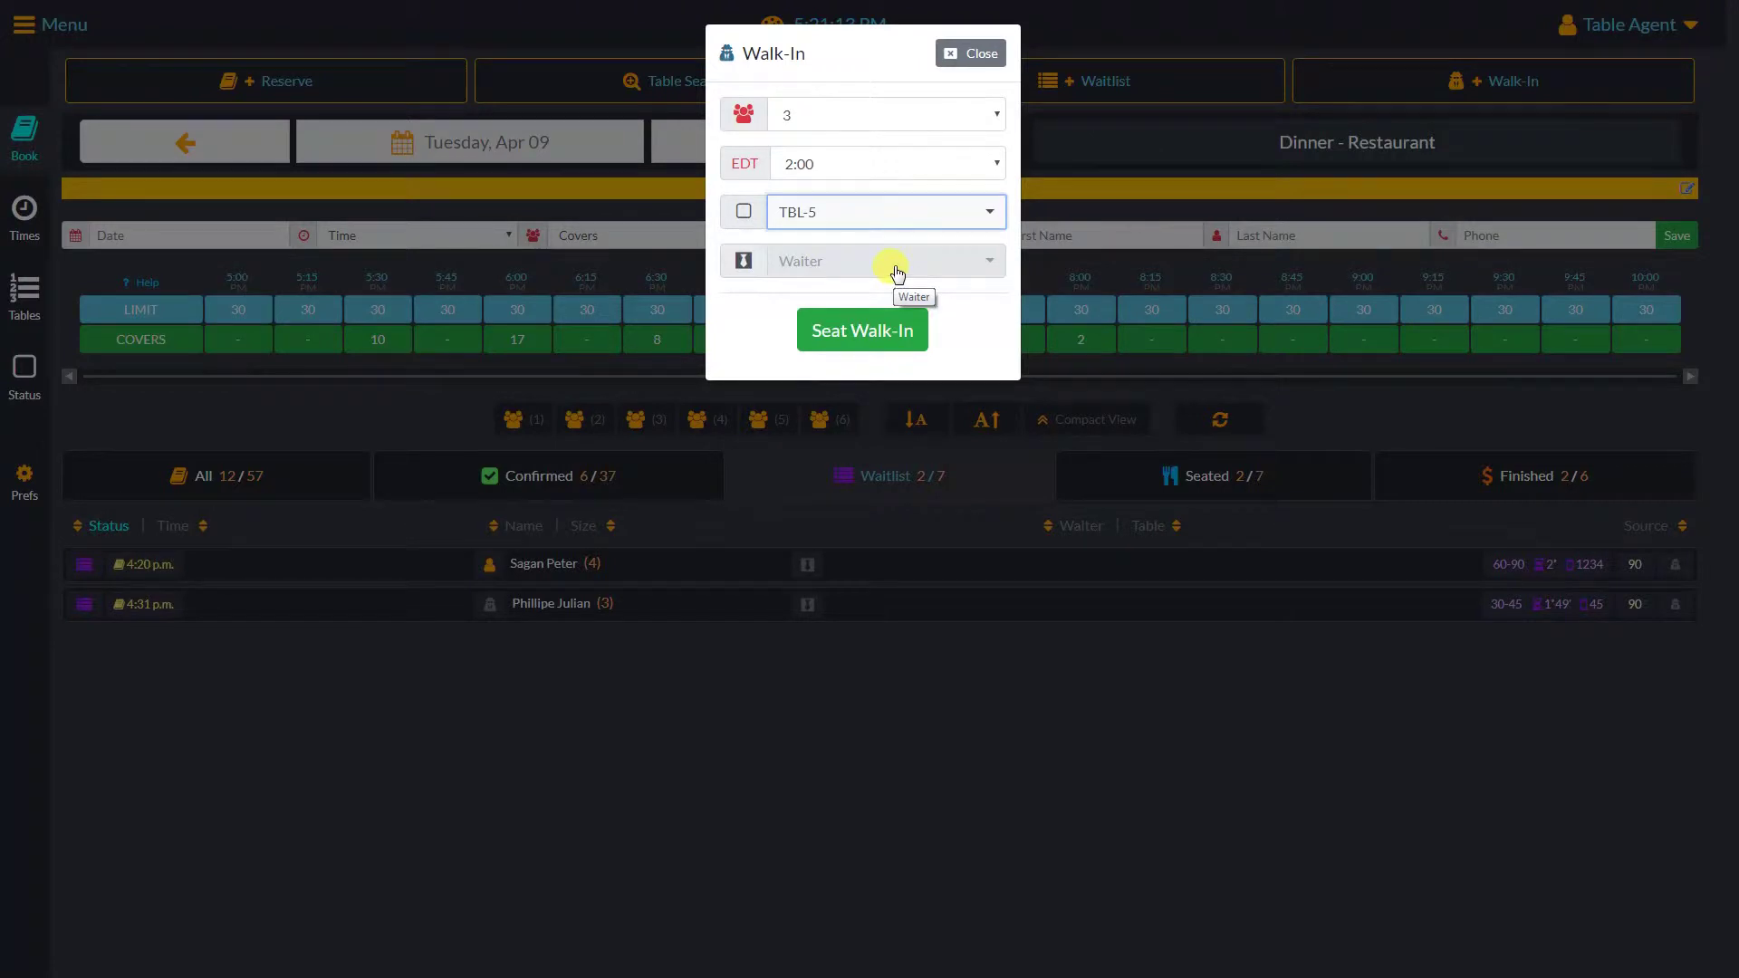
pyautogui.click(887, 262)
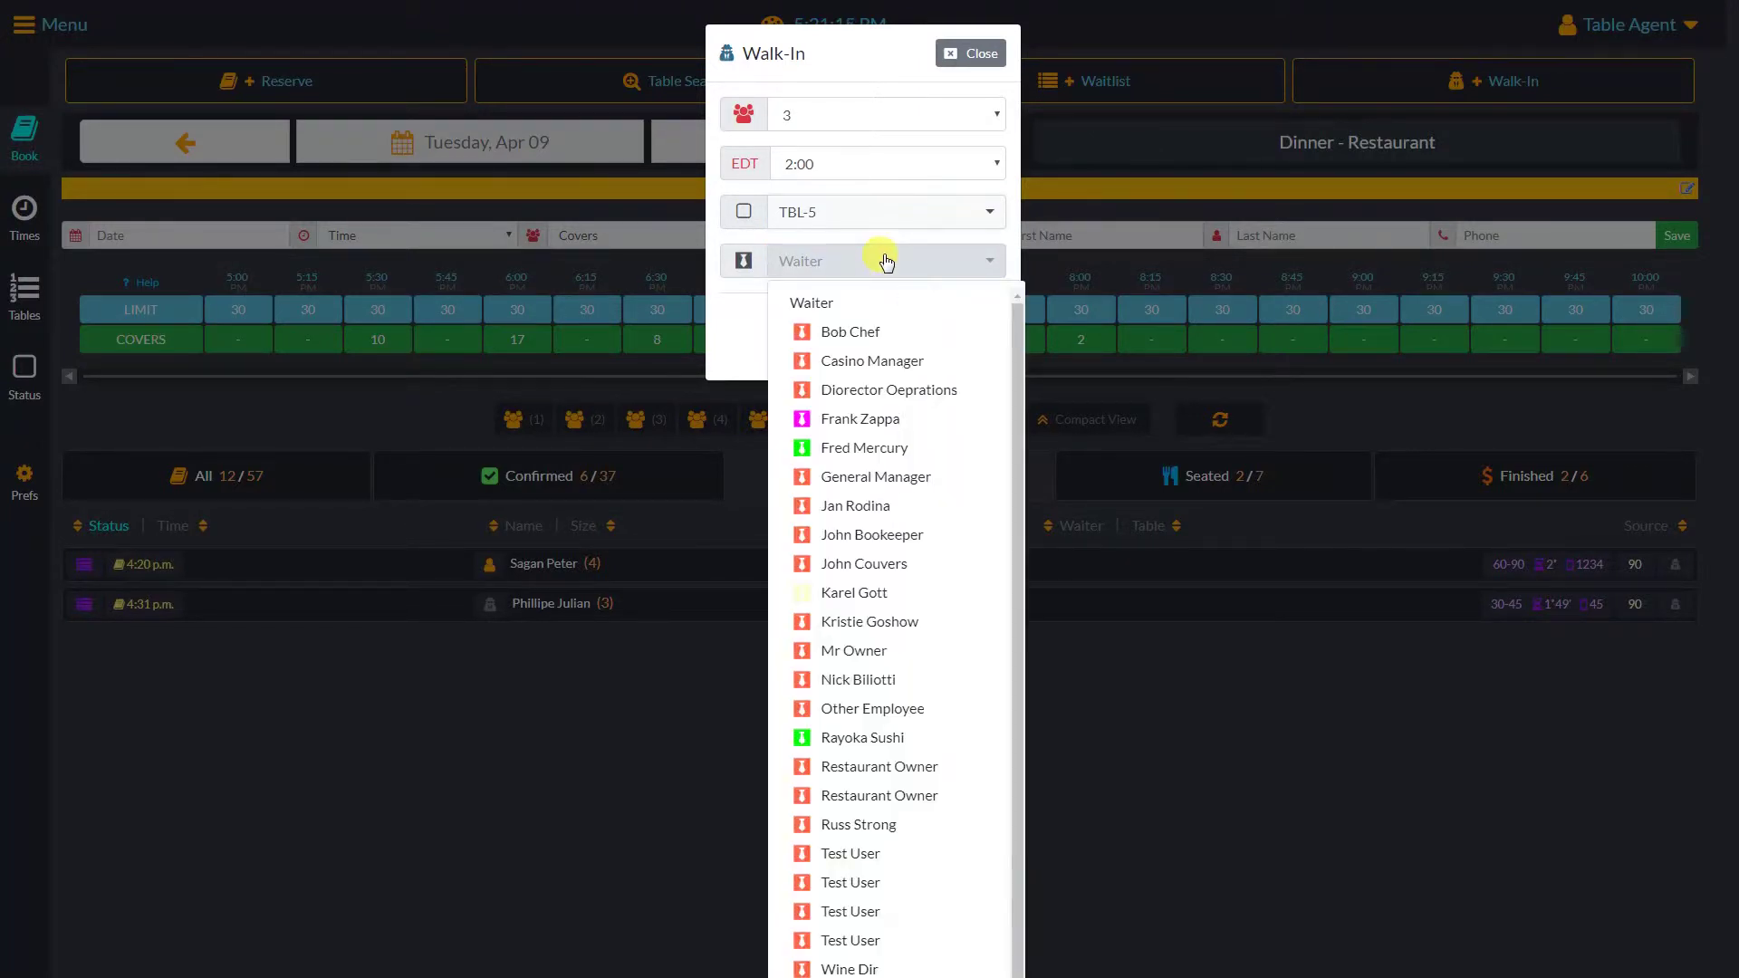
pyautogui.click(887, 263)
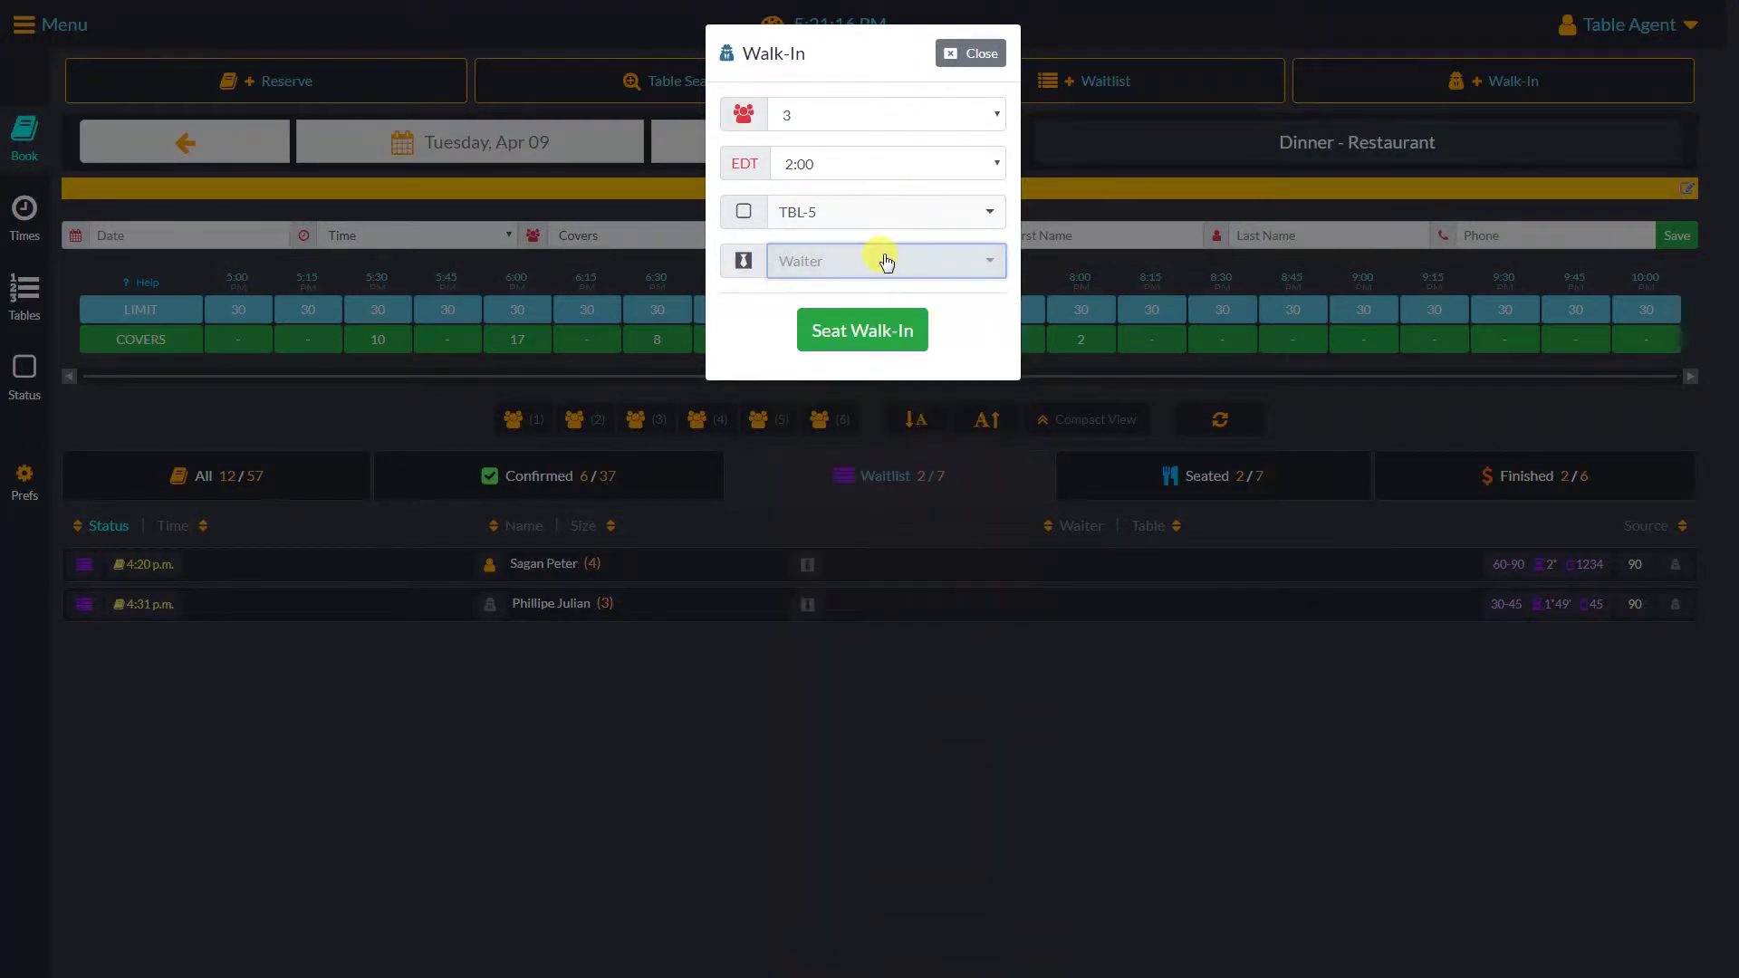
pyautogui.click(863, 331)
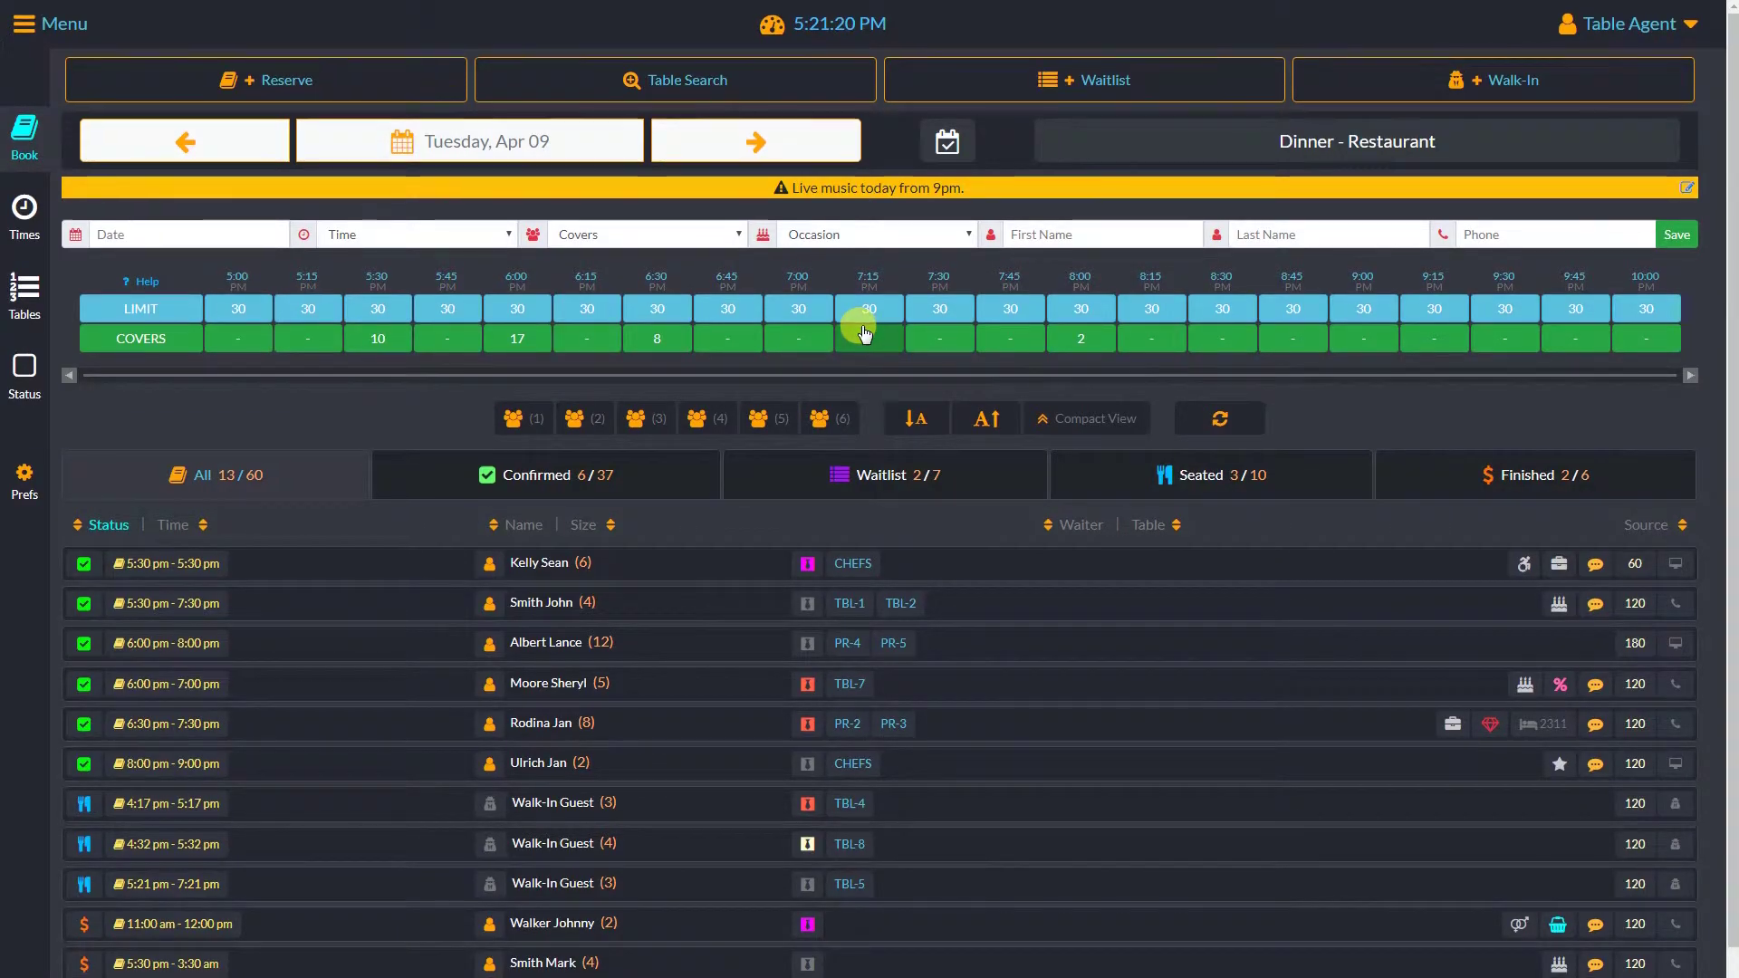
pyautogui.scroll(-1, 865, 334)
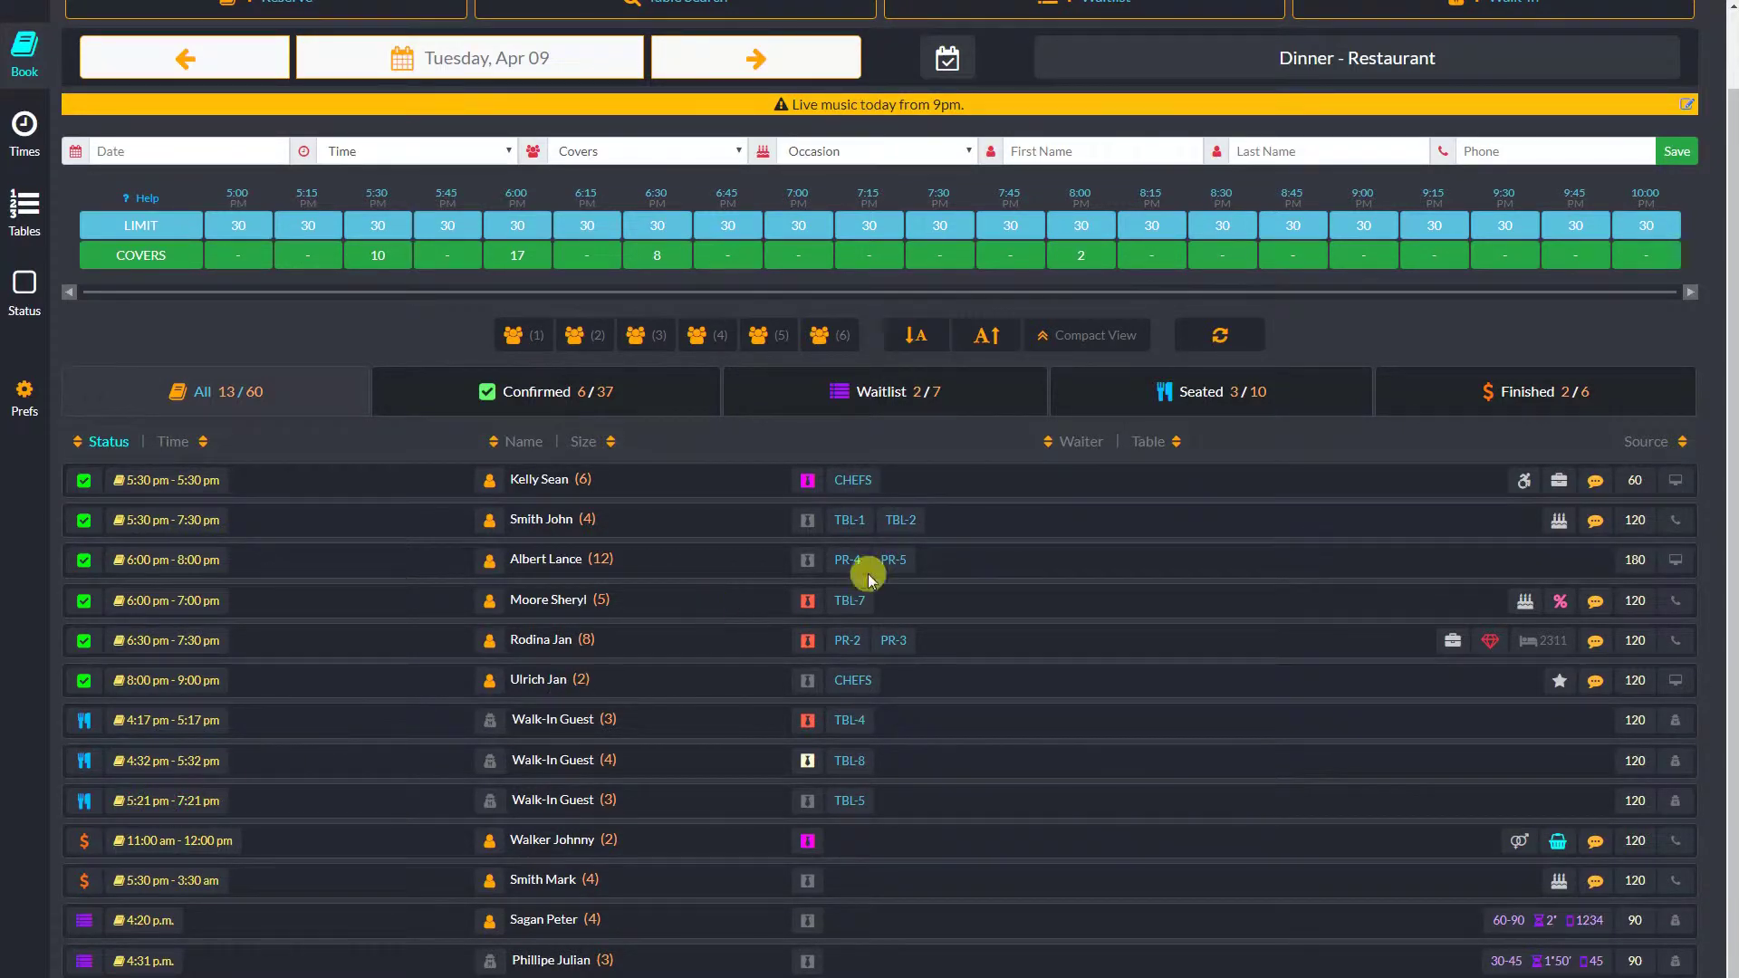
pyautogui.click(1239, 399)
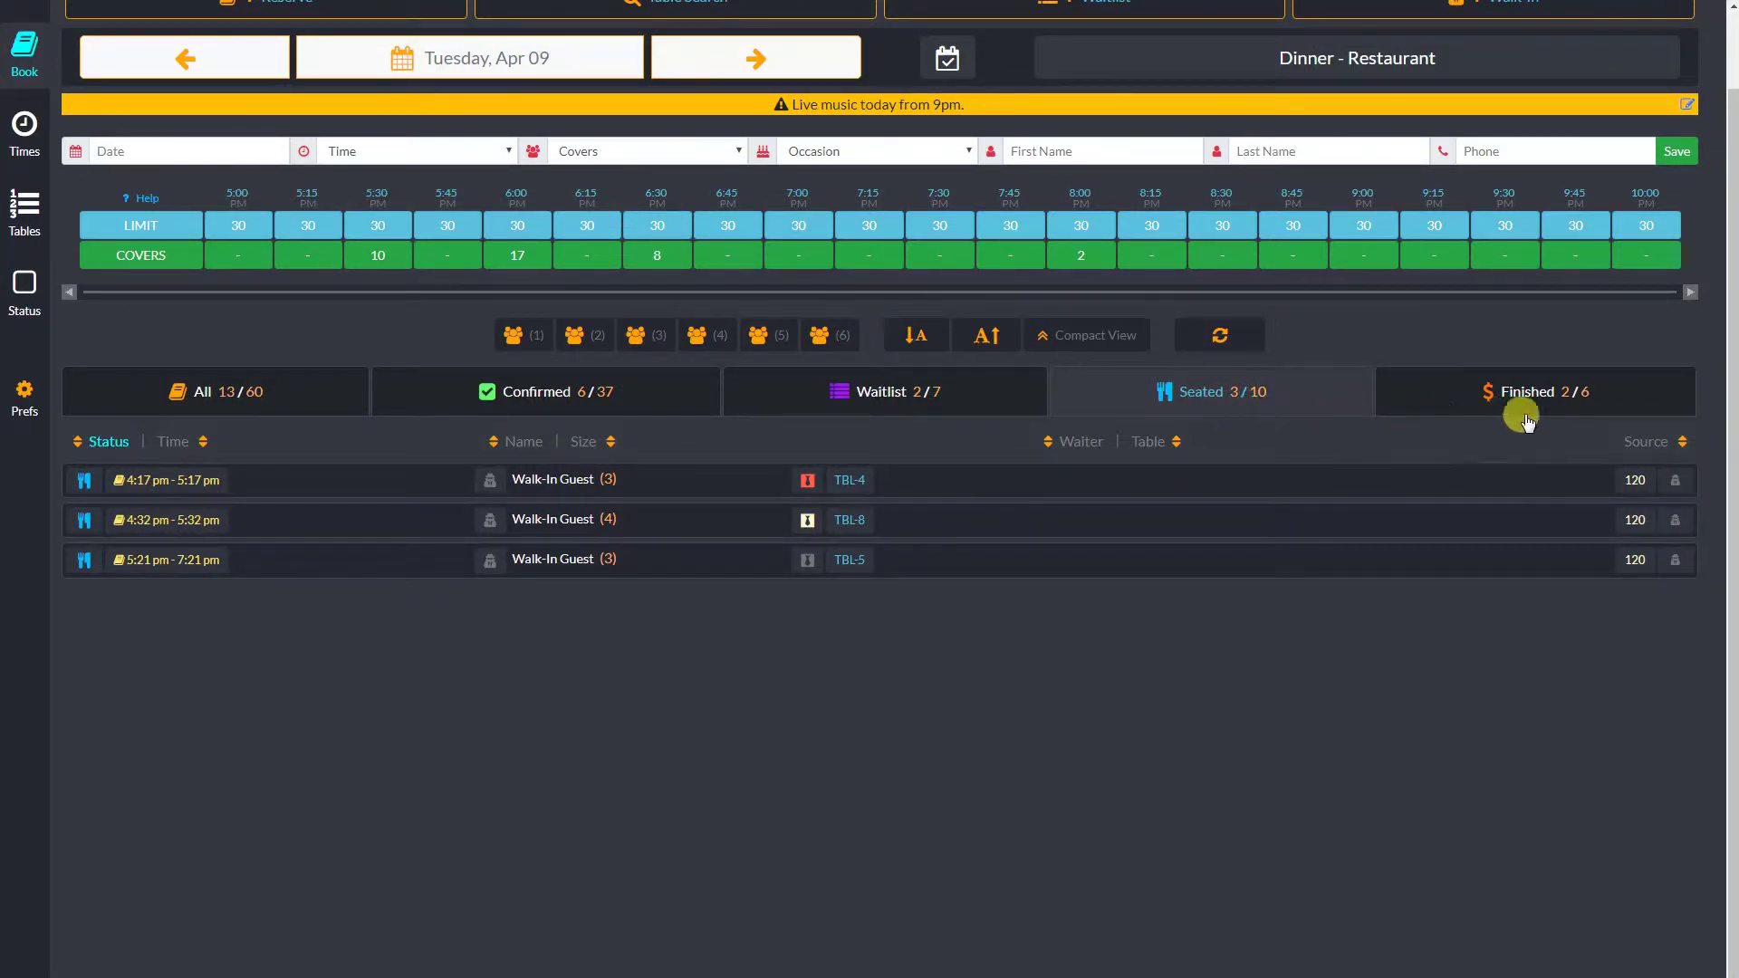
pyautogui.click(228, 391)
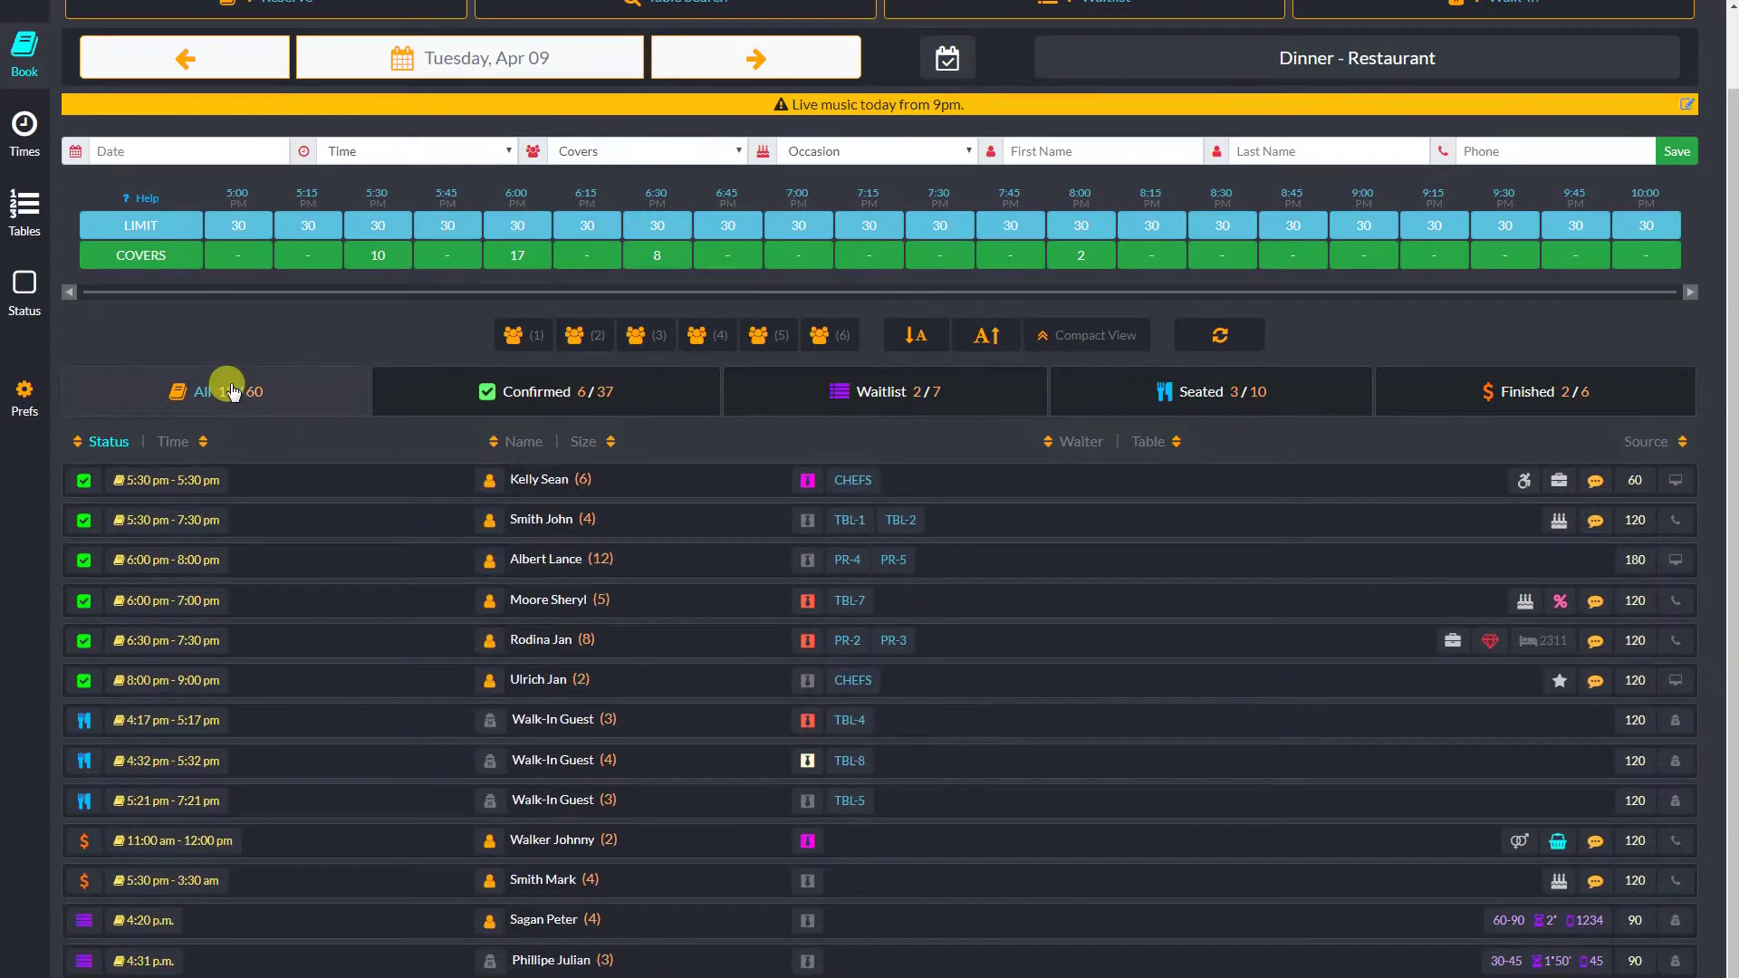
# - Sort the reservation list by guest name, then party size, and finally by booking source
pyautogui.click(523, 443)
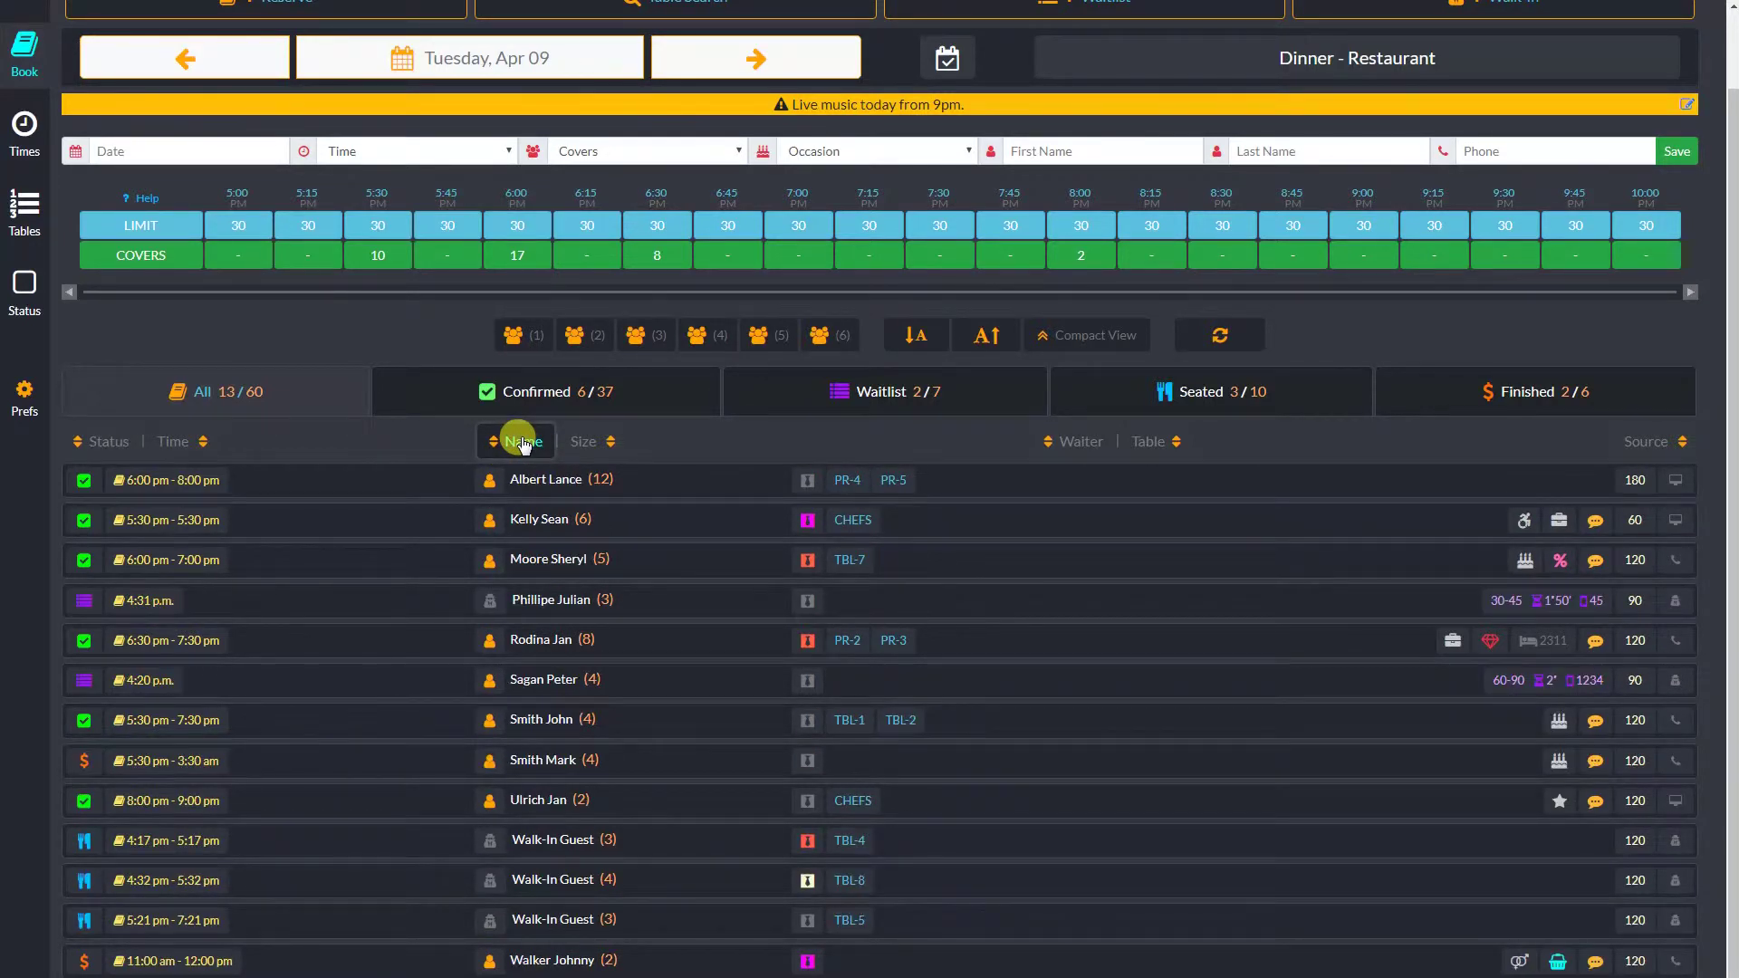
pyautogui.click(588, 444)
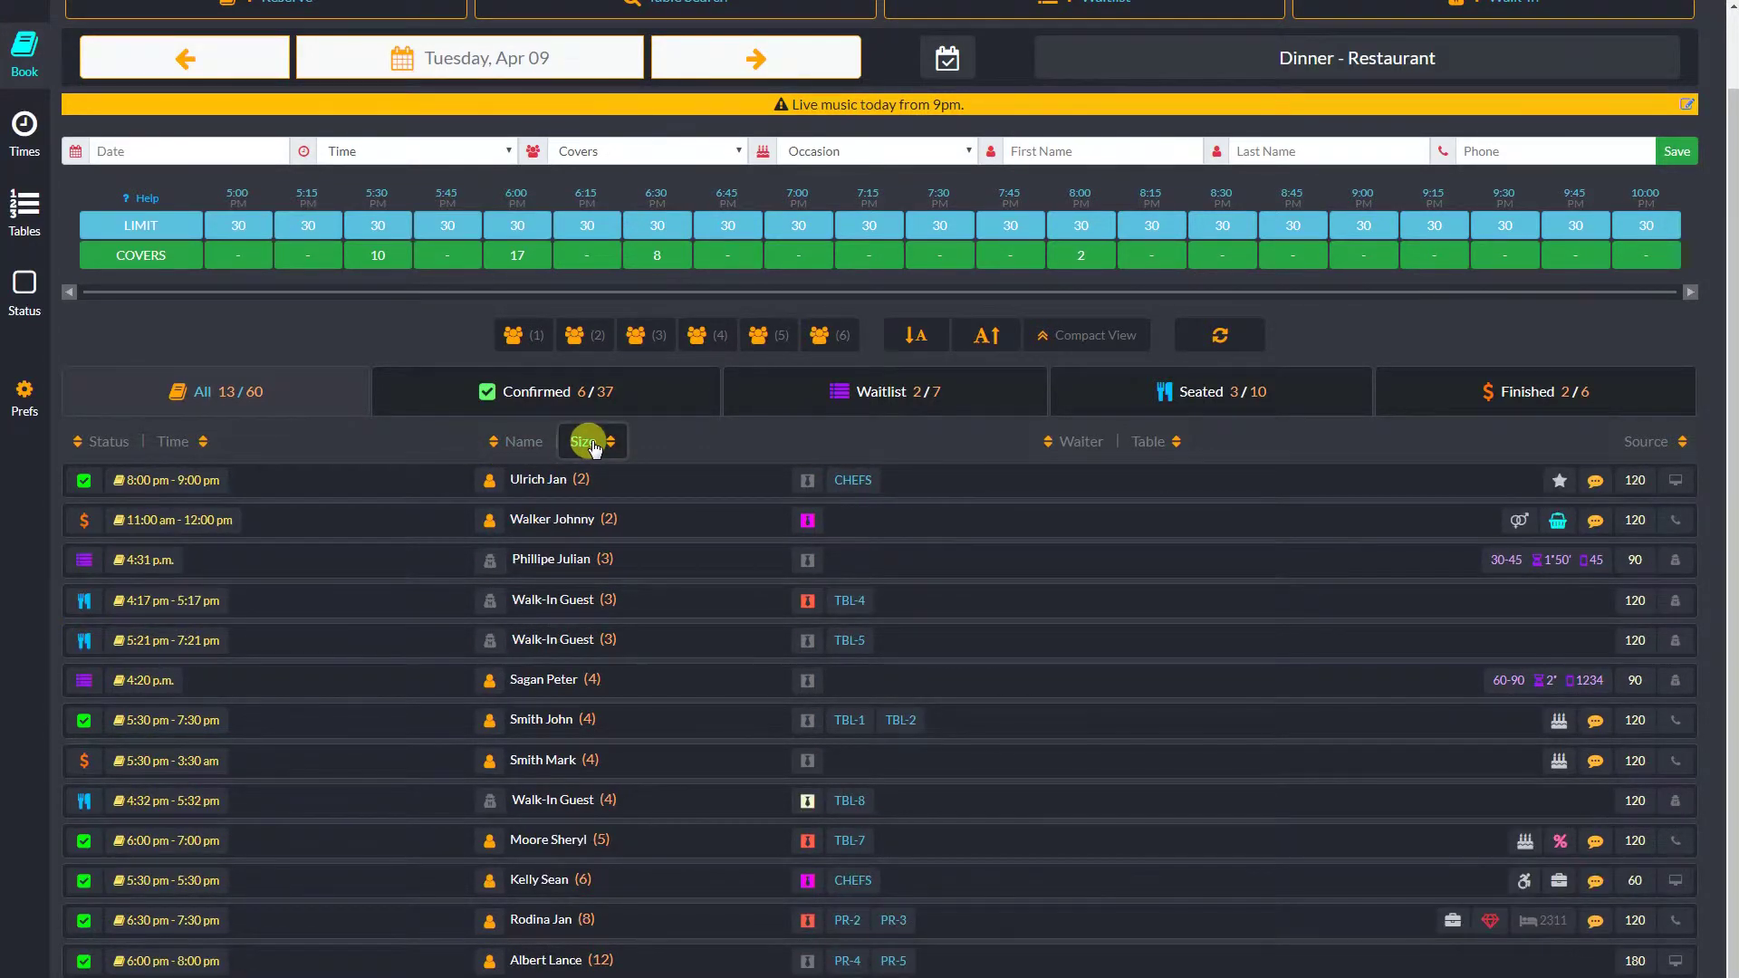
pyautogui.click(1683, 443)
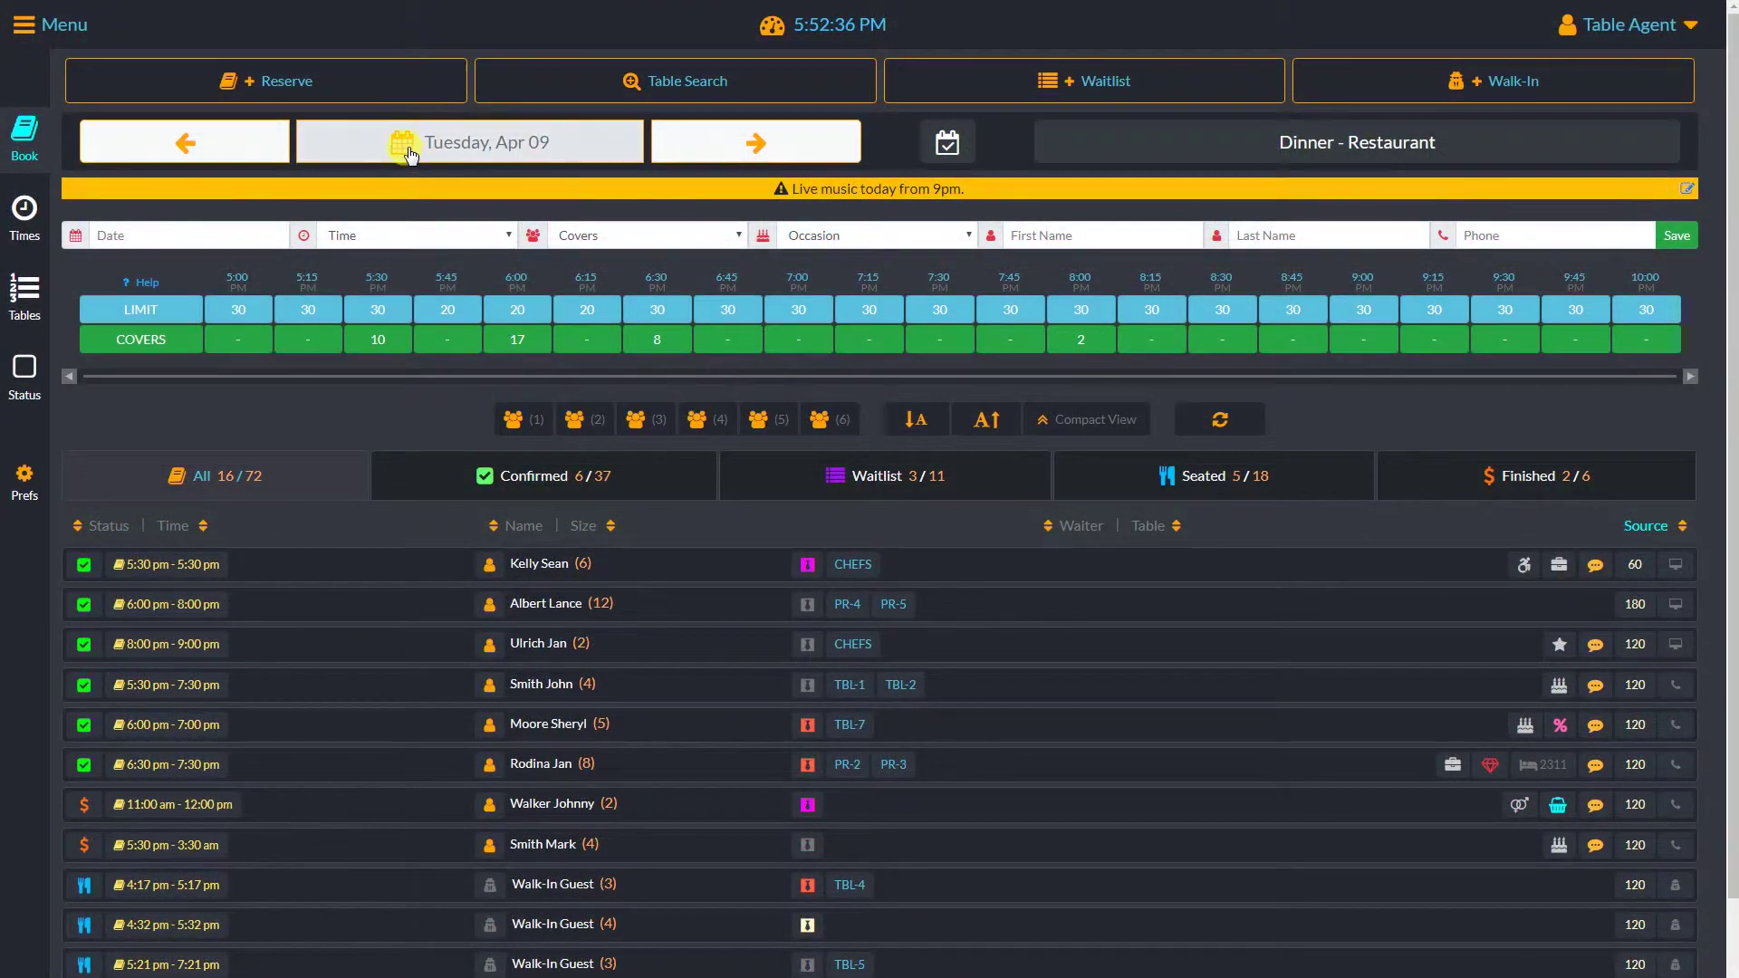
pyautogui.click(410, 156)
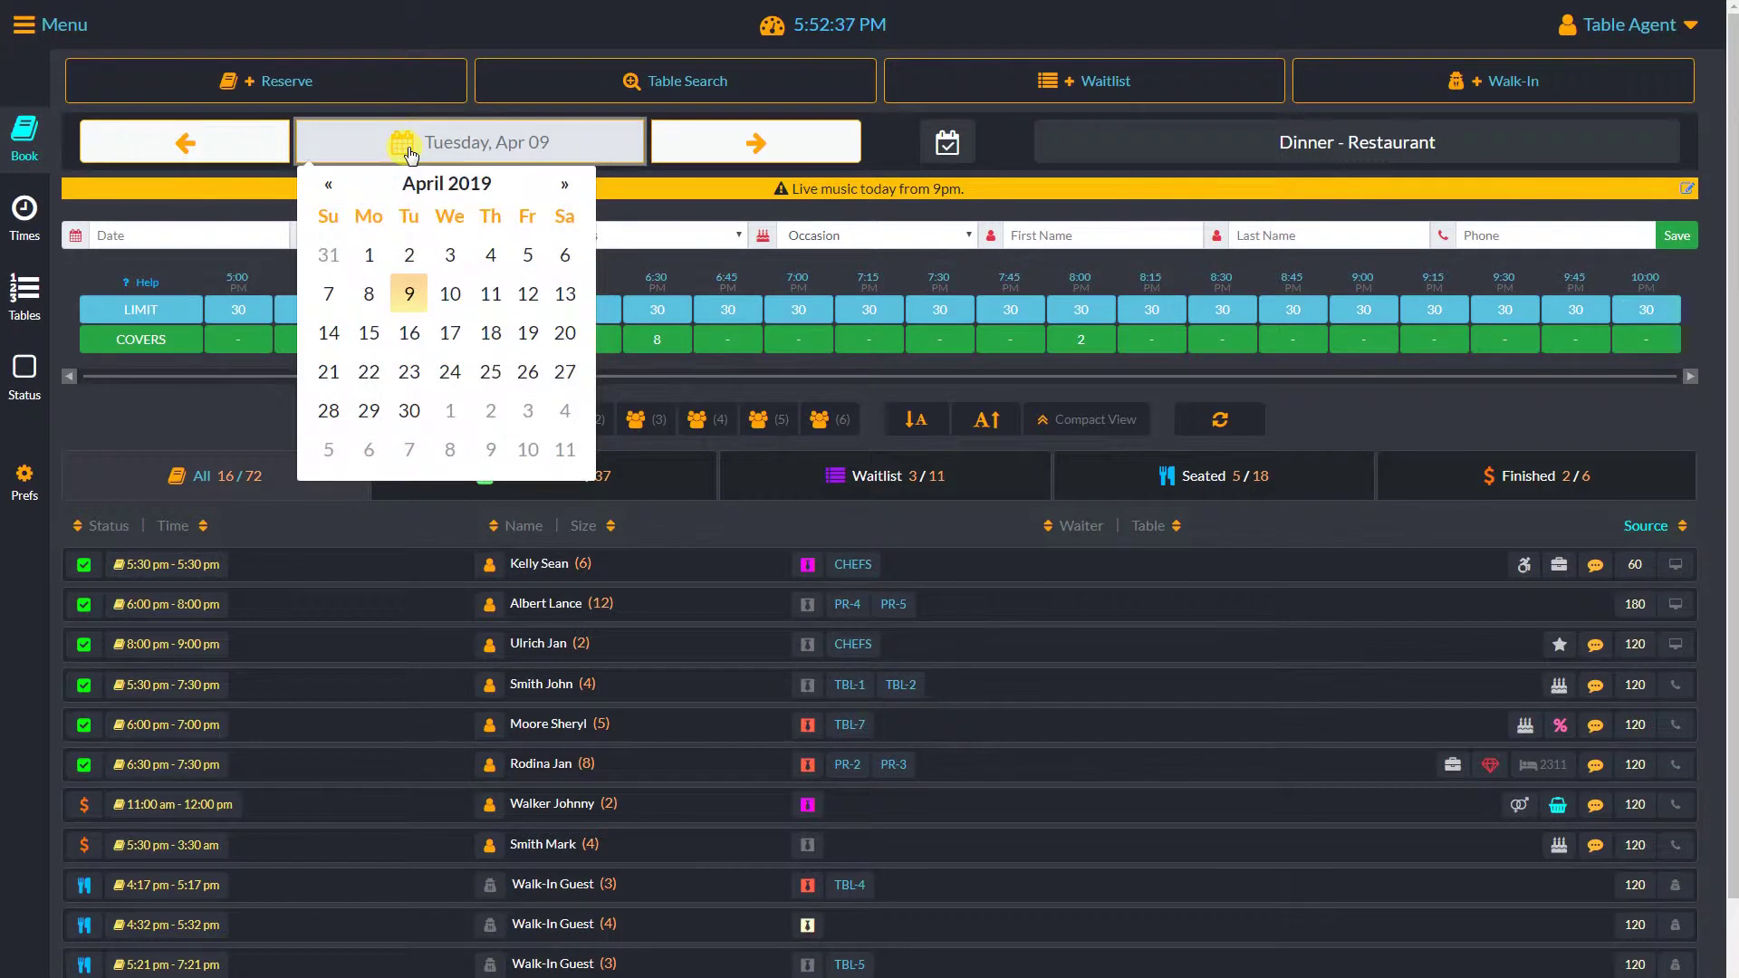
pyautogui.click(570, 295)
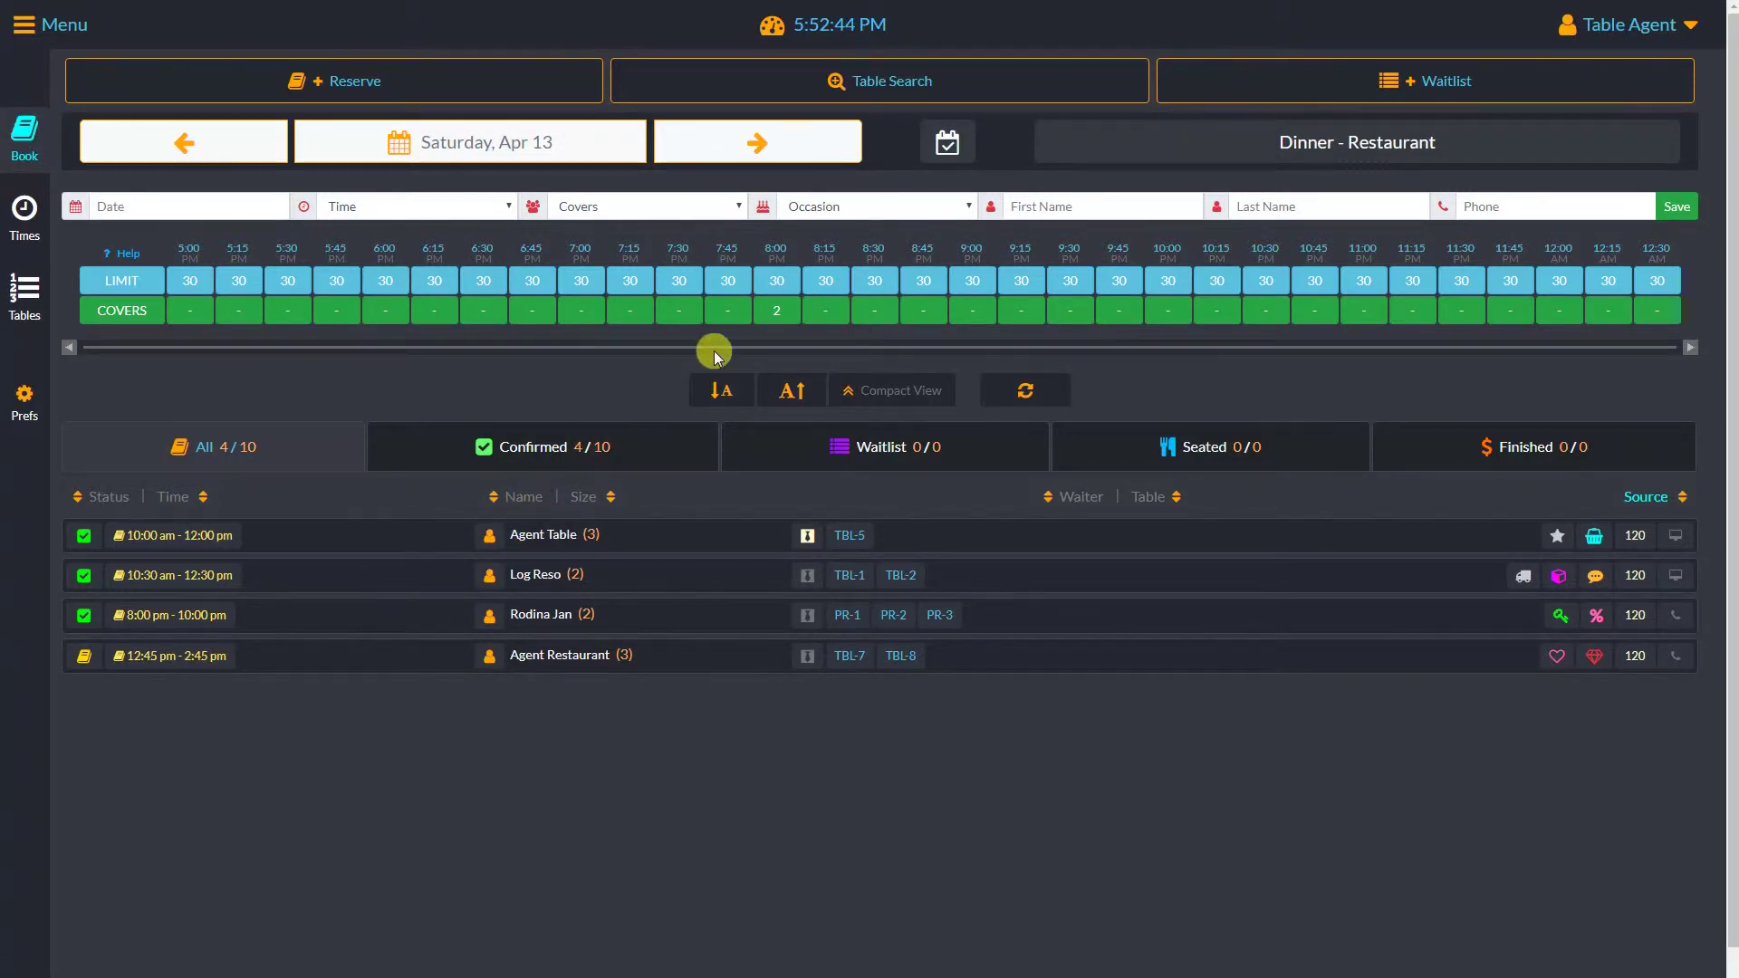
pyautogui.click(946, 145)
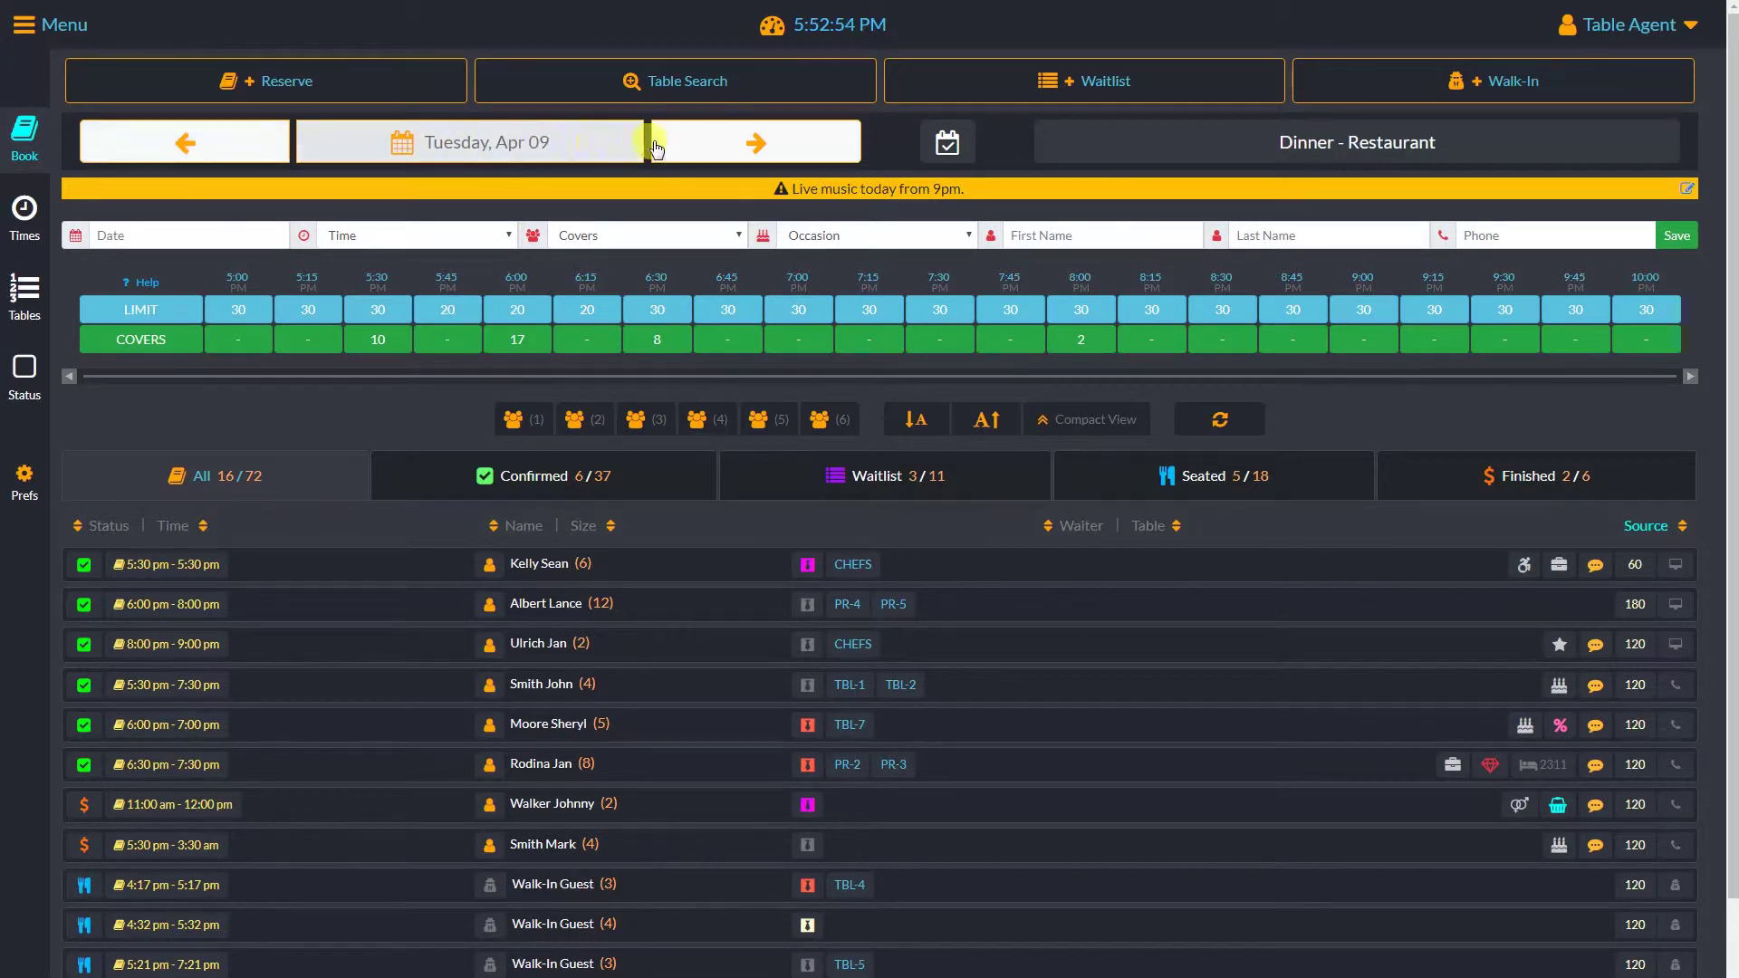
pyautogui.click(711, 148)
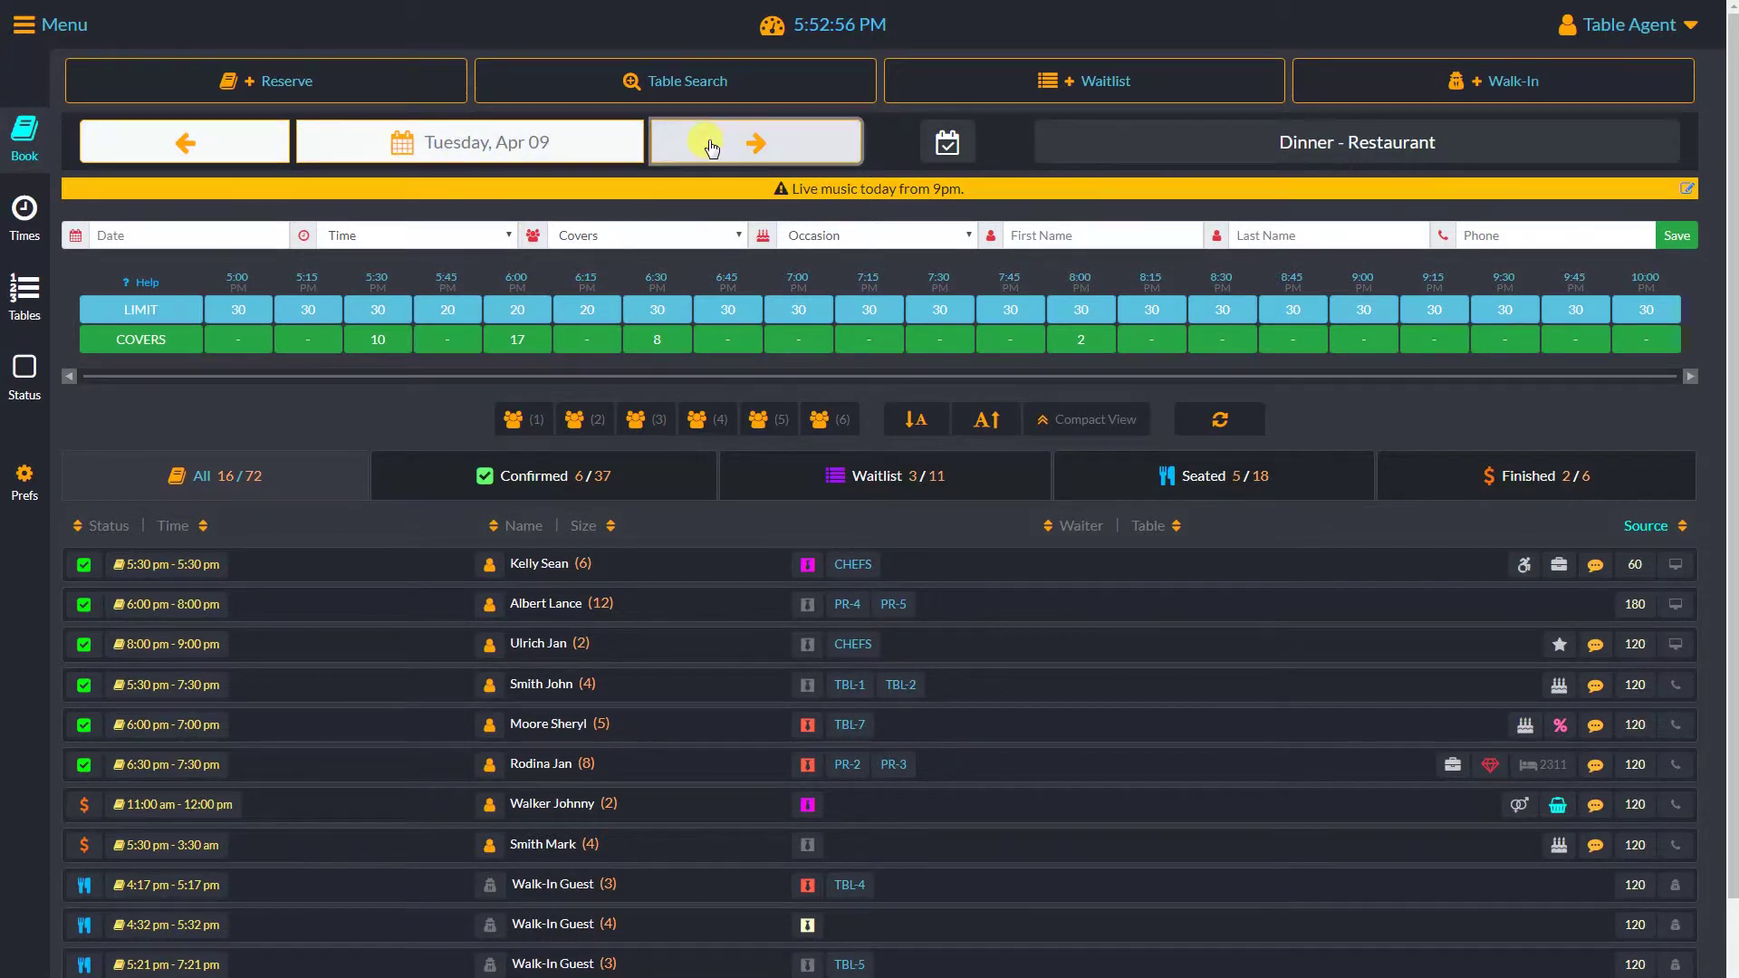
pyautogui.click(184, 141)
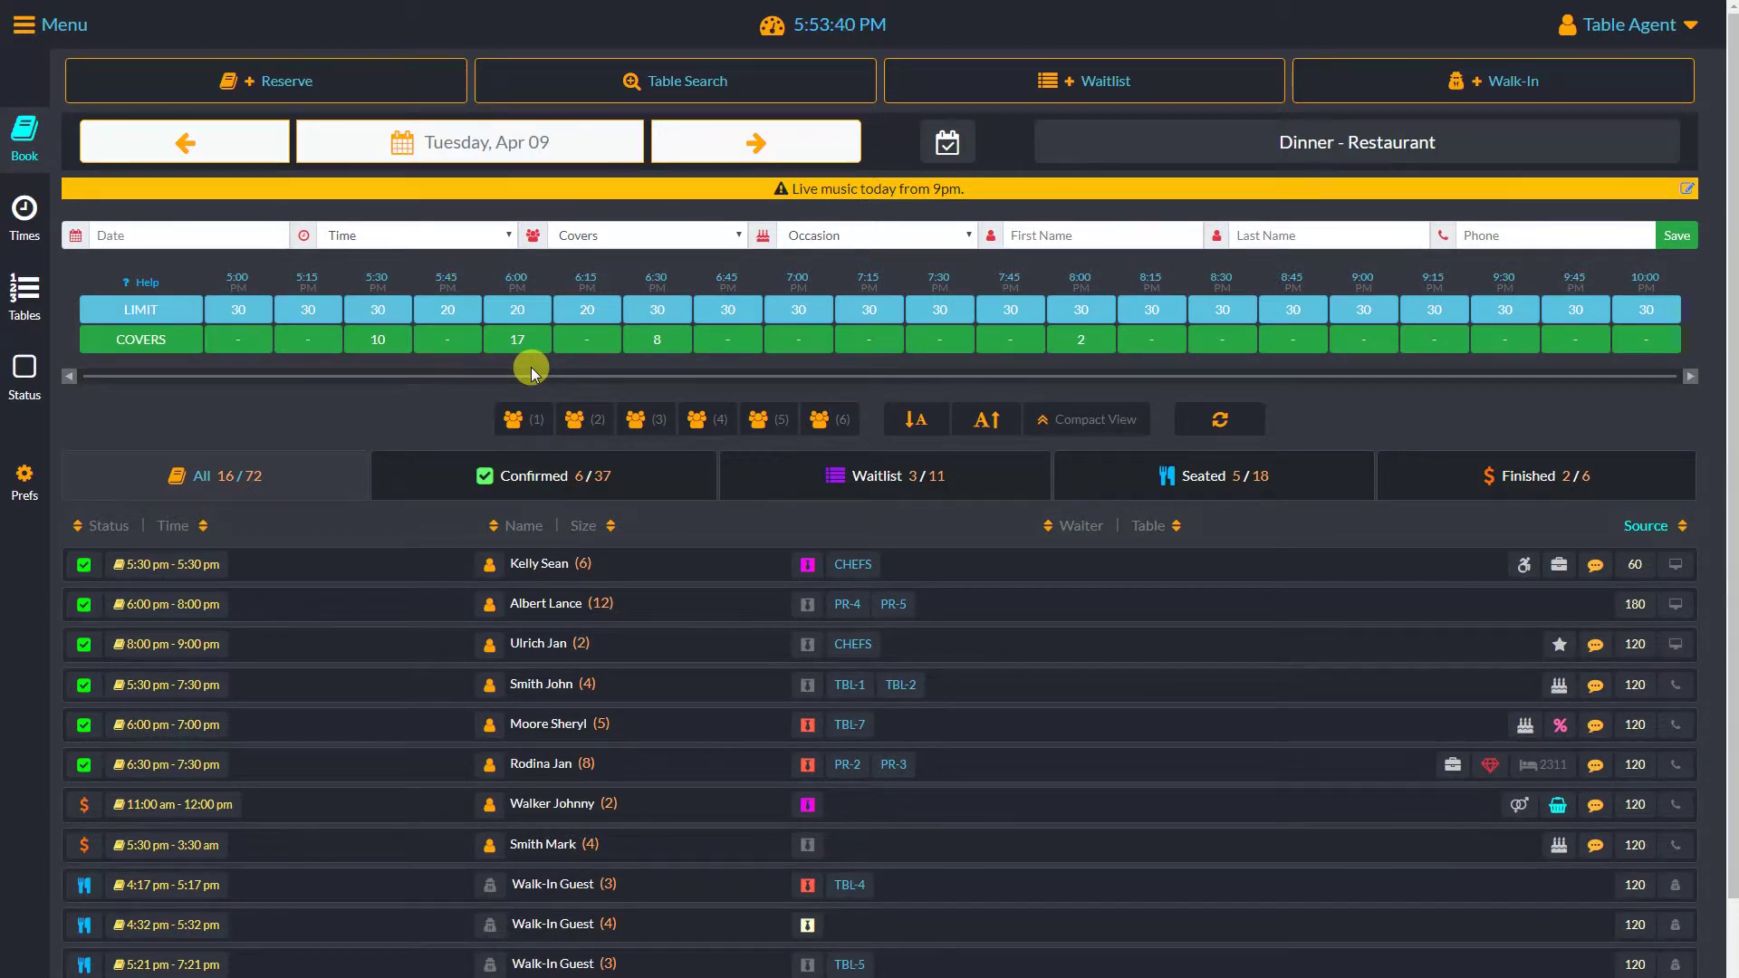
pyautogui.click(52, 20)
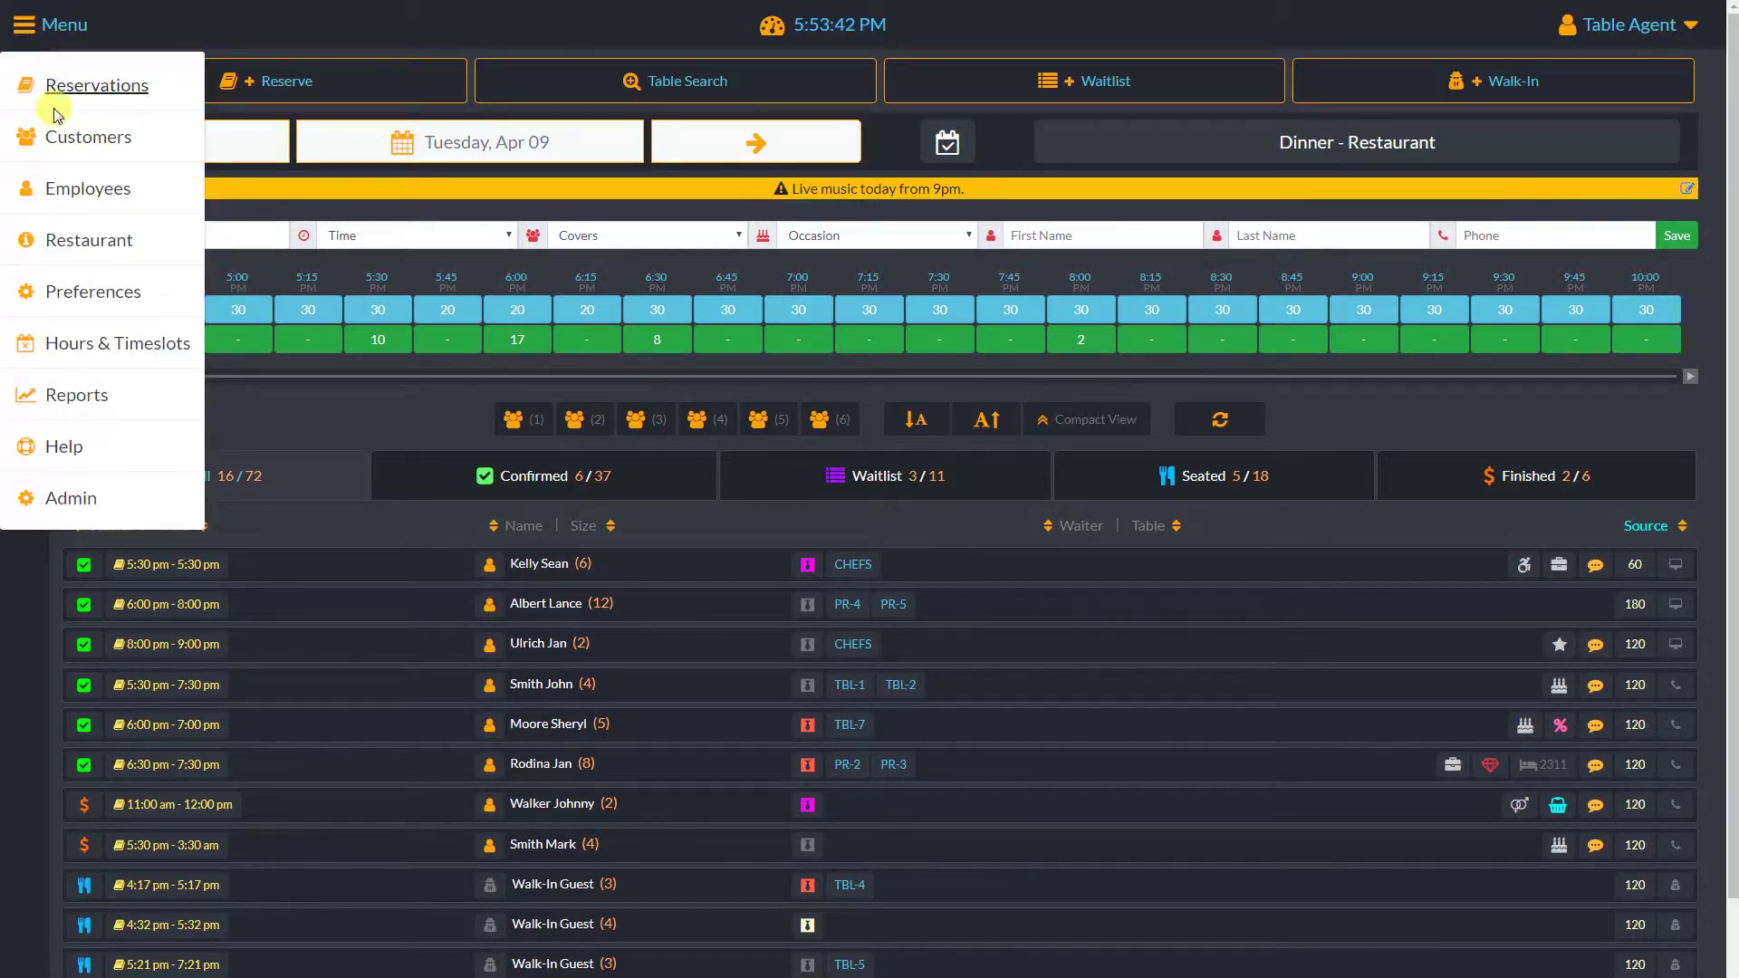
# - Open the Hours & Timeslots settings and scroll down to Regular Business Hours for Tuesday dinner
pyautogui.click(102, 350)
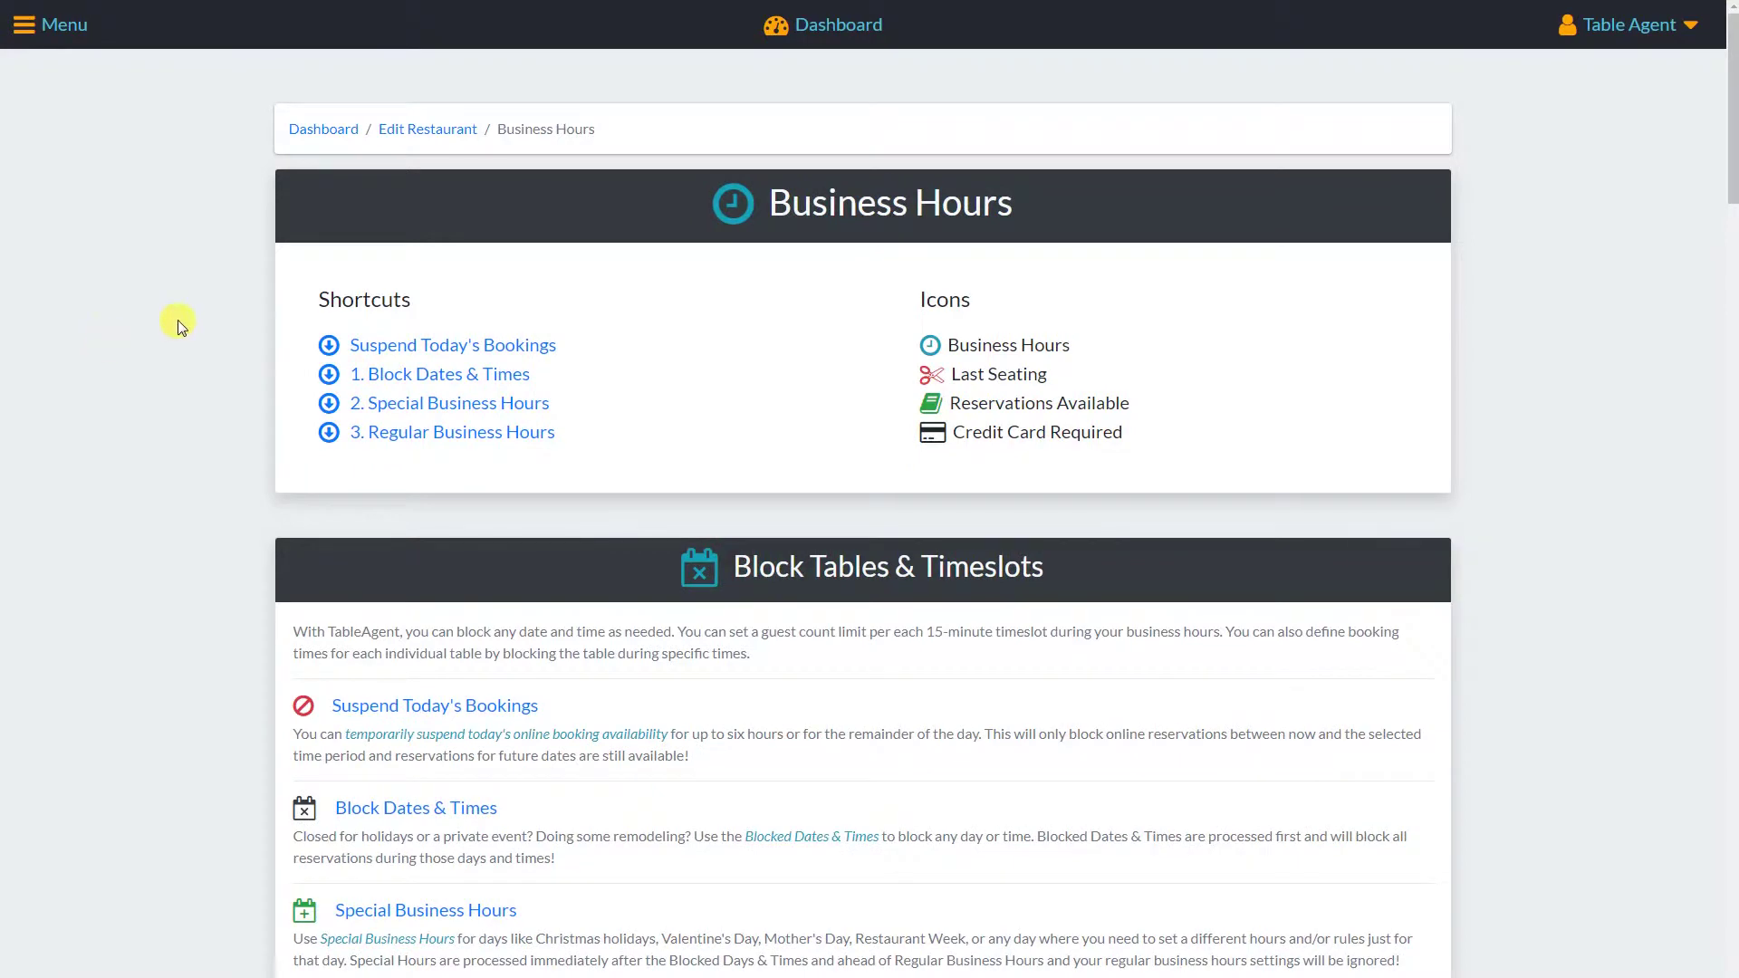
pyautogui.scroll(-12, 179, 321)
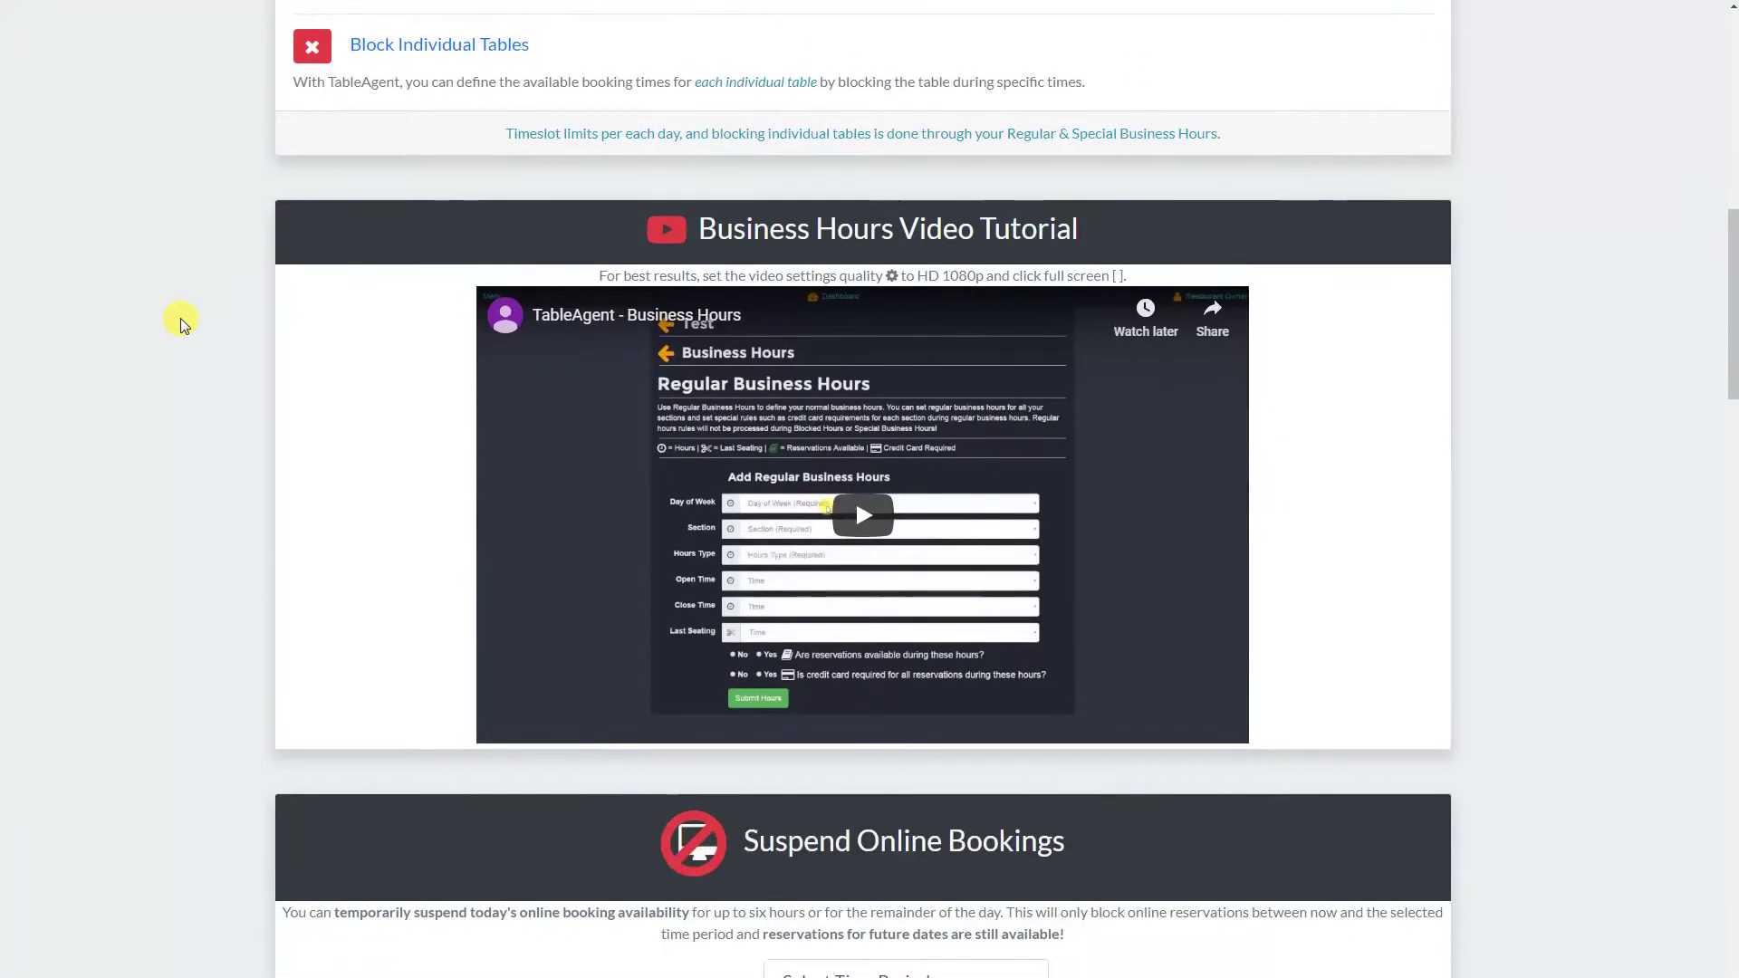
pyautogui.scroll(-8, 181, 318)
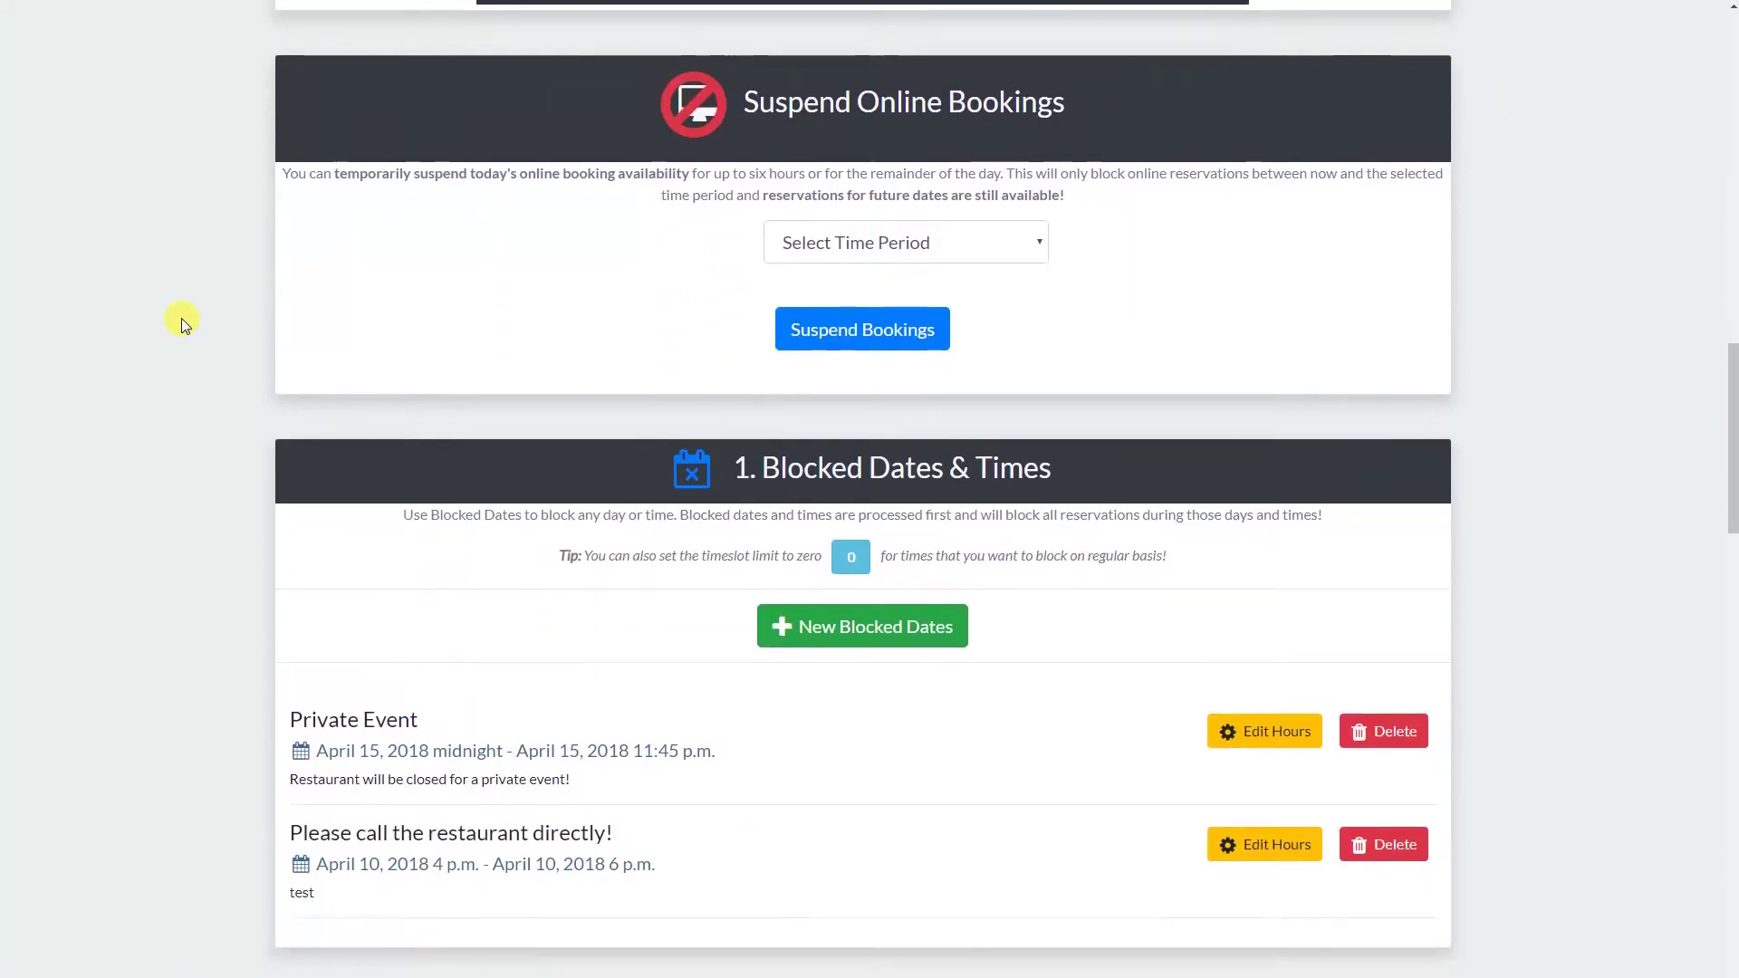
pyautogui.scroll(-4, 181, 318)
pyautogui.scroll(-6, 181, 318)
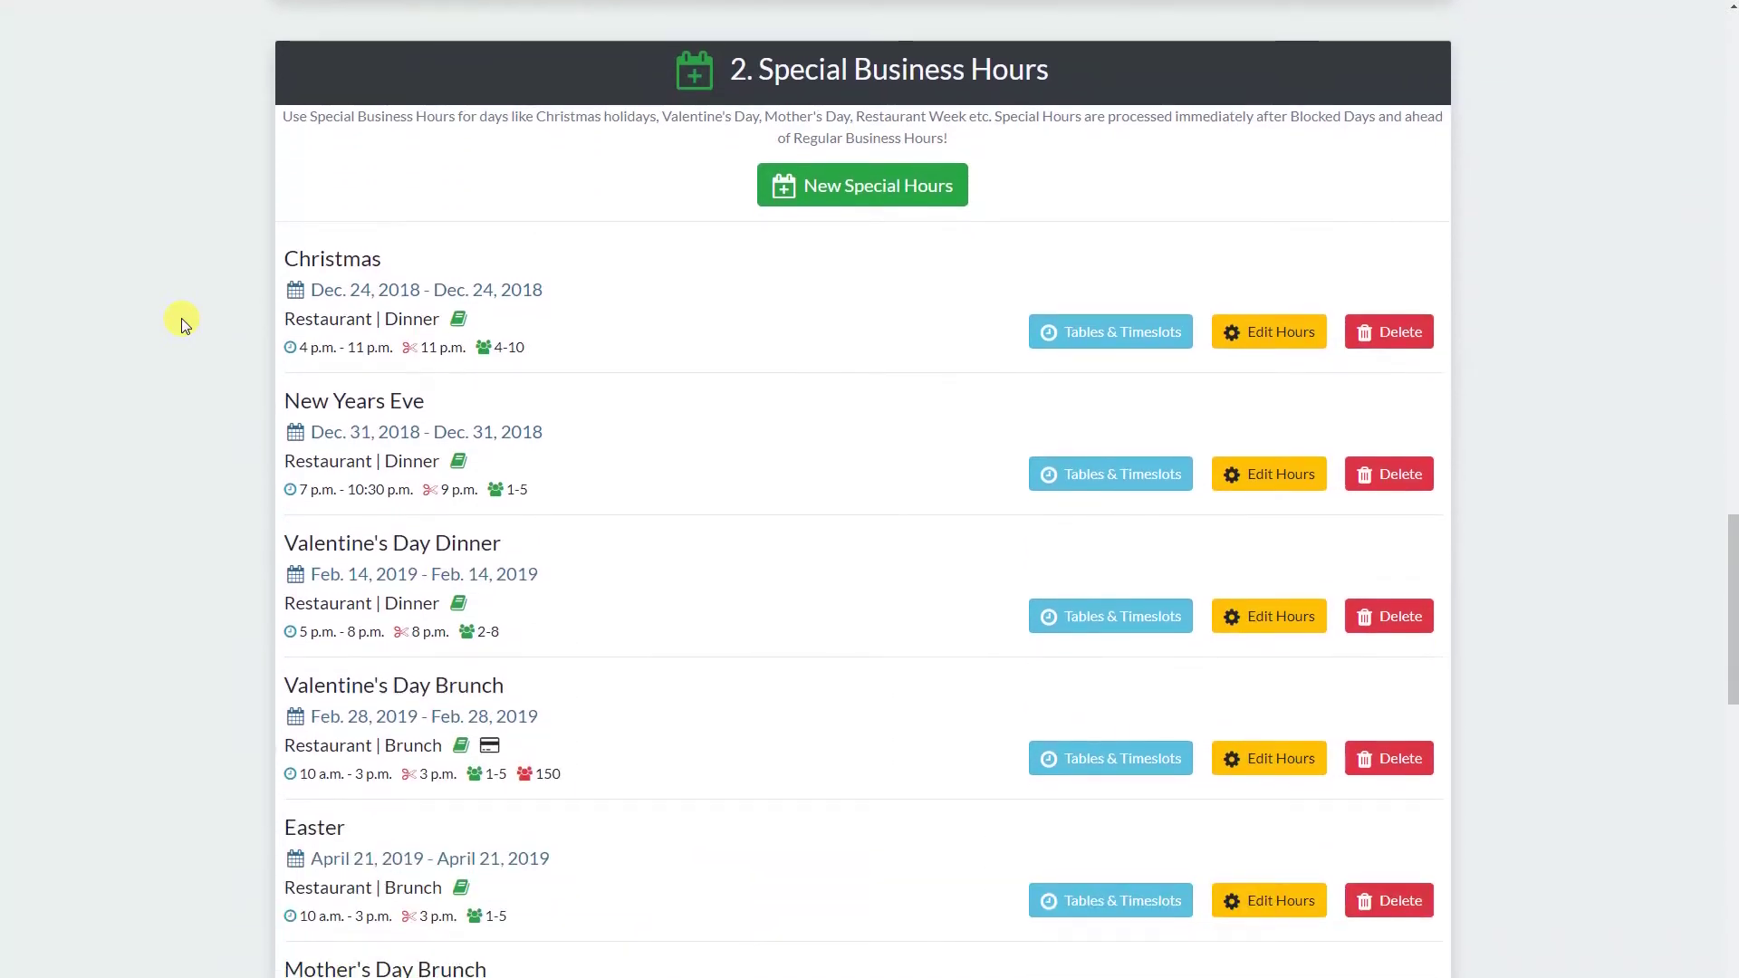
pyautogui.scroll(-1, 283, 675)
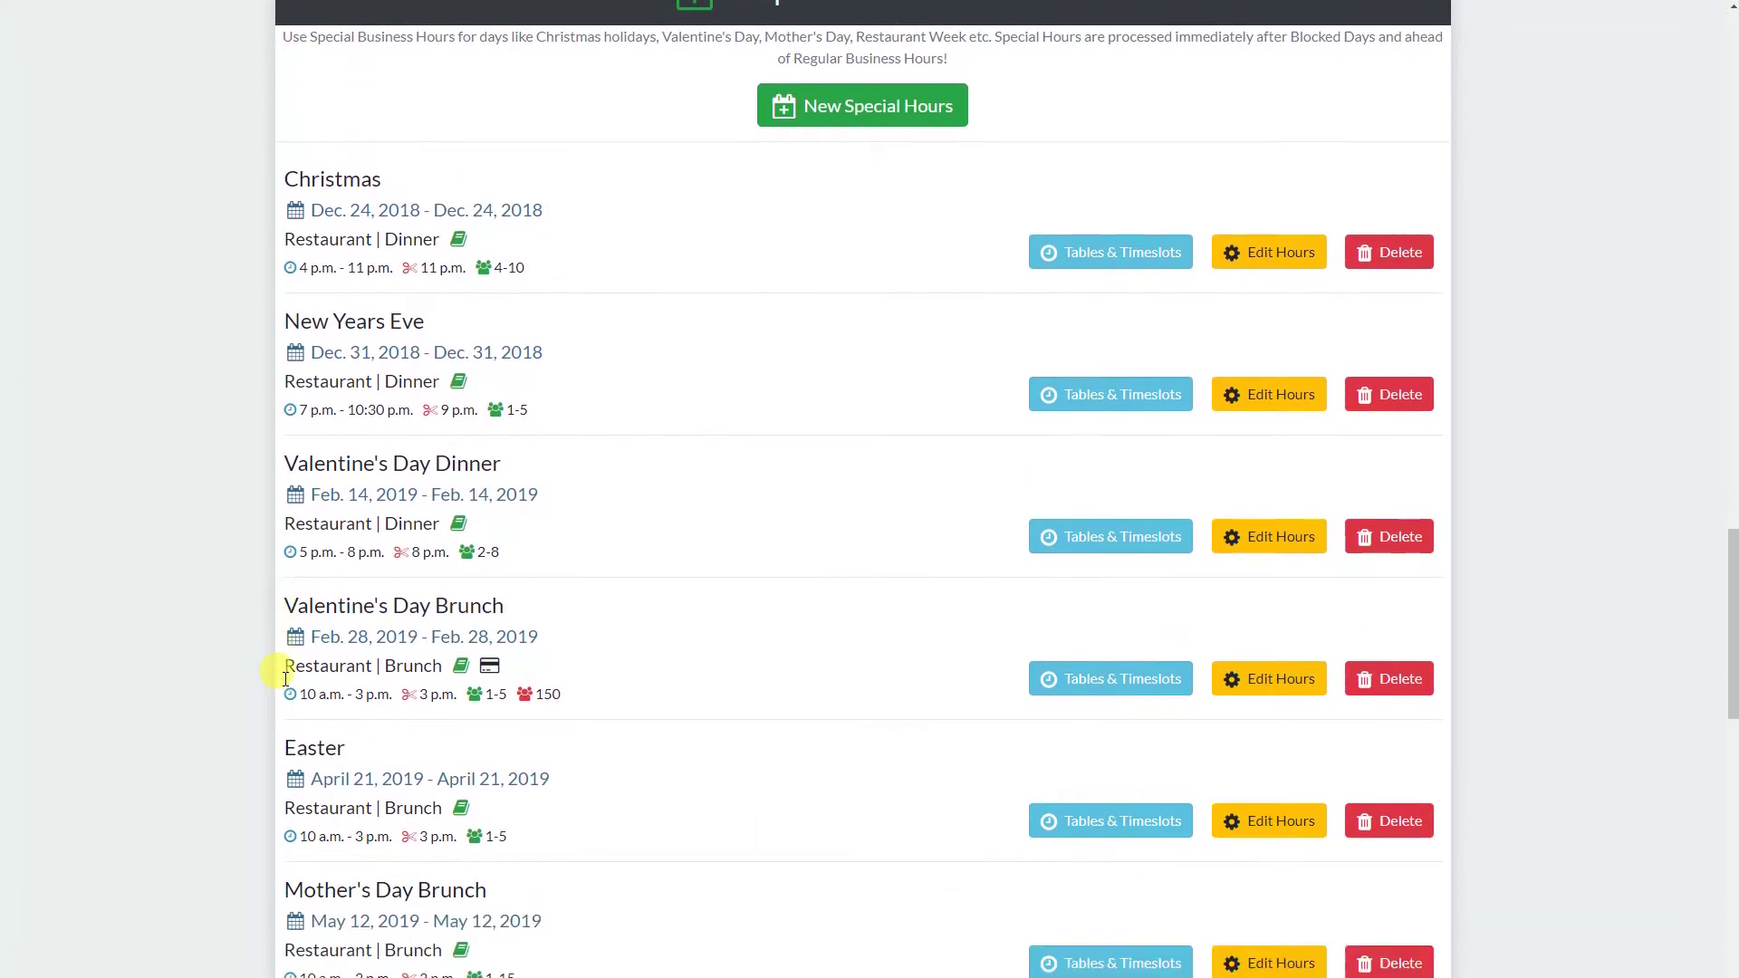
pyautogui.scroll(-1, 632, 272)
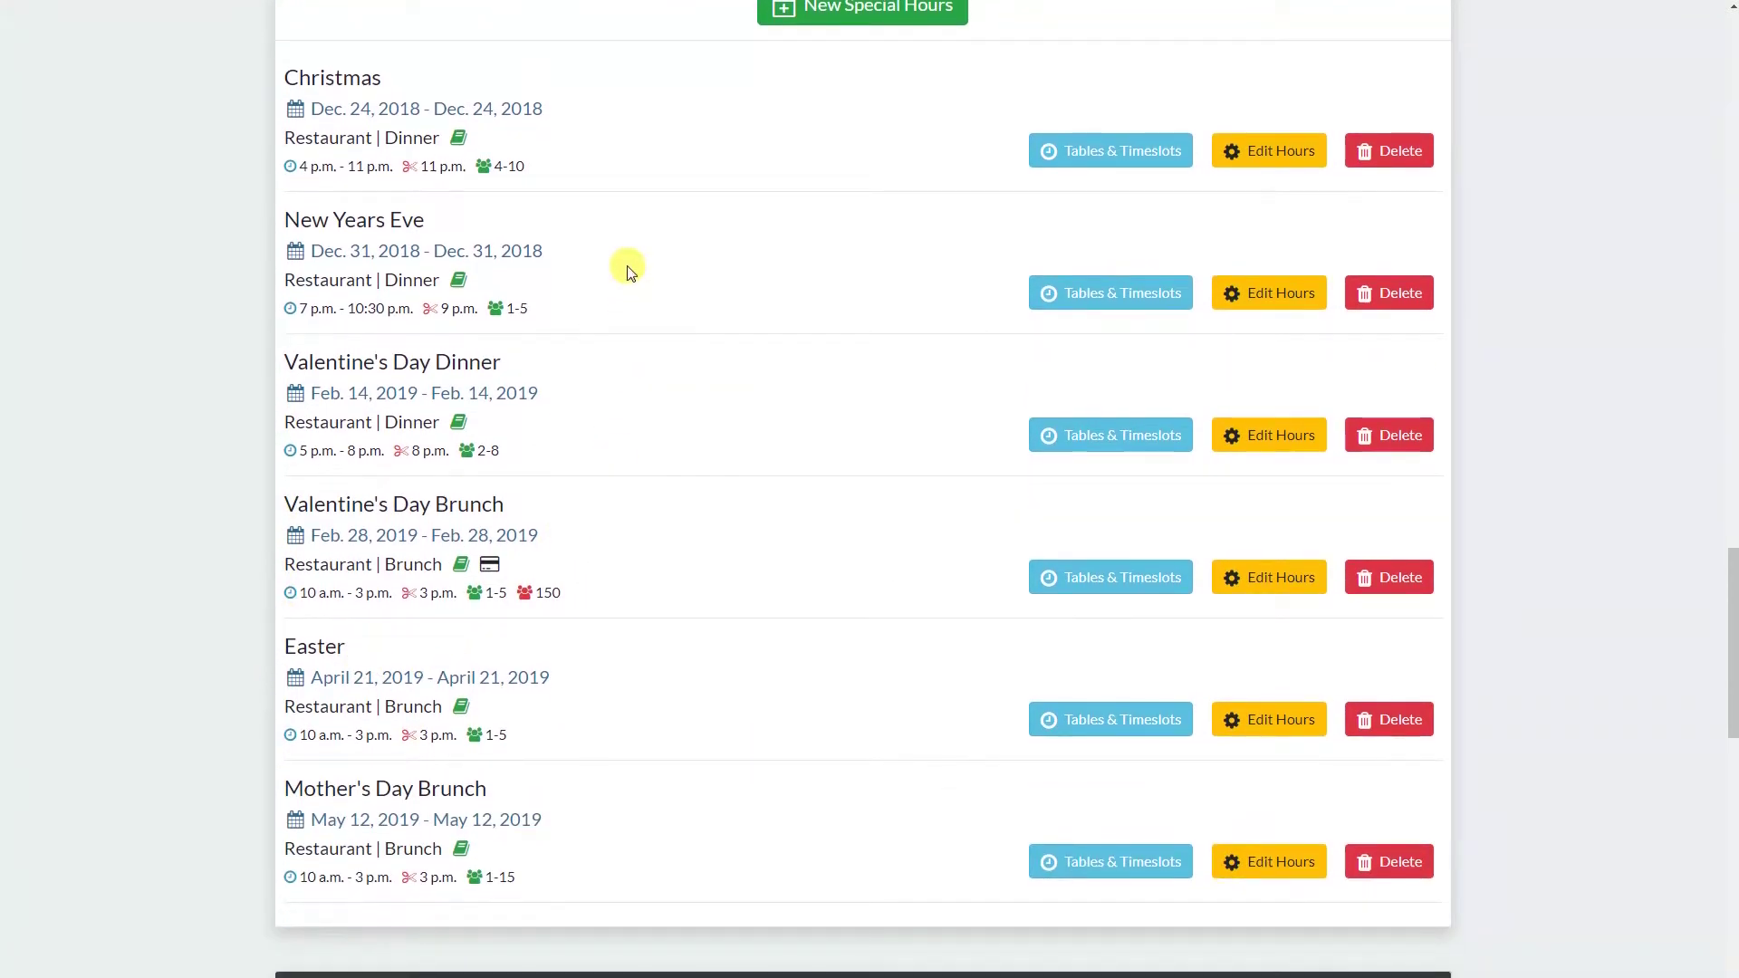
pyautogui.scroll(-10, 605, 603)
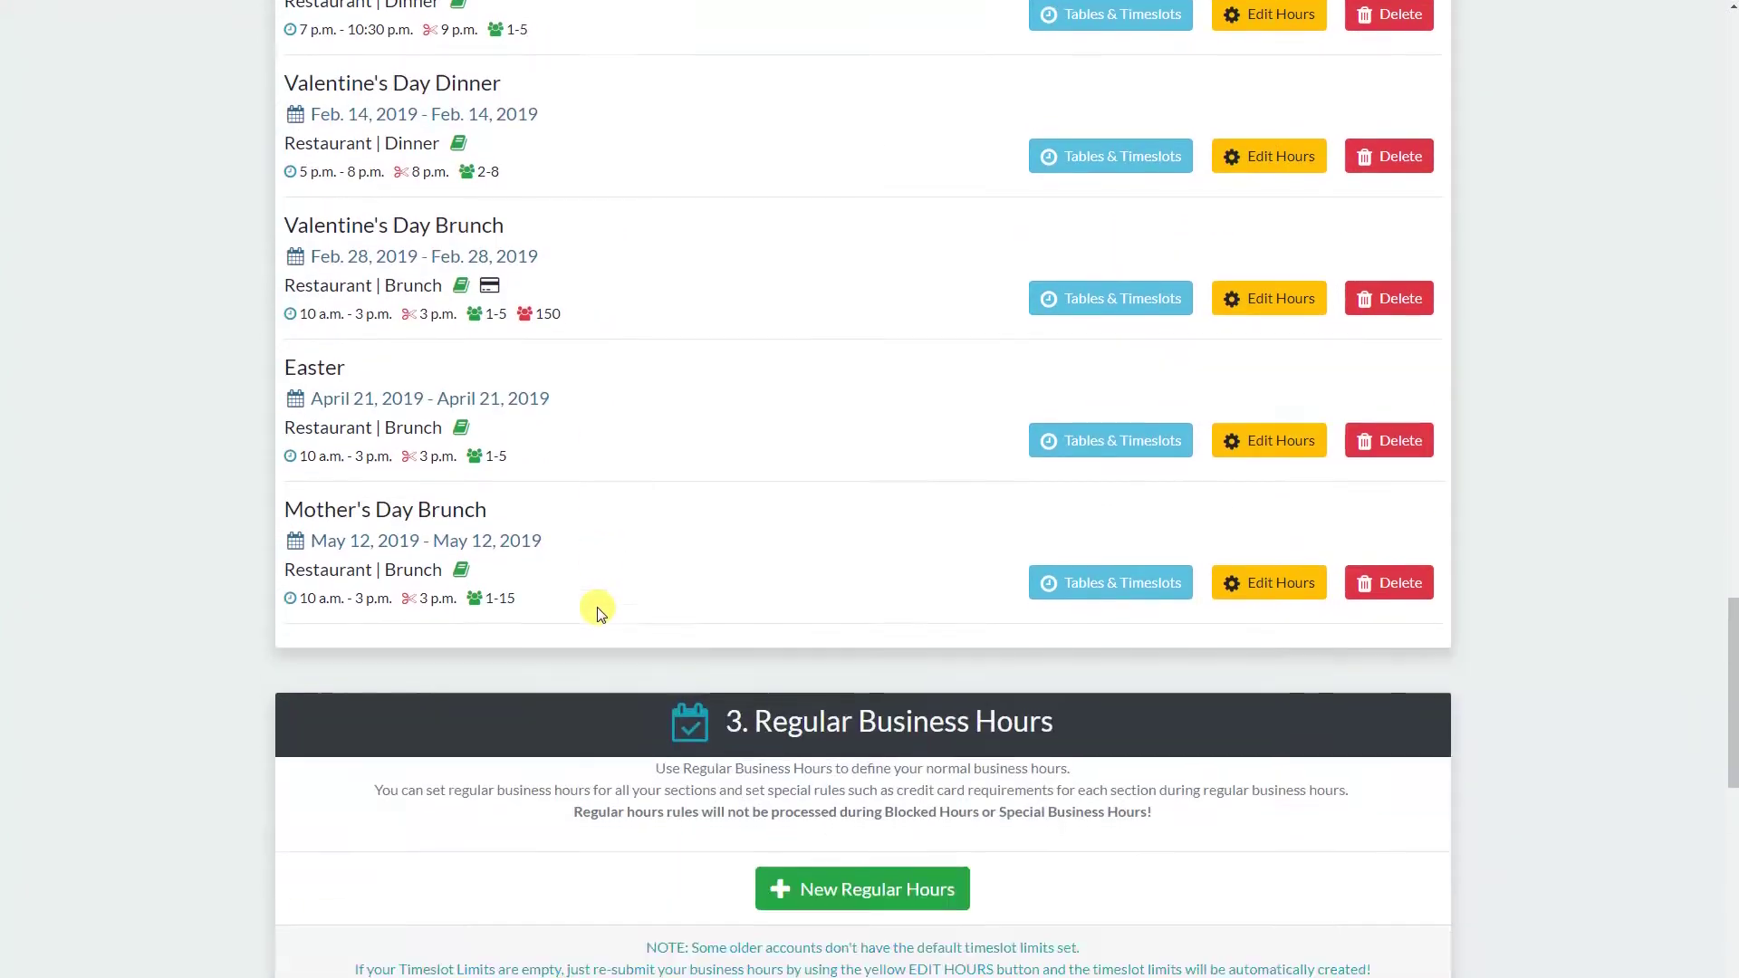
pyautogui.scroll(-3, 598, 613)
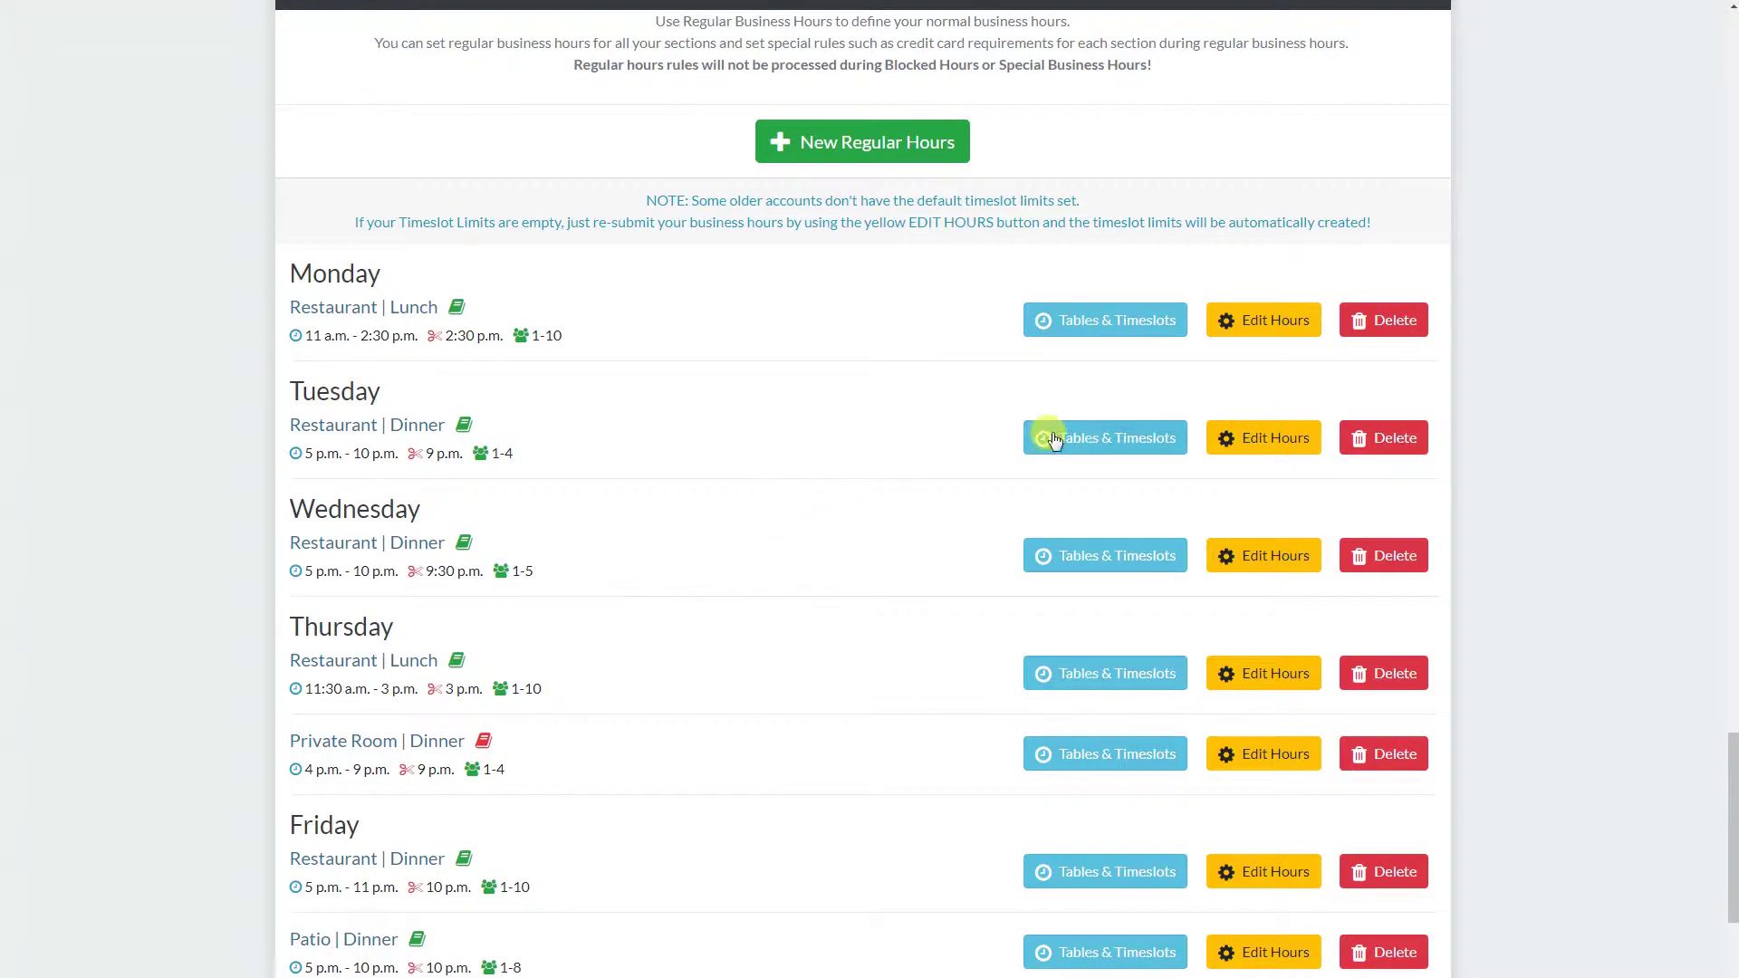
# - Open Tuesday dinner's timeslot limits and set the 6:30 PM limit to 0
pyautogui.click(1103, 439)
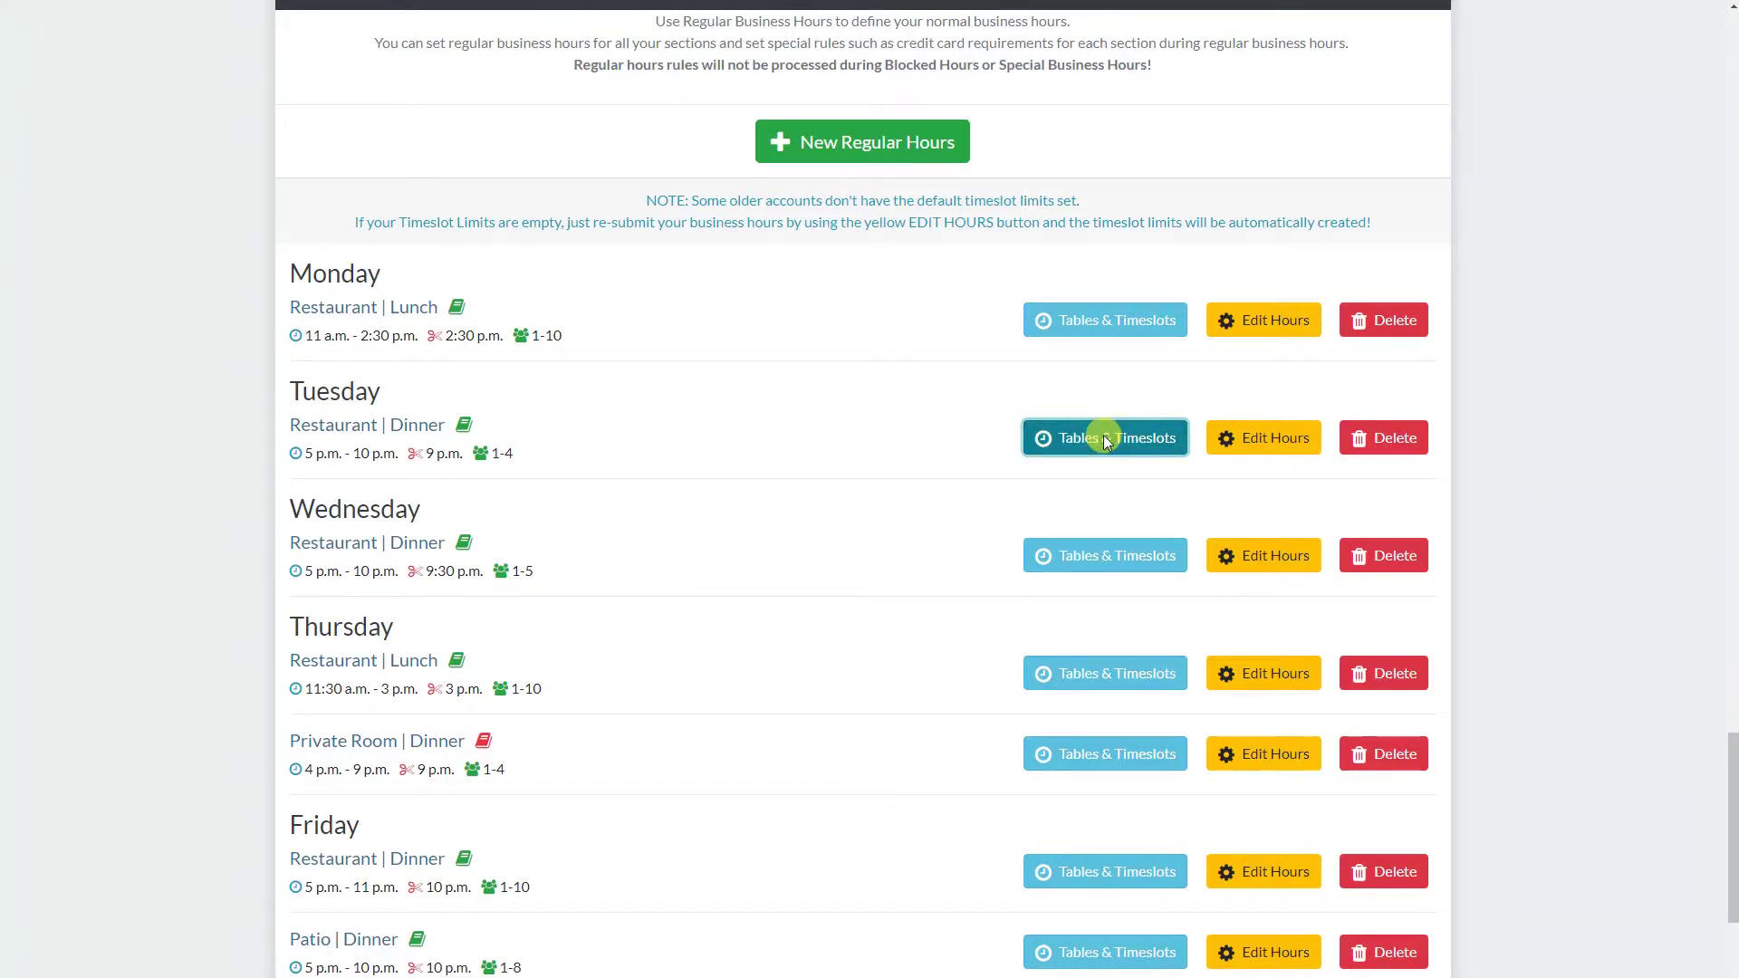
pyautogui.scroll(-2, 1042, 437)
pyautogui.scroll(-15, 1001, 438)
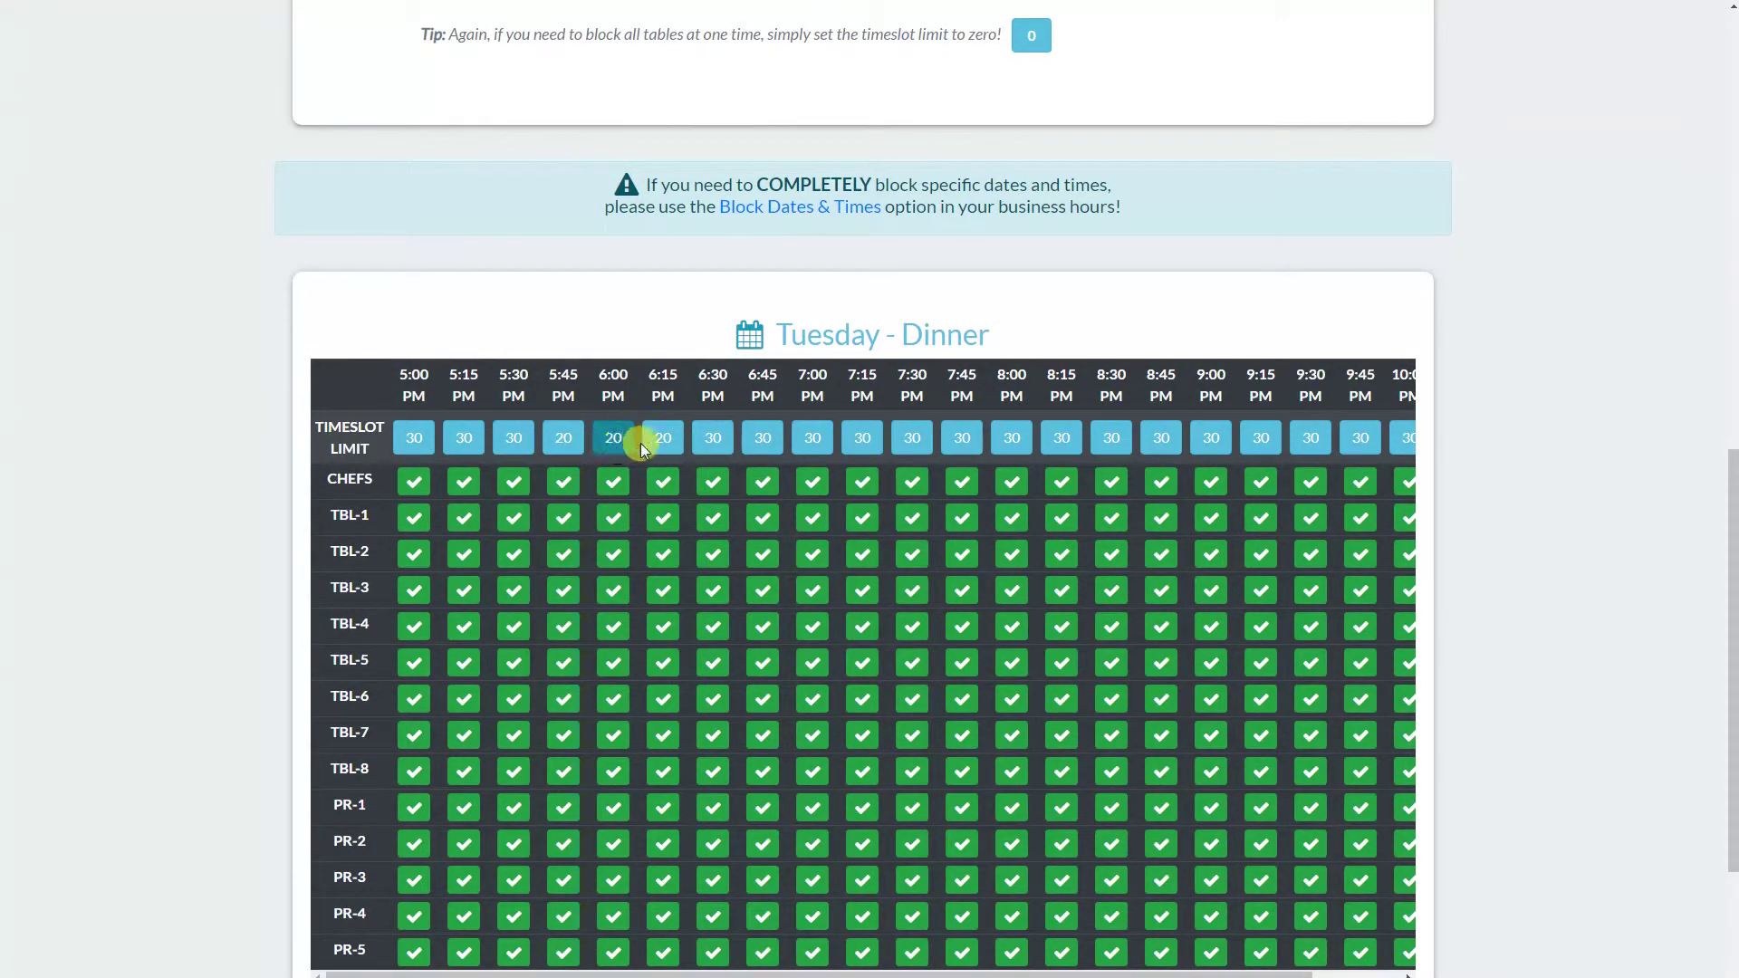
pyautogui.click(713, 437)
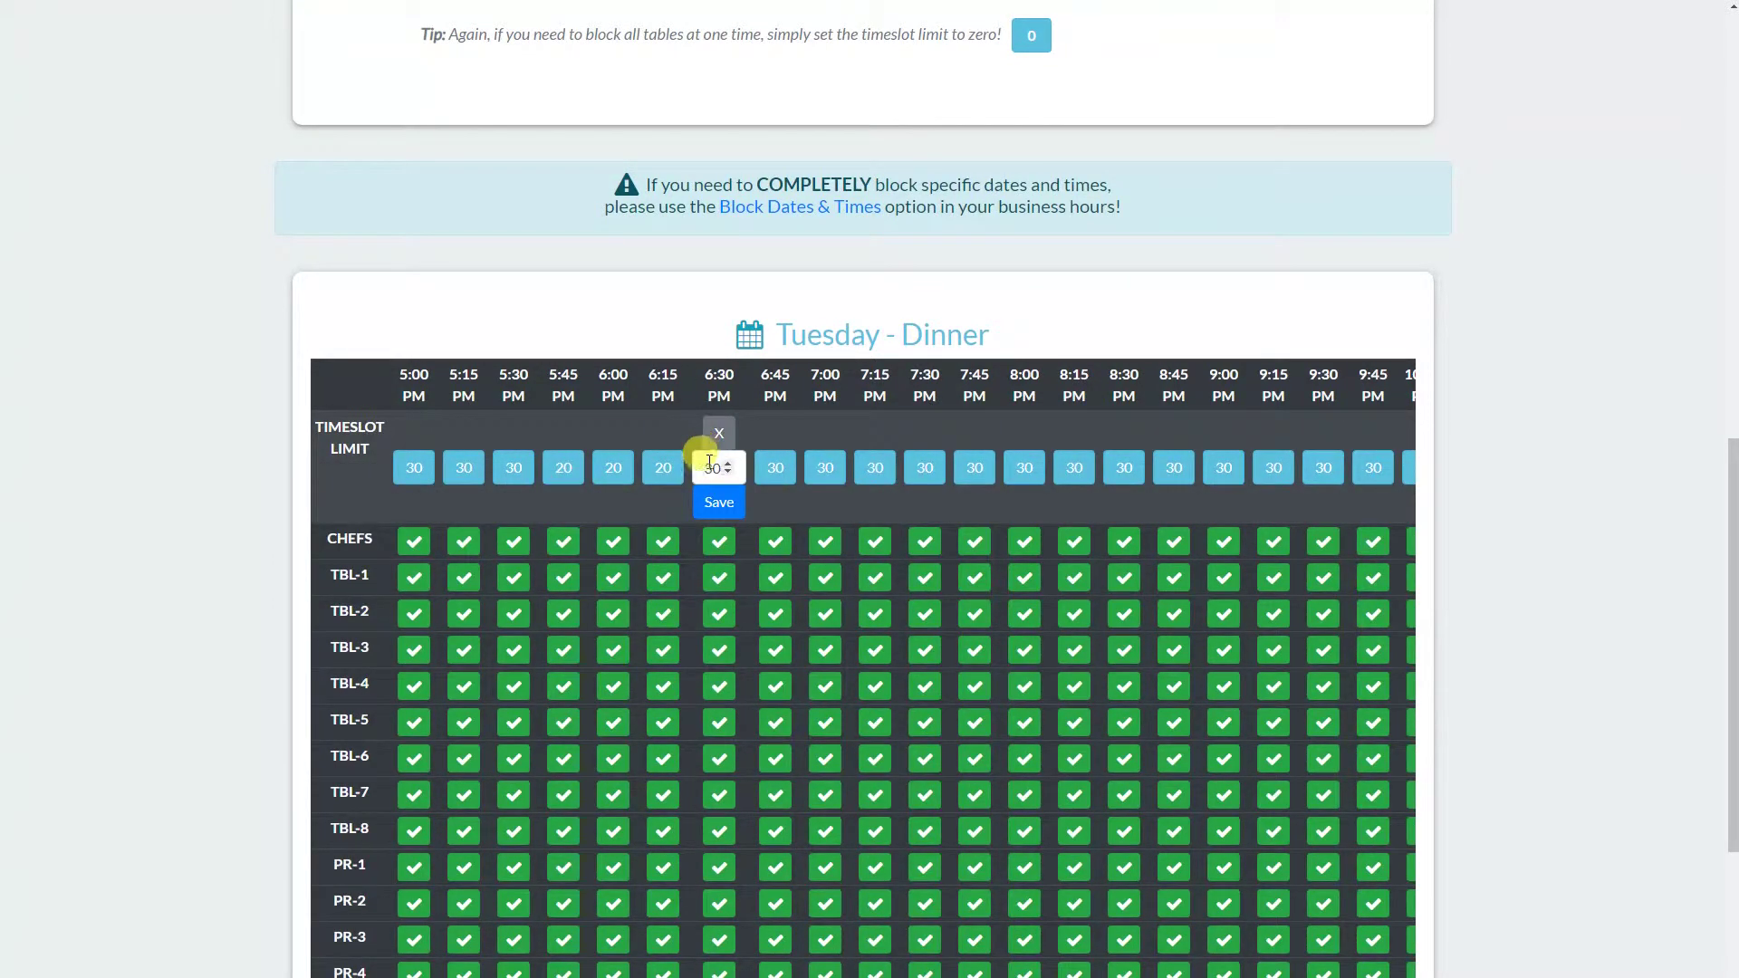
pyautogui.write('0')
pyautogui.click(719, 502)
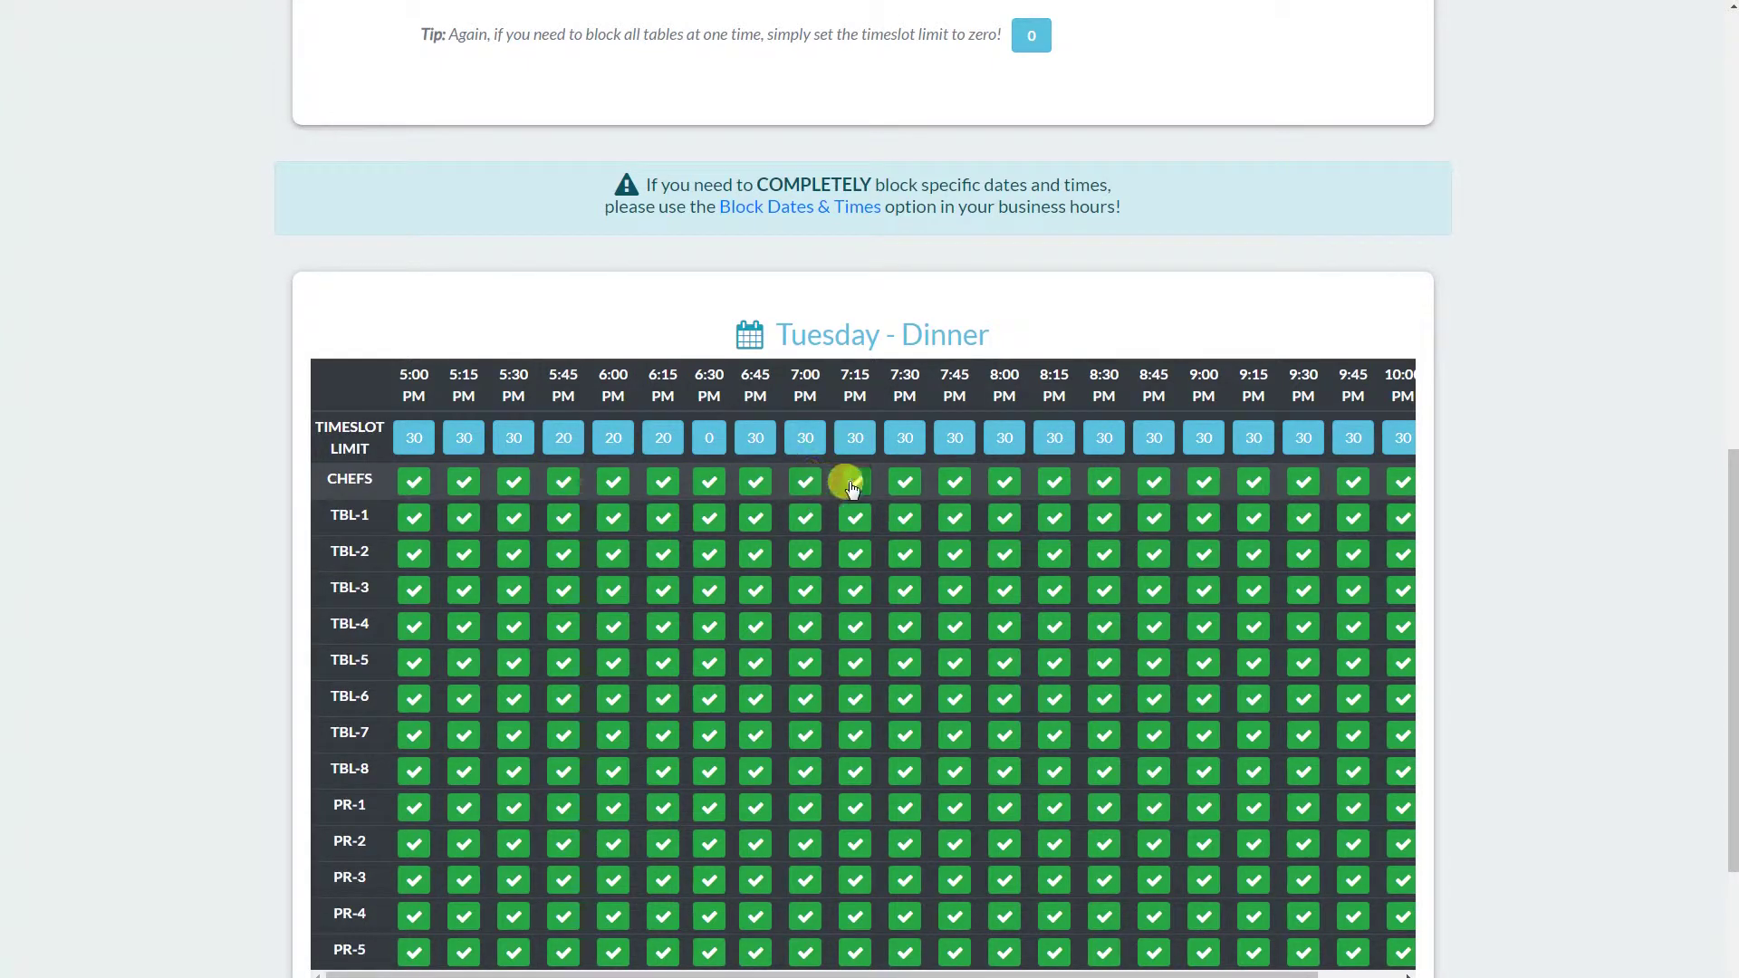
# - Block the CHEFS table at 7:00, 7:15, 7:30, 7:45 and 8:00 PM
pyautogui.click(808, 485)
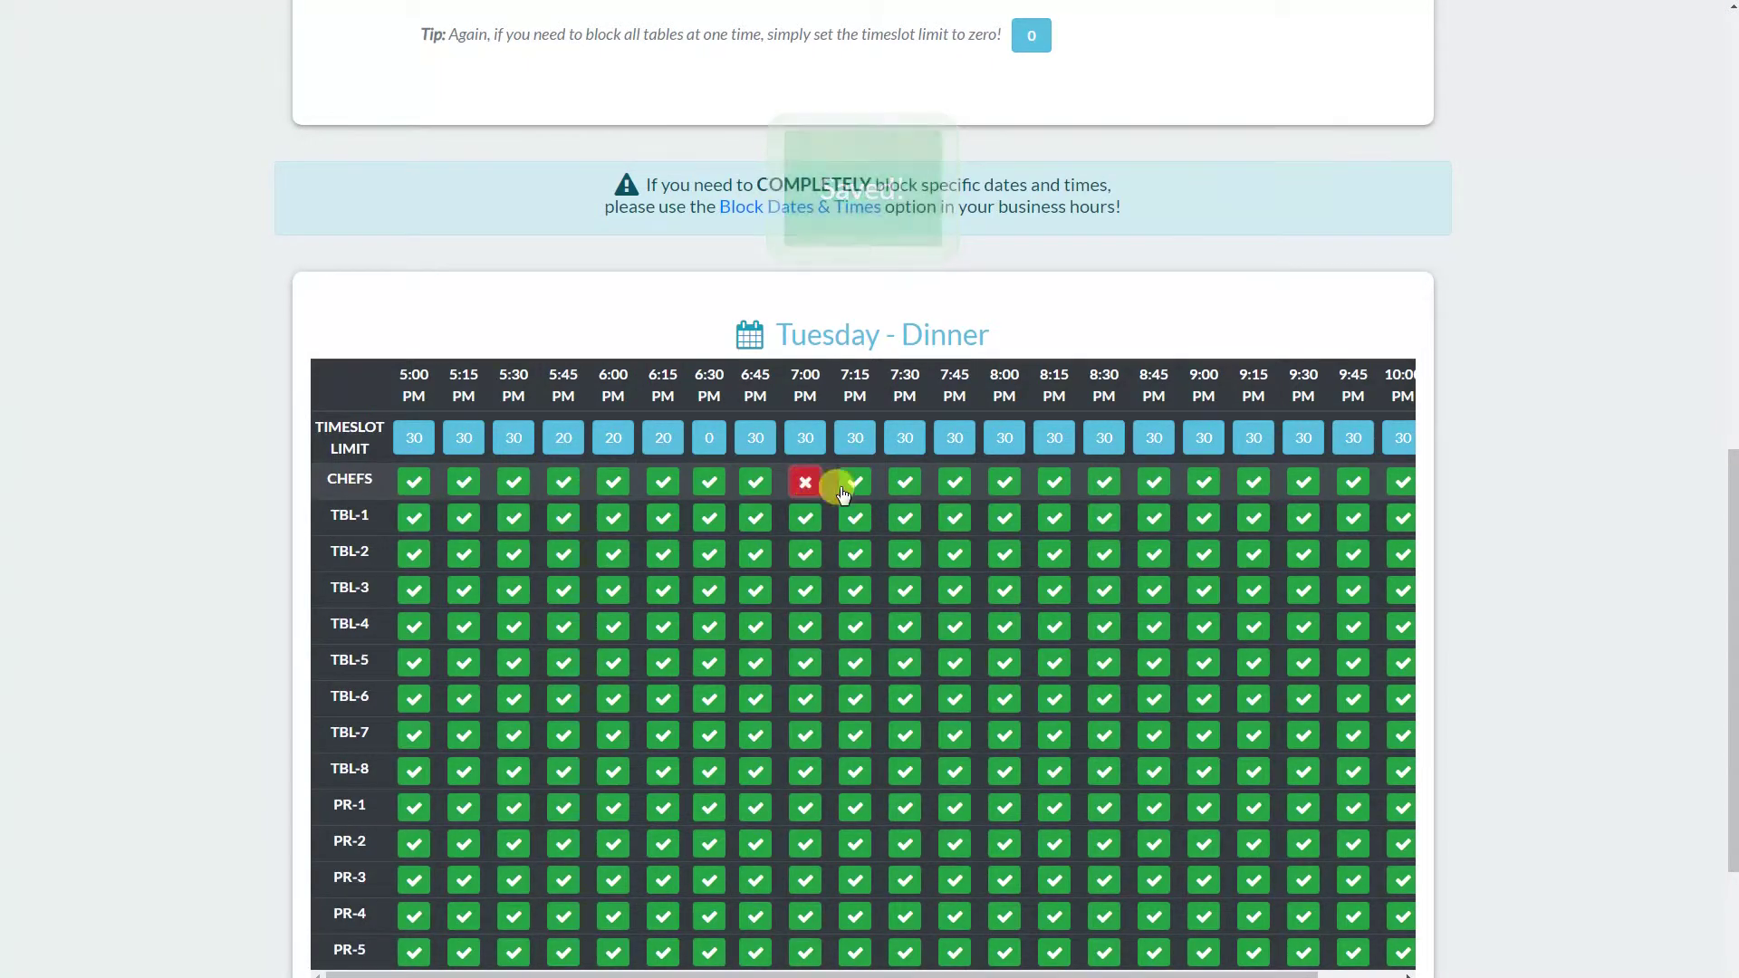
pyautogui.click(868, 487)
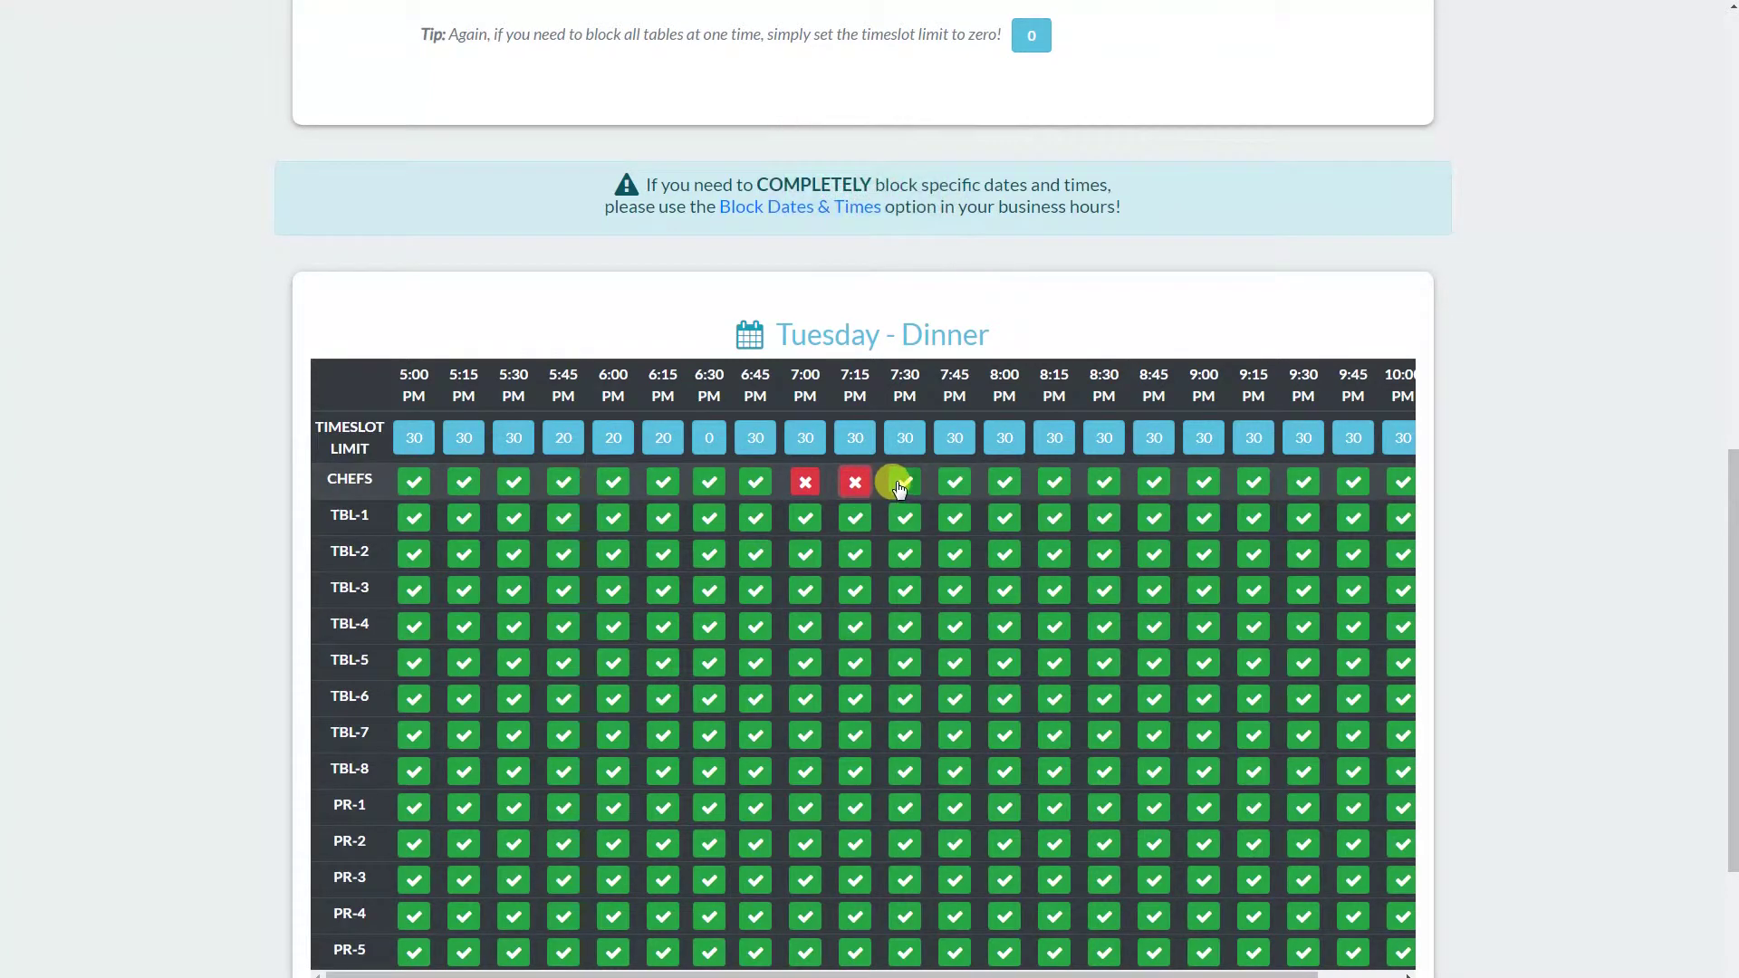
pyautogui.click(900, 488)
pyautogui.click(946, 491)
pyautogui.click(1004, 487)
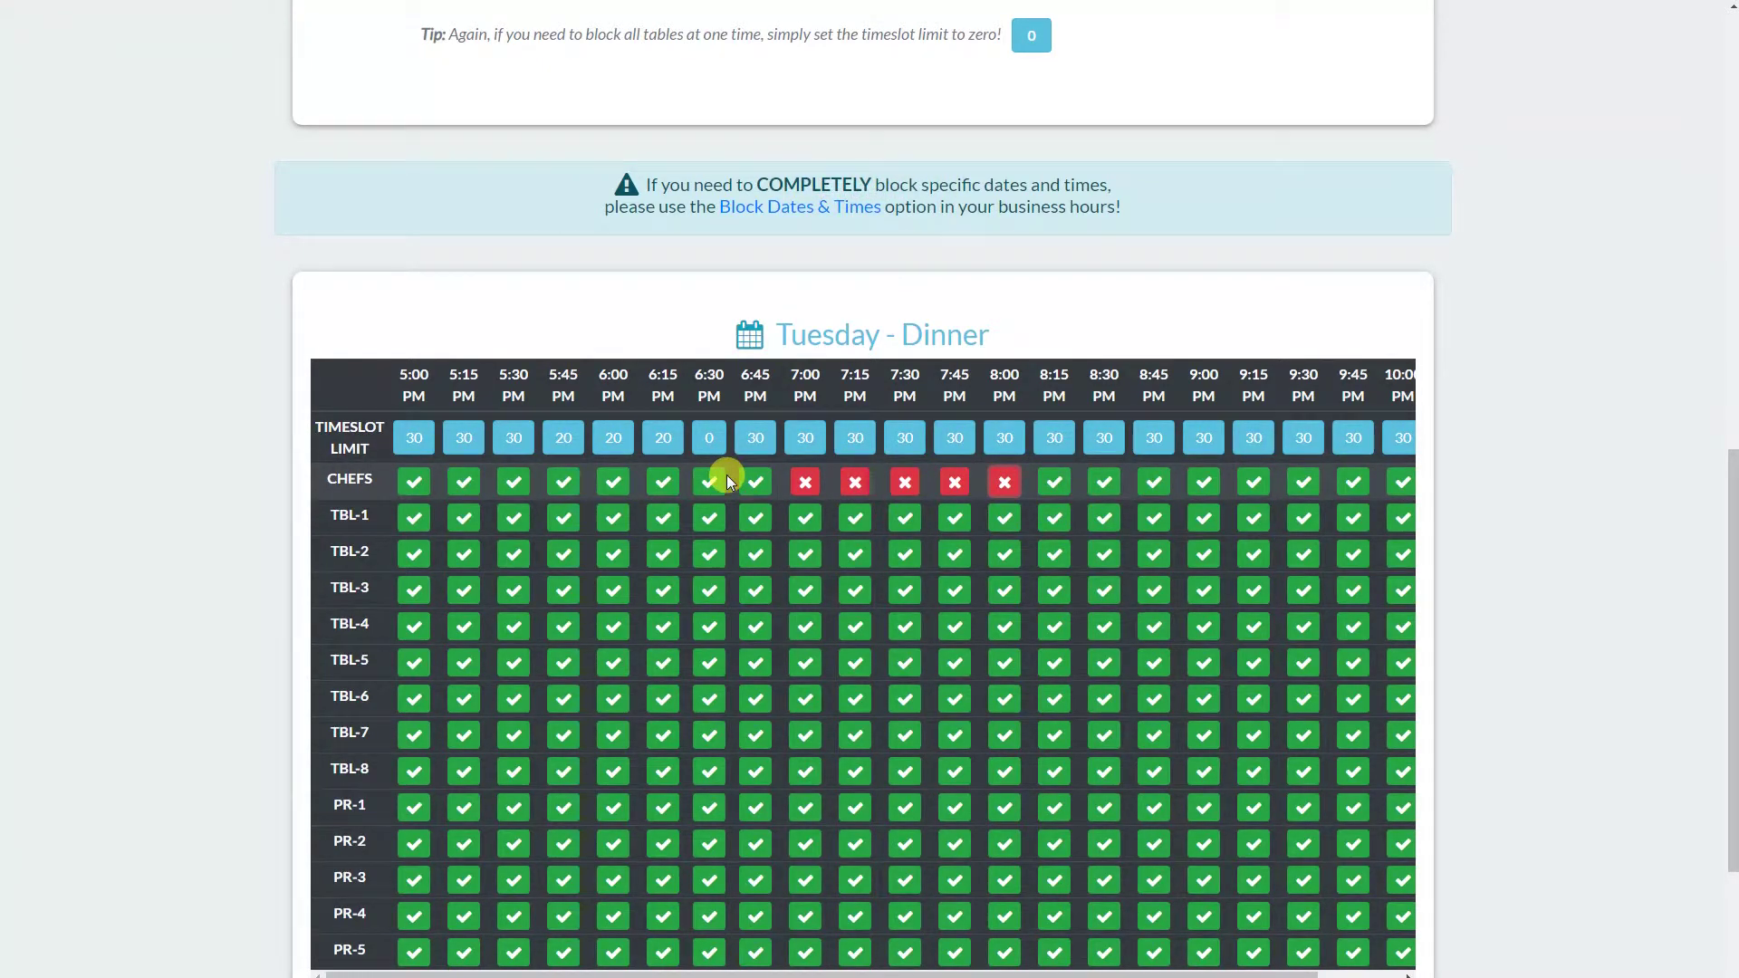
pyautogui.scroll(7, 727, 475)
pyautogui.scroll(5, 727, 474)
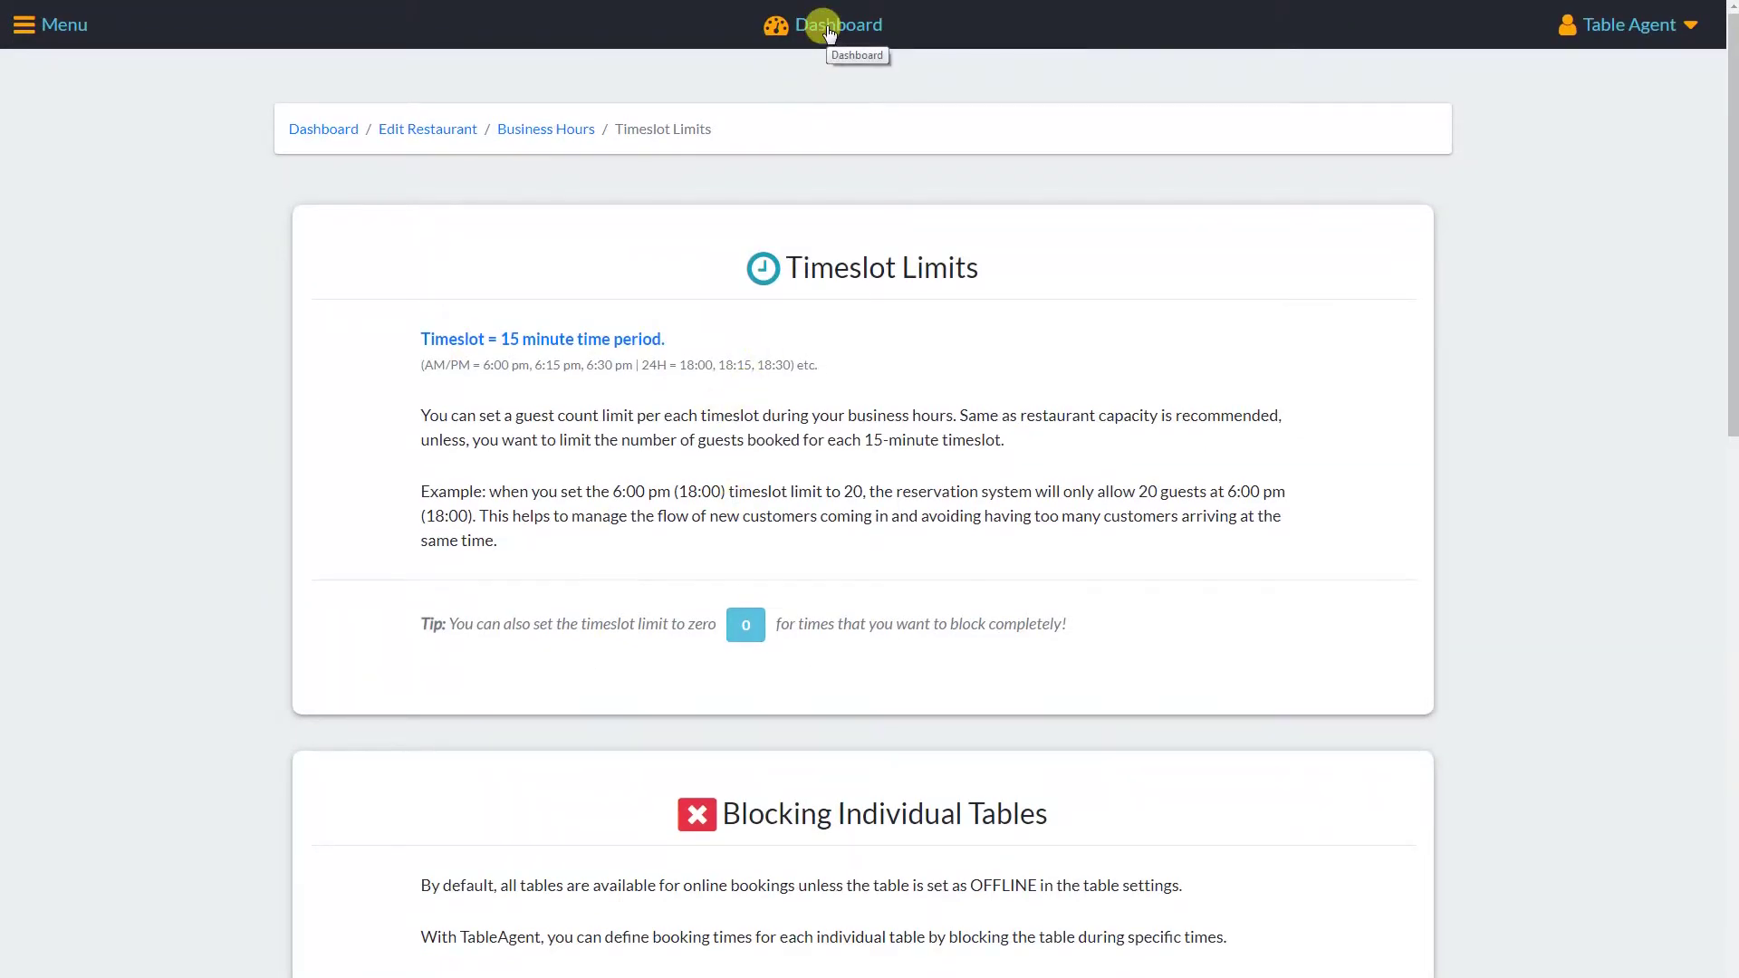
# - Return to the Dashboard and scroll through the Tuesday Apr 09 dinner reservations
pyautogui.click(827, 31)
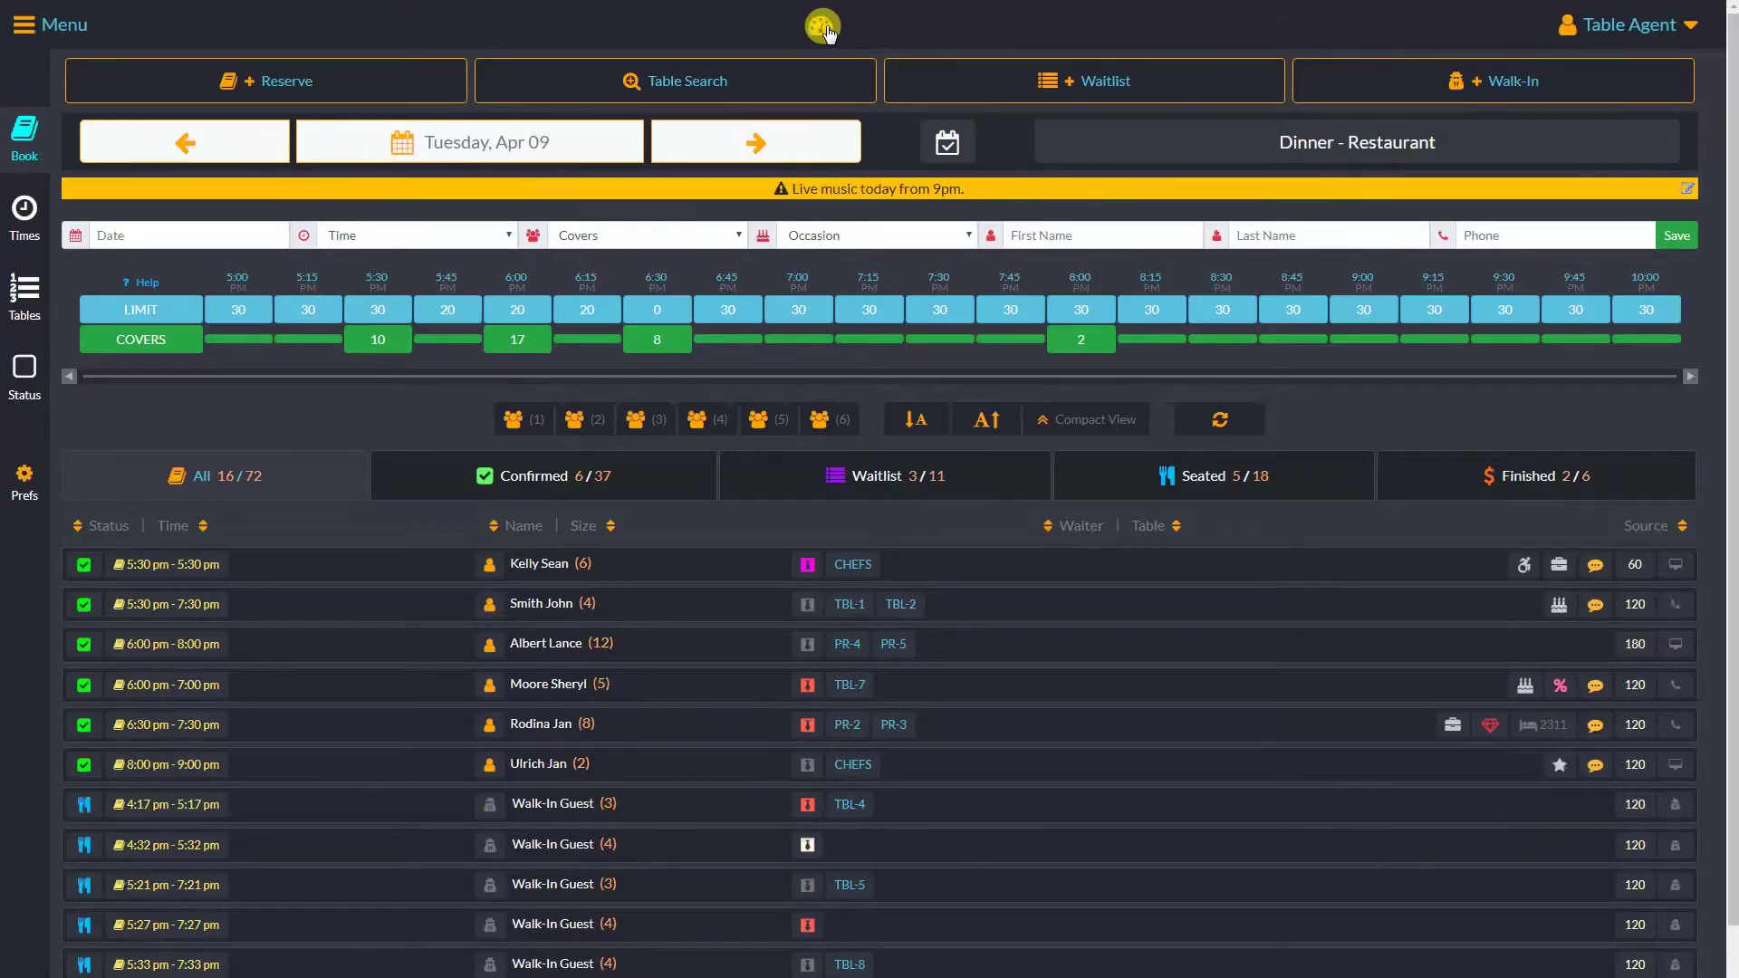
pyautogui.scroll(-2, 723, 334)
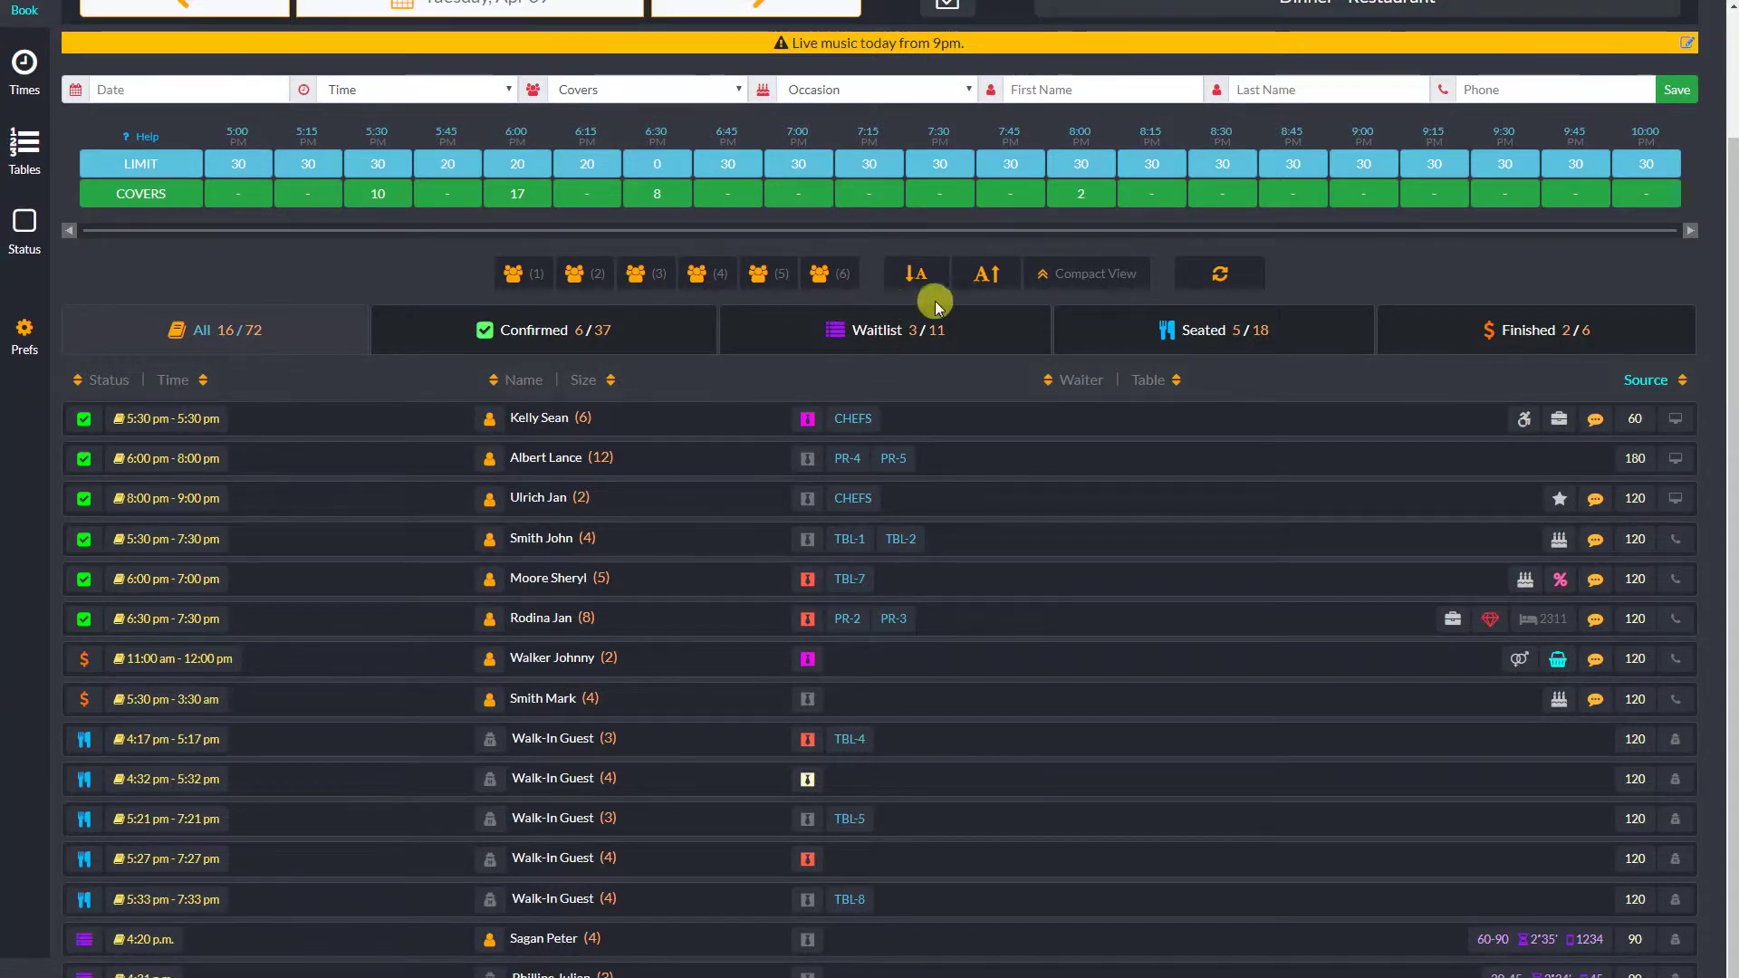
pyautogui.click(697, 274)
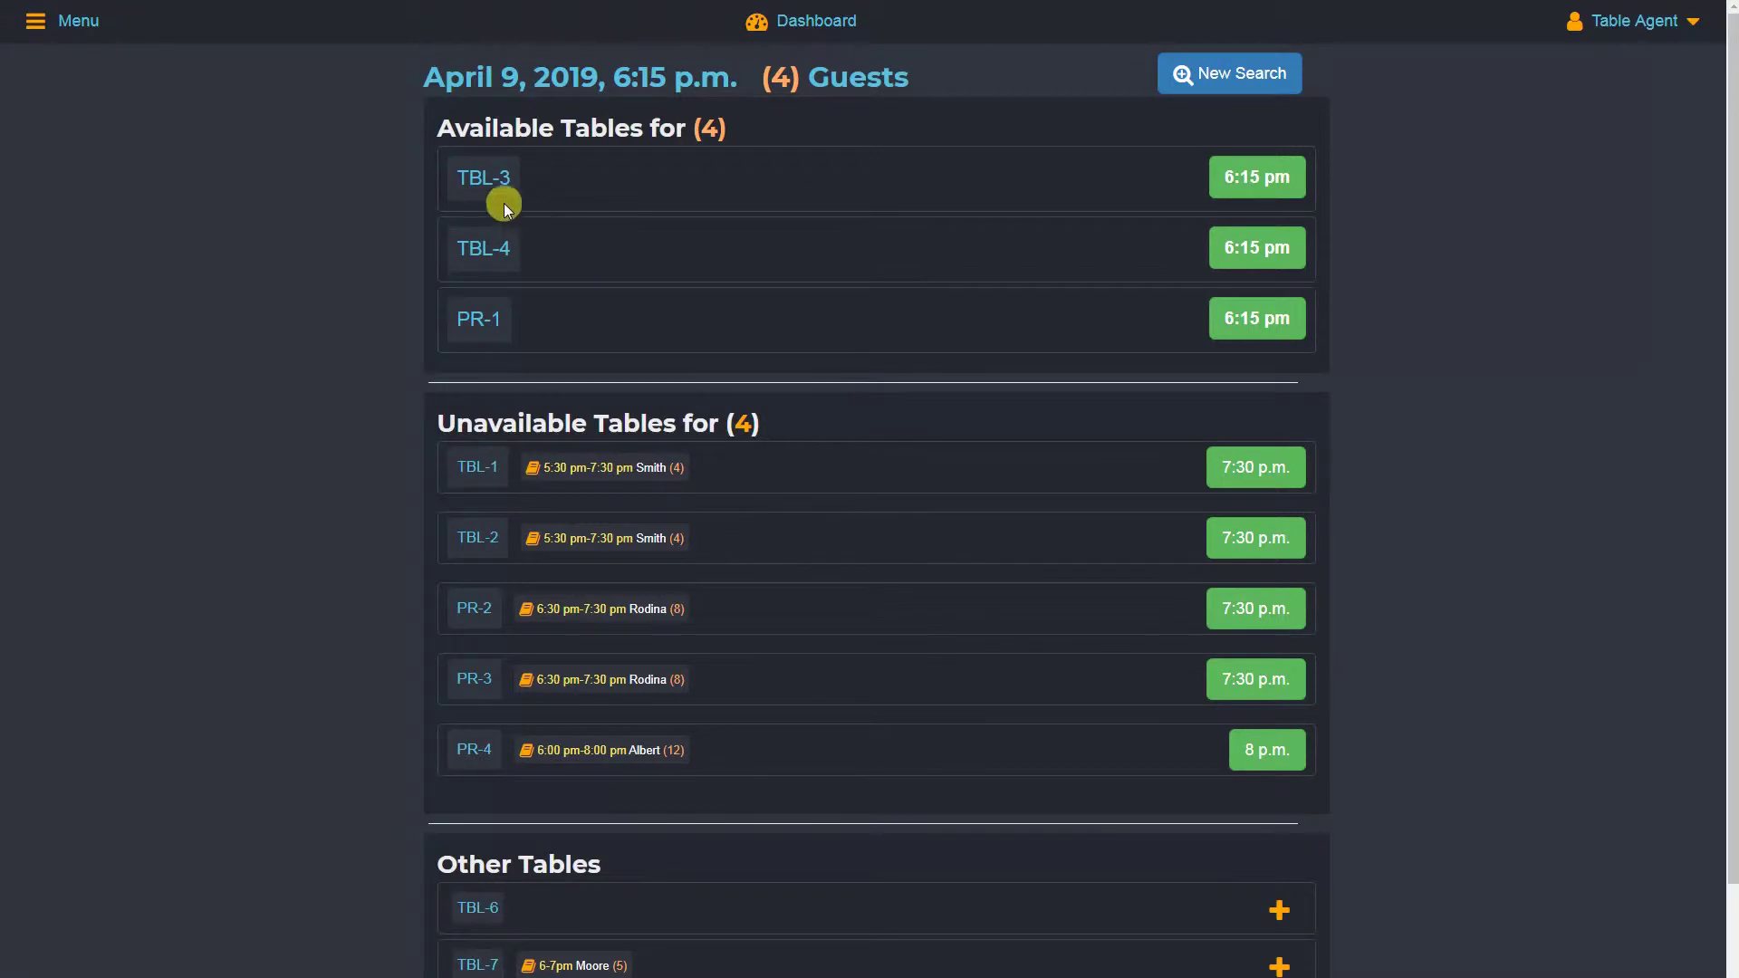
pyautogui.moveTo(489, 315)
pyautogui.scroll(-2, 1013, 654)
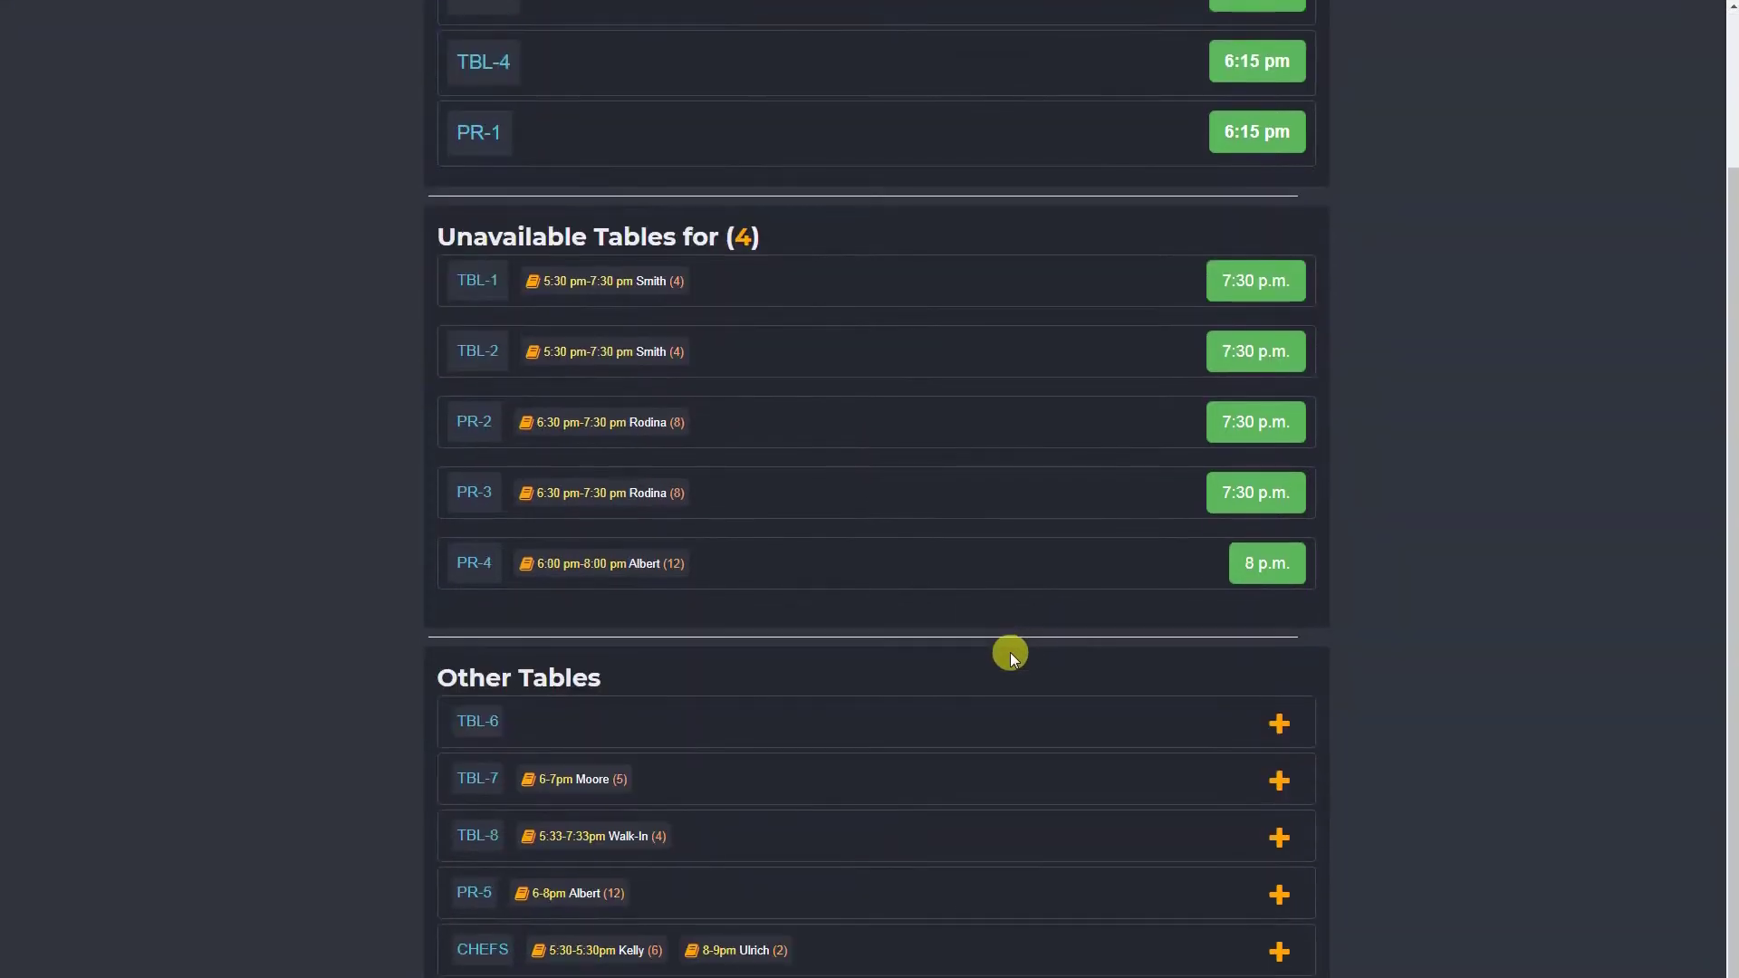
pyautogui.scroll(2, 1011, 656)
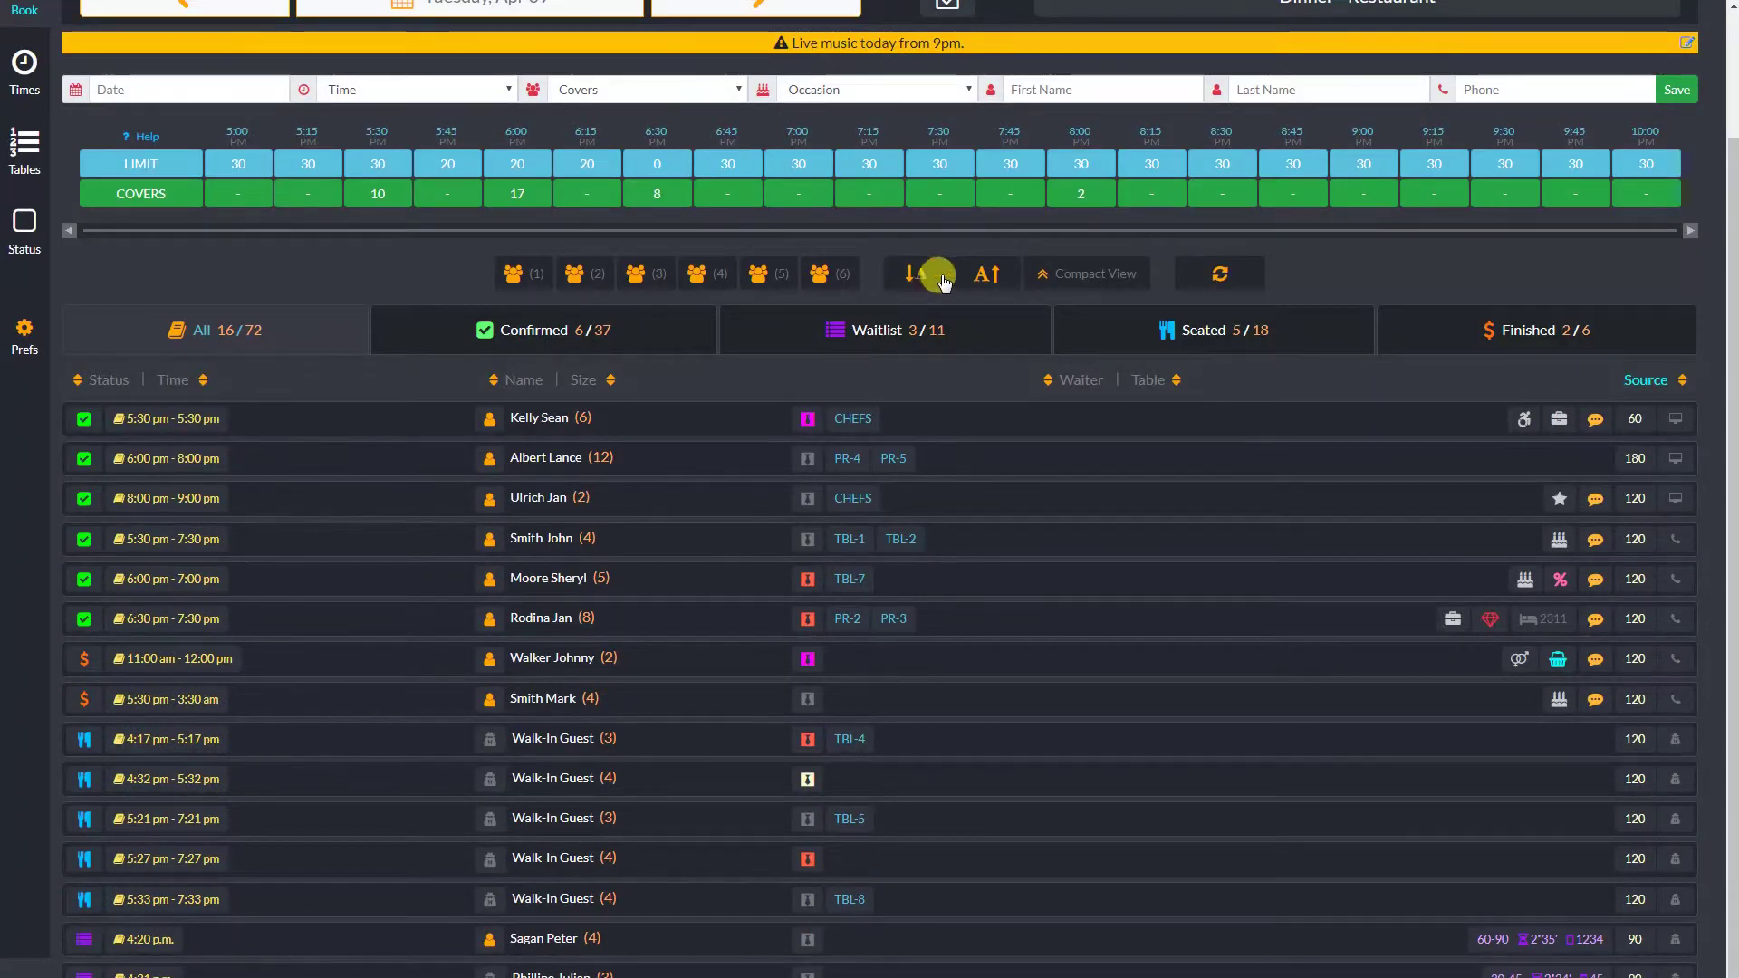
pyautogui.click(985, 275)
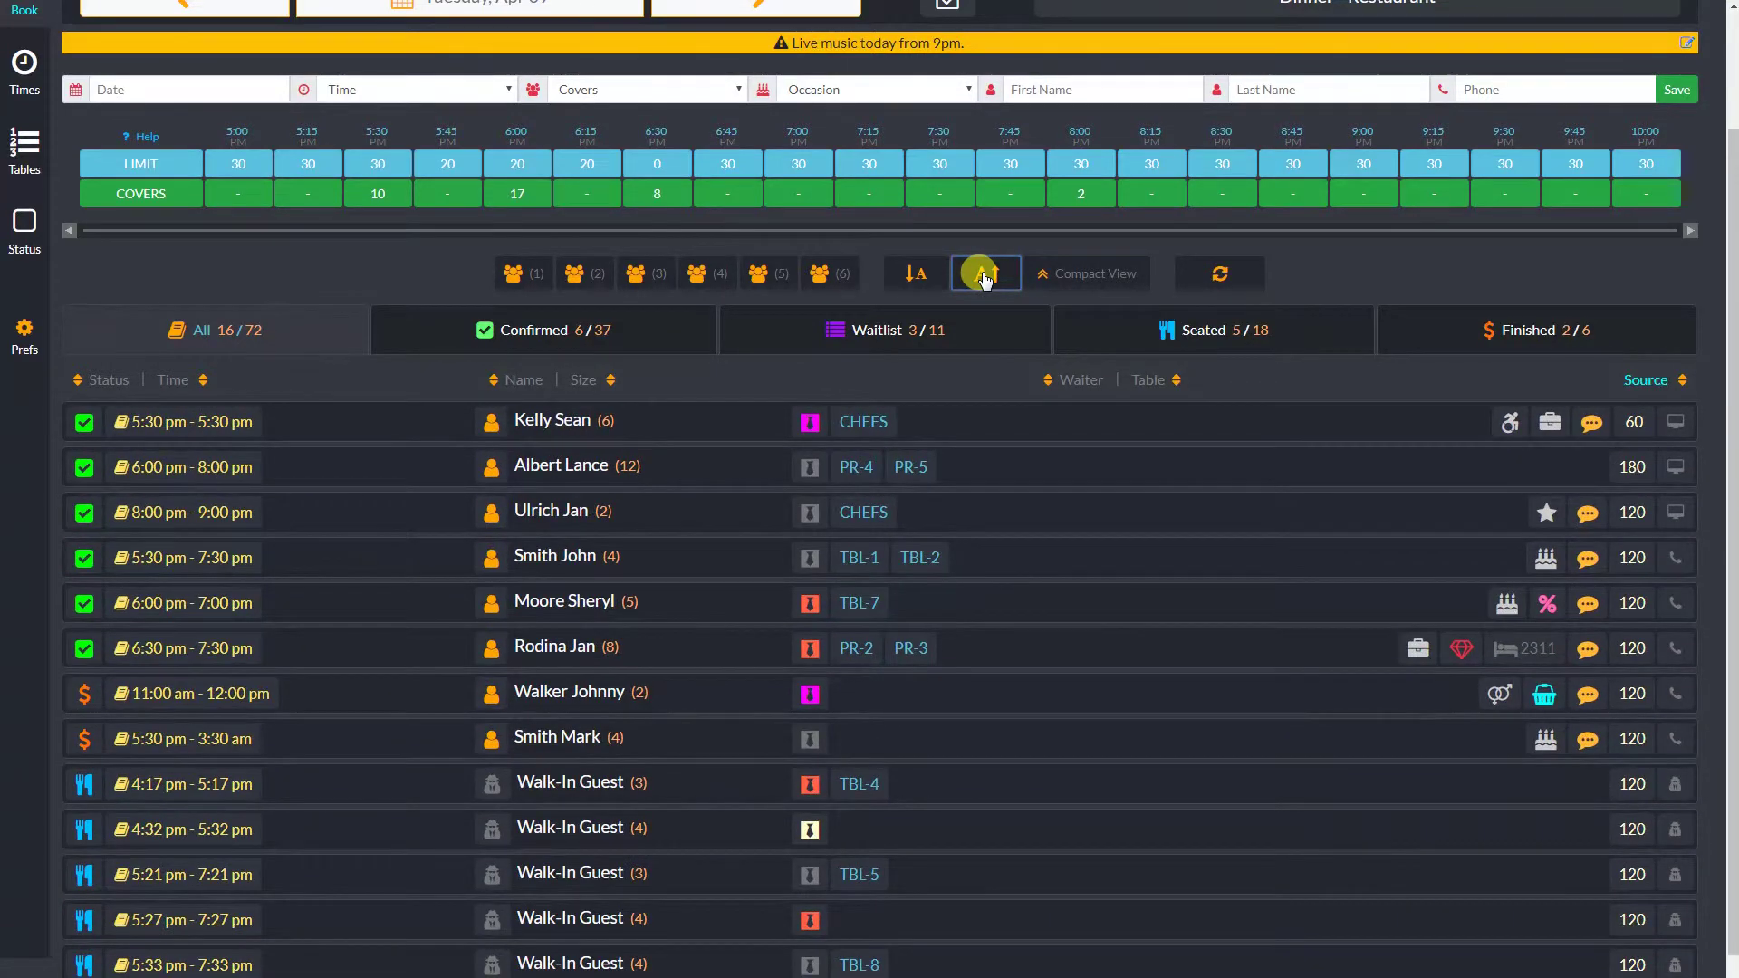
pyautogui.click(911, 276)
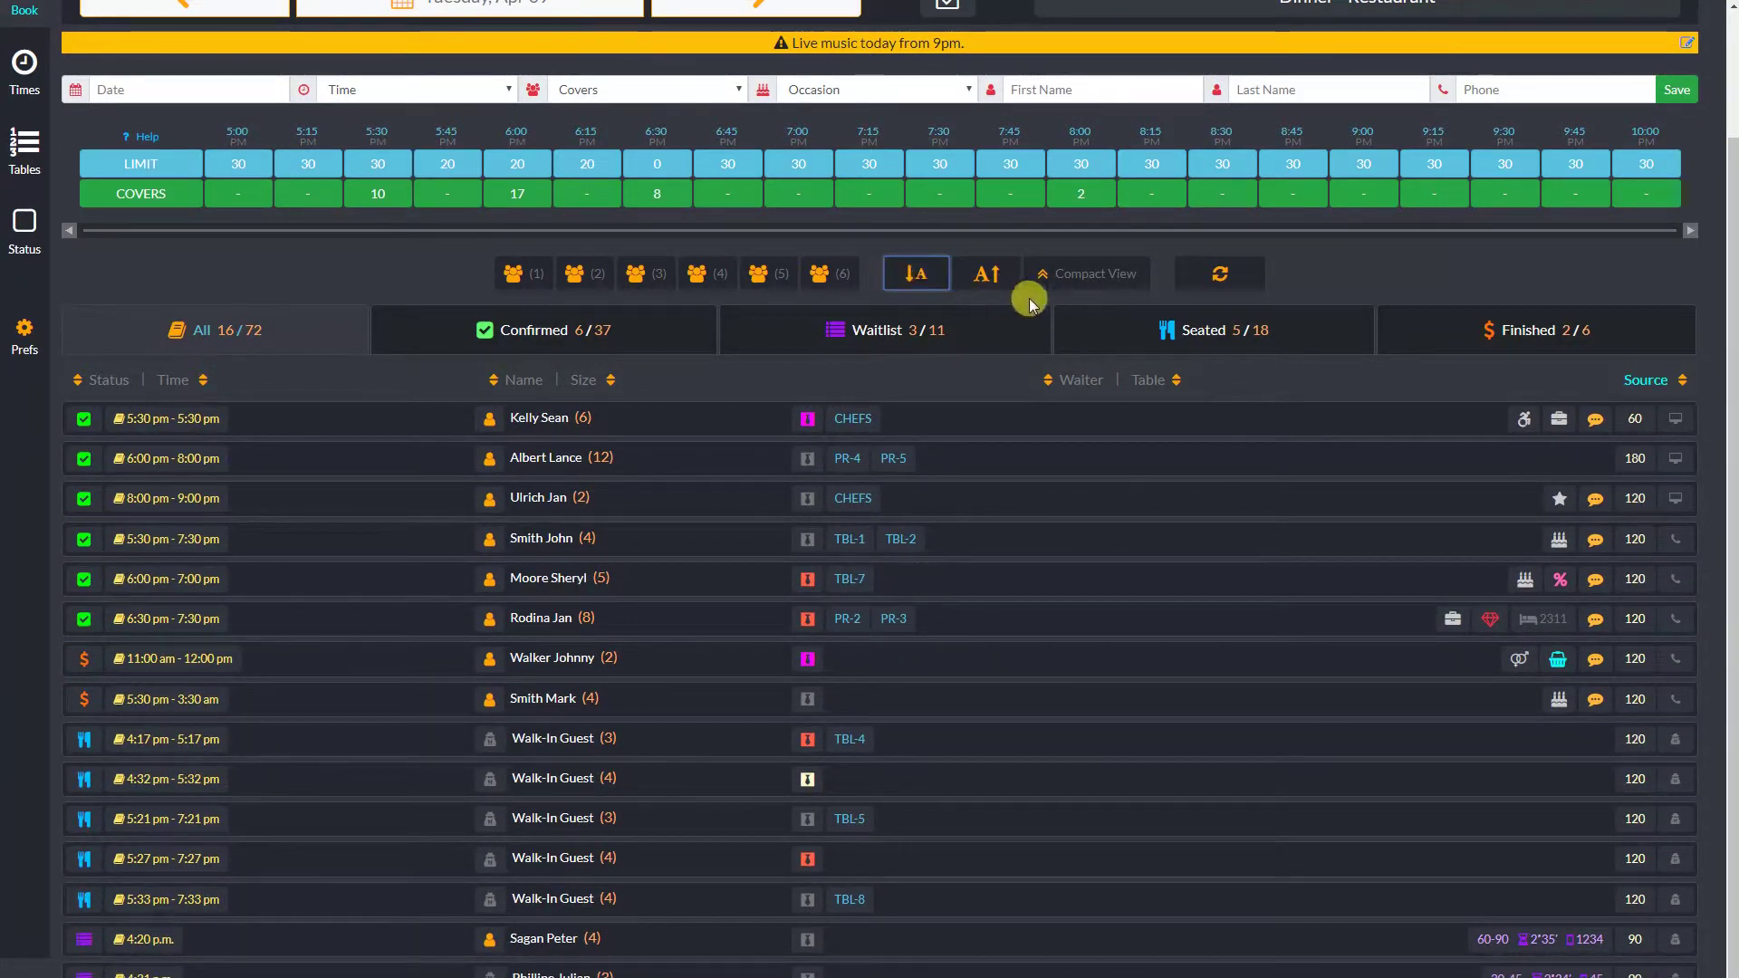
pyautogui.click(1086, 274)
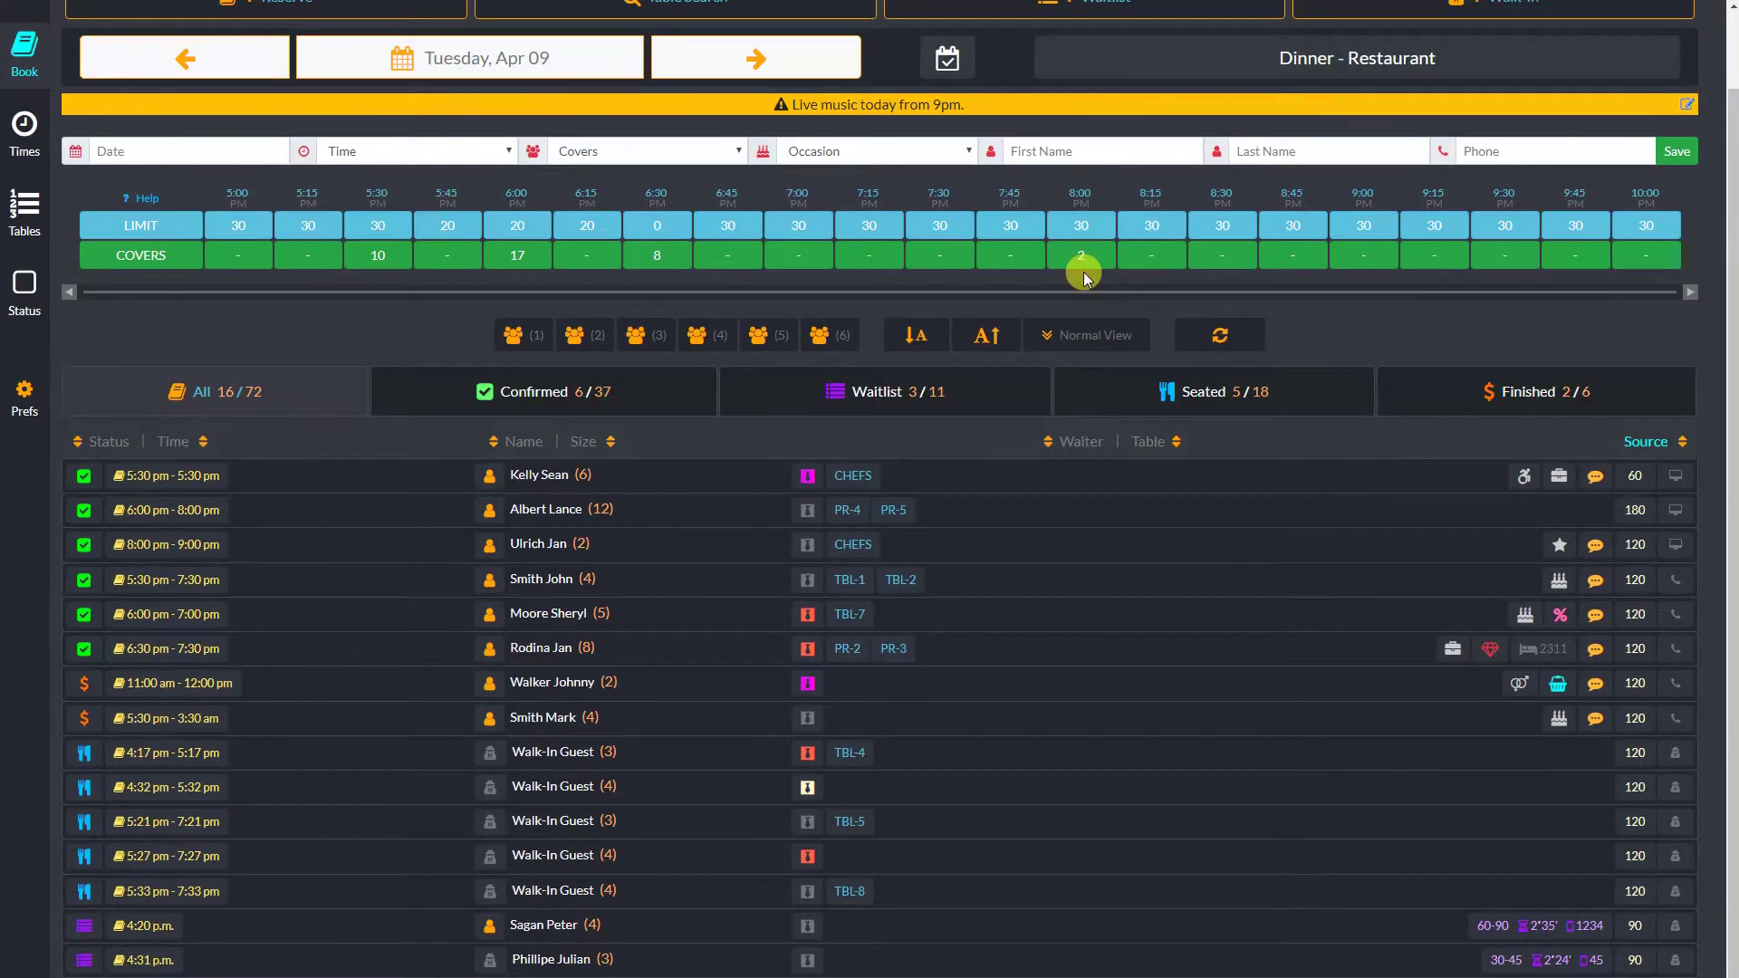
pyautogui.click(1087, 337)
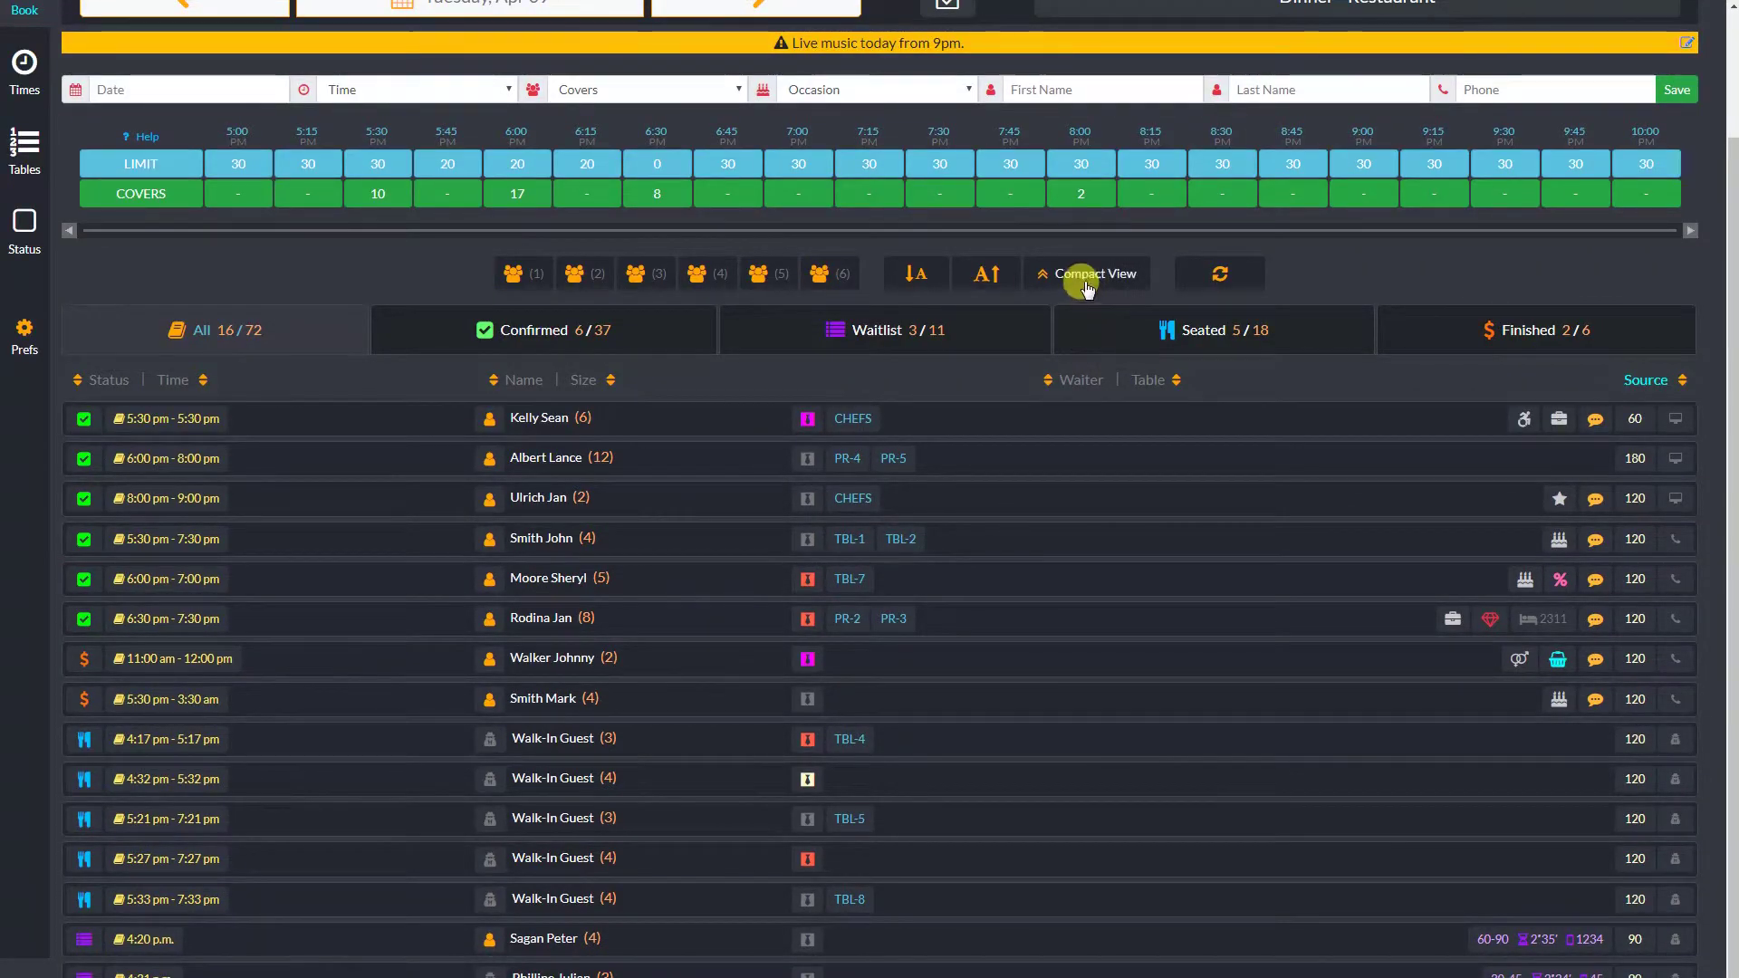
pyautogui.click(1218, 281)
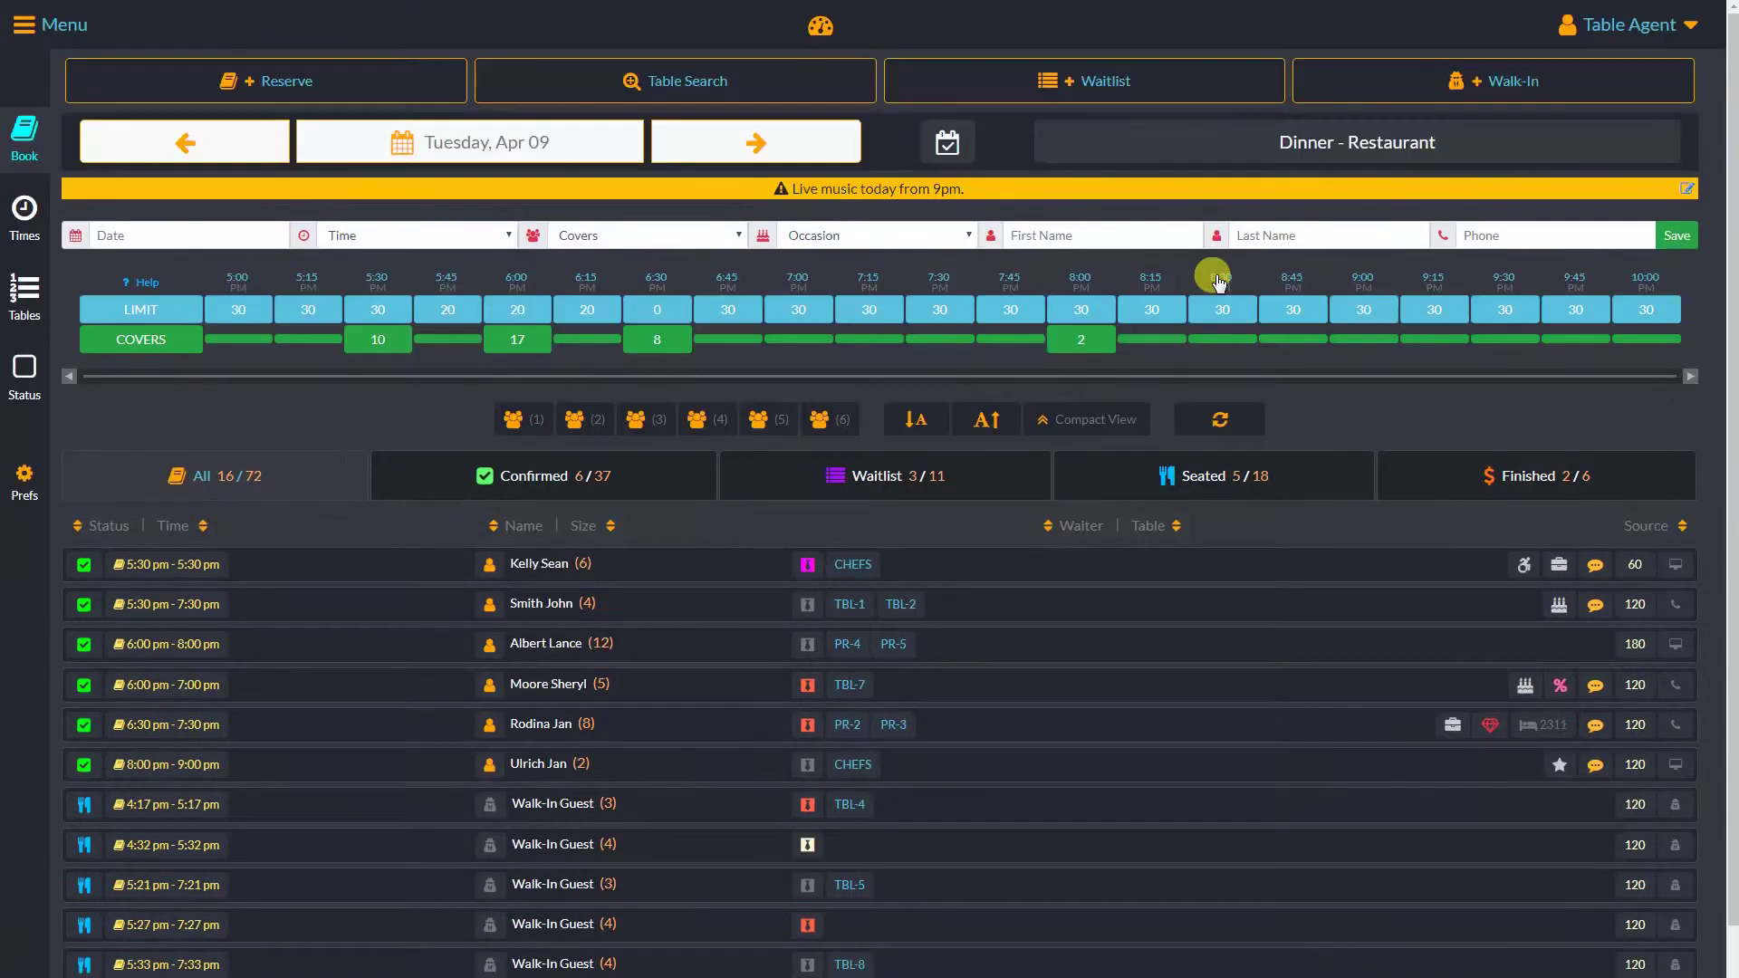
pyautogui.scroll(-2, 1131, 402)
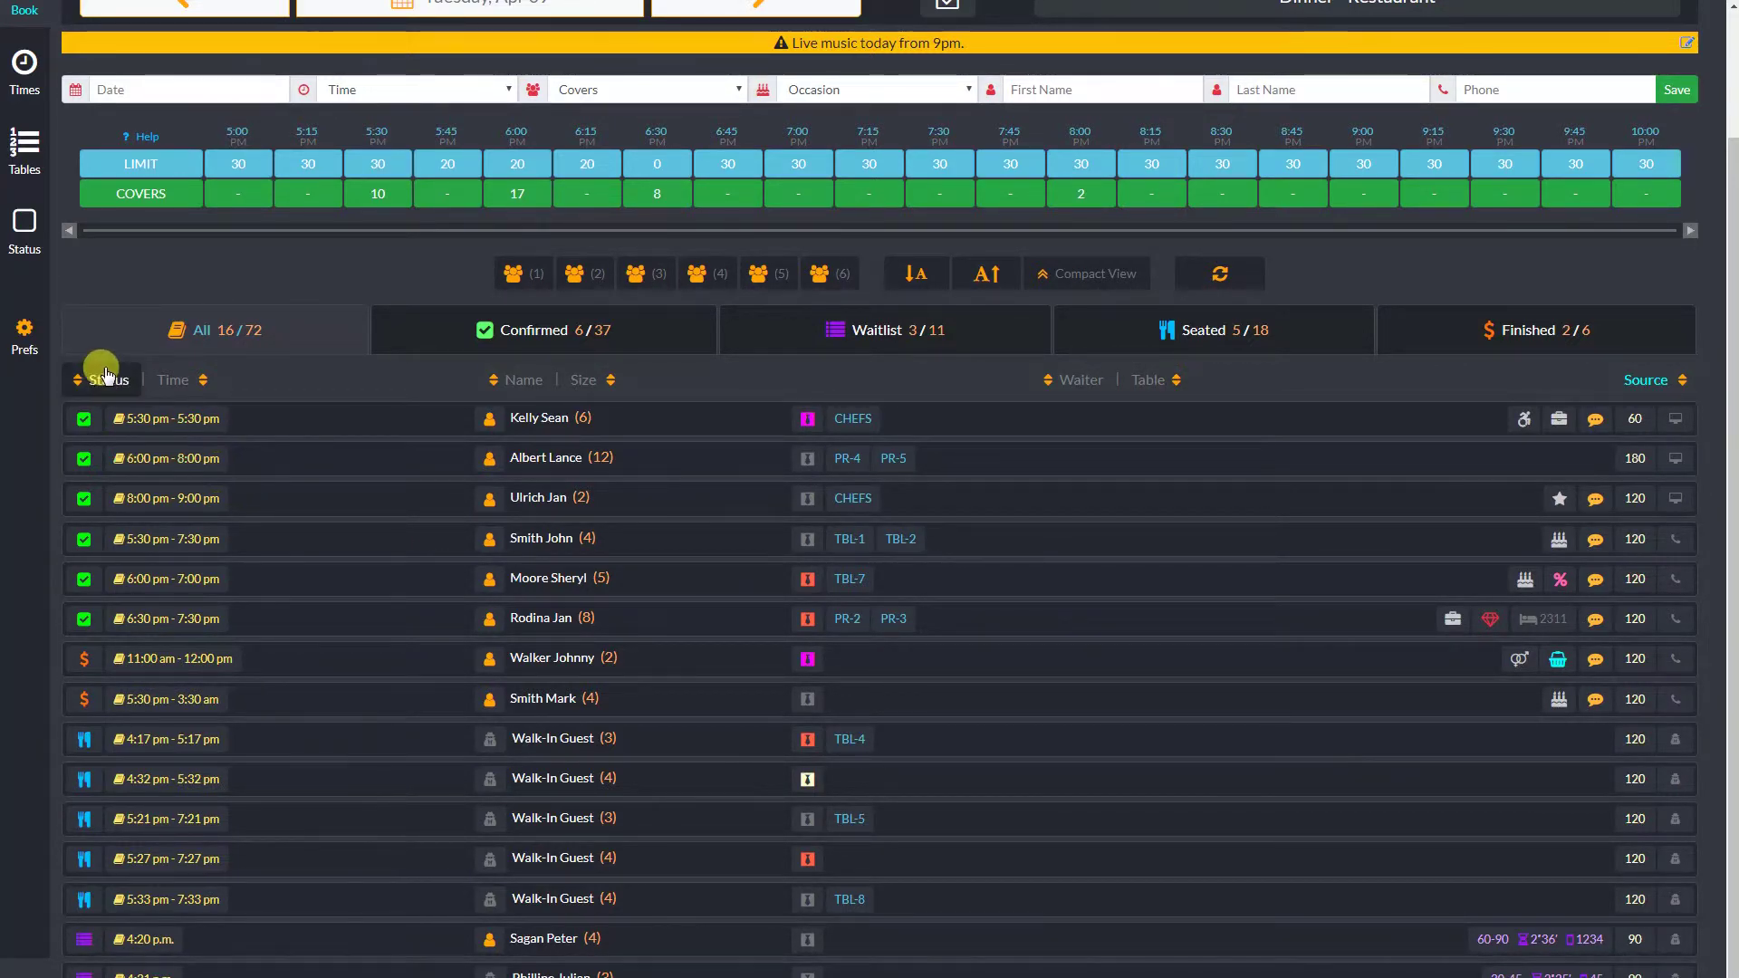
pyautogui.scroll(-1, 7, 173)
pyautogui.scroll(1, 8, 174)
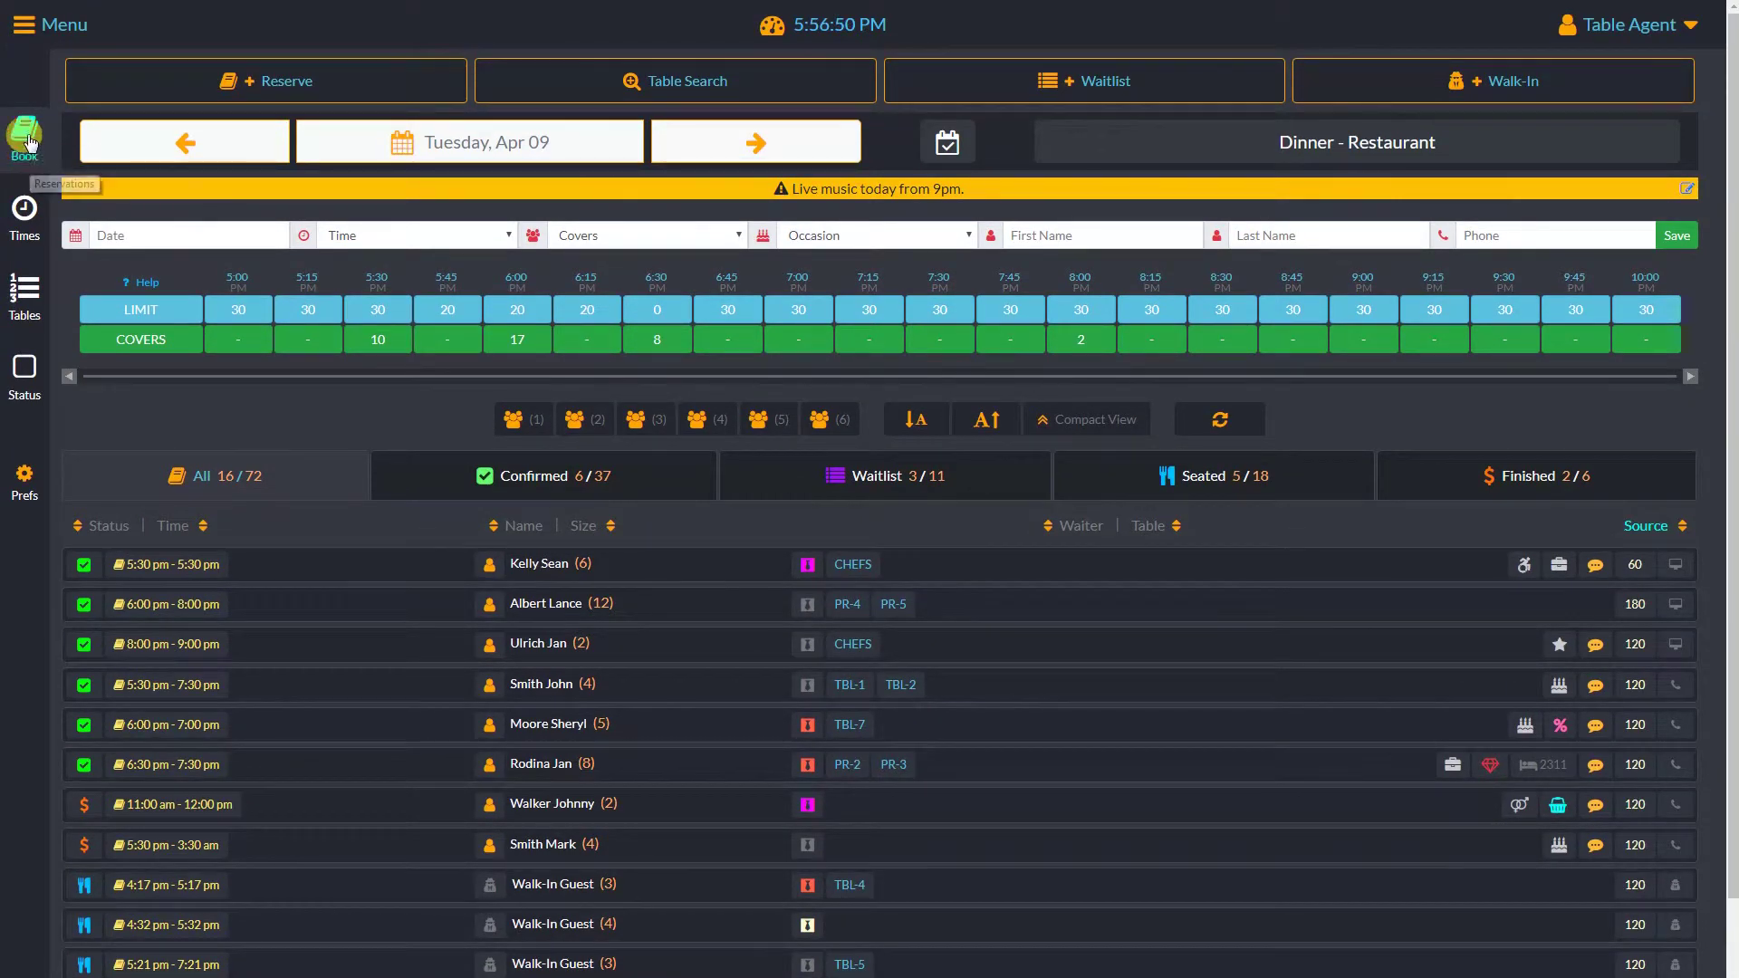
# - Look at the reservations by time slot, then switch the dashboard to the Tables layout
pyautogui.click(24, 208)
pyautogui.scroll(-3, 390, 435)
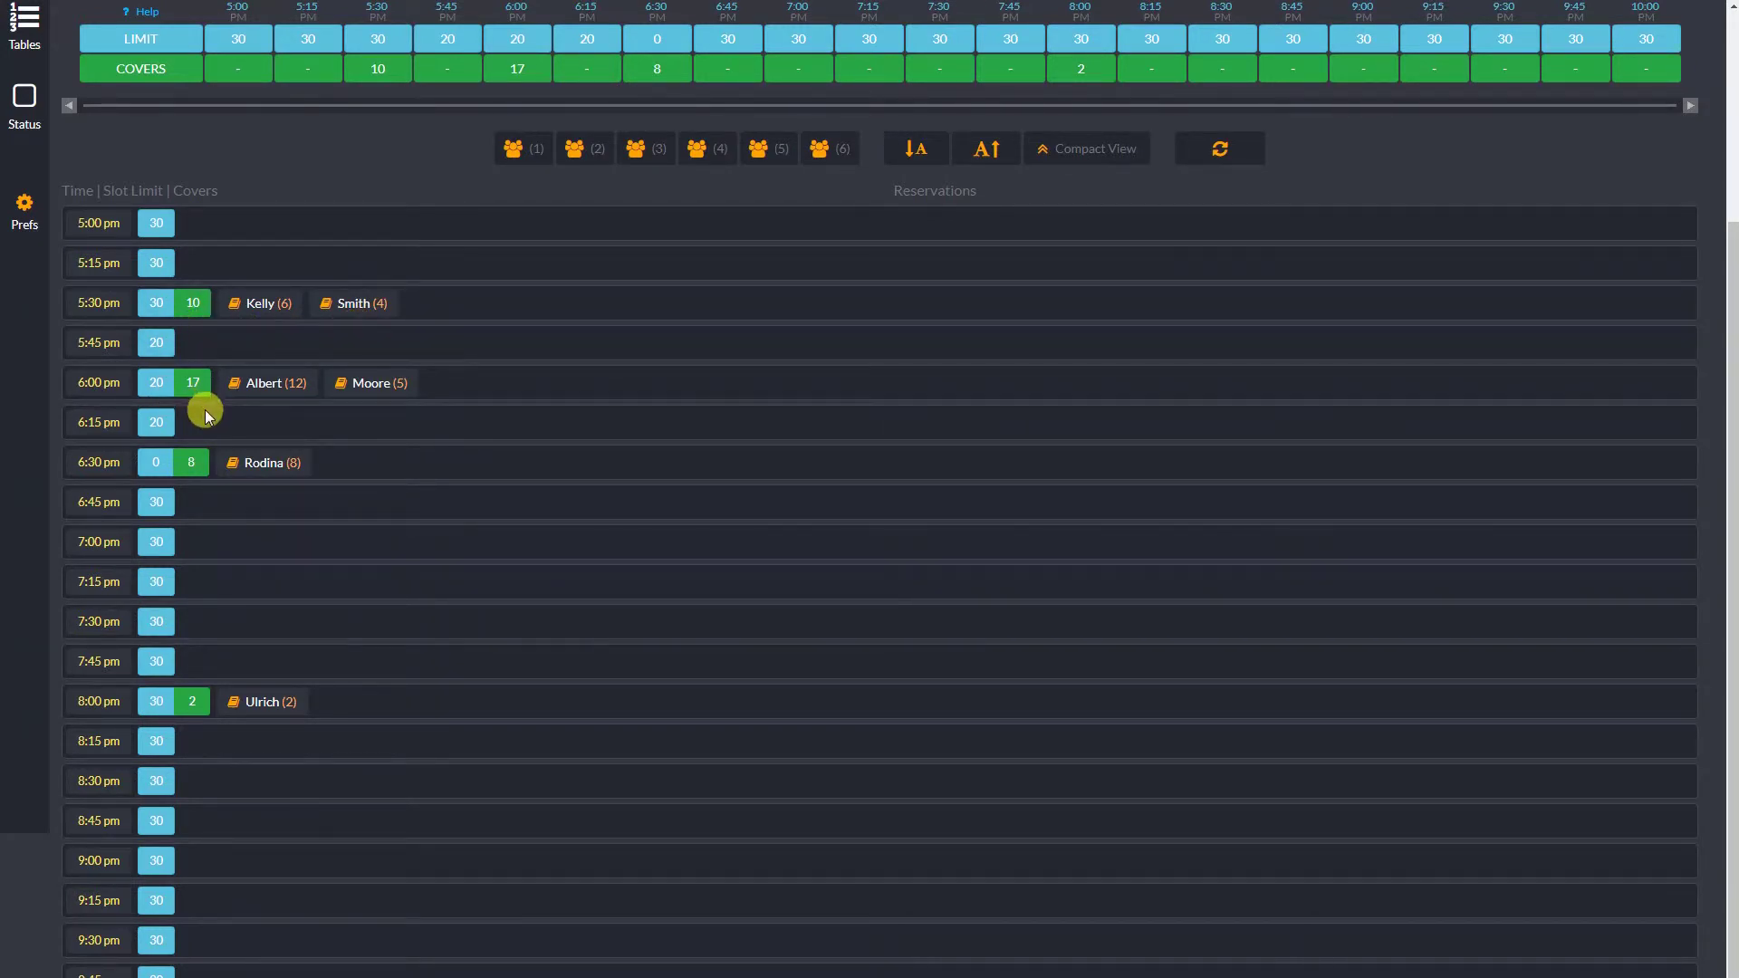
pyautogui.scroll(3, 252, 436)
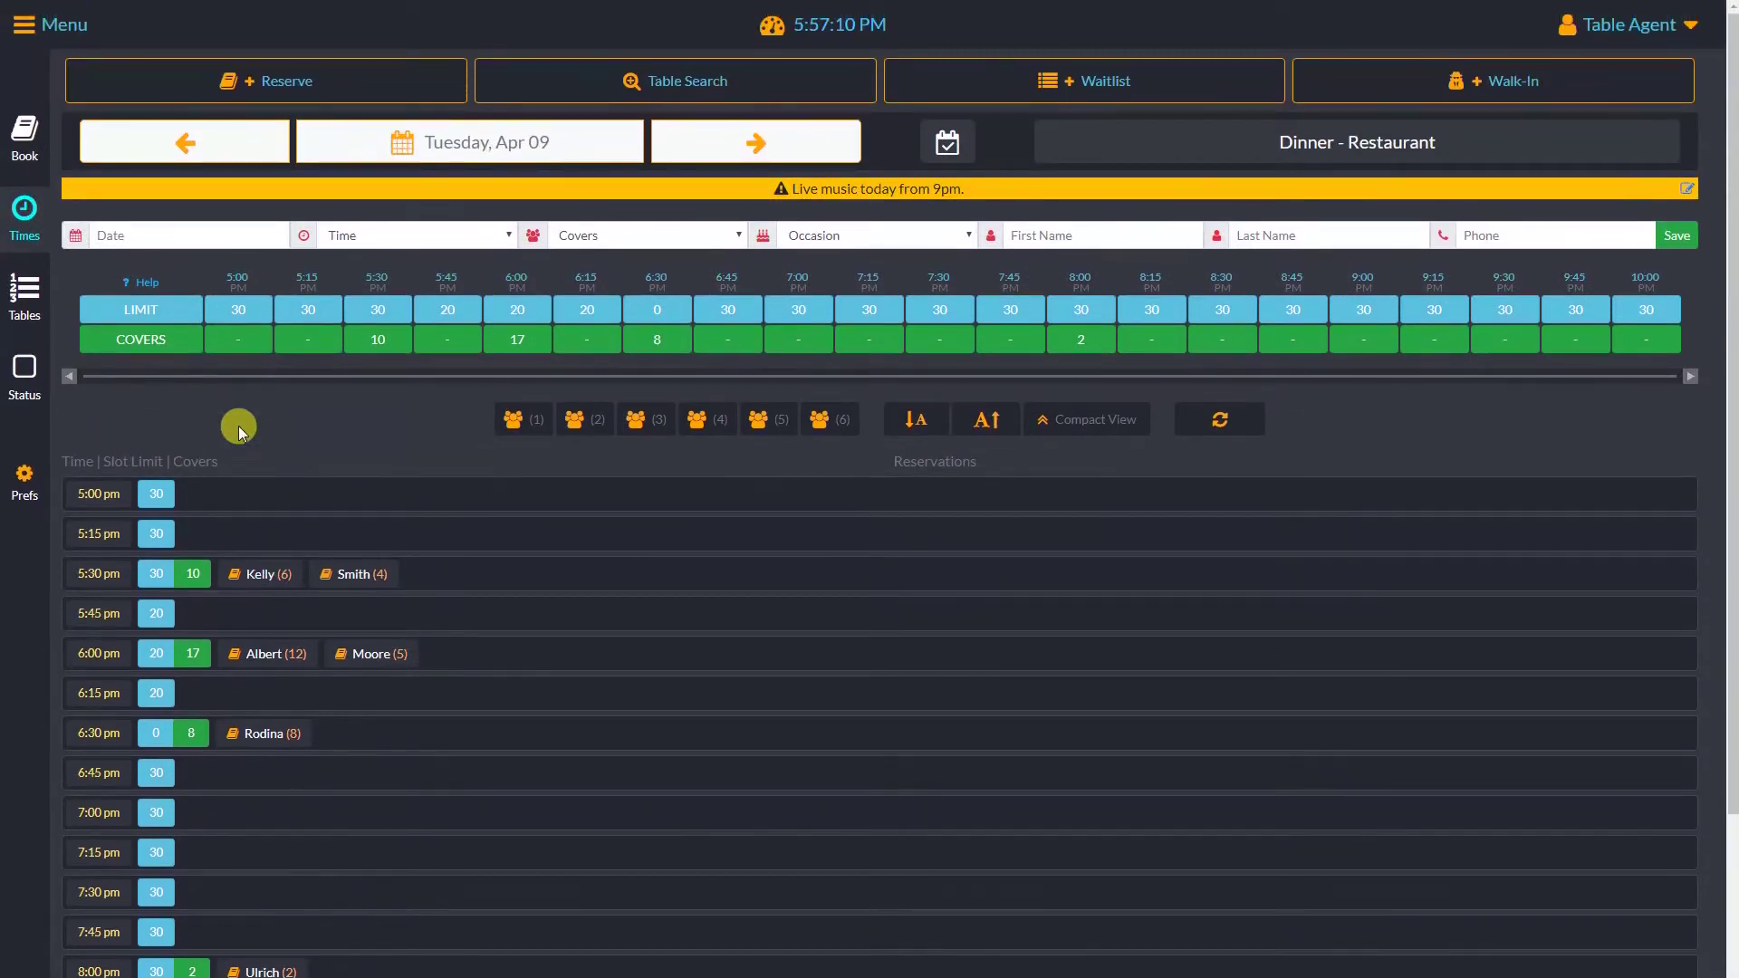
pyautogui.click(27, 290)
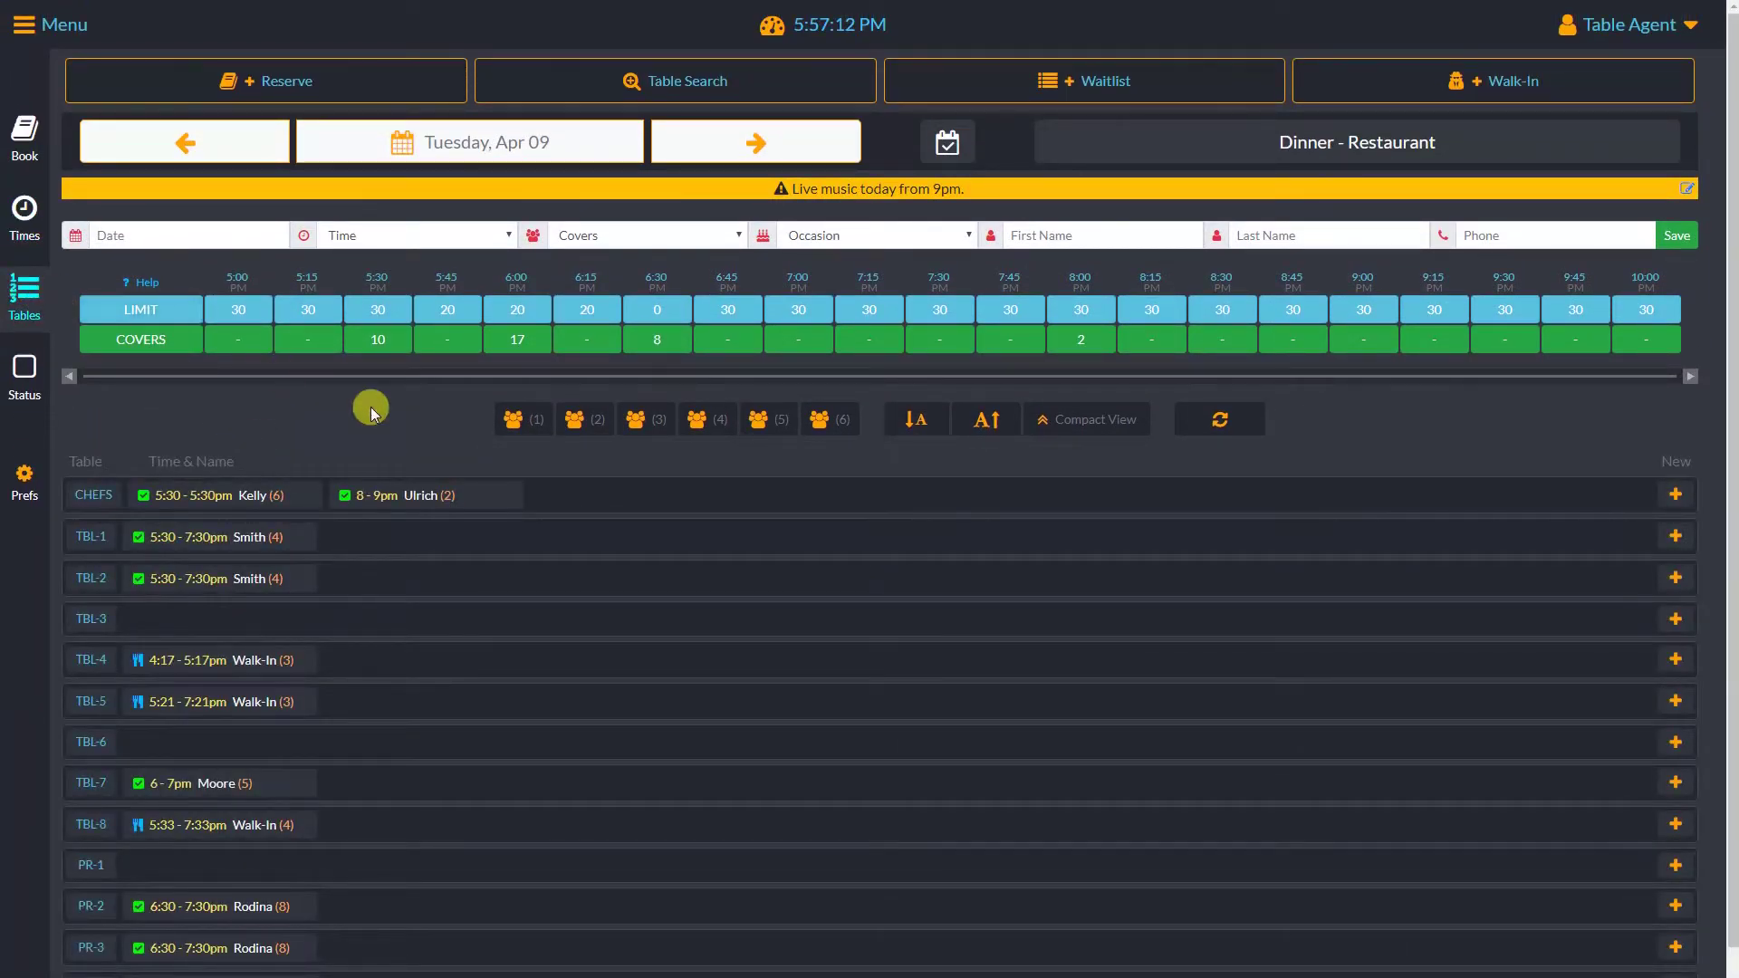
pyautogui.scroll(-1, 369, 408)
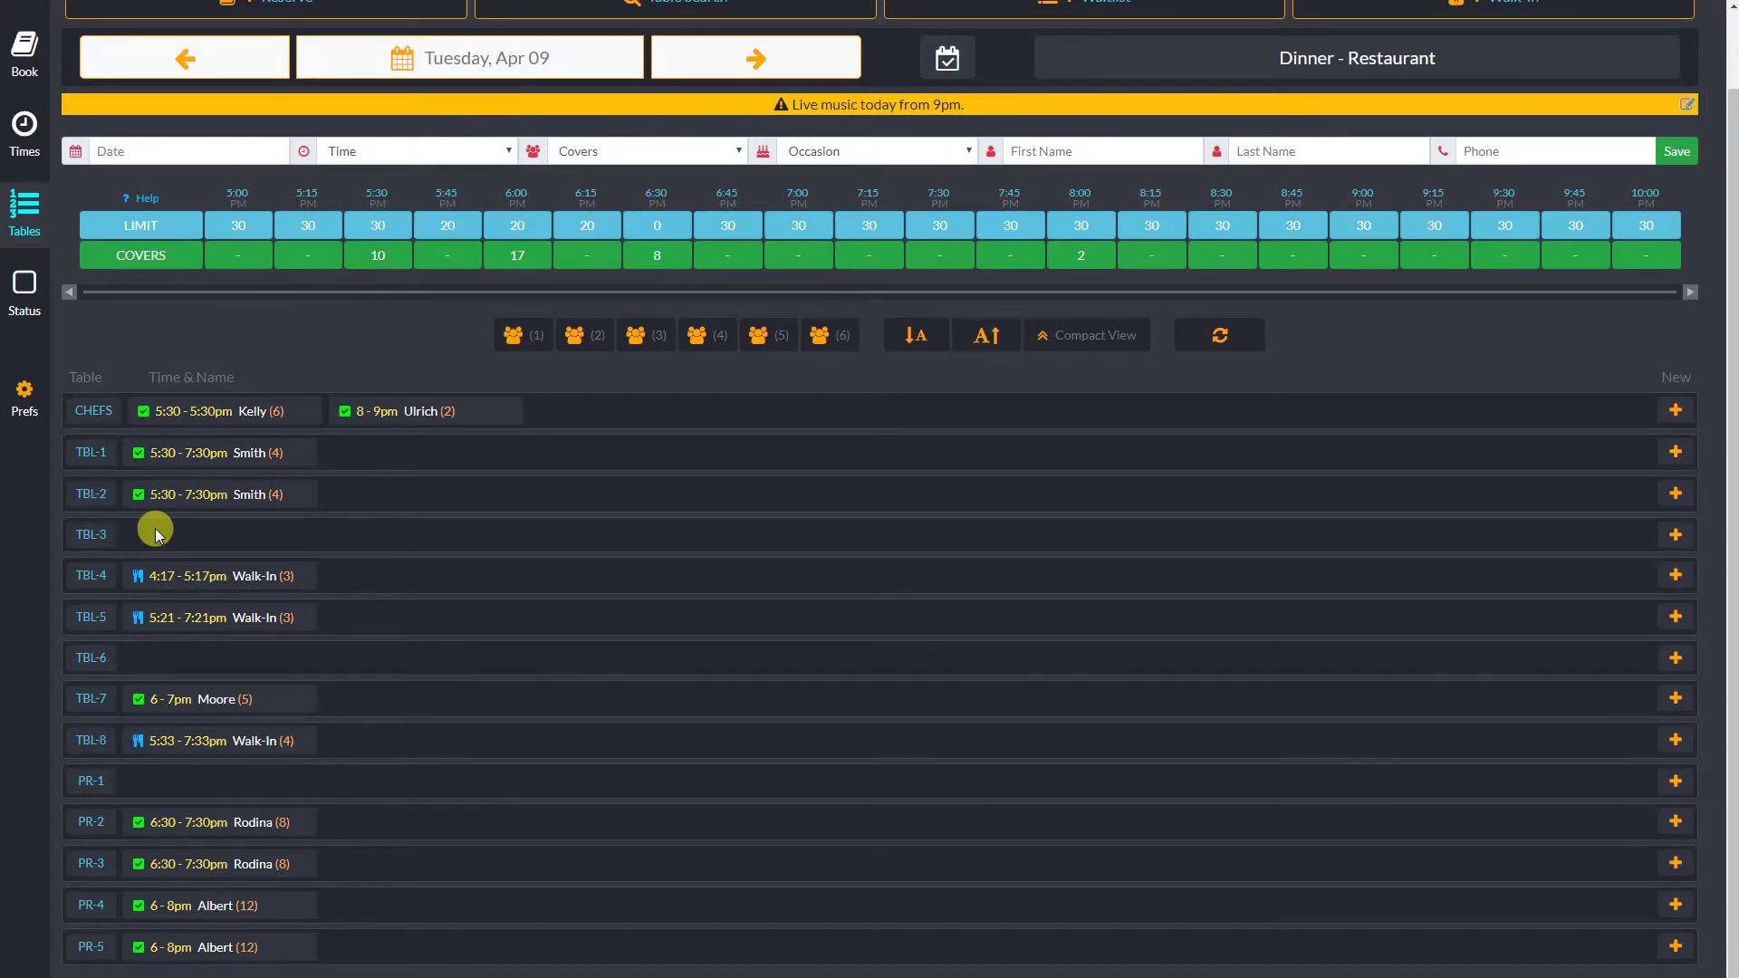
# - Switch to the table Status view, then open the Prefs Dashboard Settings page
pyautogui.click(23, 285)
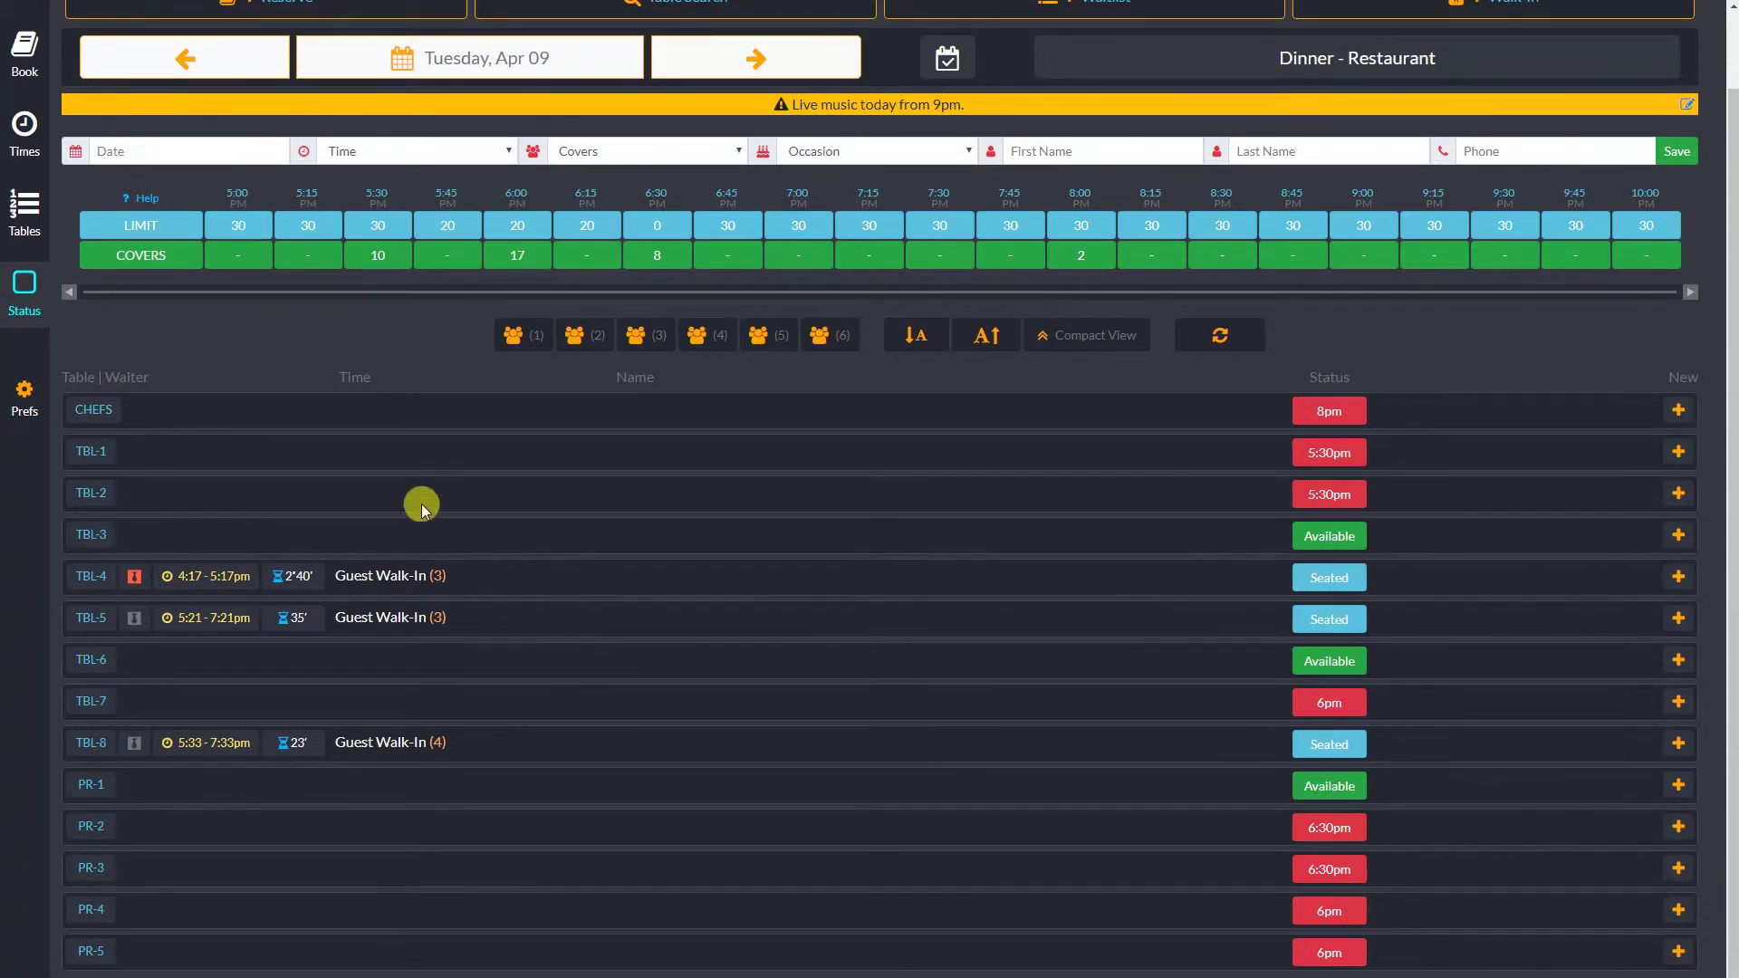
pyautogui.click(25, 392)
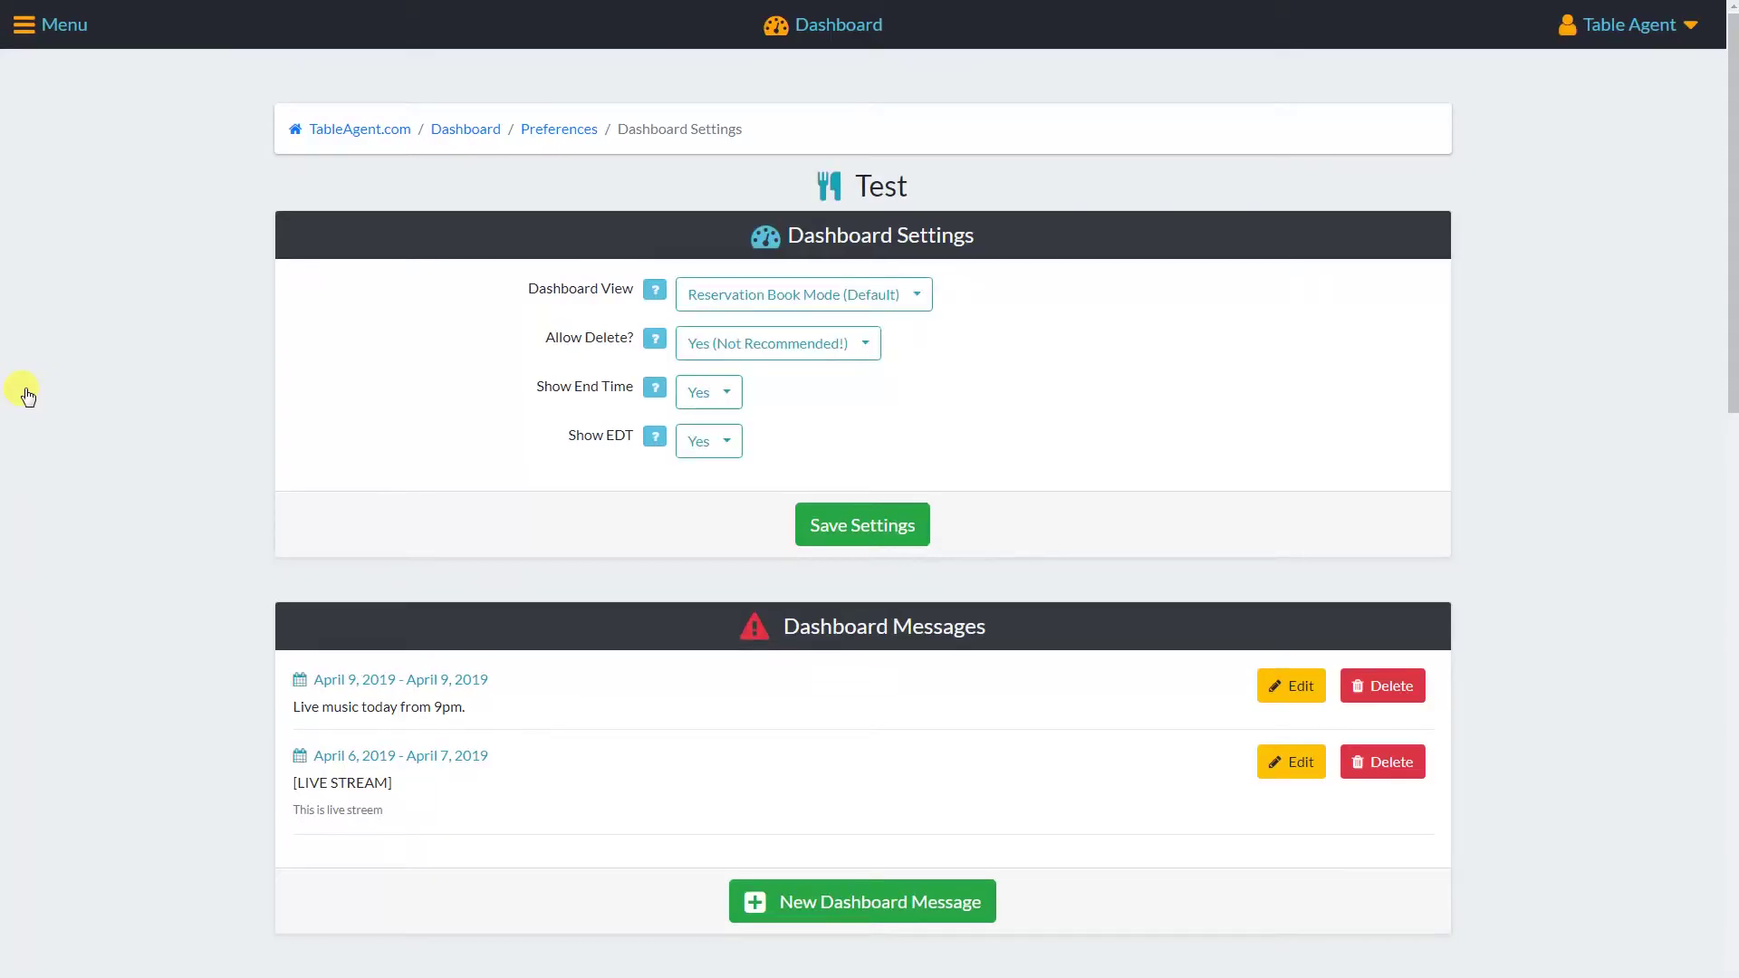
# - Choose Table Status Mode as the Dashboard View and save the dashboard settings
pyautogui.click(901, 292)
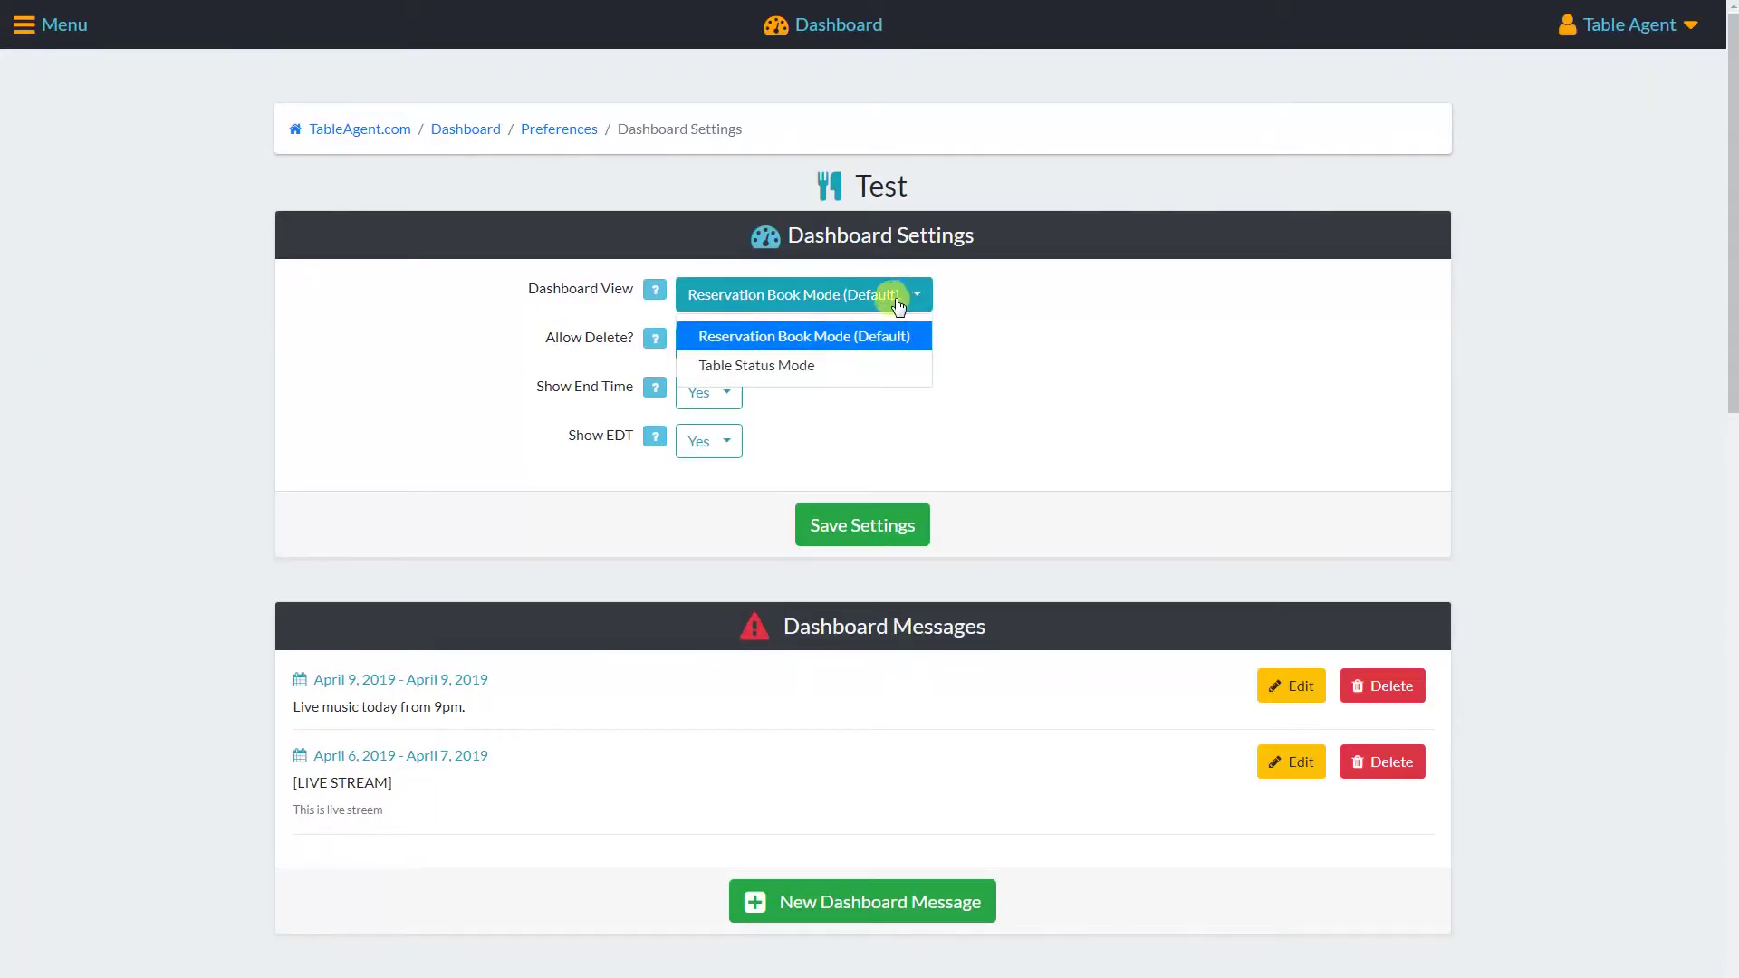
pyautogui.click(834, 366)
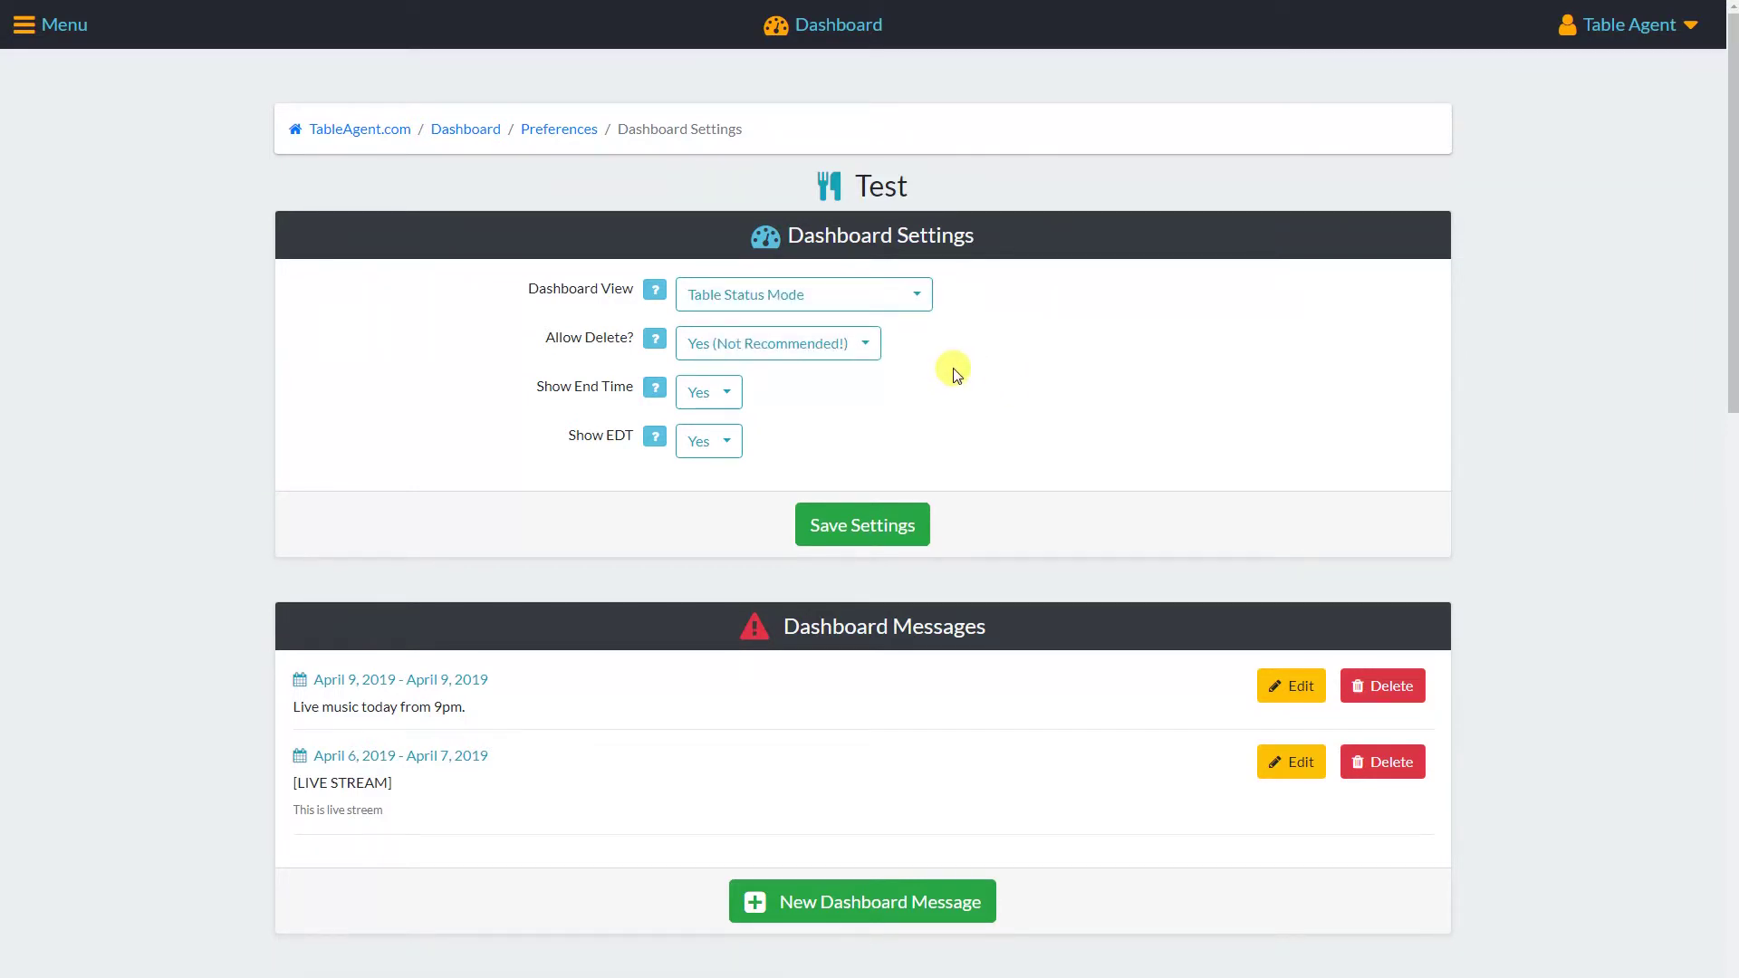
pyautogui.scroll(-5, 951, 373)
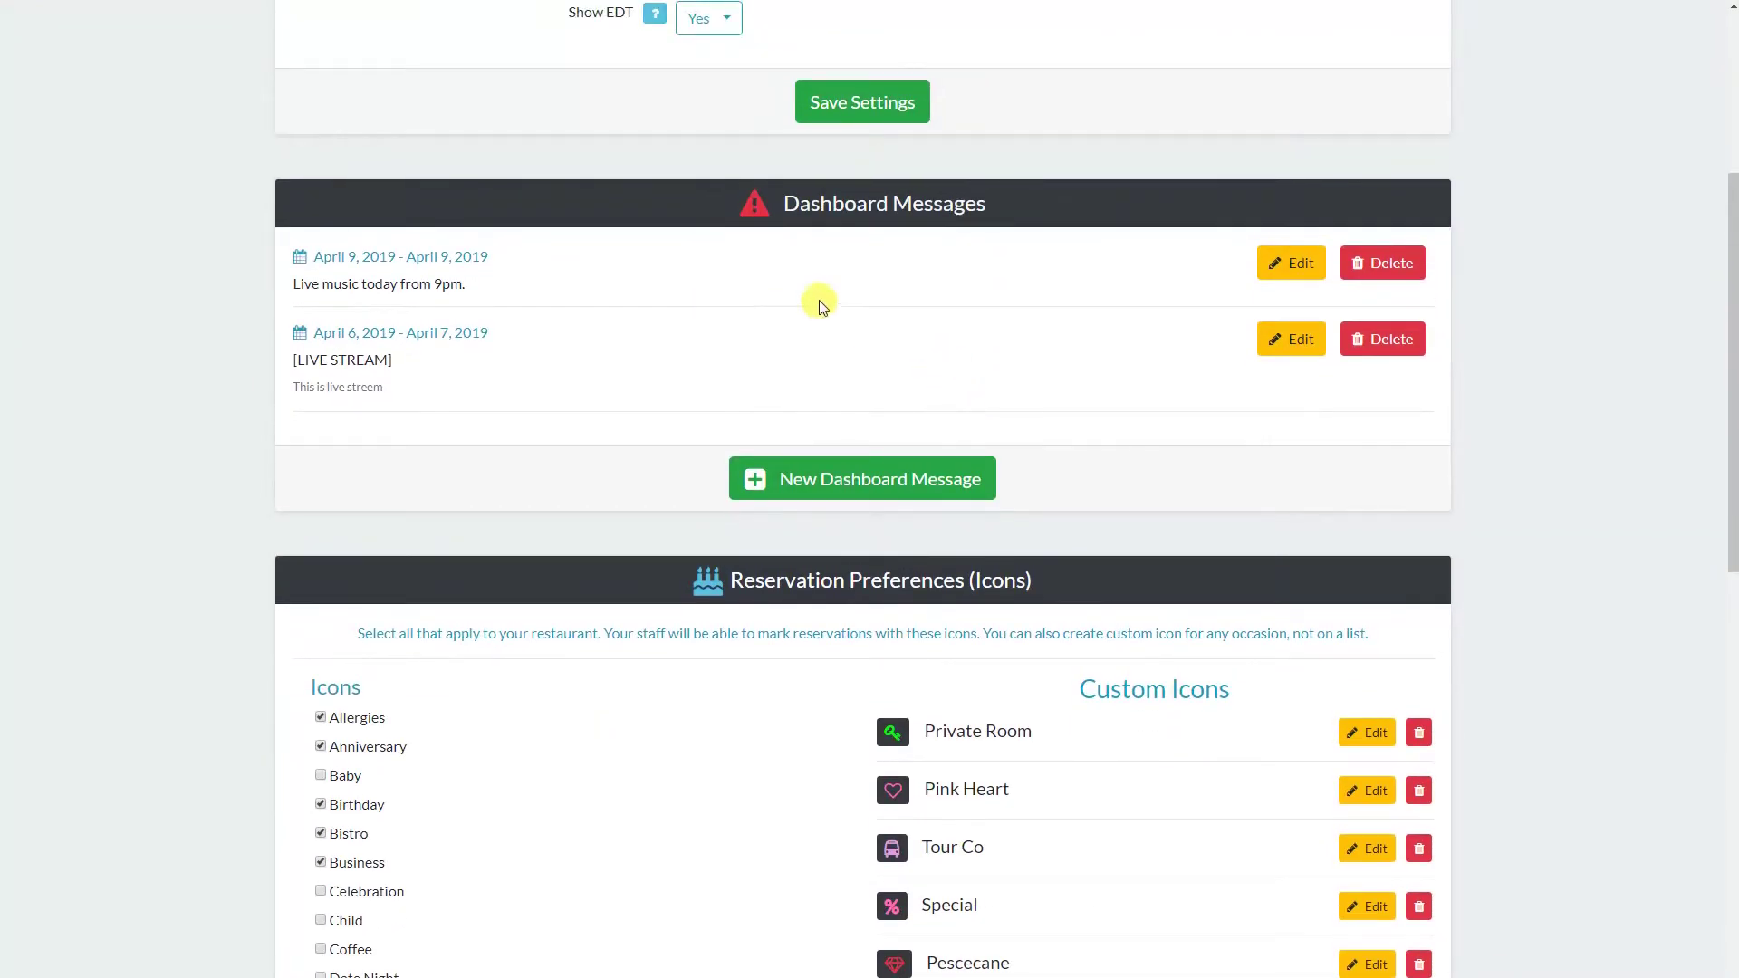
pyautogui.scroll(-3, 858, 313)
pyautogui.scroll(-1, 859, 314)
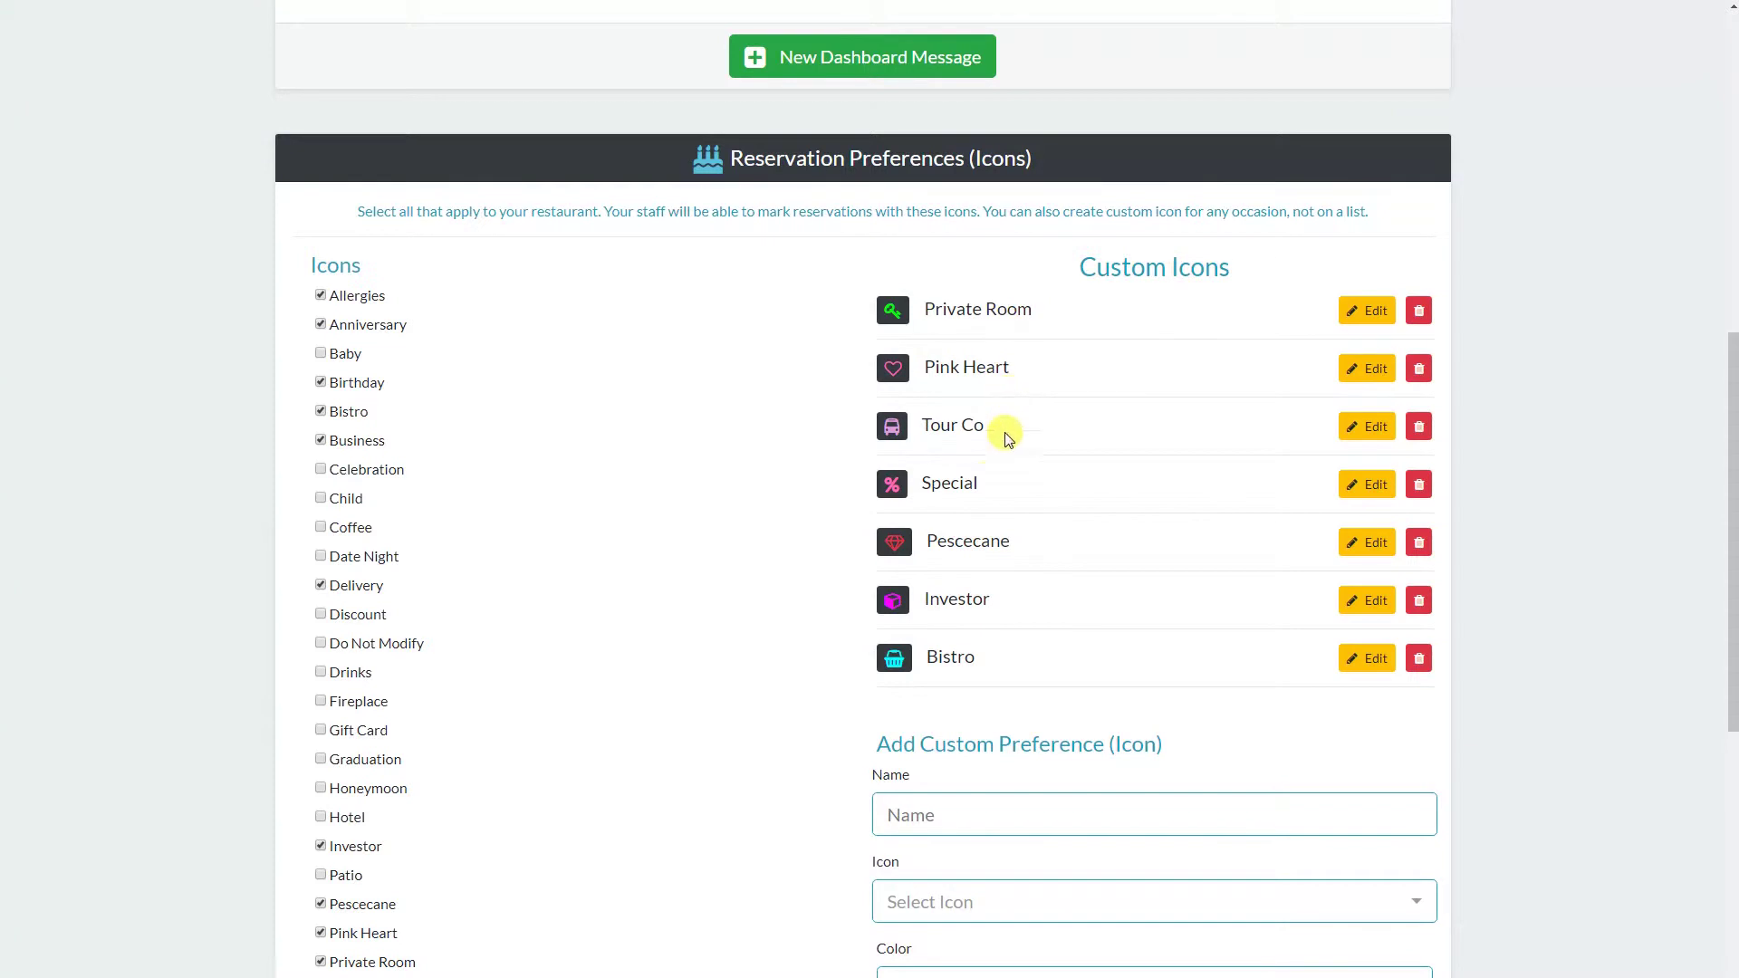
pyautogui.scroll(5, 969, 639)
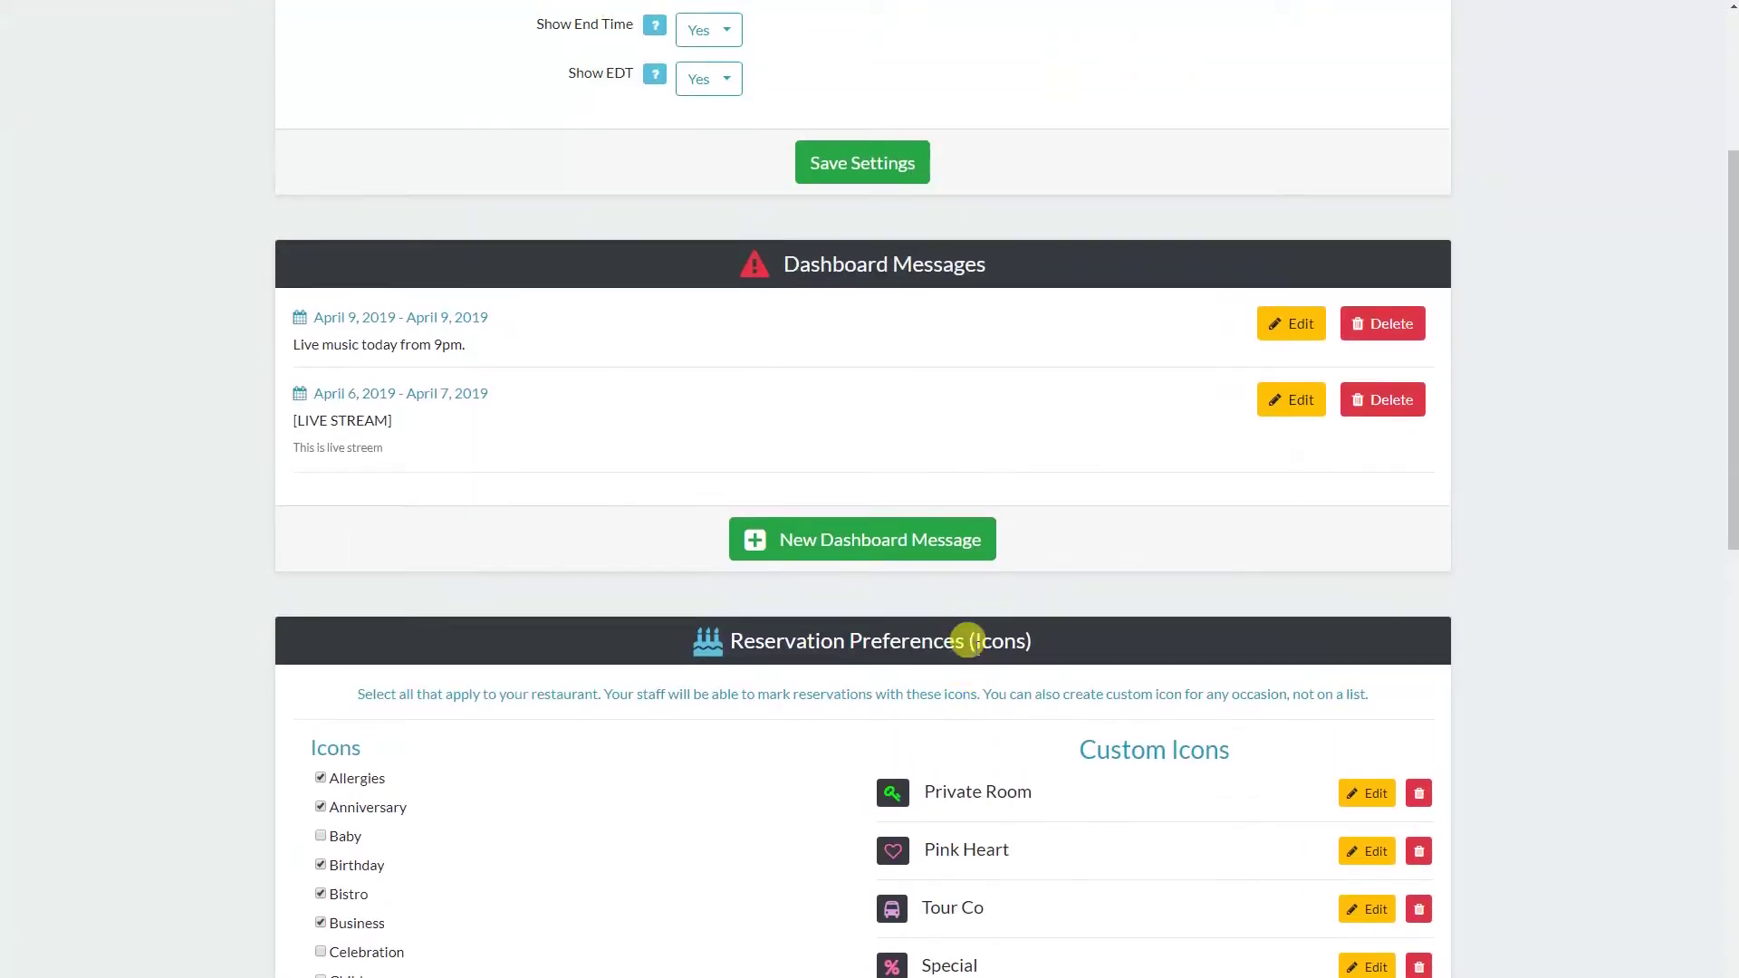
pyautogui.scroll(3, 964, 637)
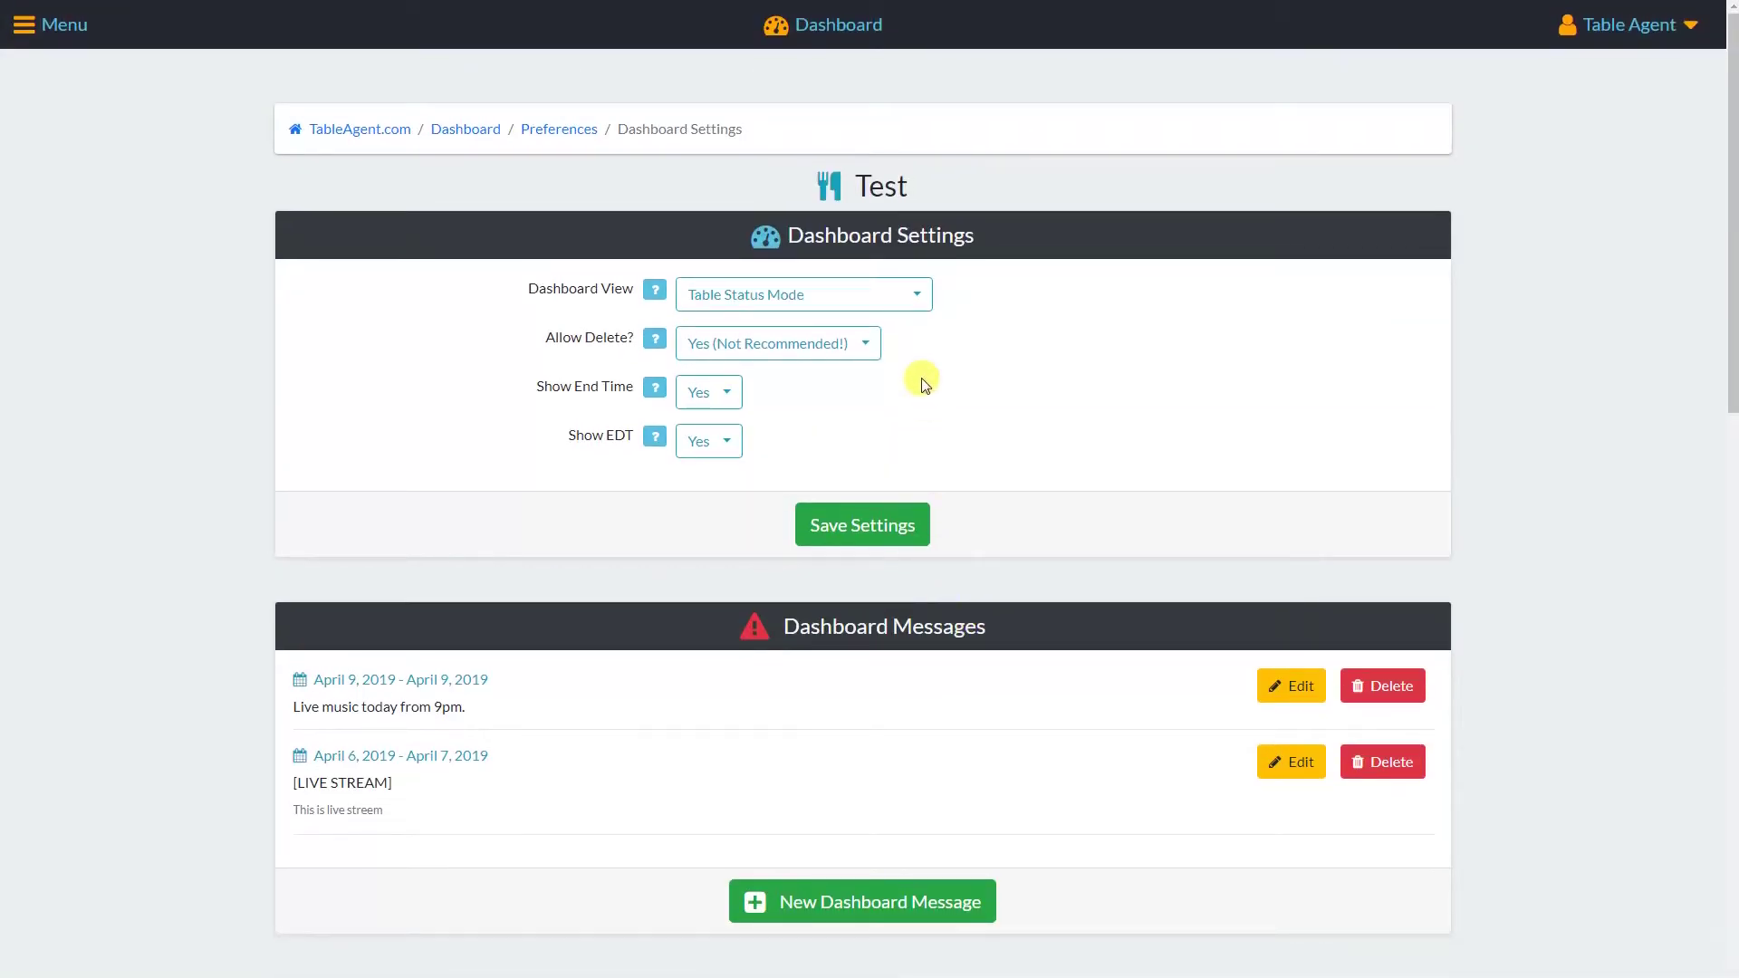
pyautogui.click(851, 526)
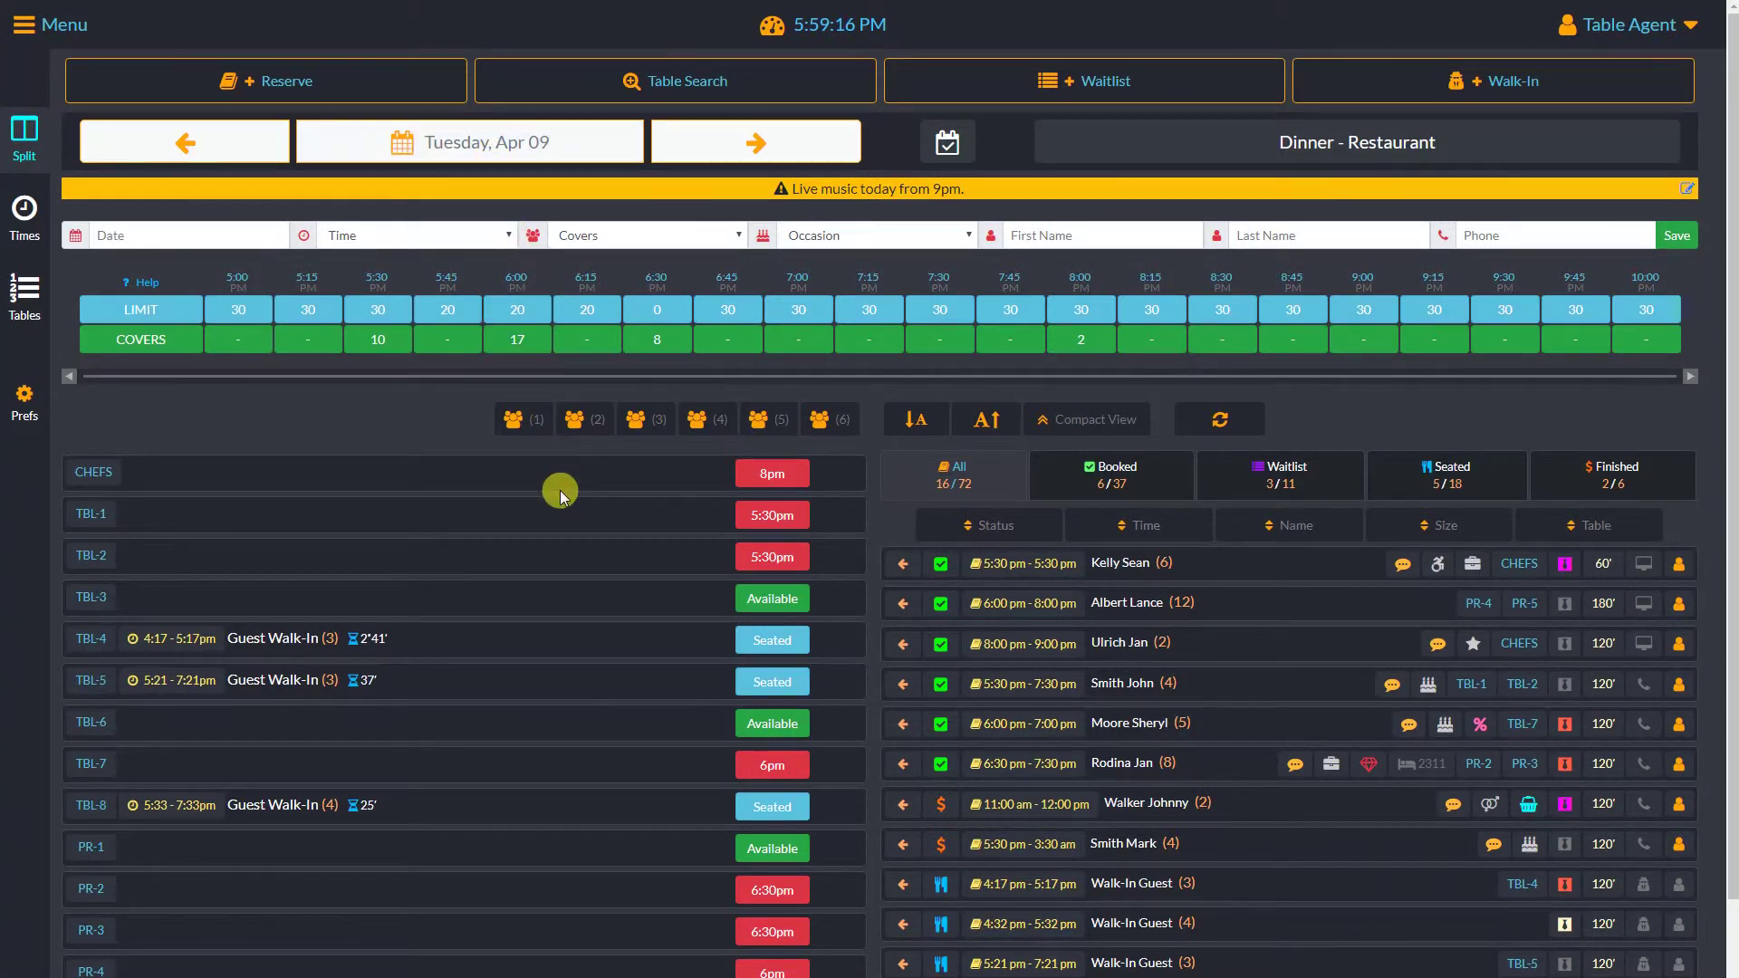
pyautogui.scroll(-2, 597, 526)
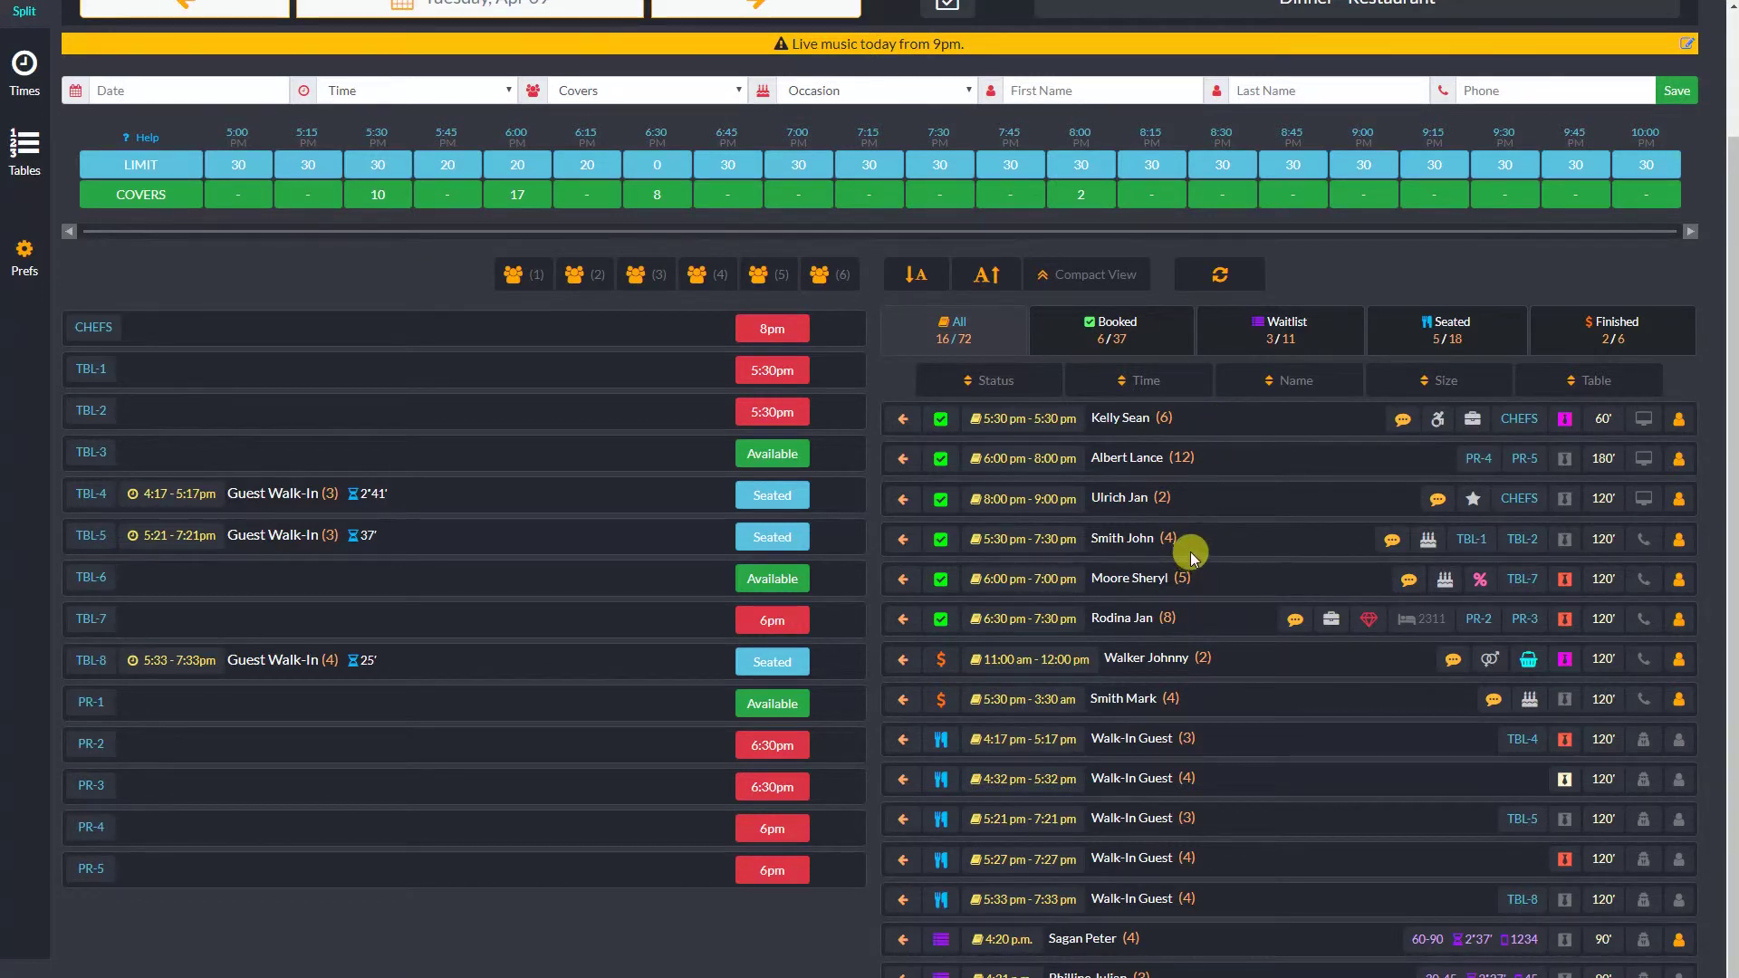
pyautogui.click(1106, 326)
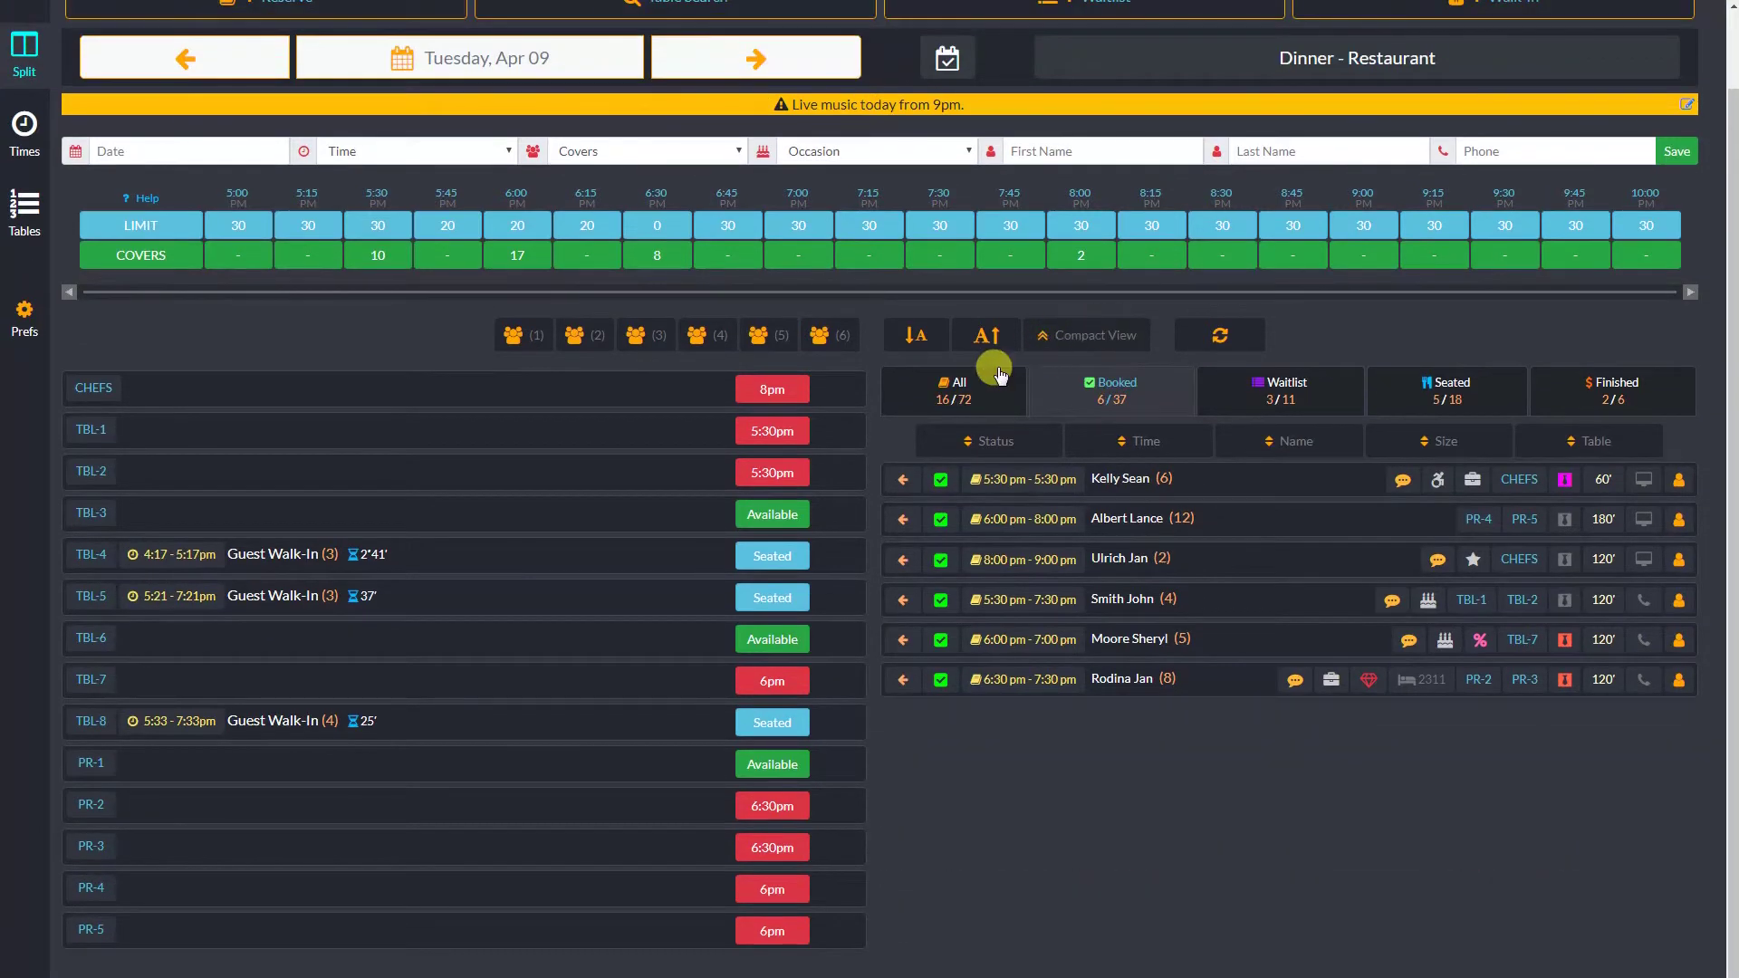
pyautogui.click(955, 388)
pyautogui.scroll(-1, 958, 390)
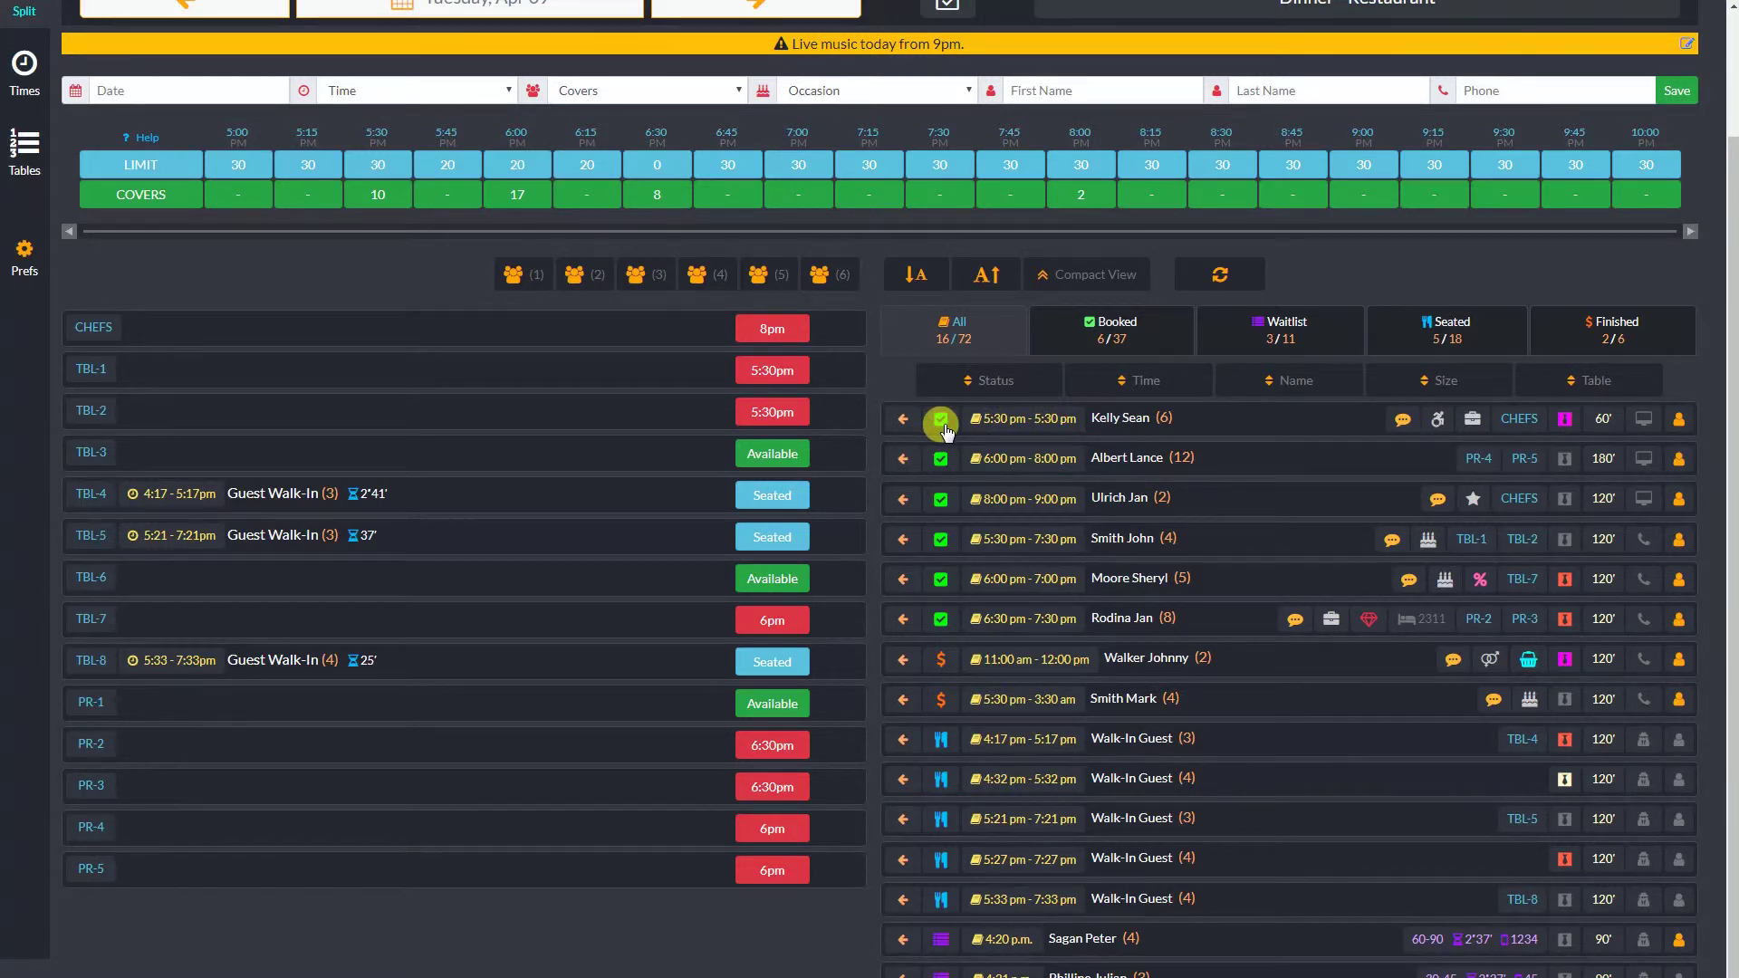
# - Change the 5:30 pm party of six's status to Running Late
pyautogui.click(941, 423)
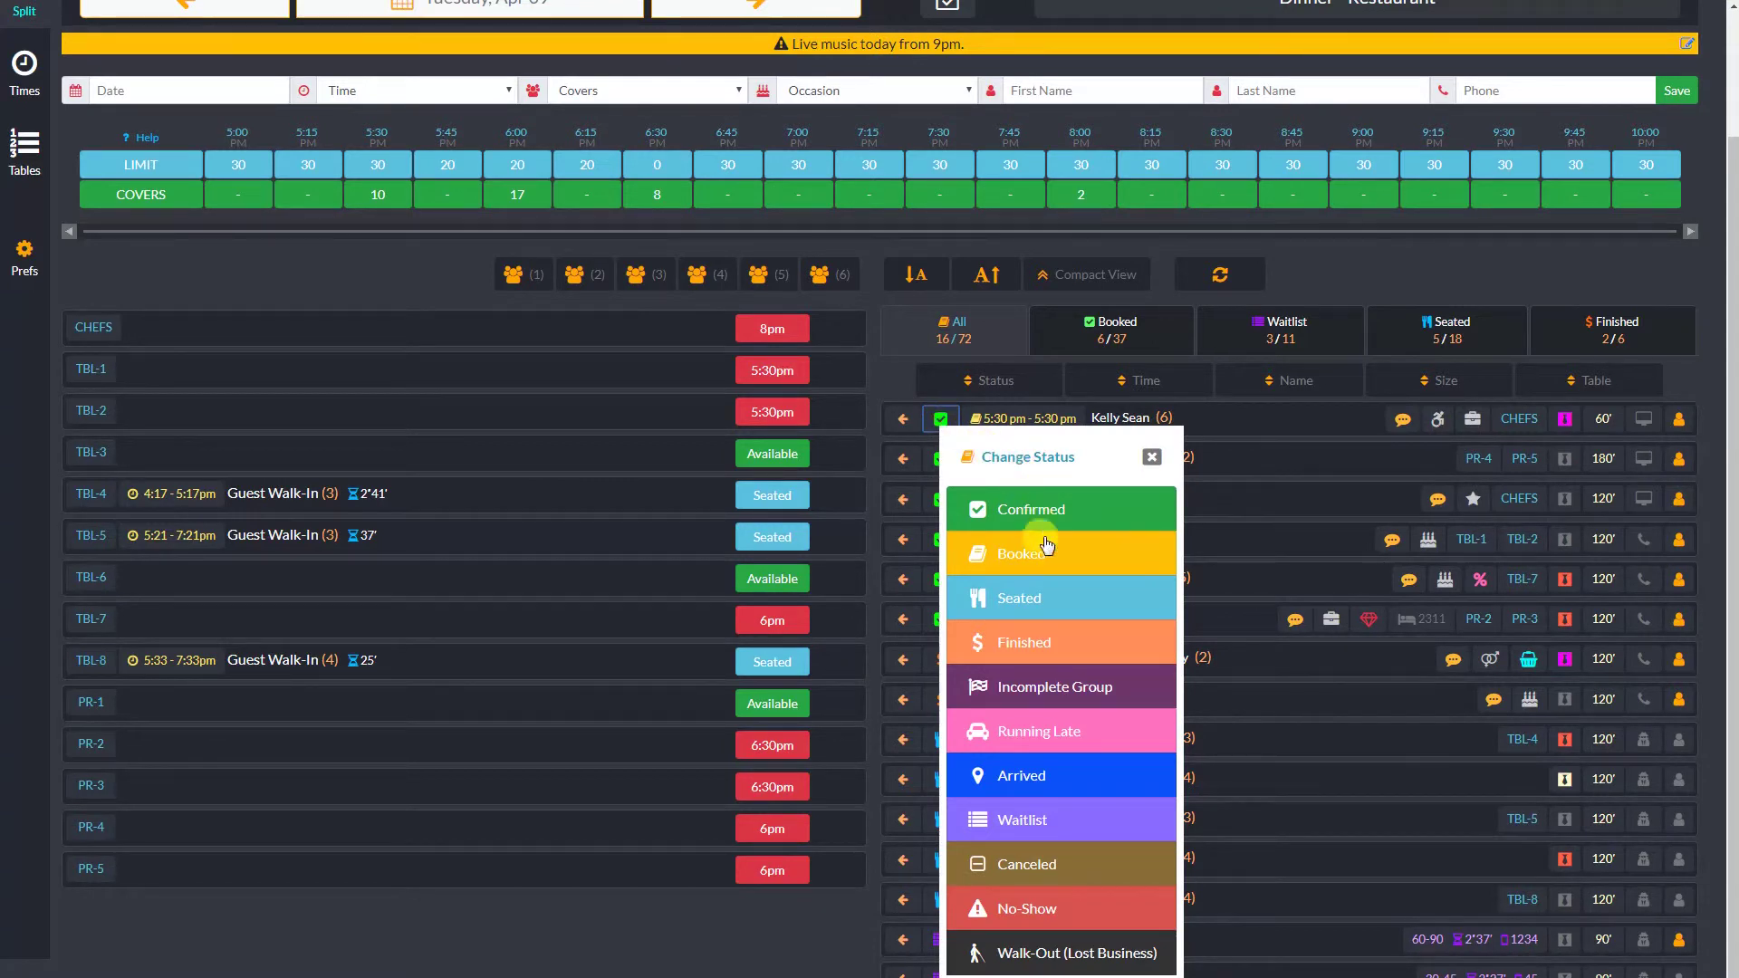
pyautogui.click(1084, 736)
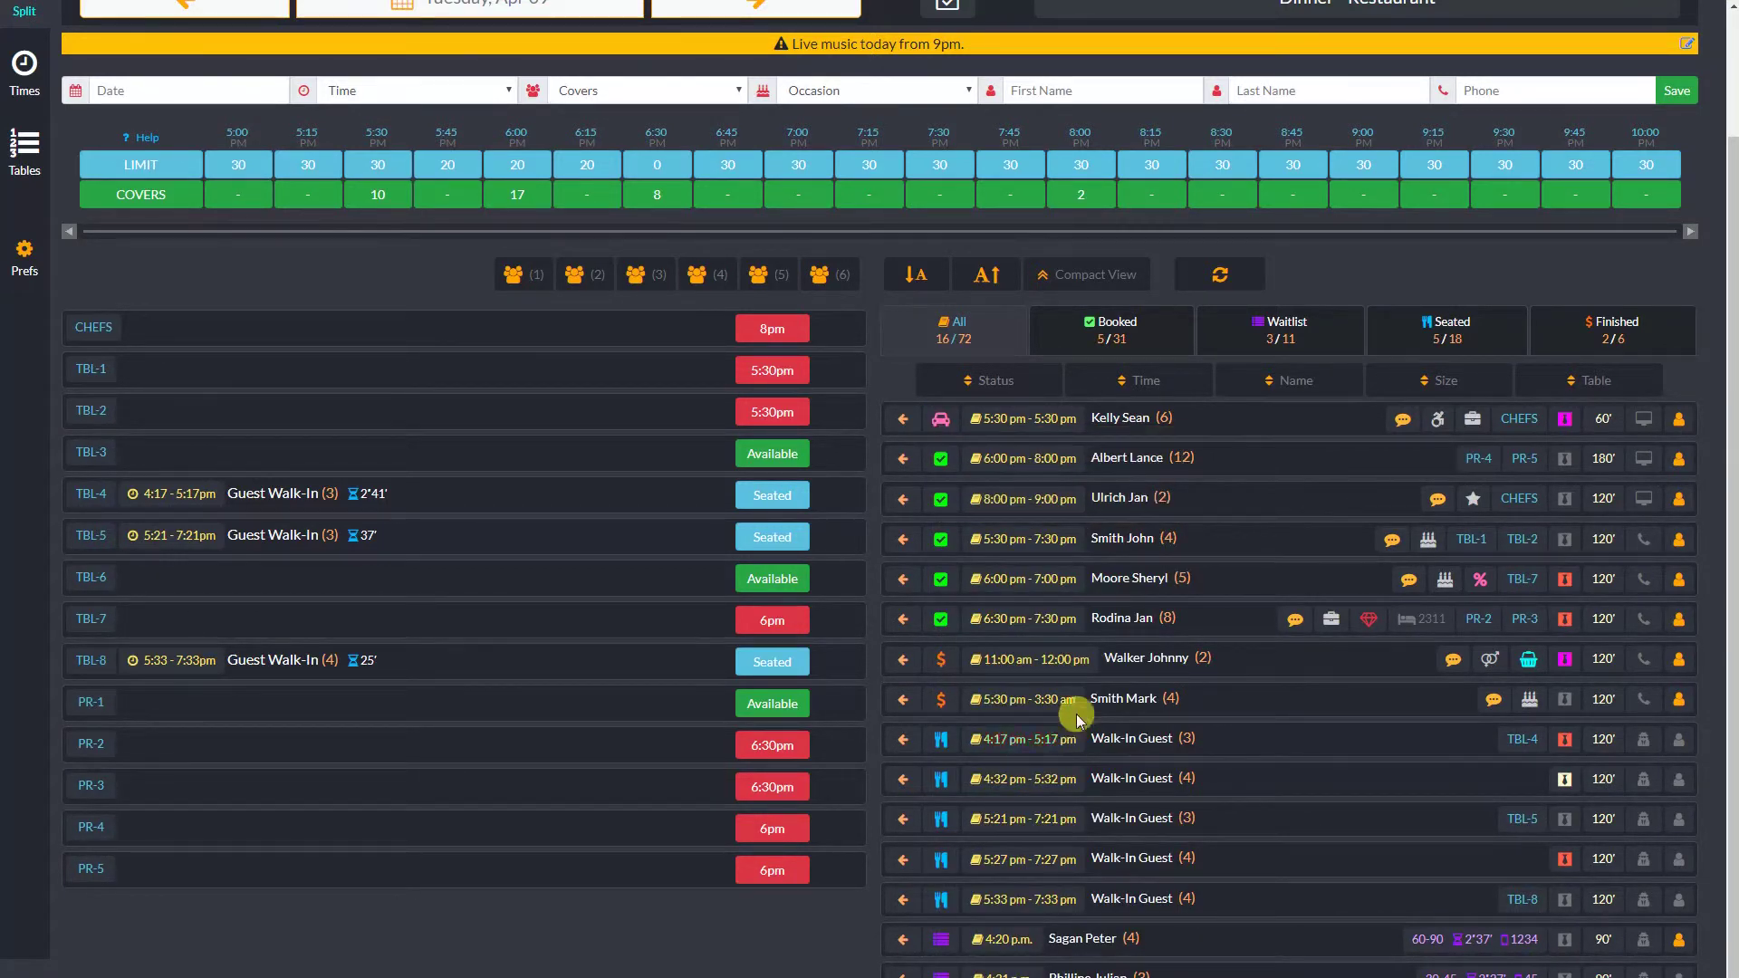
# - Seat the 5:30 pm party of six with only the CHEFS table selected, leaving TBL-1 unchecked
pyautogui.click(901, 419)
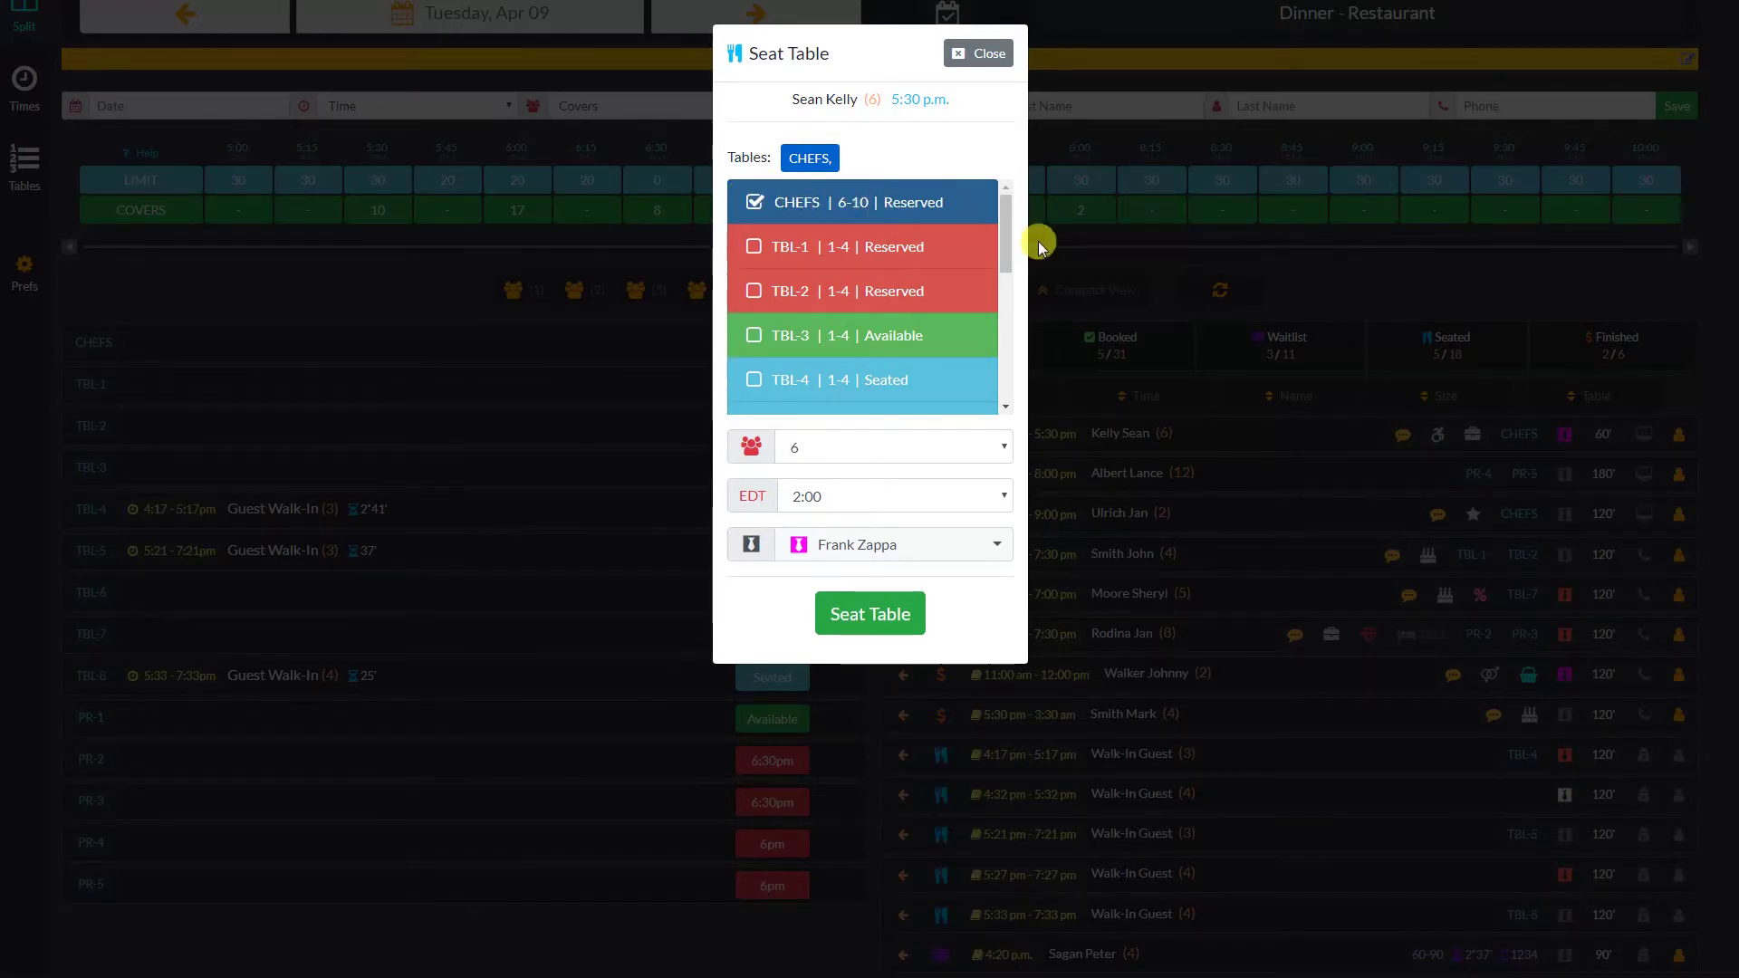
pyautogui.moveTo(1003, 220)
pyautogui.mouseDown()
pyautogui.moveTo(1018, 359)
pyautogui.moveTo(997, 199)
pyautogui.mouseUp()
pyautogui.click(860, 257)
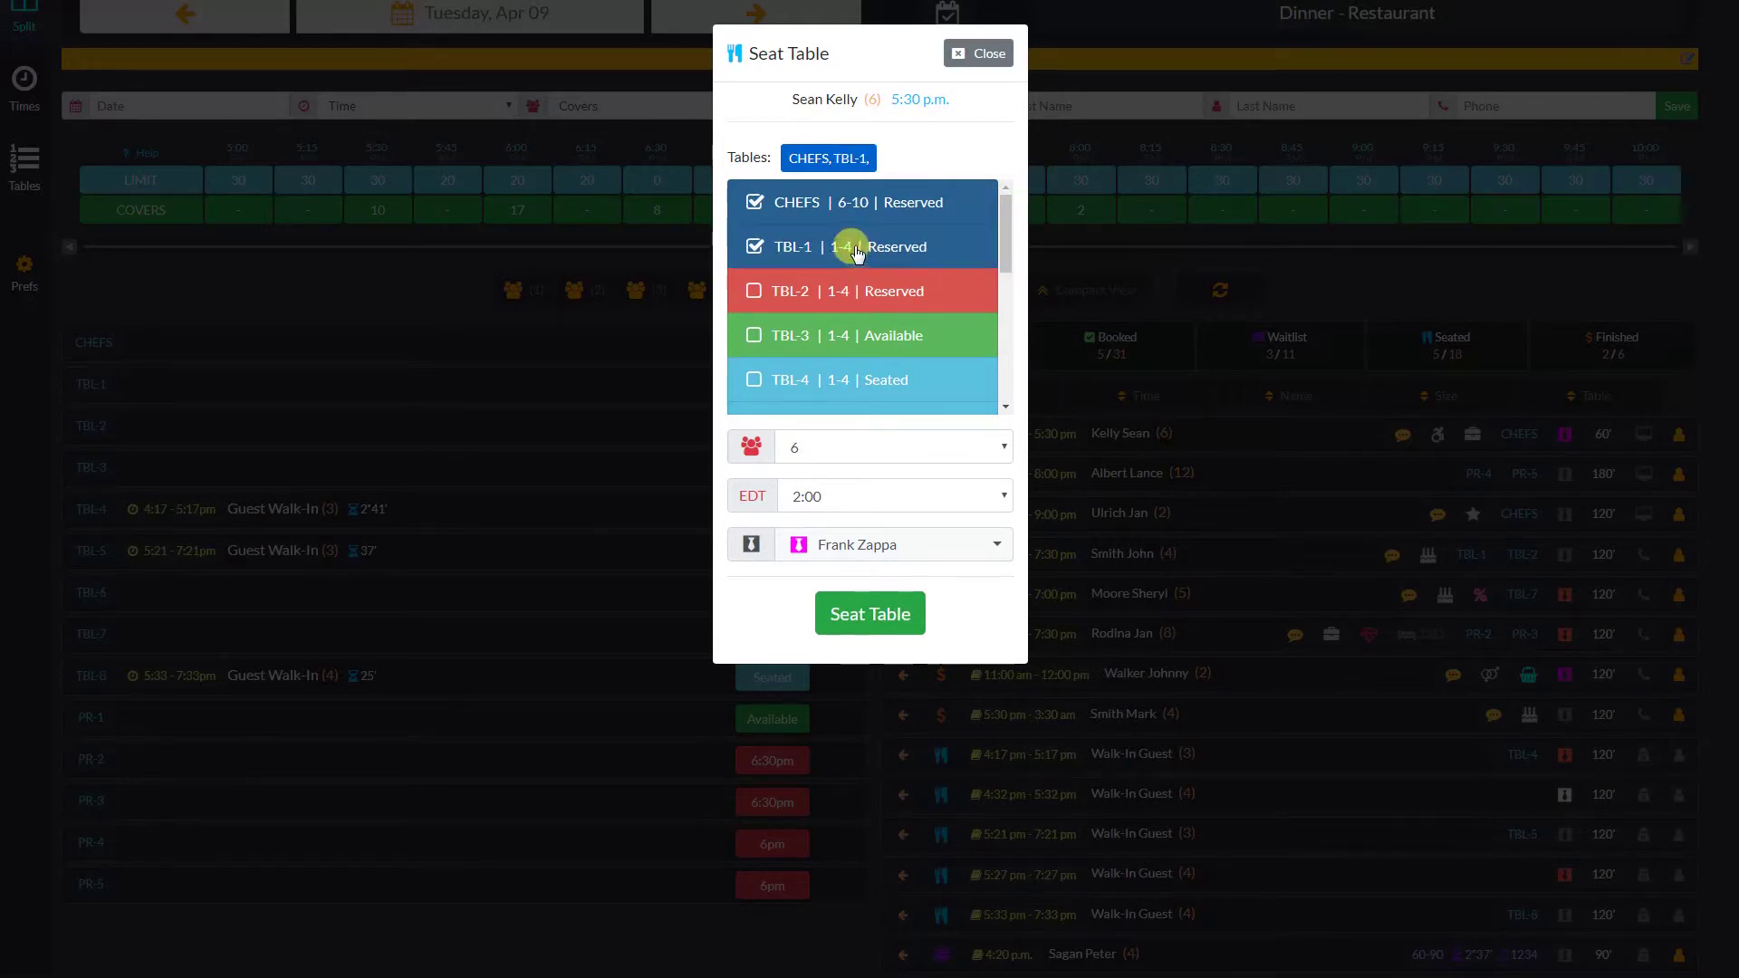
pyautogui.click(864, 209)
pyautogui.click(858, 243)
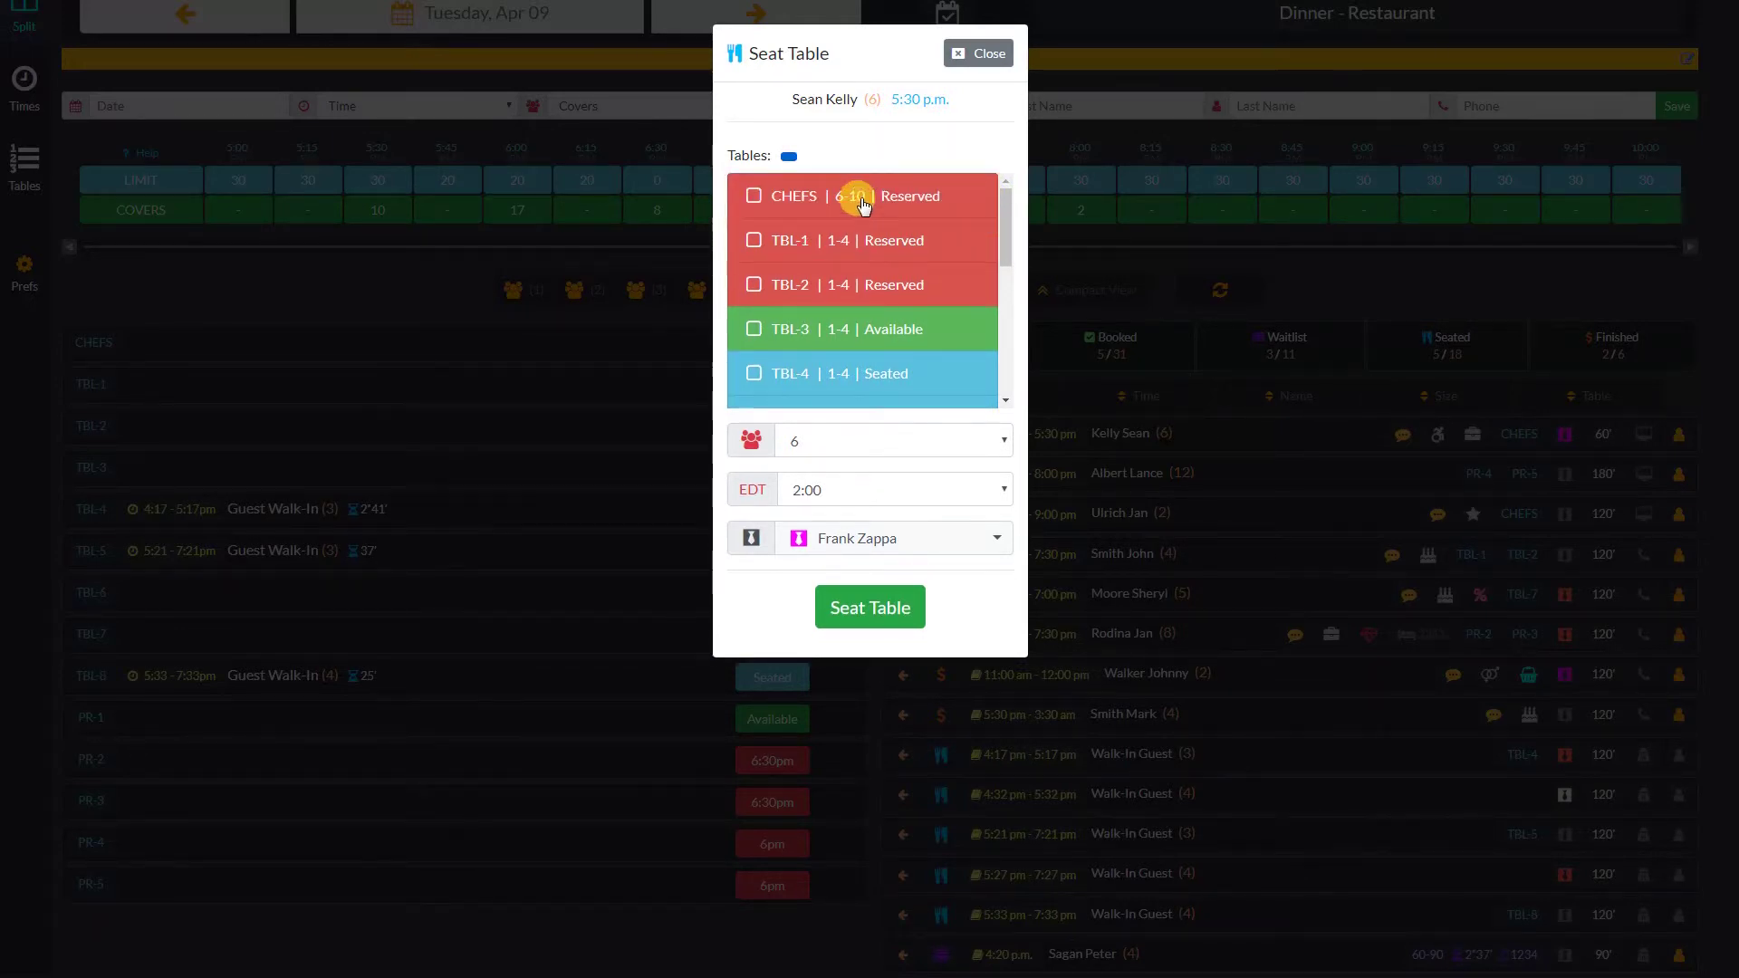
pyautogui.click(863, 206)
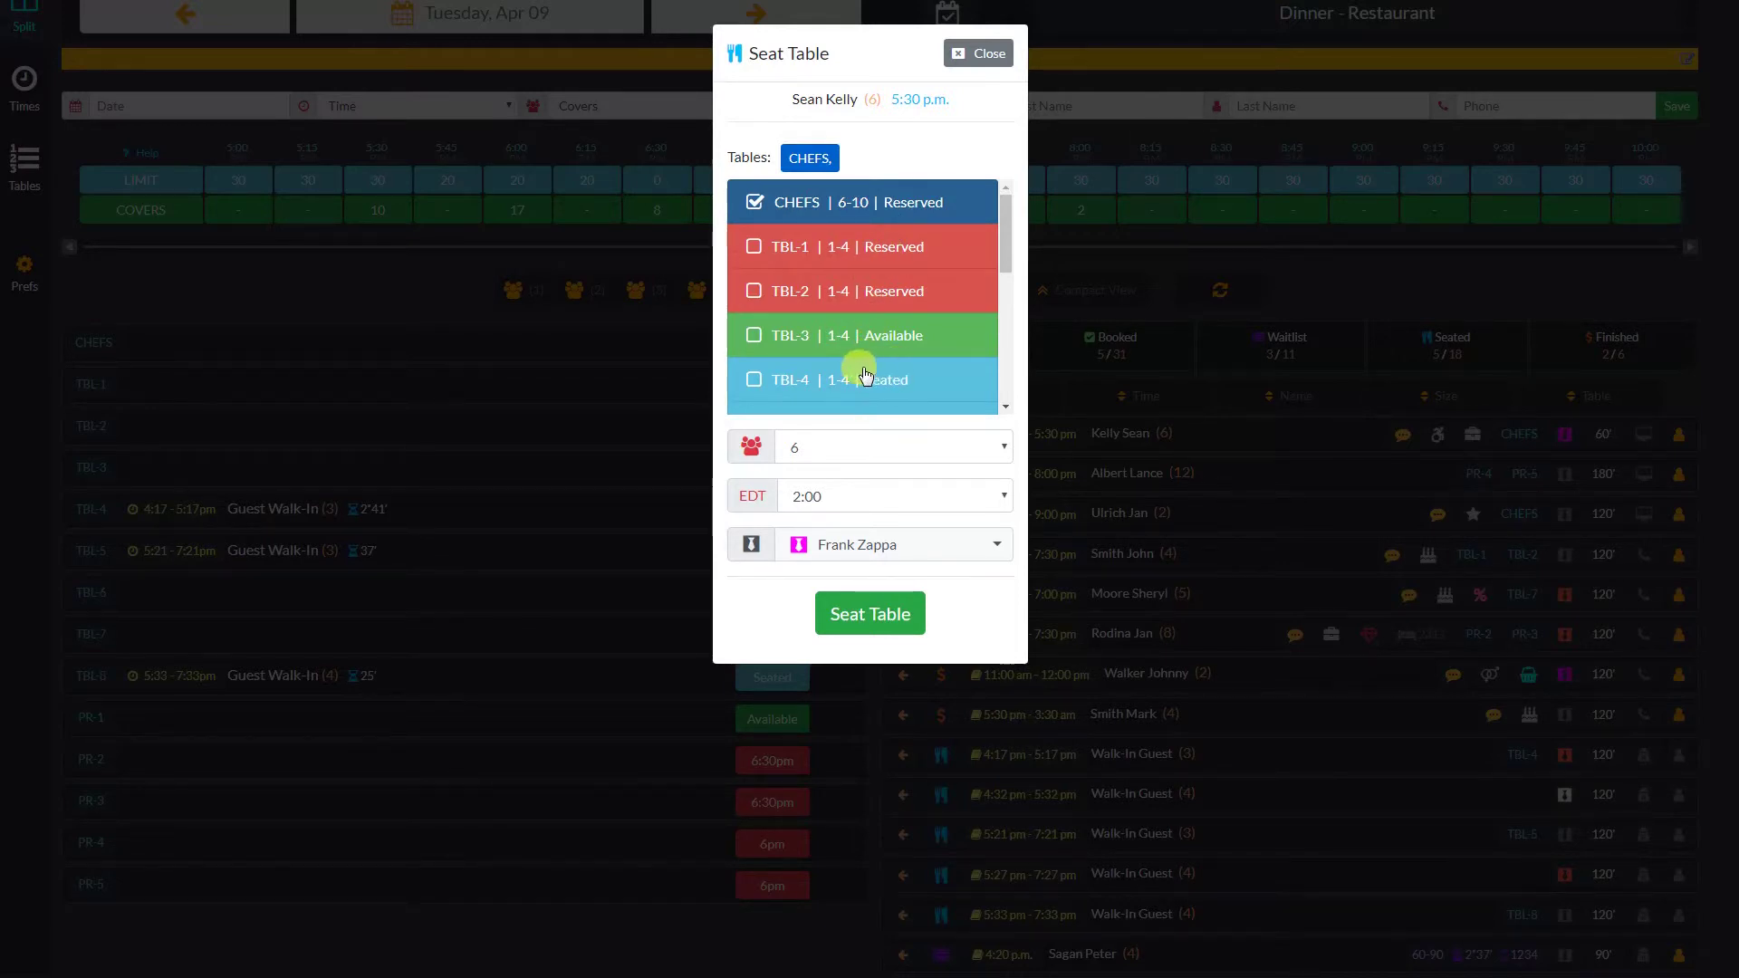
pyautogui.moveTo(1003, 252)
pyautogui.mouseDown()
pyautogui.moveTo(1007, 379)
pyautogui.moveTo(1002, 250)
pyautogui.mouseUp()
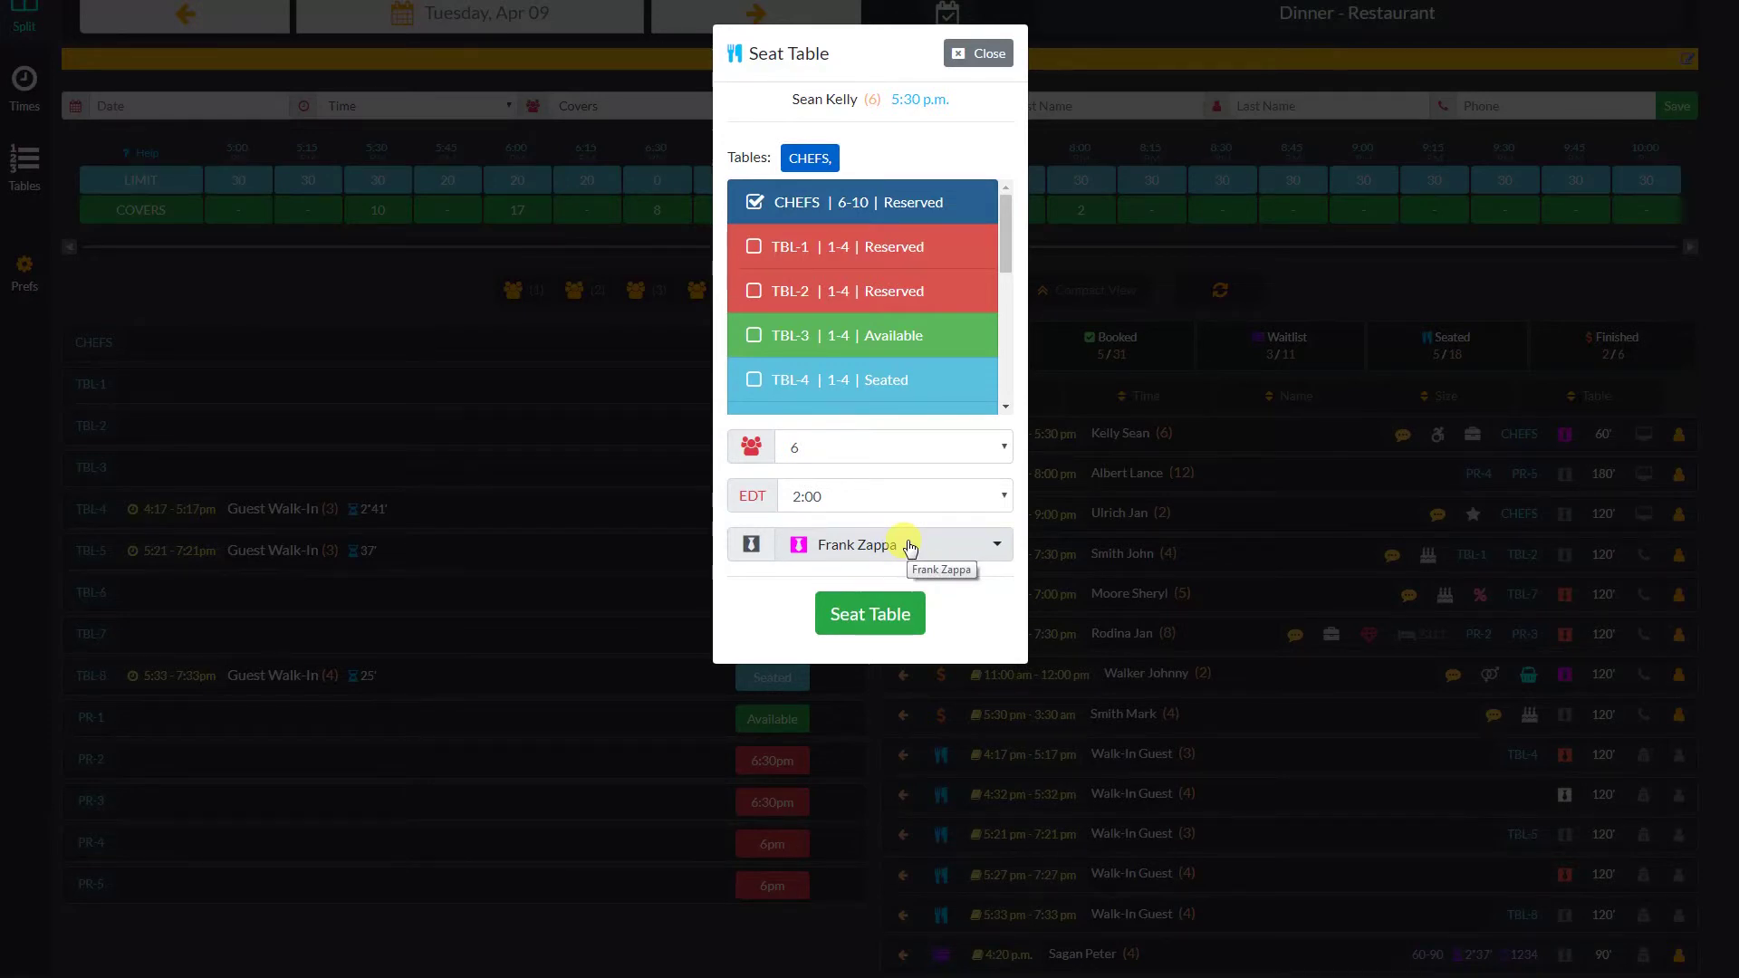
pyautogui.click(866, 620)
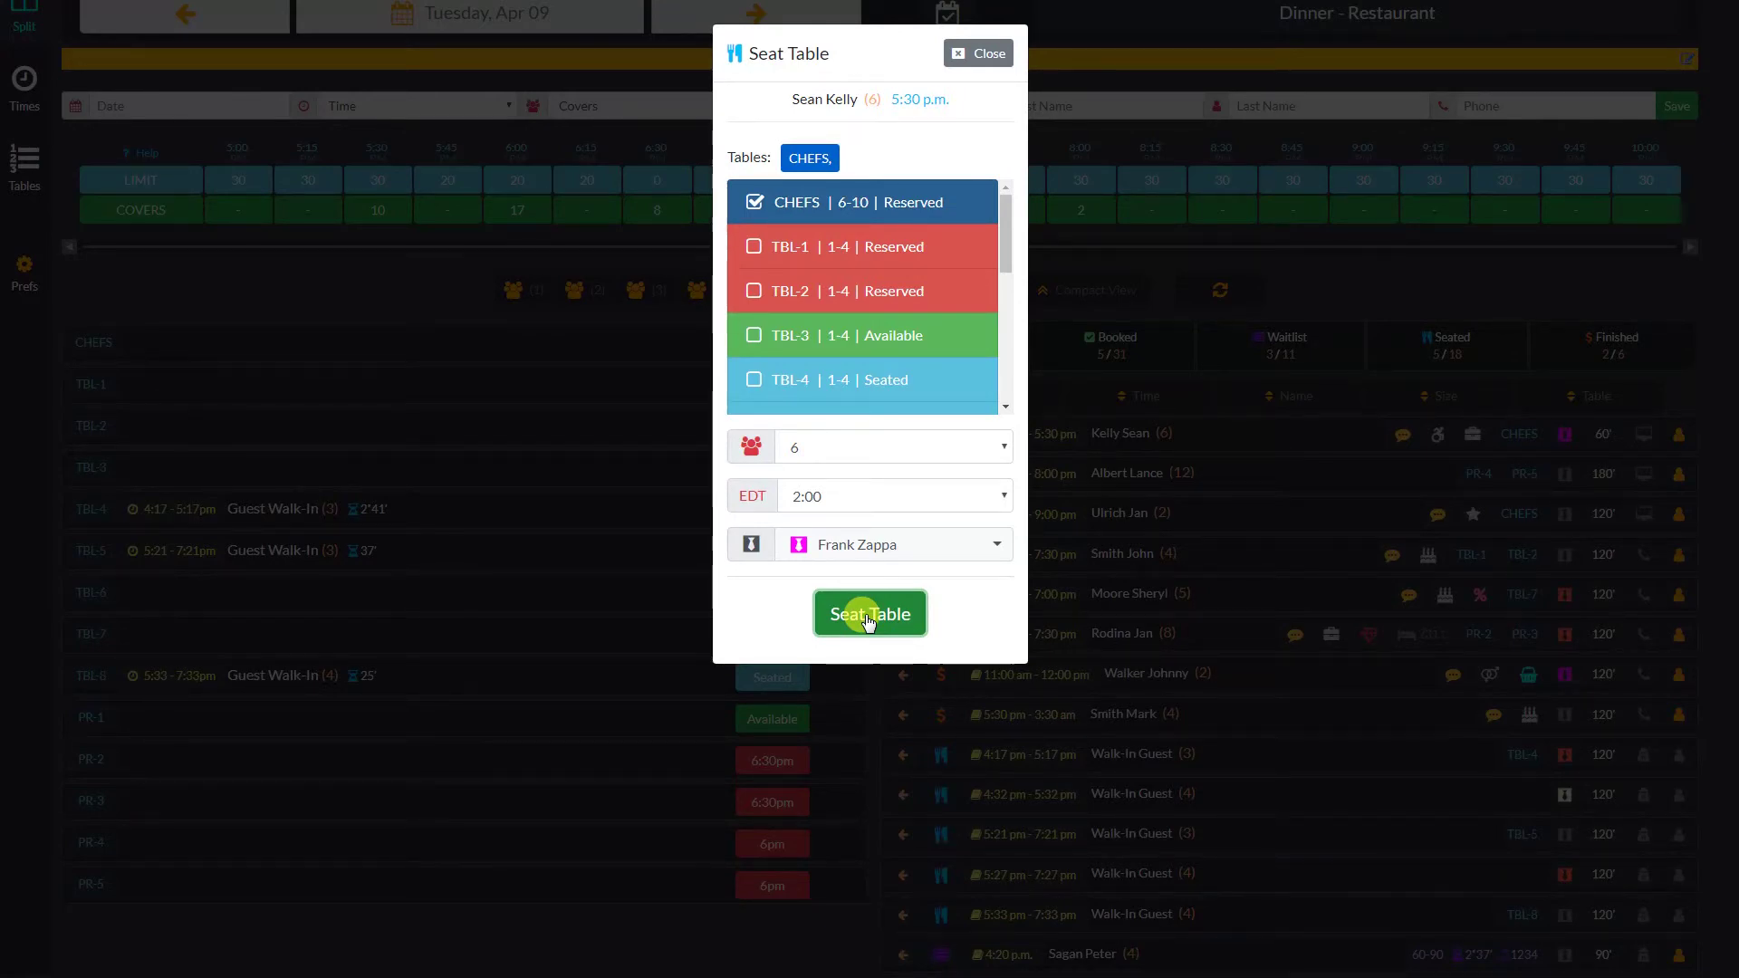
pyautogui.click(870, 620)
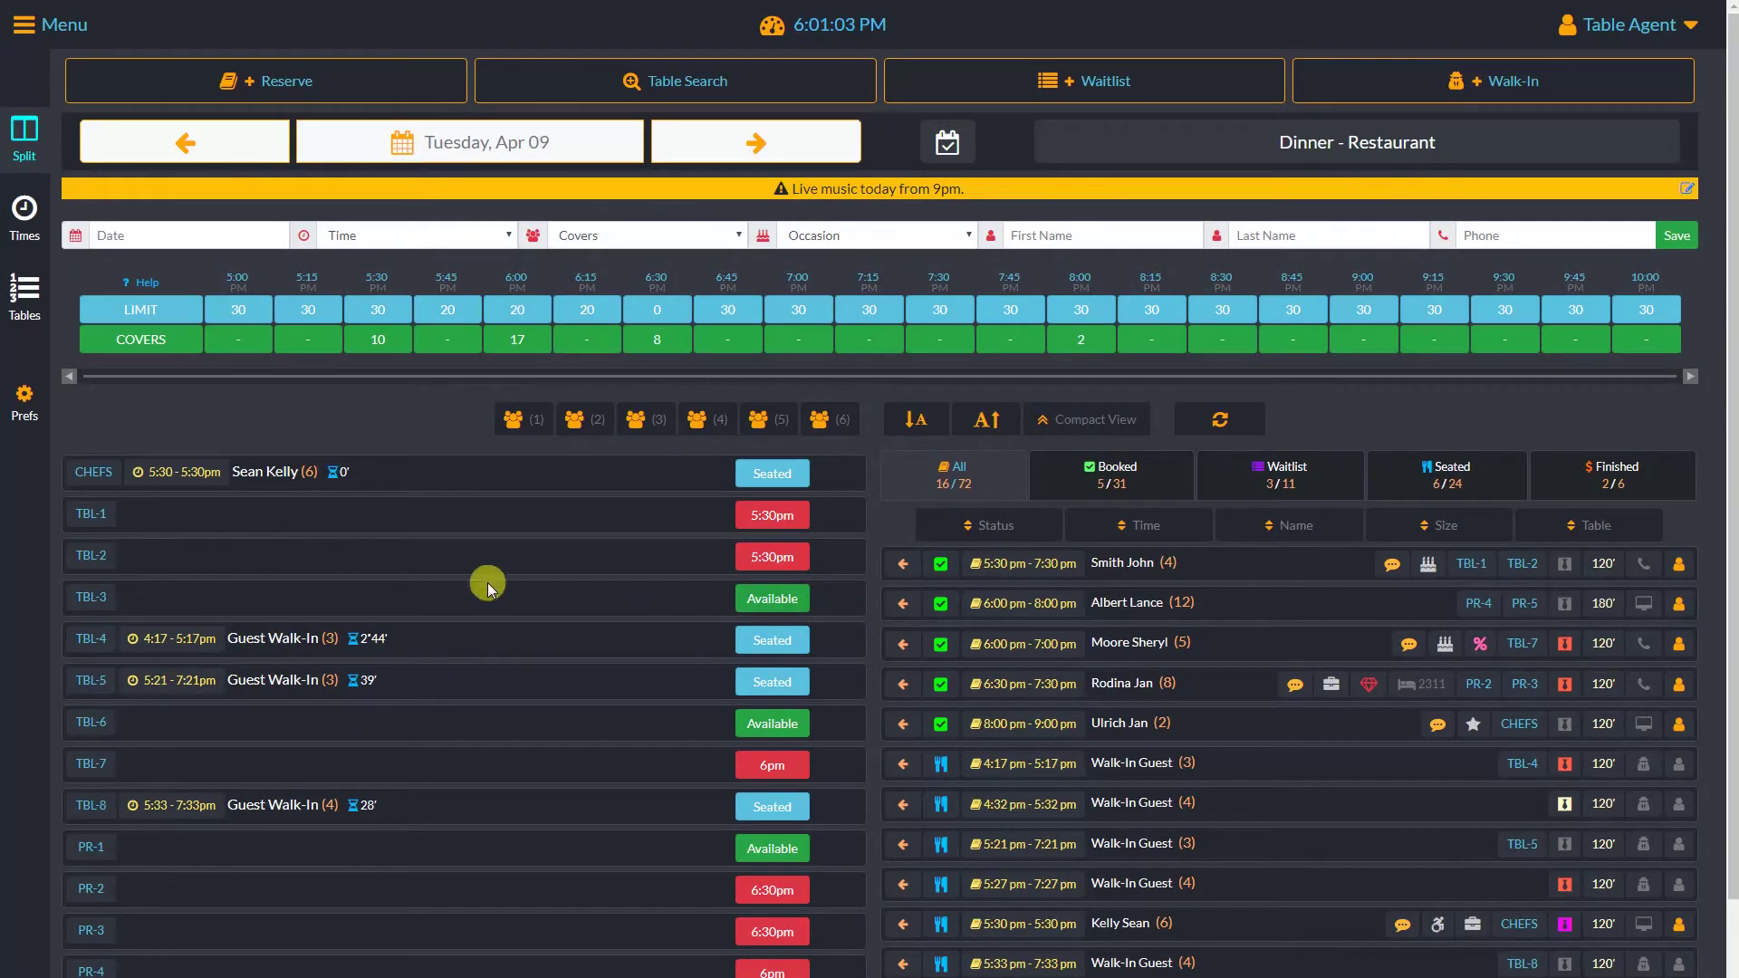
# - Move the CHEFS table to the Appetizer stage, then set it back to Available
pyautogui.scroll(-2, 303, 489)
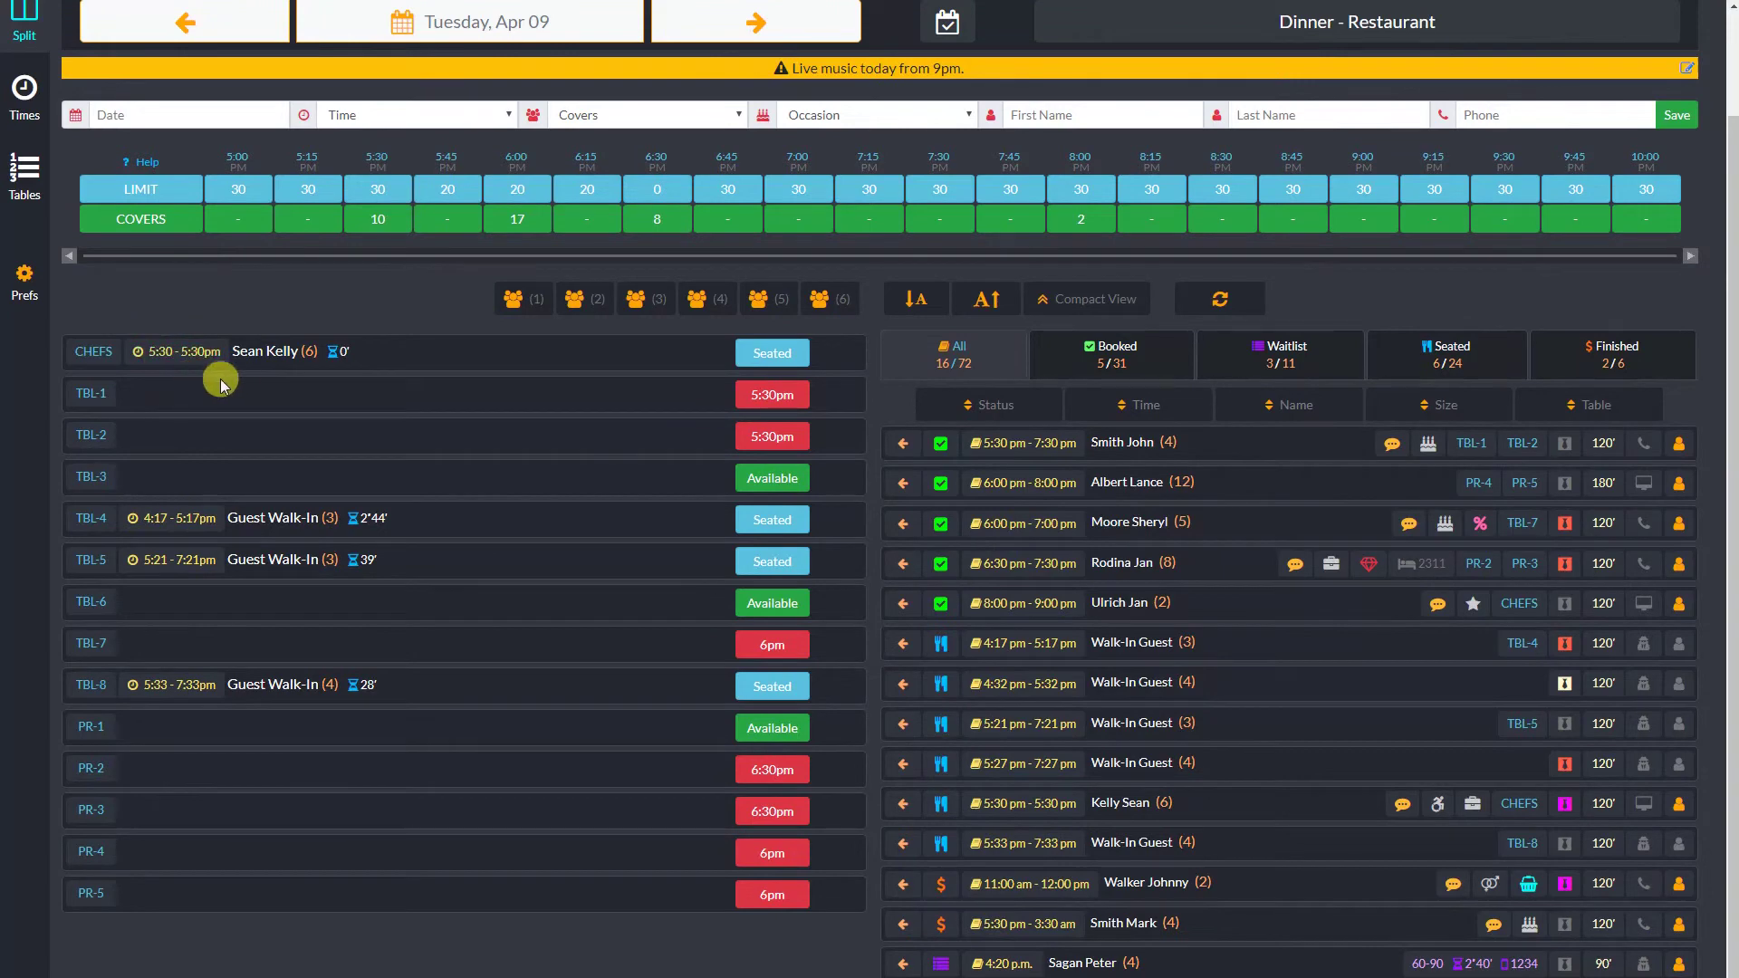
pyautogui.scroll(-1, 770, 360)
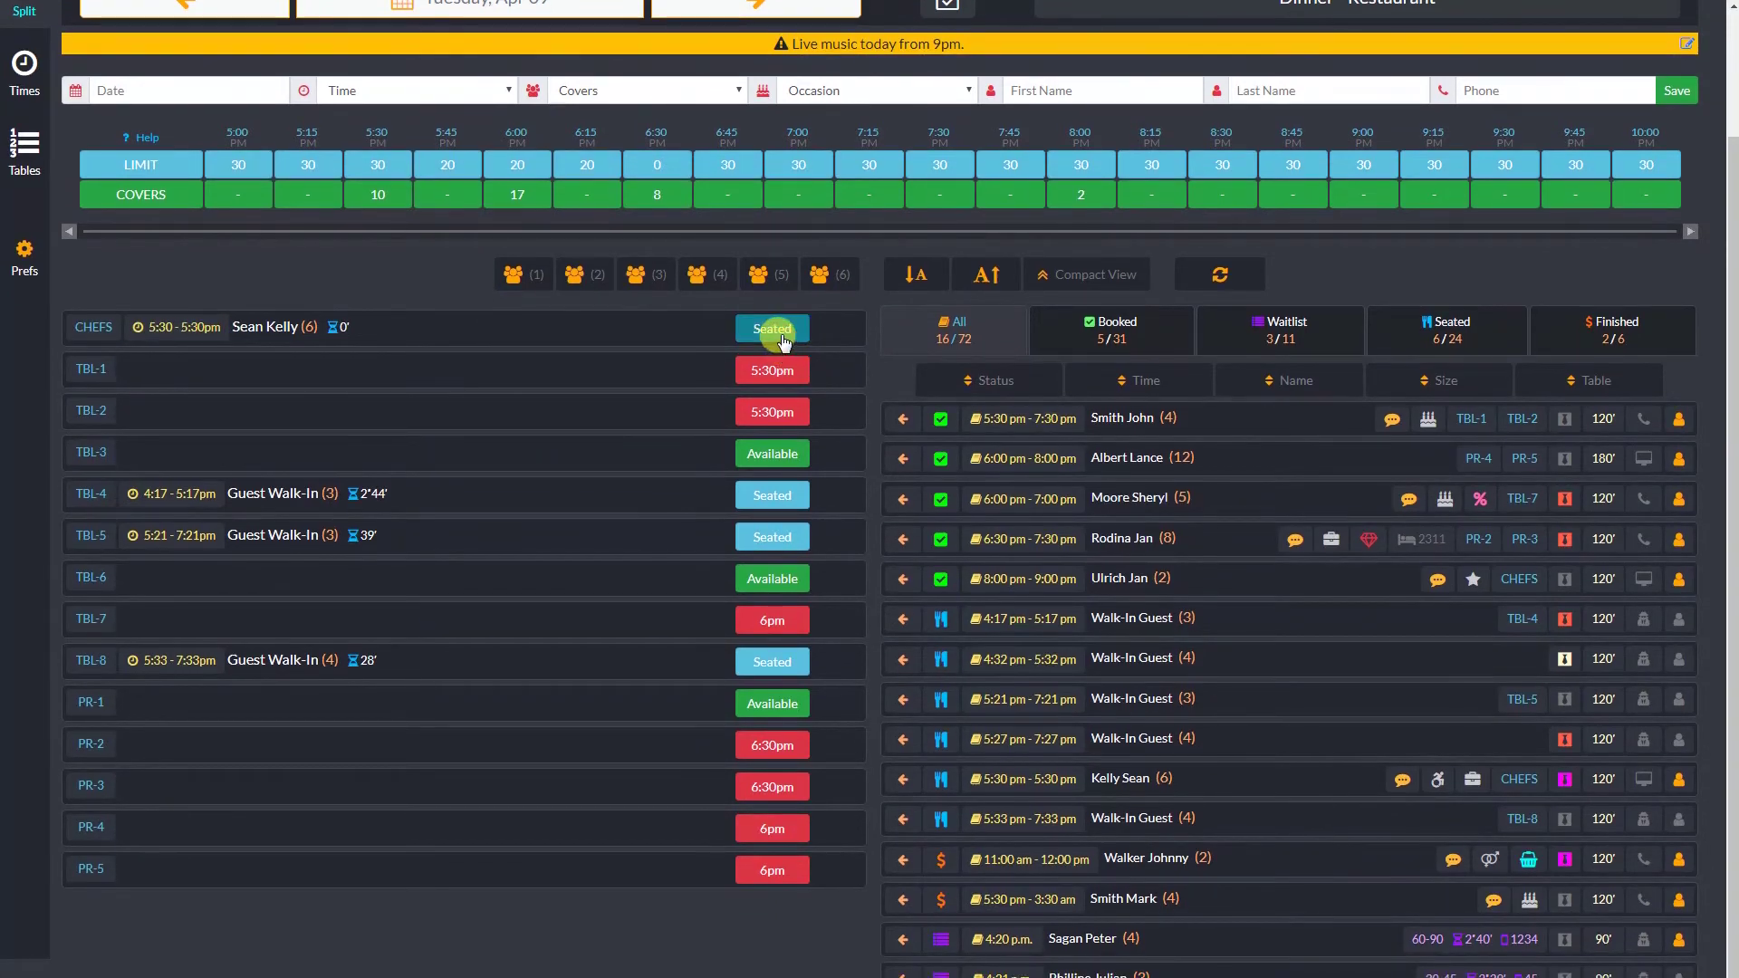
pyautogui.click(770, 329)
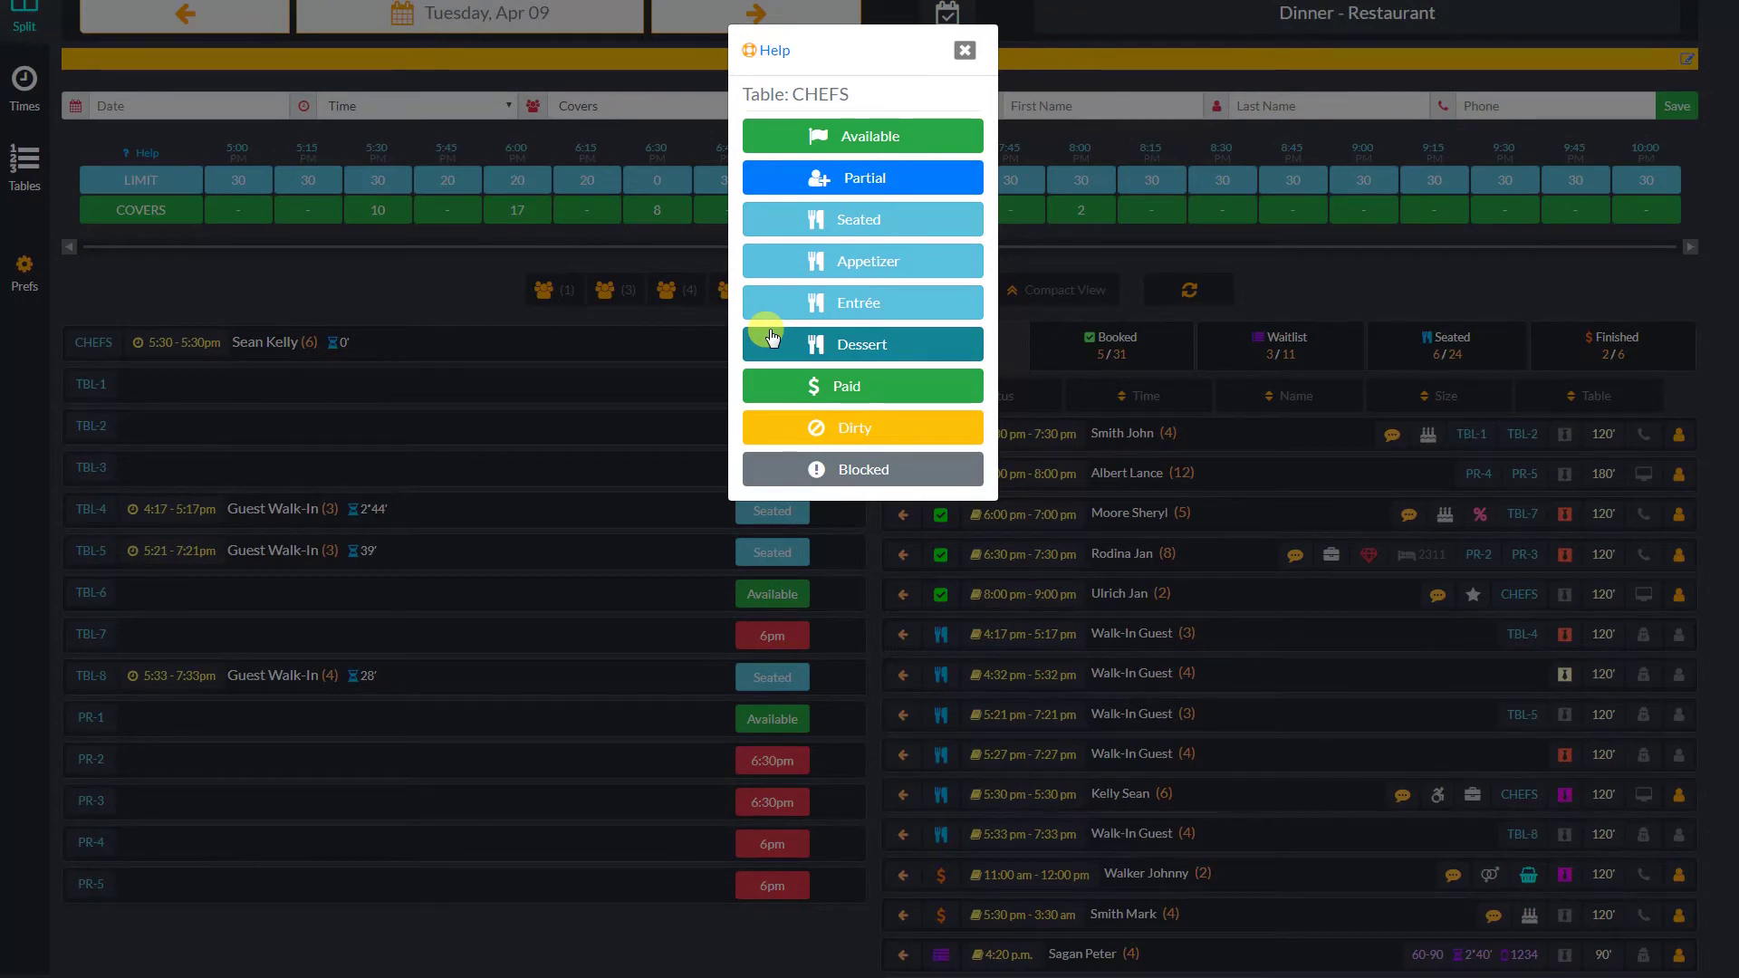
pyautogui.click(860, 259)
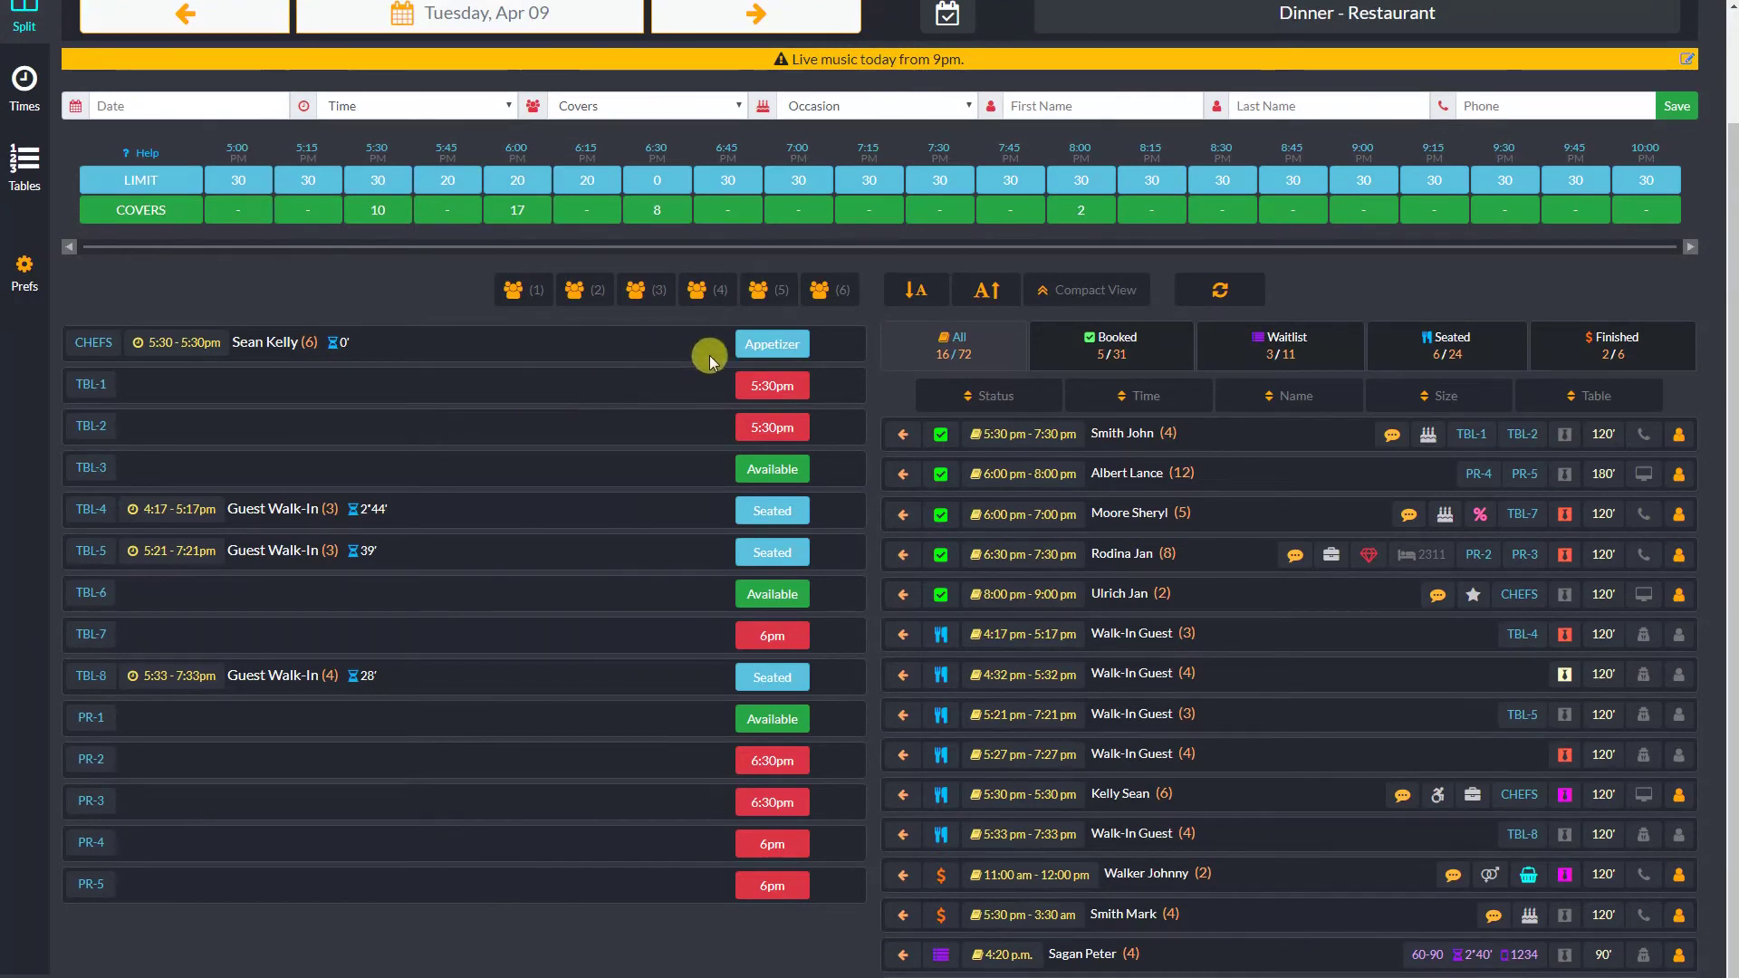
pyautogui.click(774, 346)
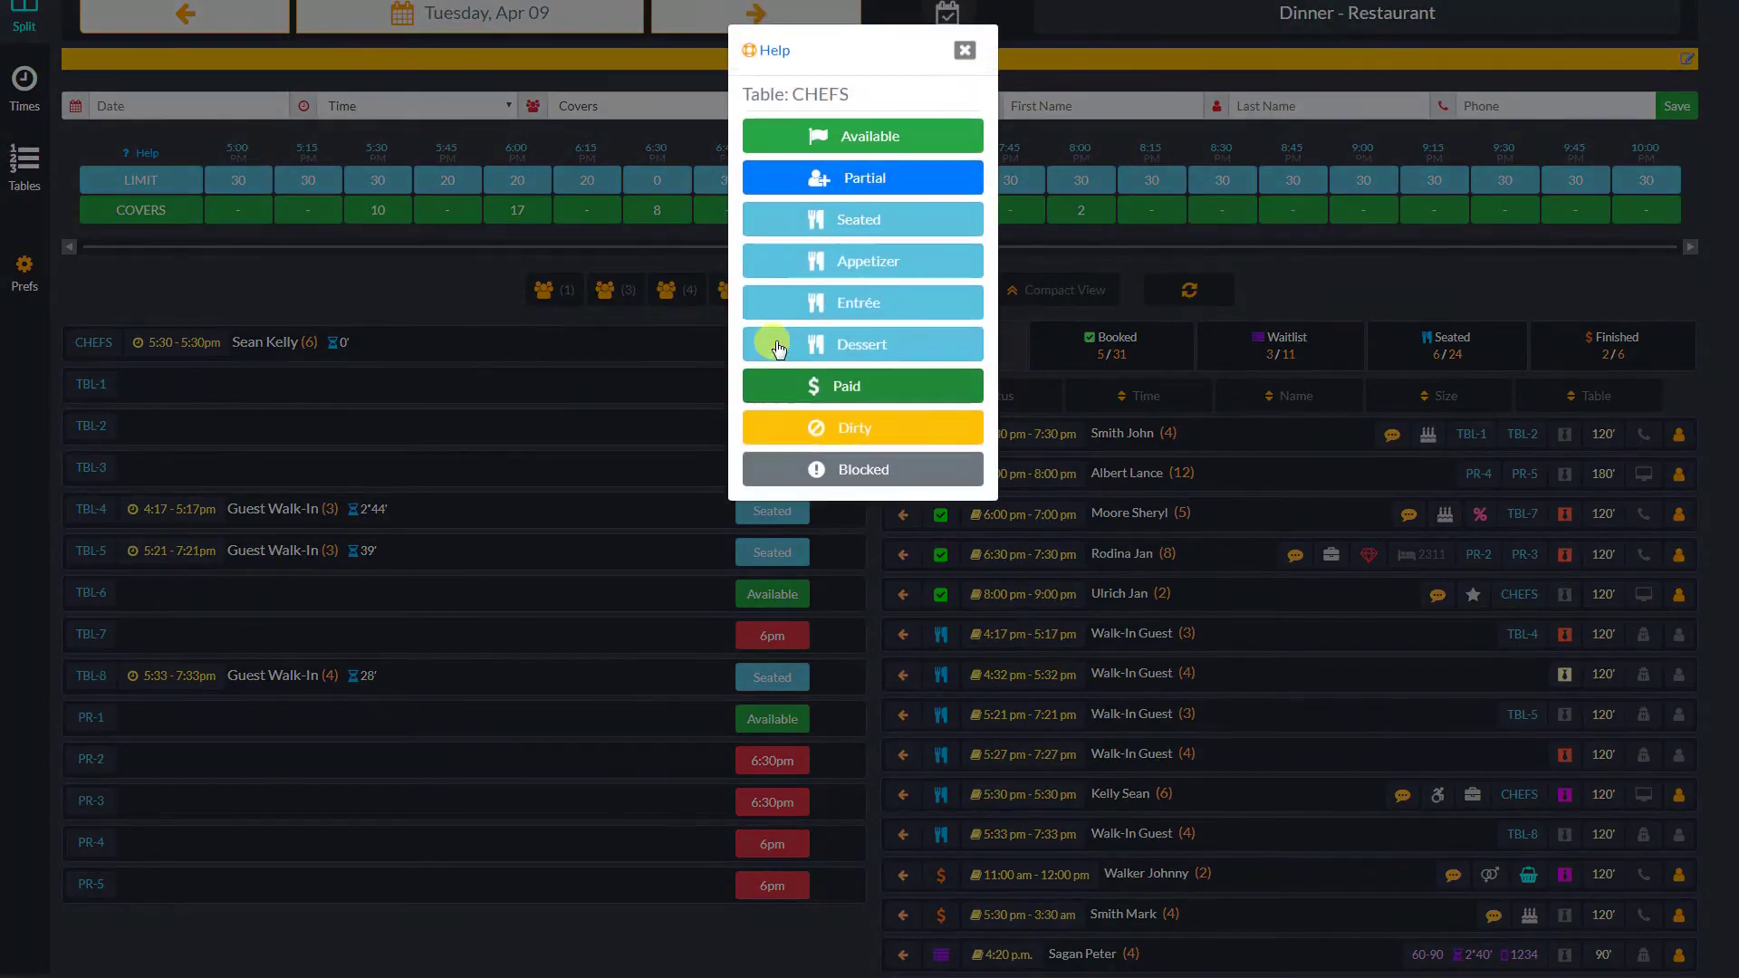
pyautogui.click(852, 134)
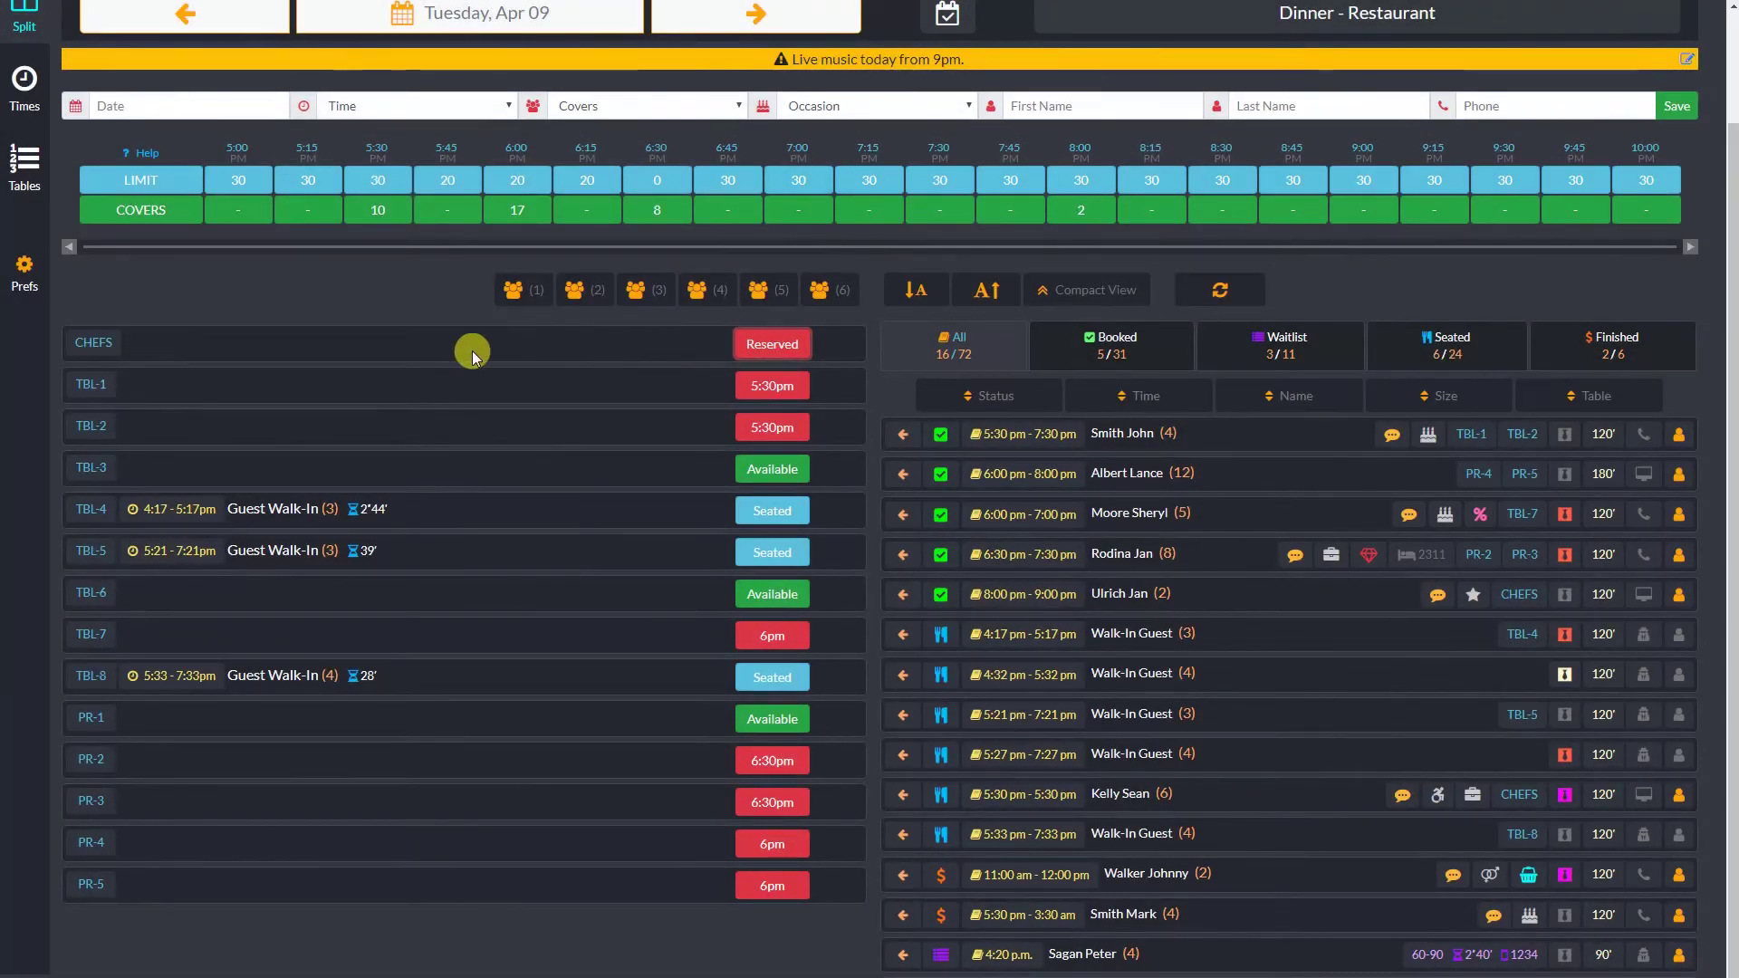
pyautogui.scroll(2, 385, 344)
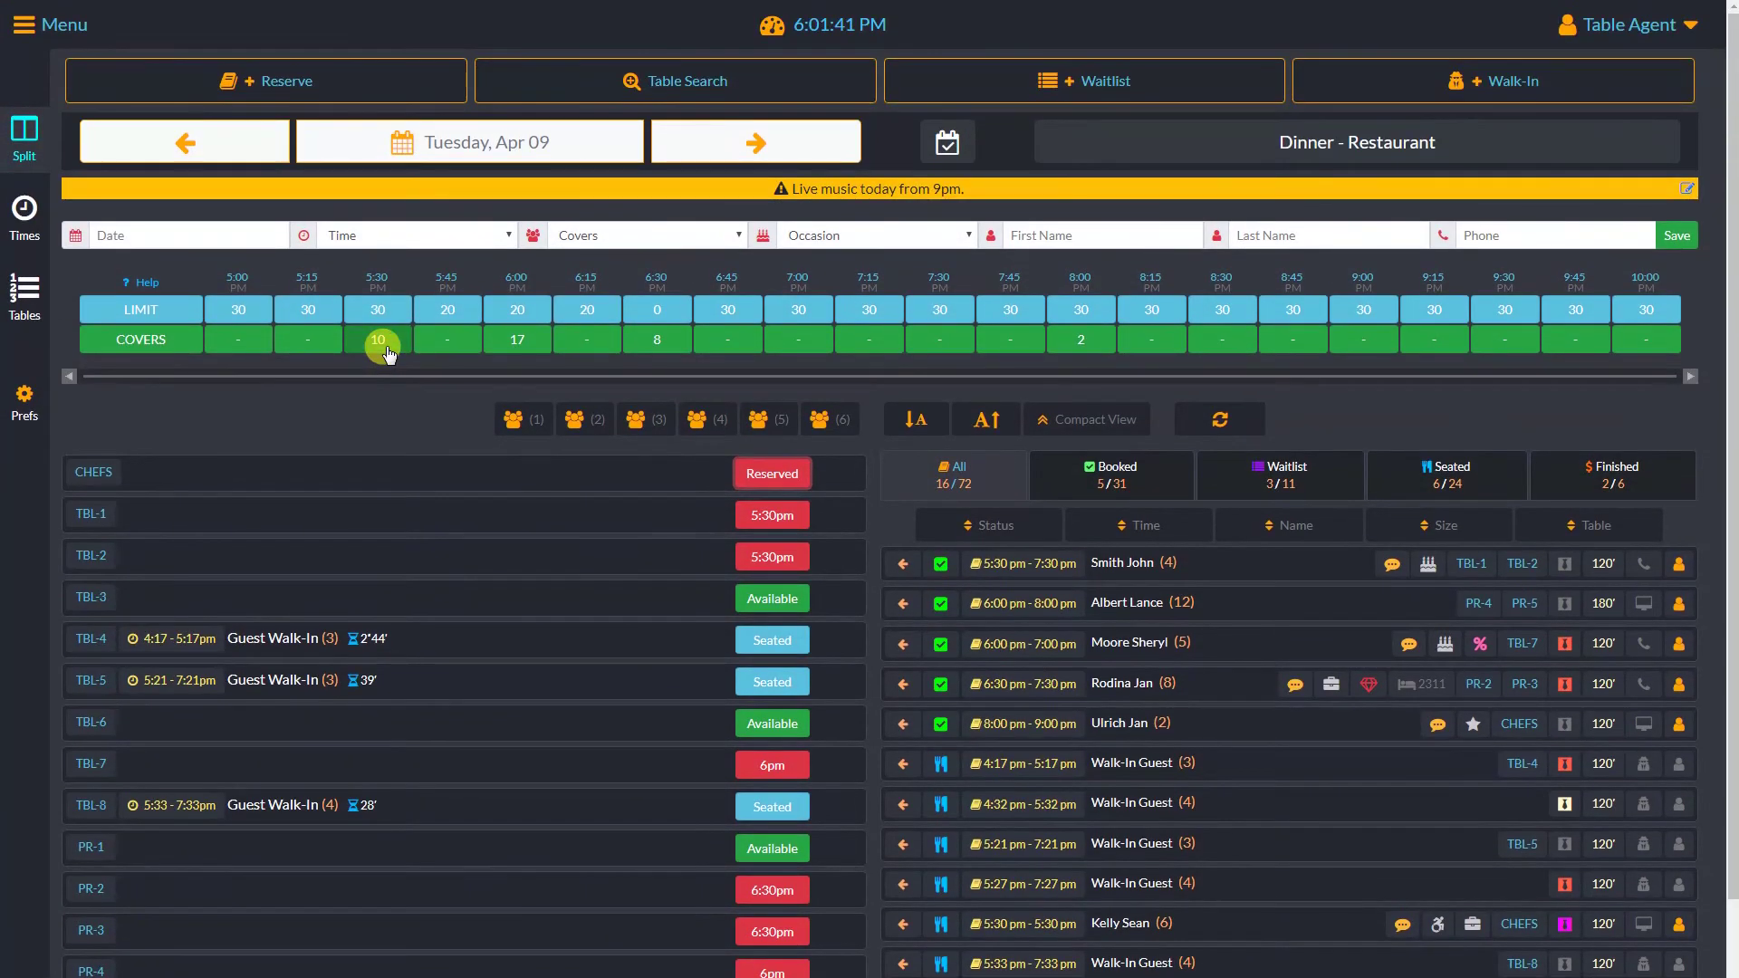
pyautogui.scroll(-1, 1521, 569)
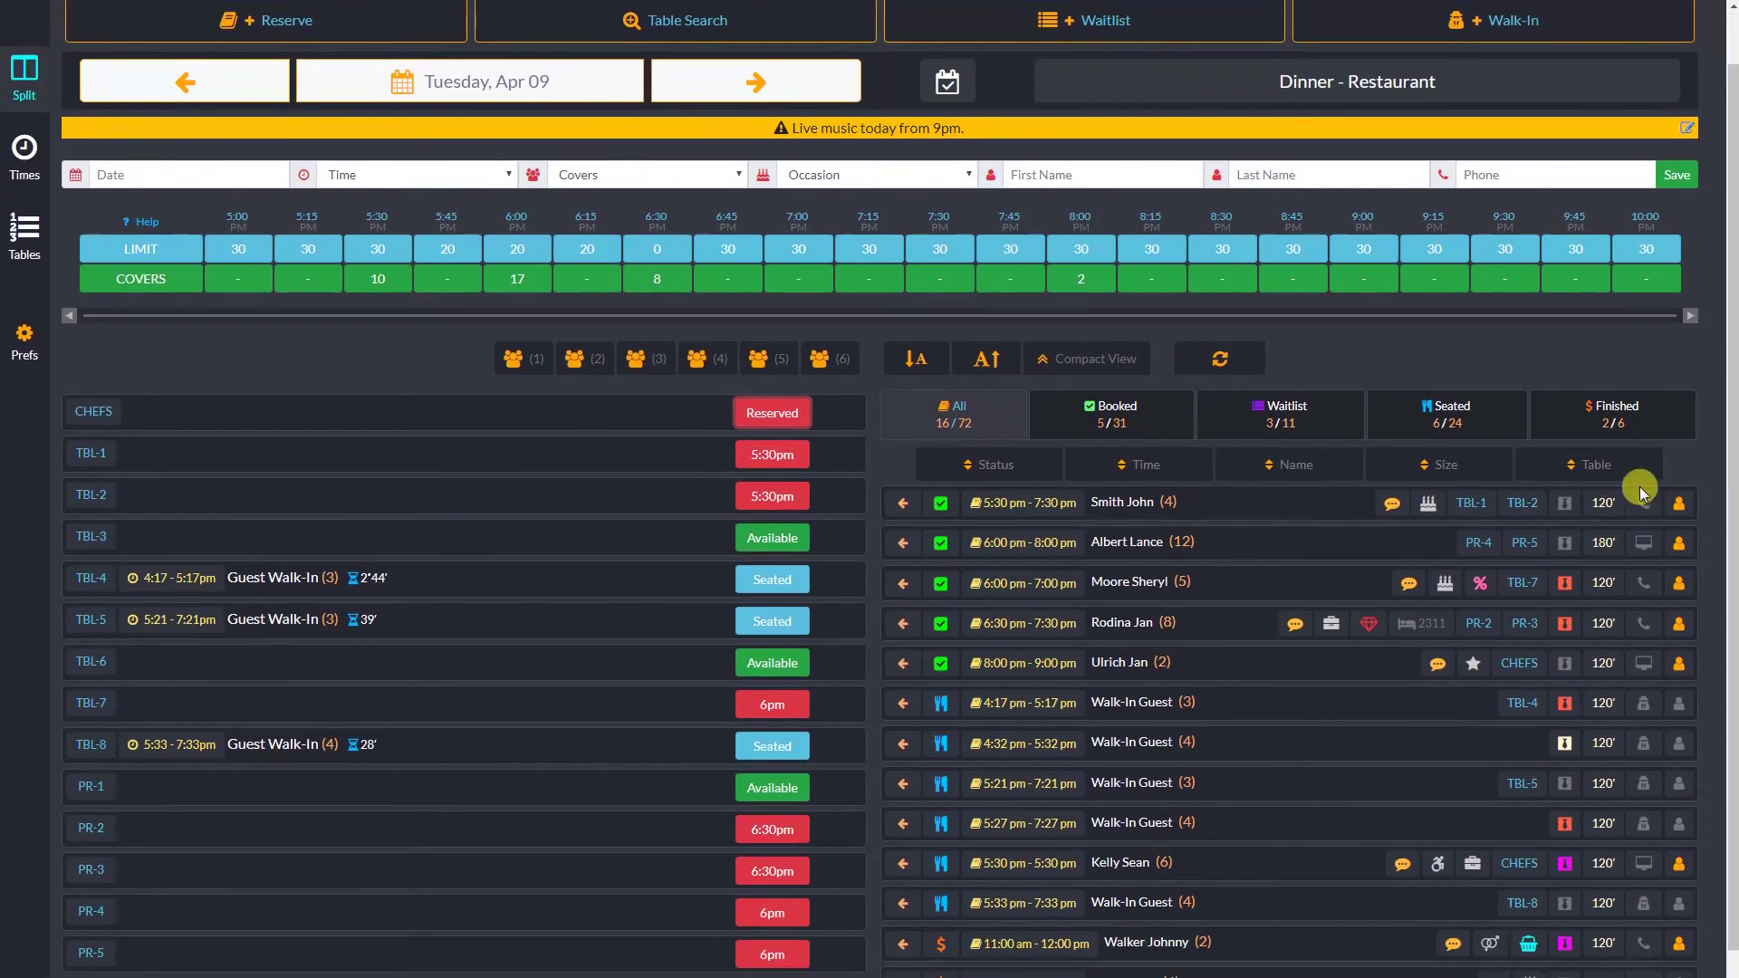
pyautogui.click(1618, 415)
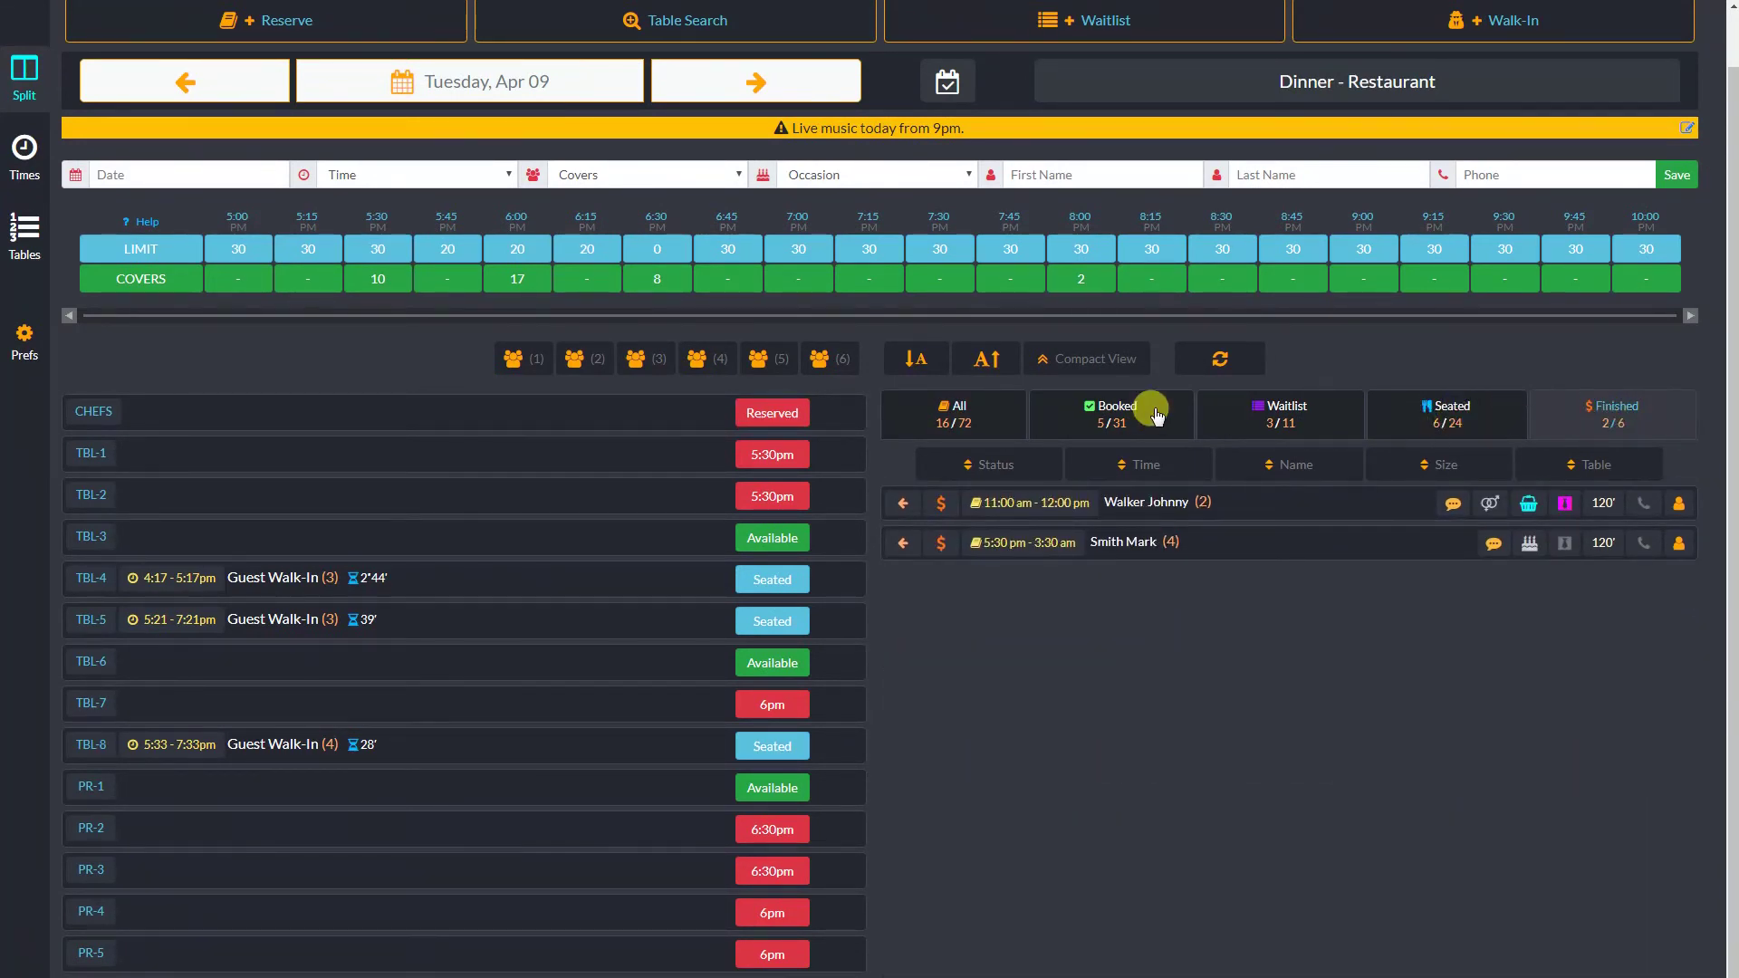
pyautogui.click(956, 410)
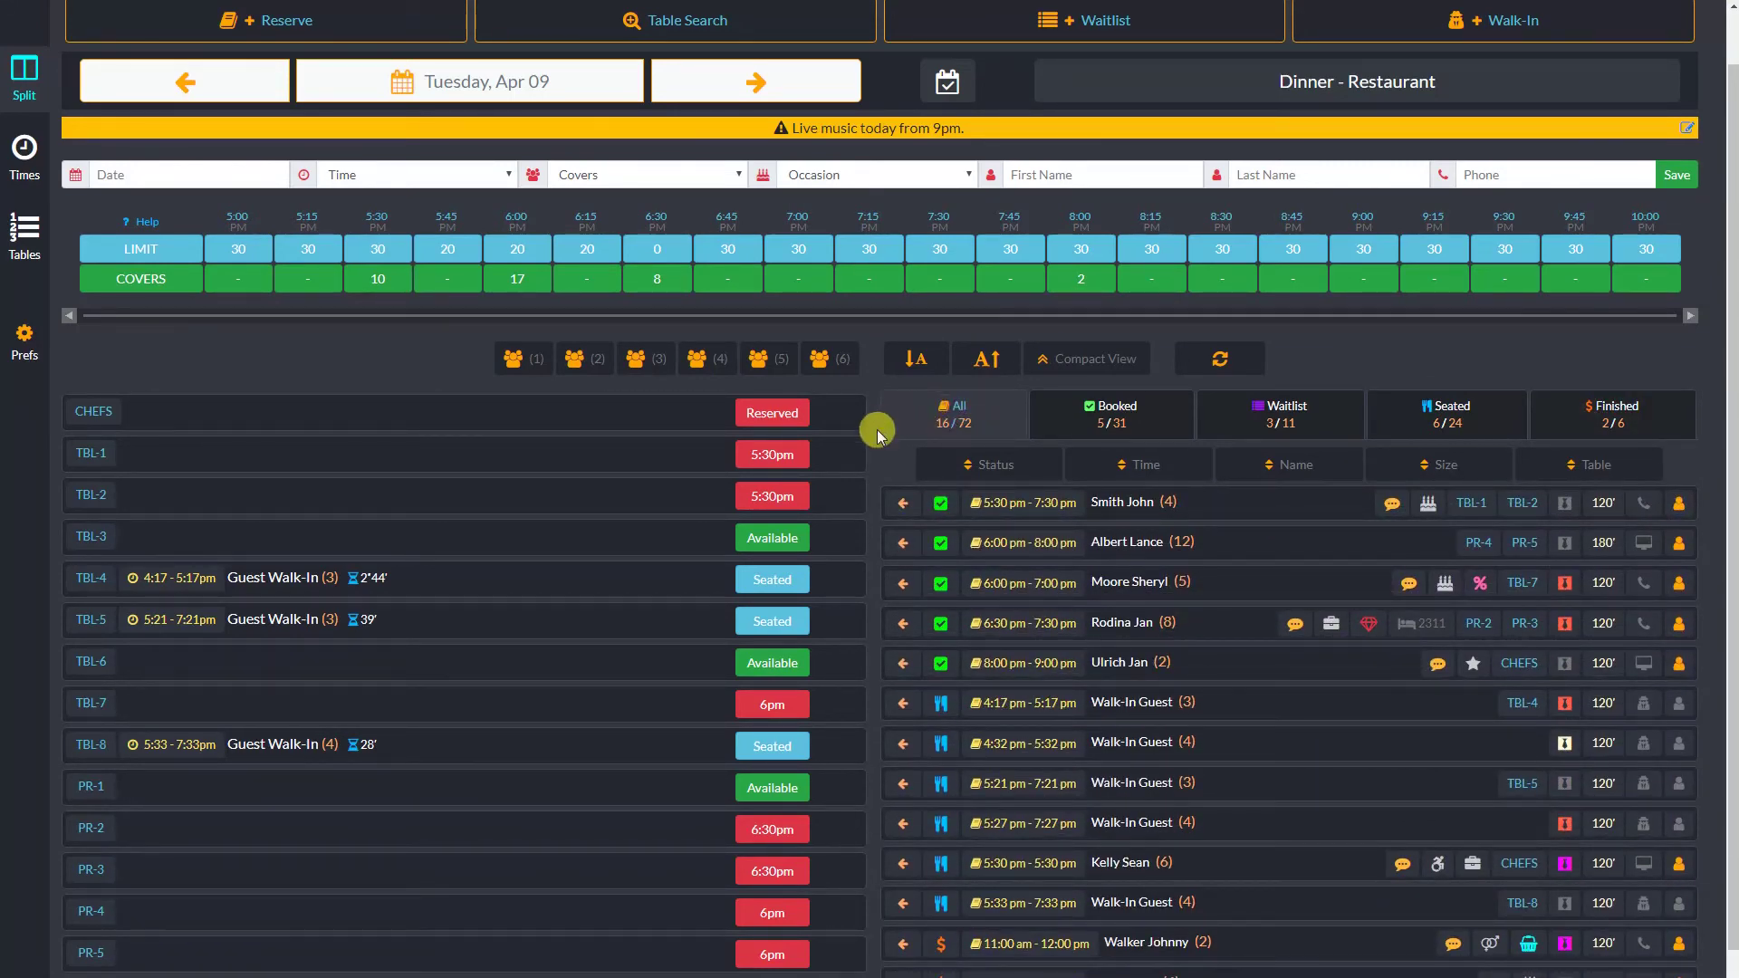
pyautogui.scroll(1, 892, 413)
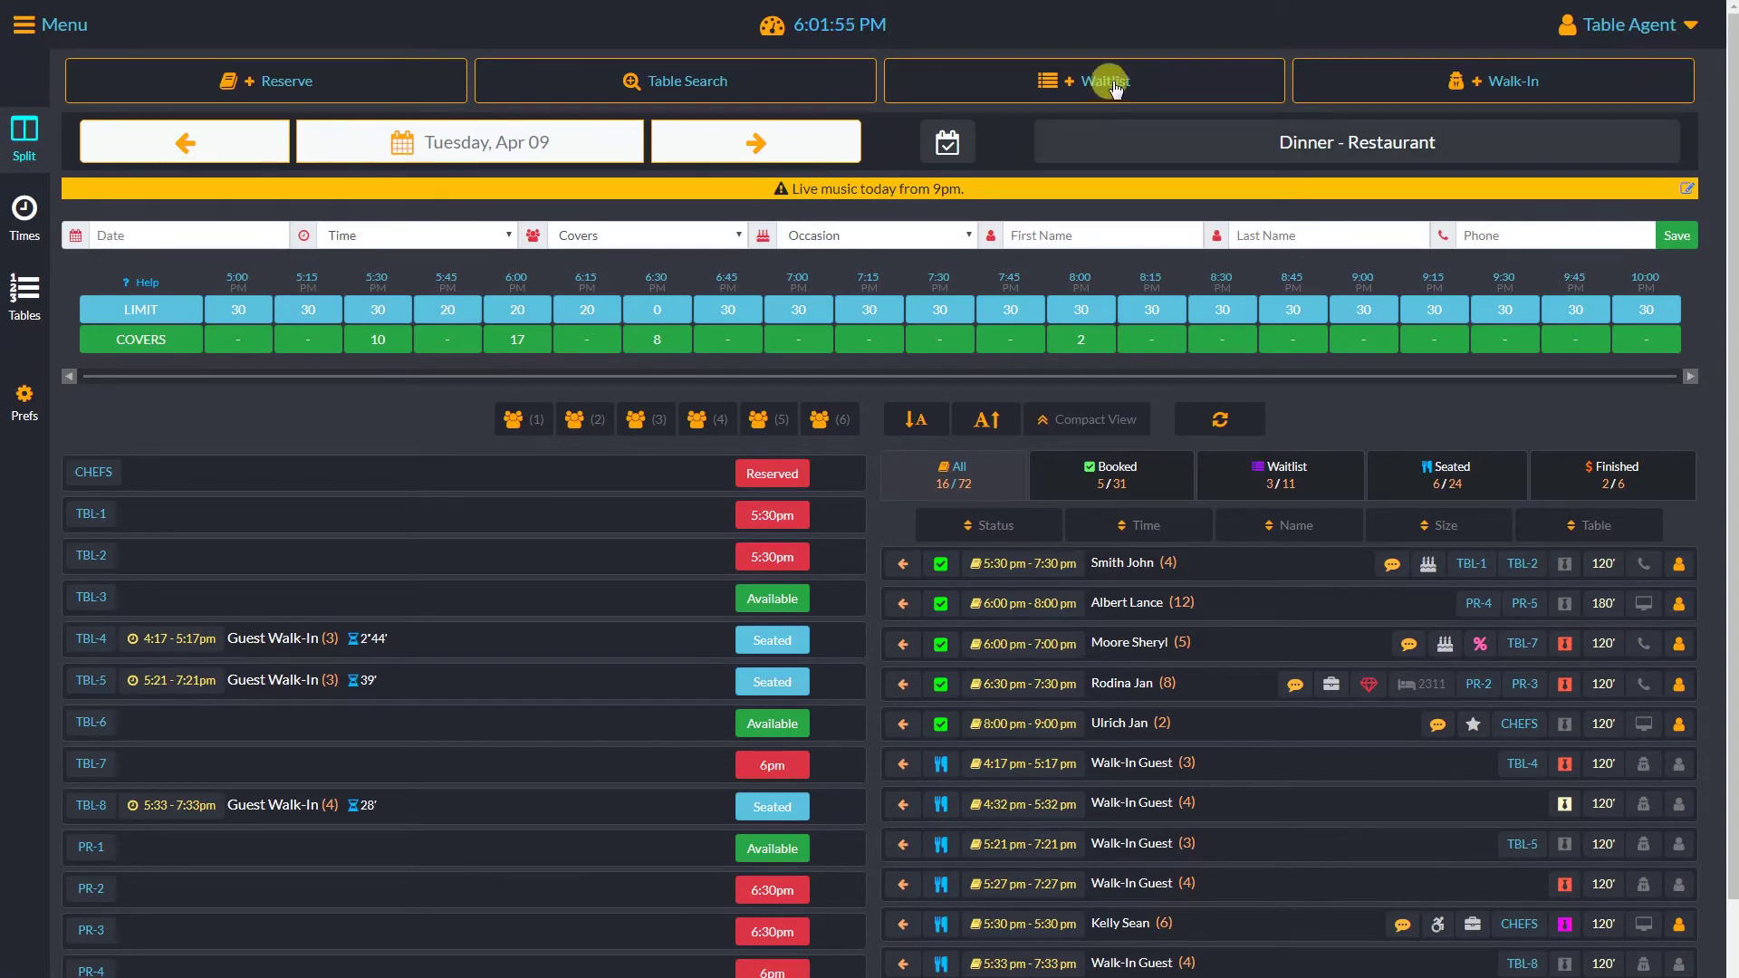
# - Seat a new walk-in party of 3 covers at TBL-3
pyautogui.click(1476, 84)
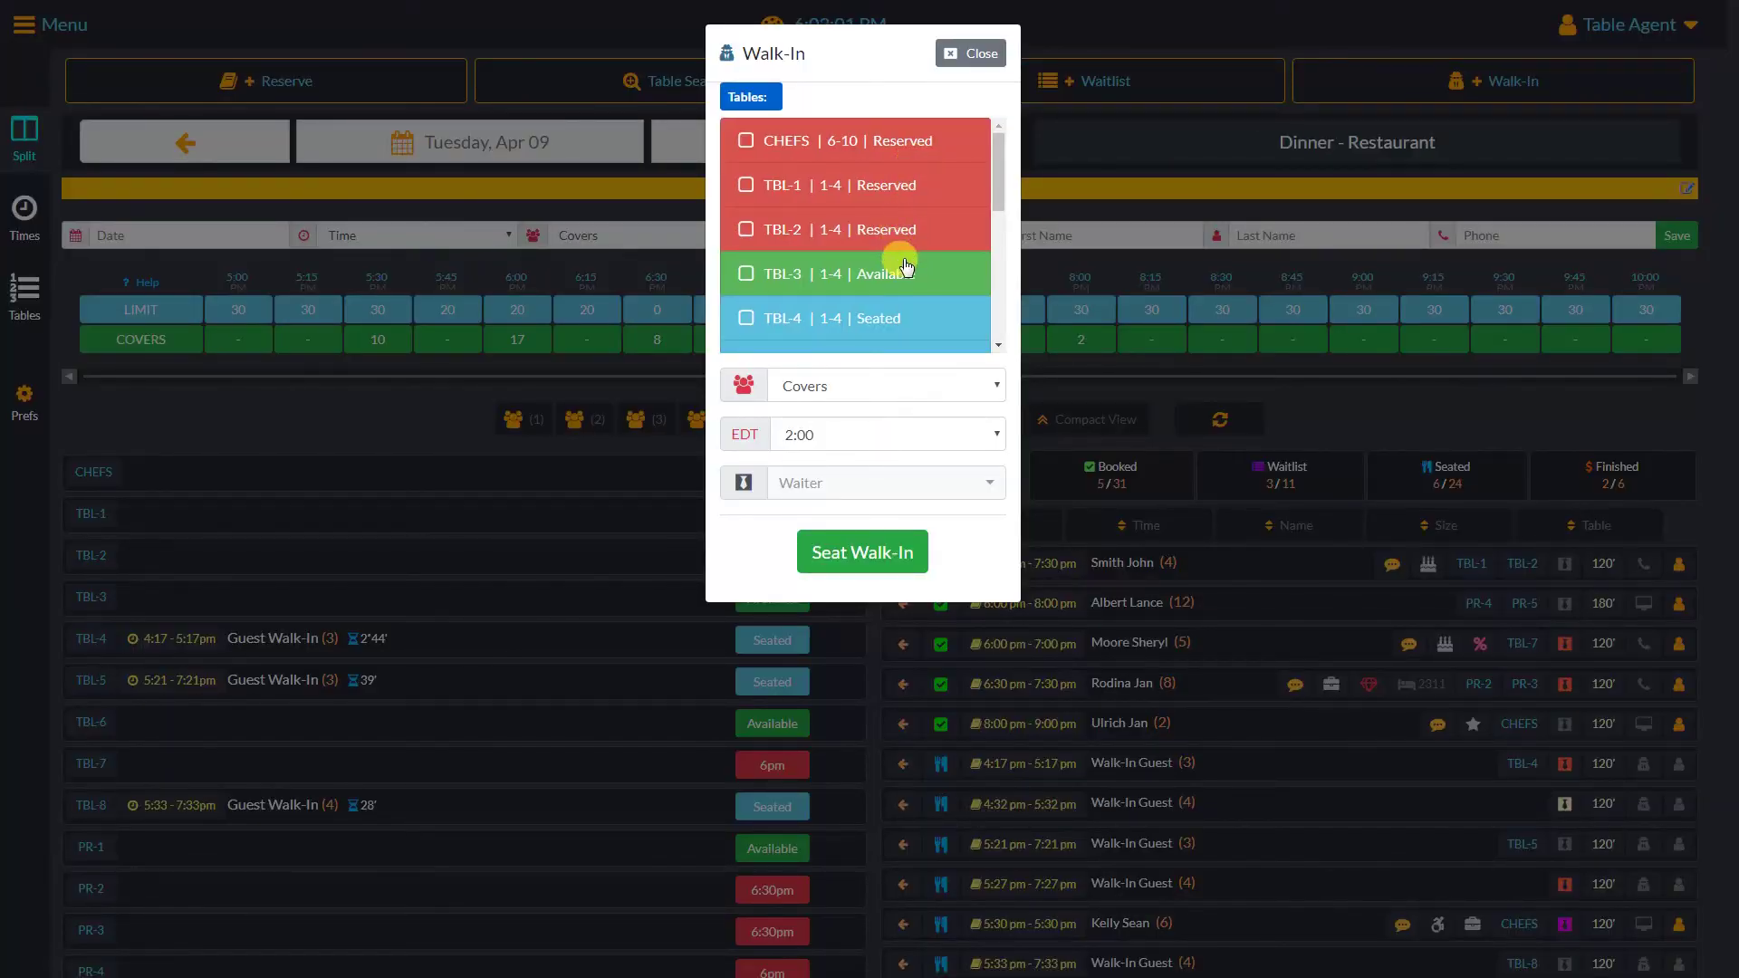
pyautogui.scroll(-1, 907, 261)
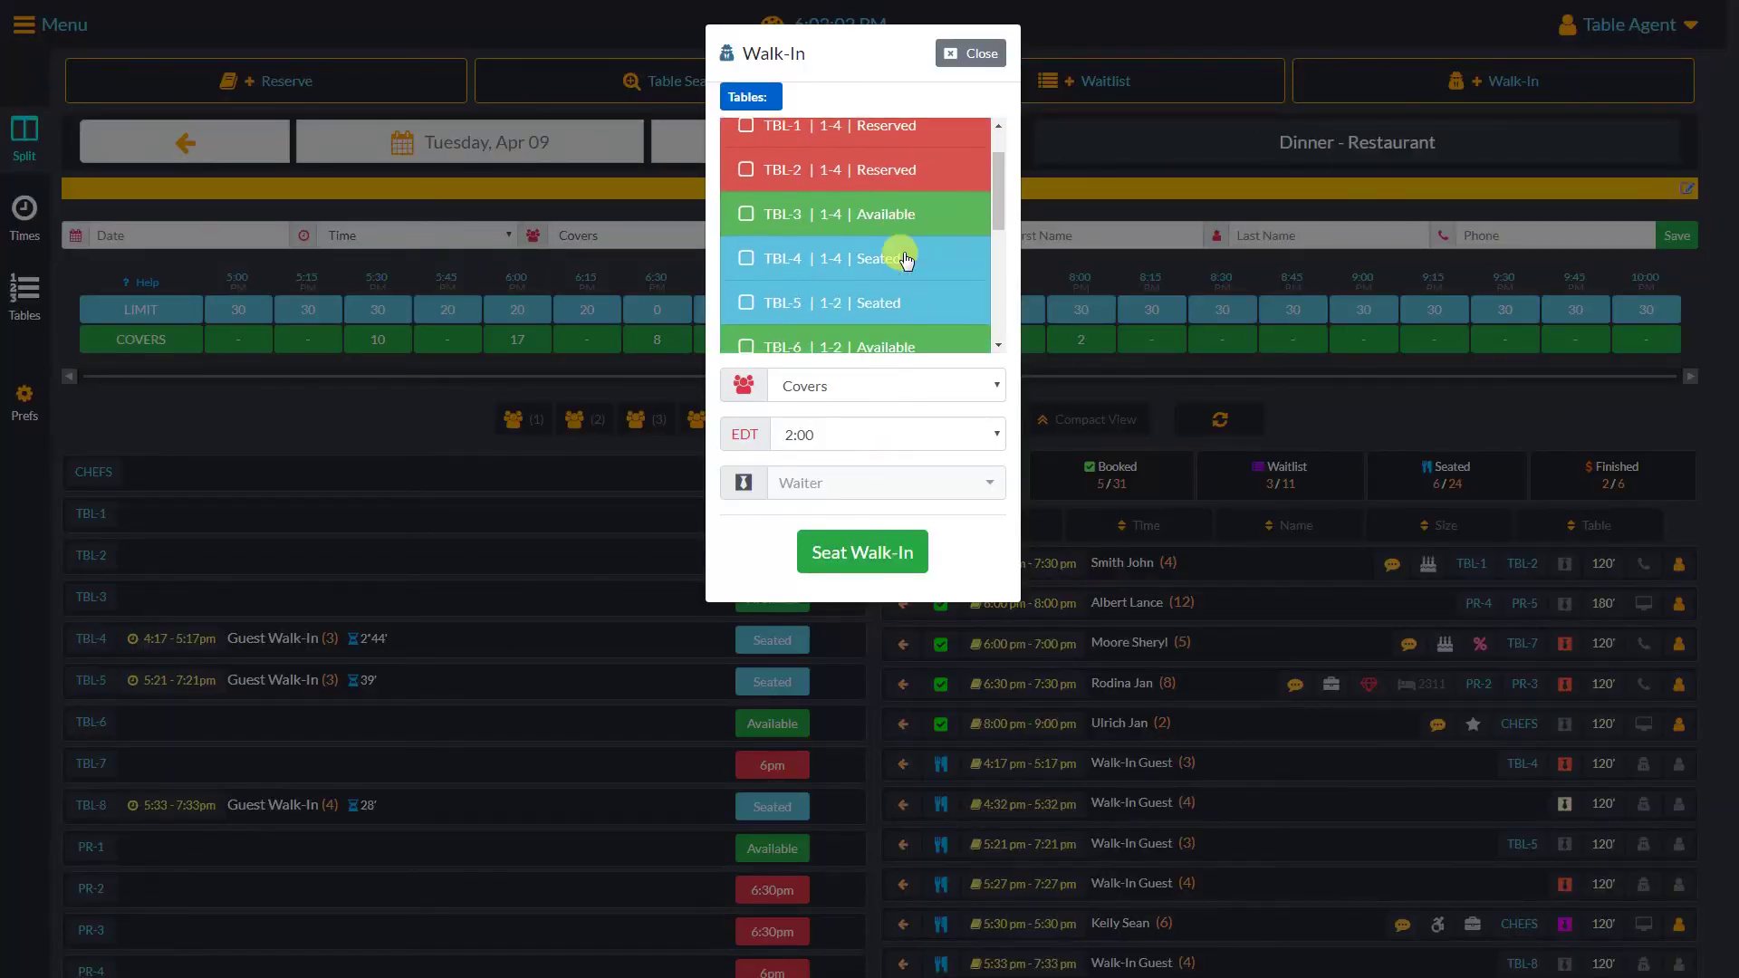
pyautogui.click(858, 217)
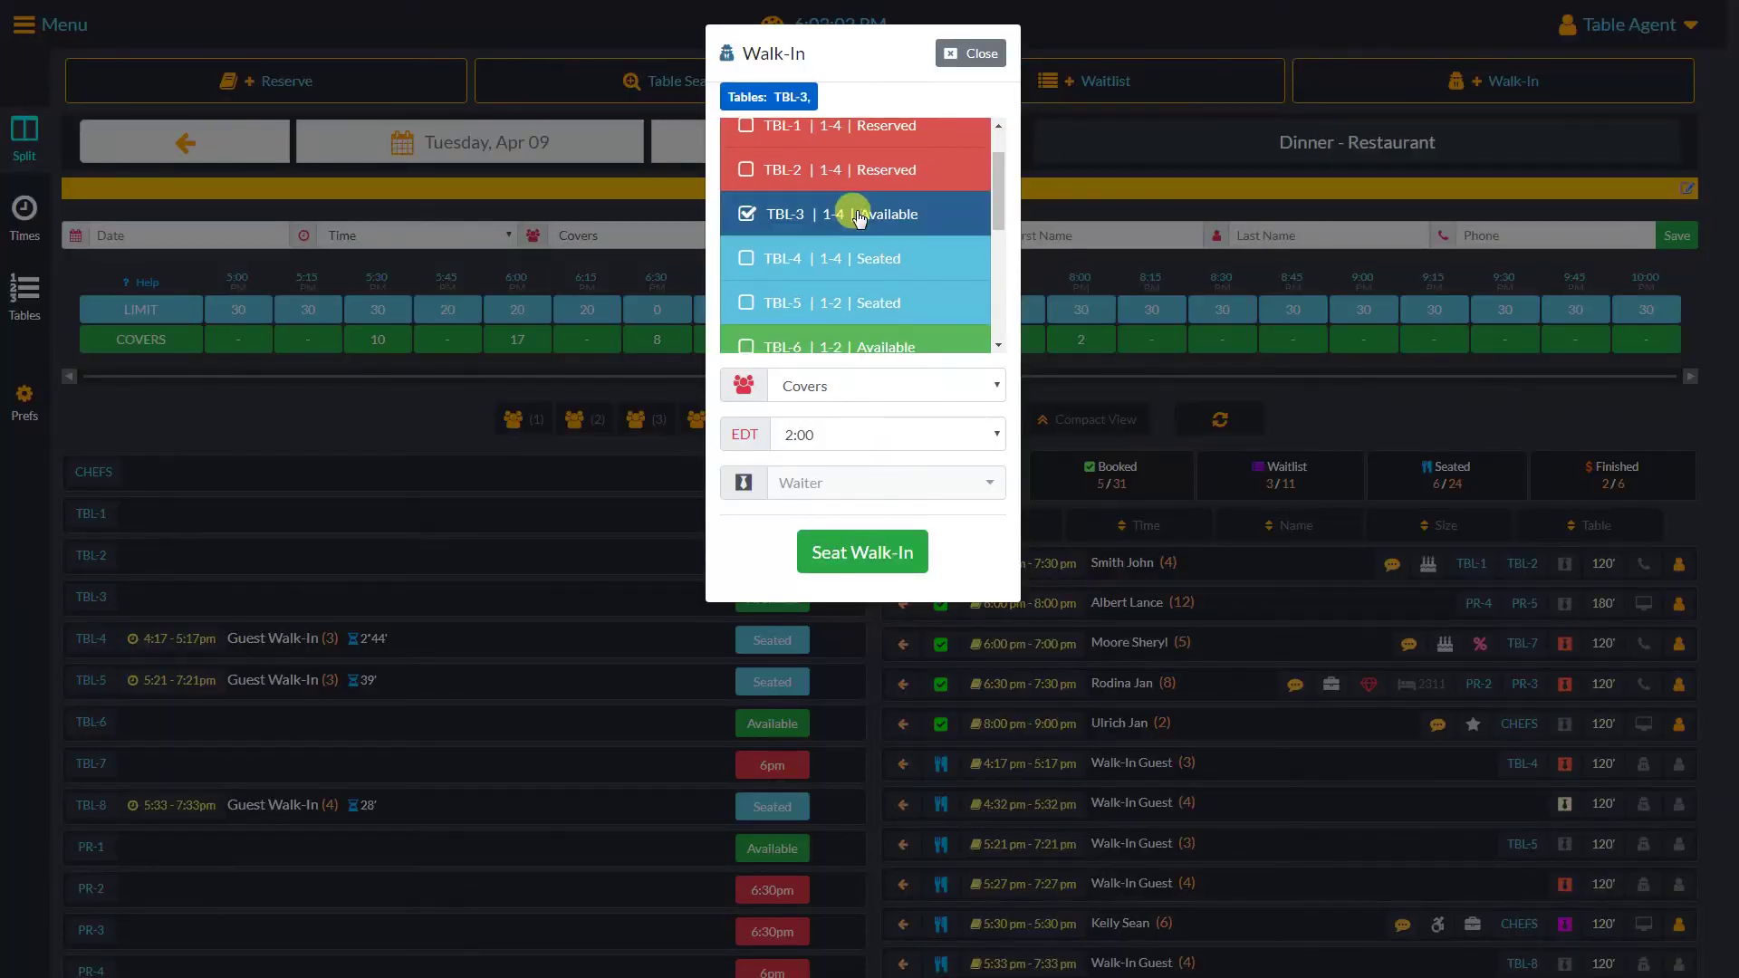
pyautogui.click(883, 386)
pyautogui.click(862, 467)
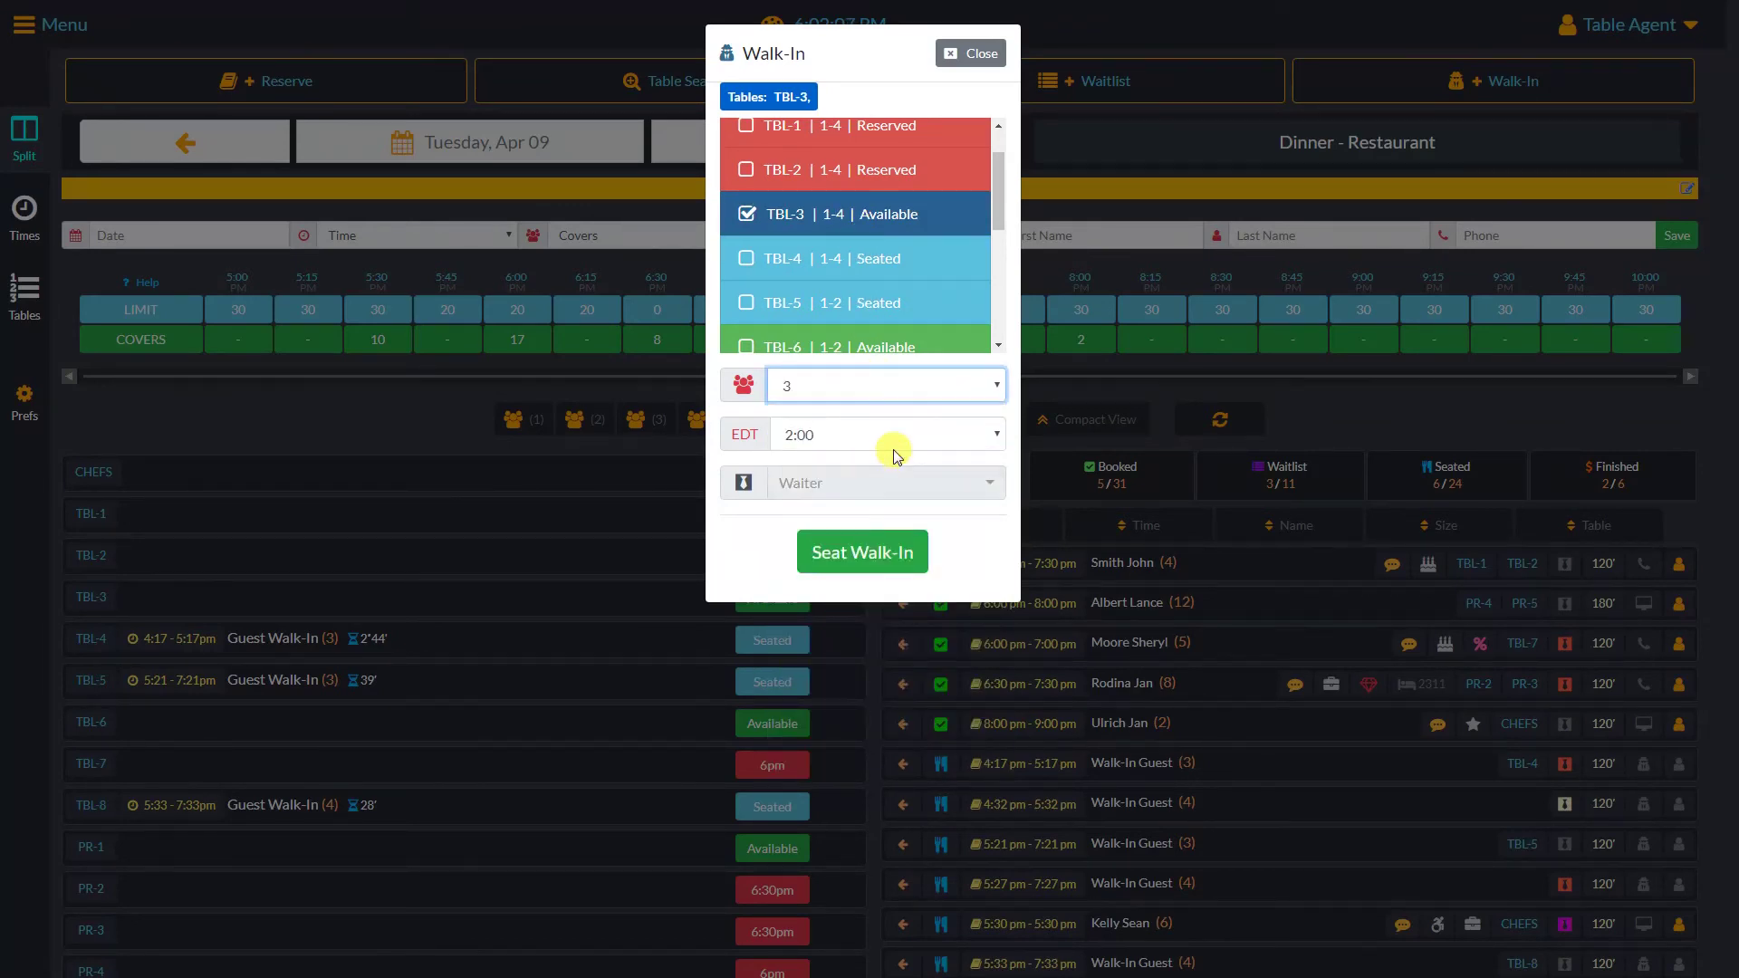
pyautogui.click(867, 560)
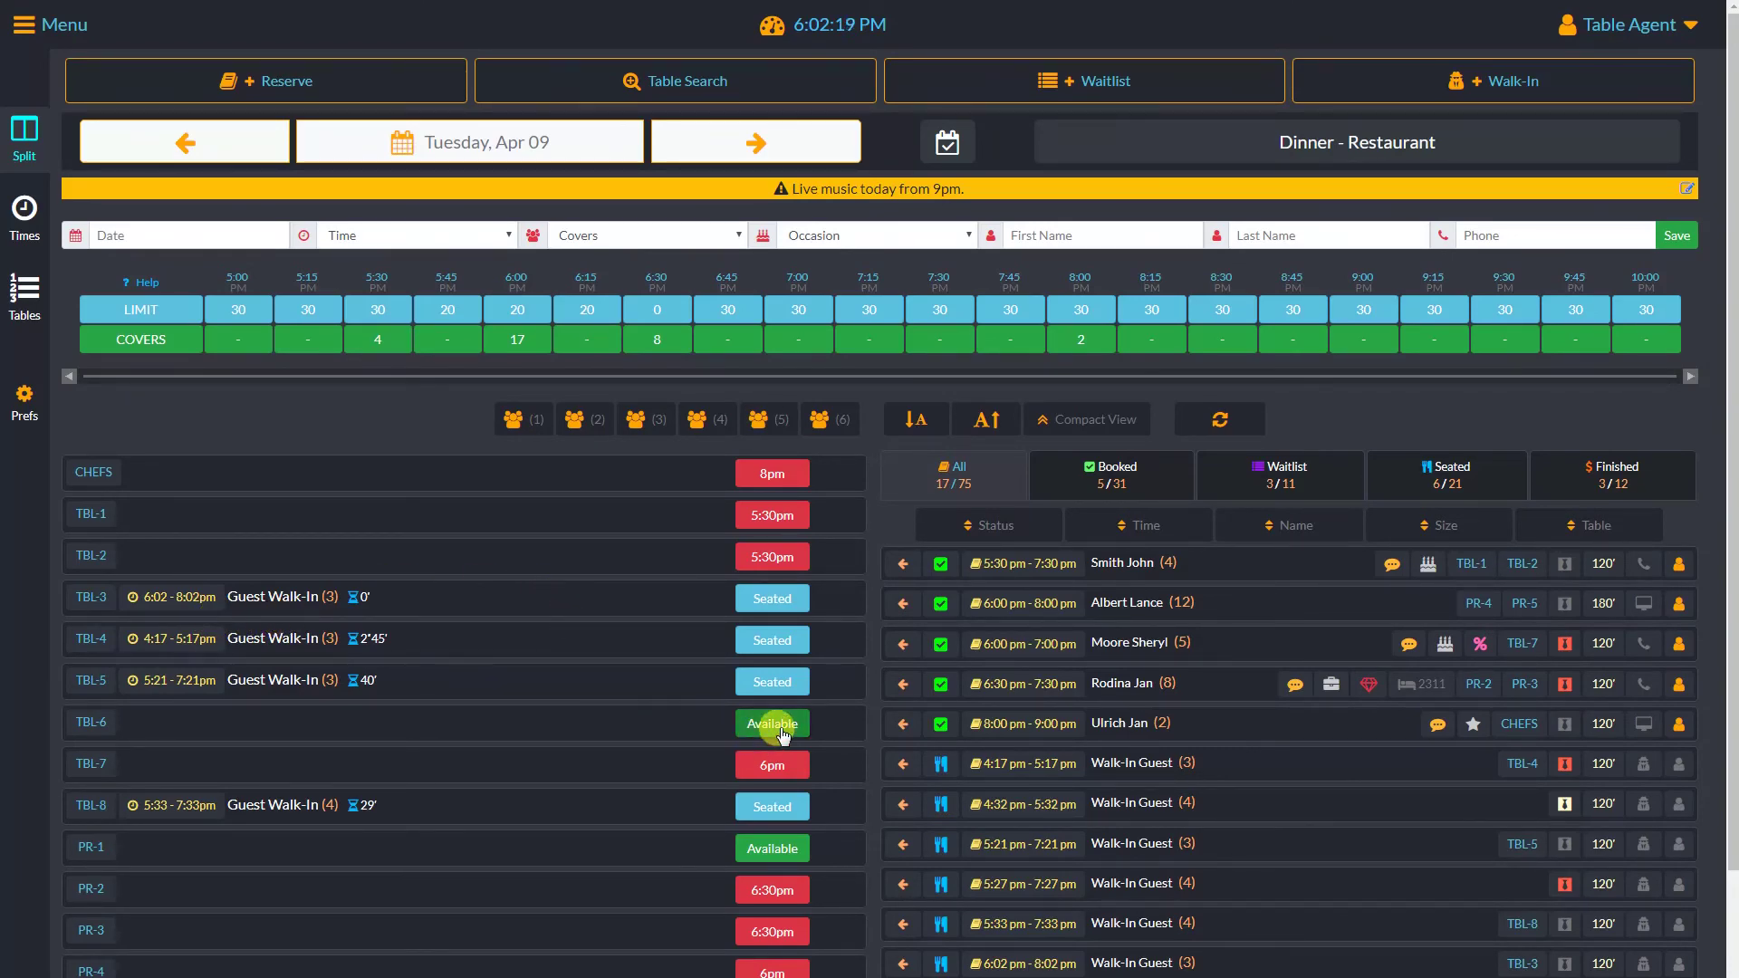
# - Change TBL-6's status from Available to Blocked on the table board
pyautogui.click(783, 734)
pyautogui.click(852, 182)
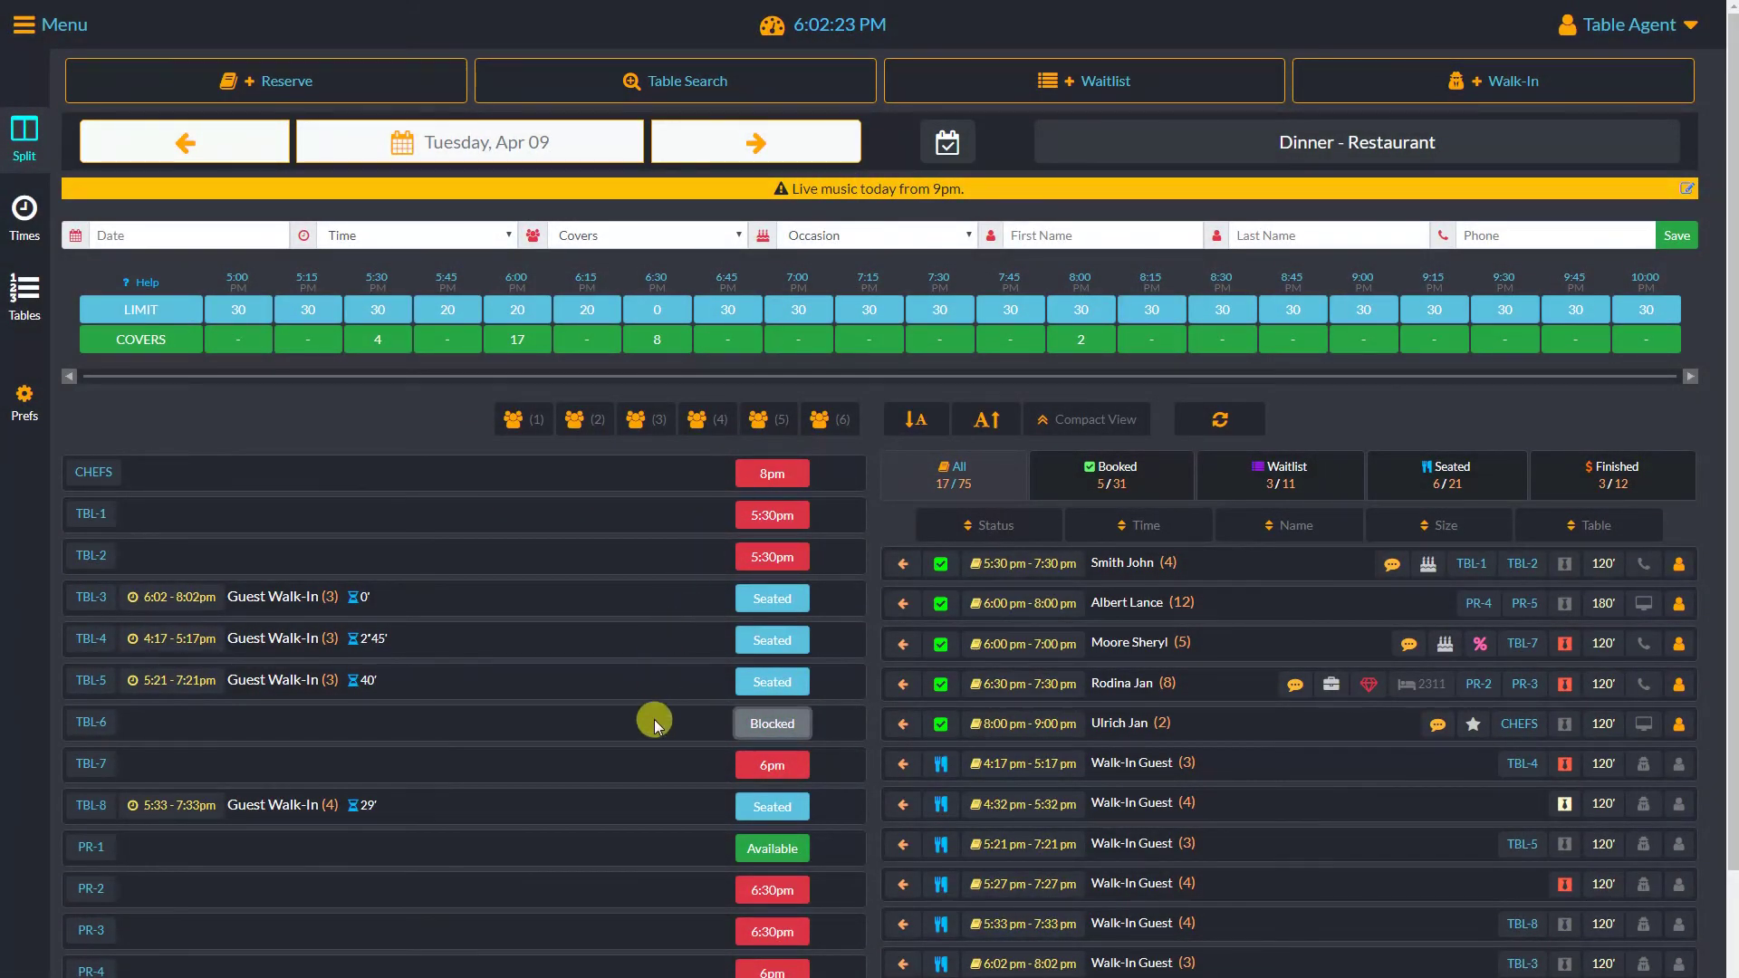
pyautogui.scroll(-2, 652, 720)
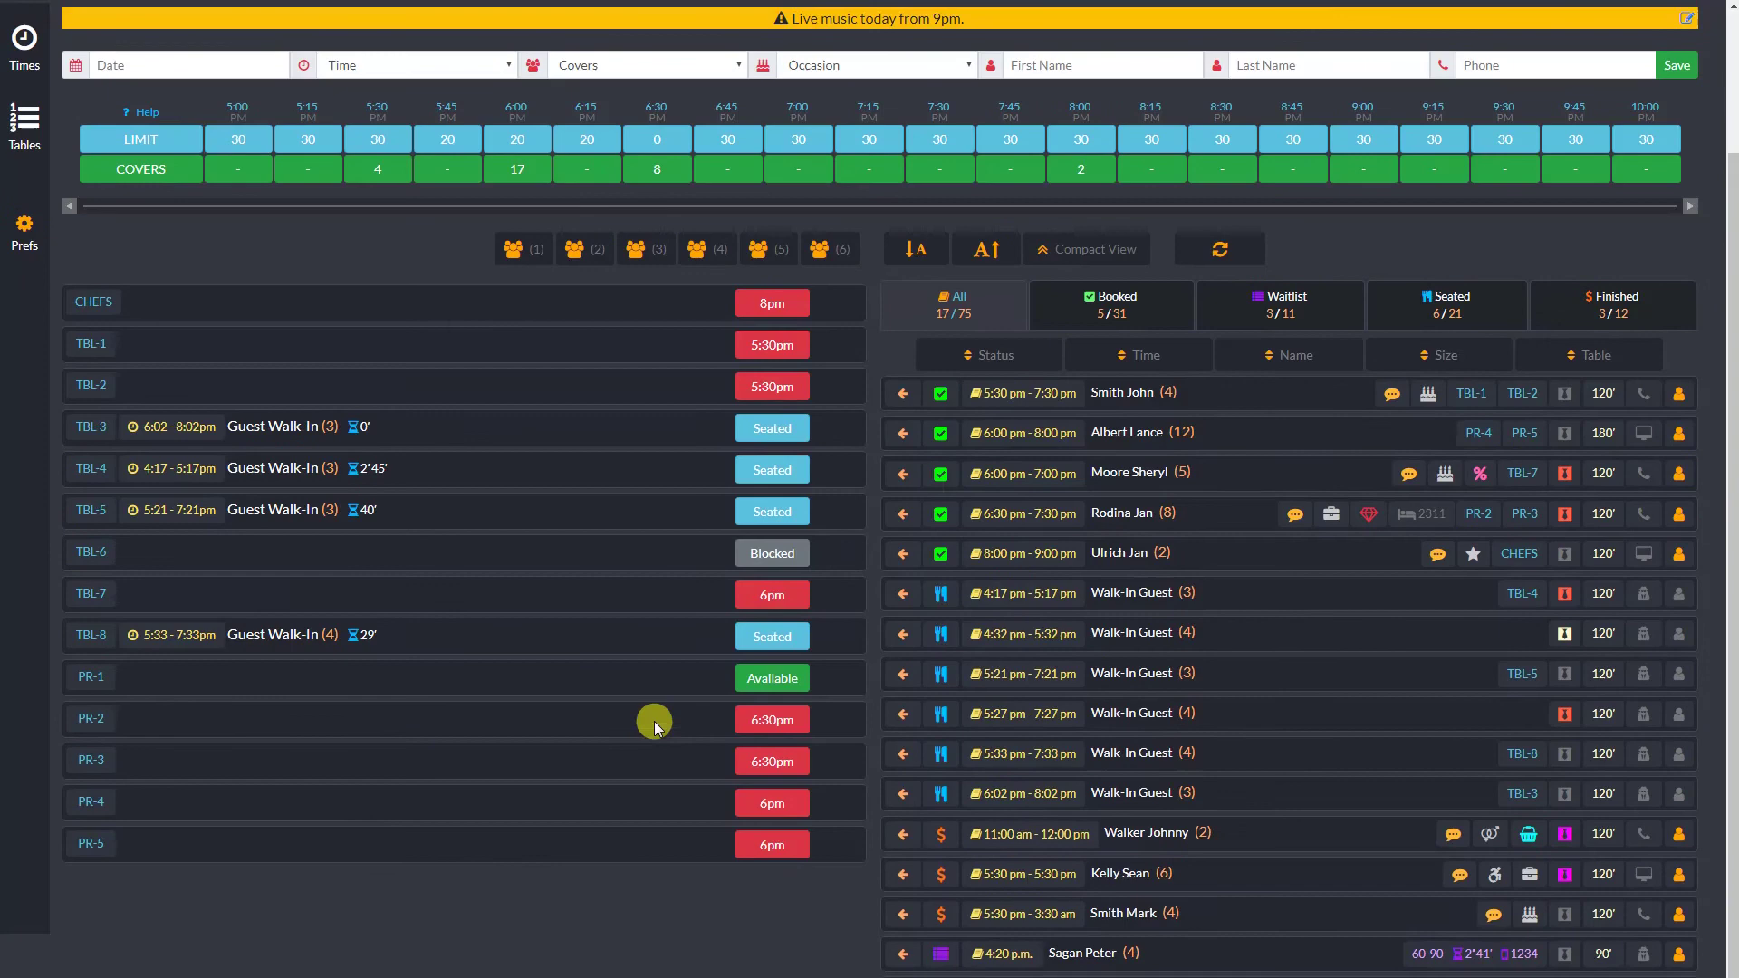
pyautogui.scroll(2, 648, 714)
pyautogui.scroll(-2, 645, 709)
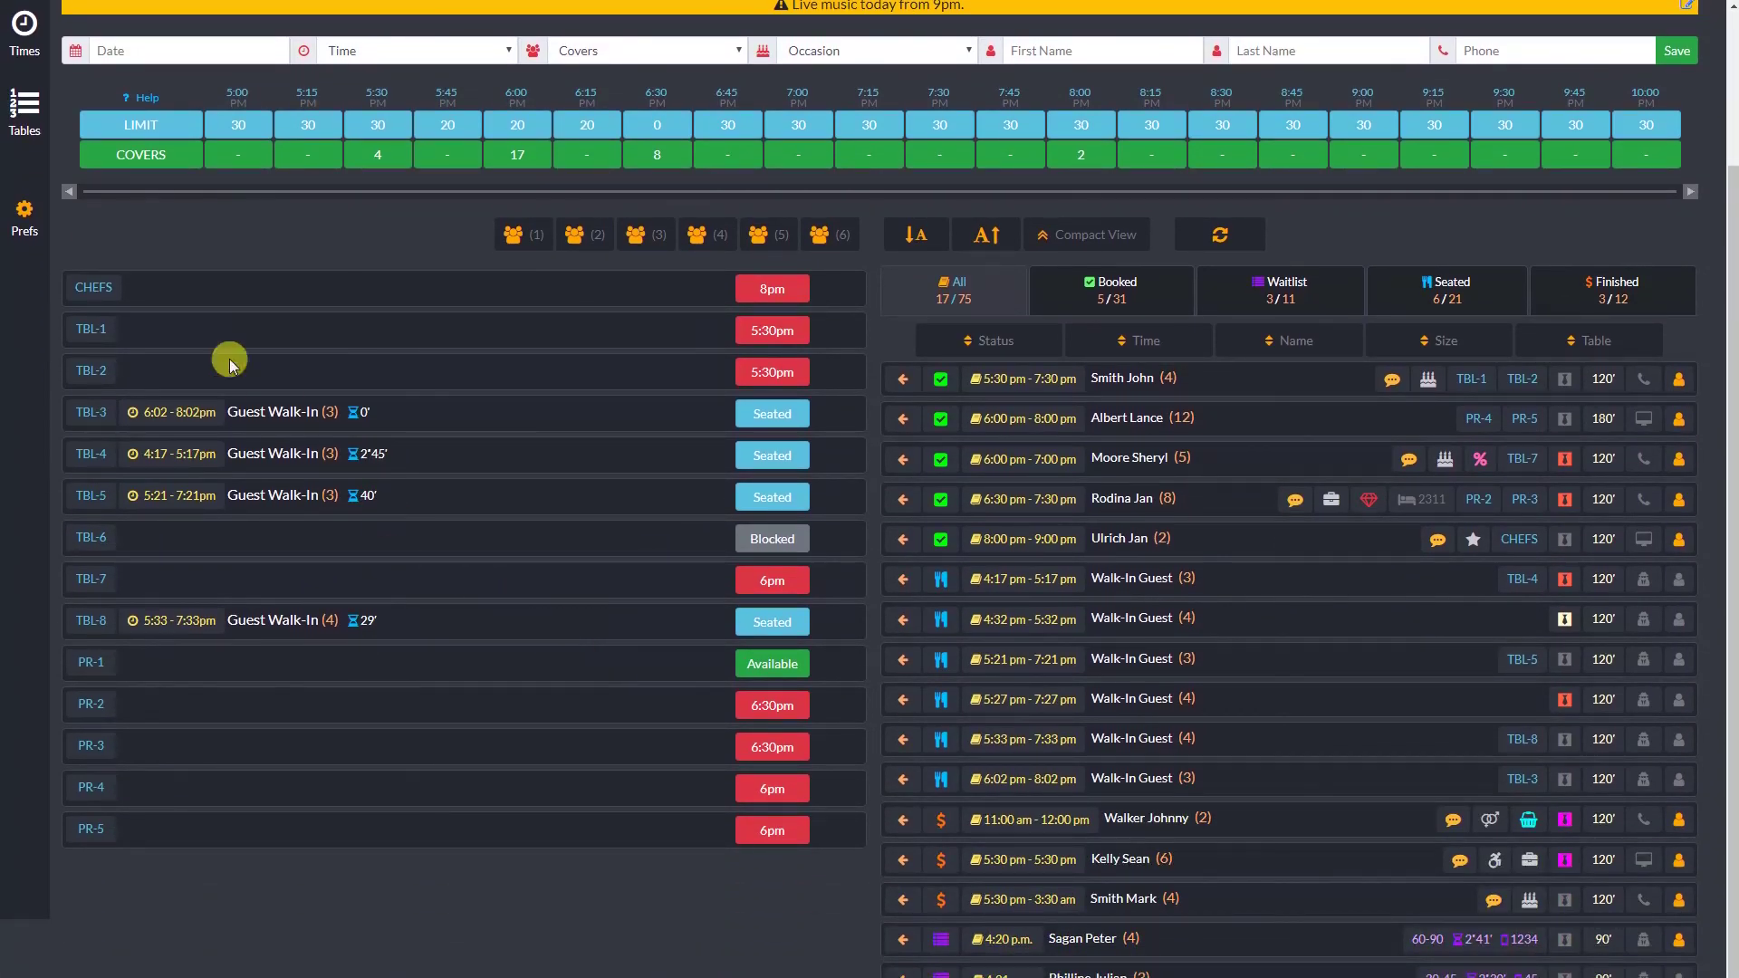